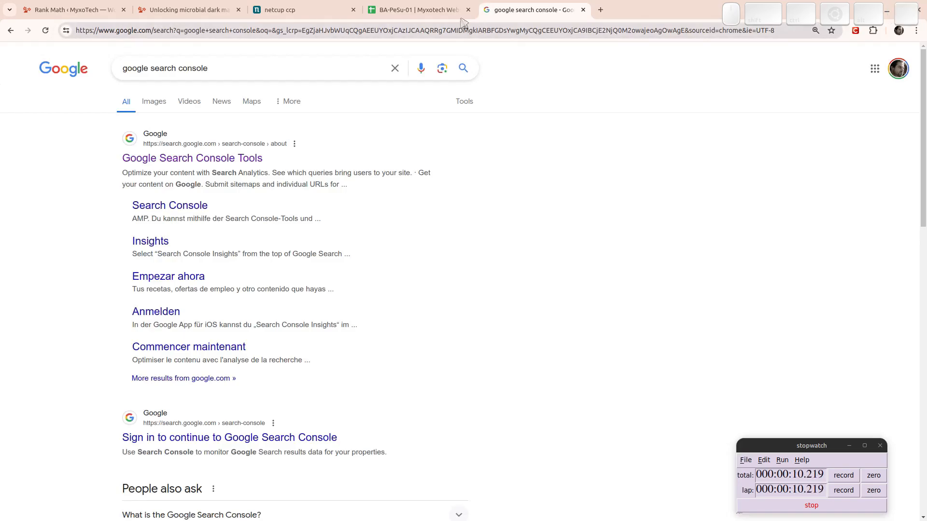
Go from the Google Search Console Tools result to the Search Console Overview via Start now.
{"action": "left_click", "coordinate": [203, 159]}
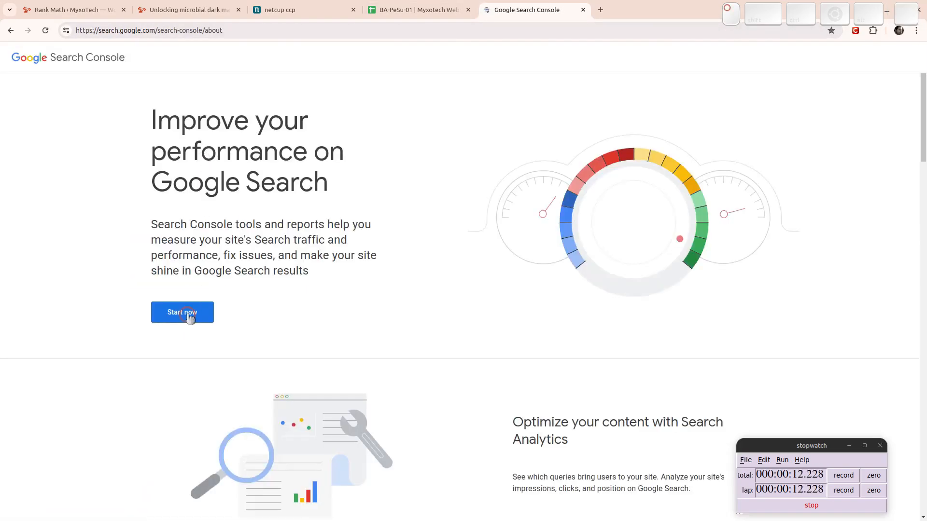
{"action": "left_click", "coordinate": [190, 316]}
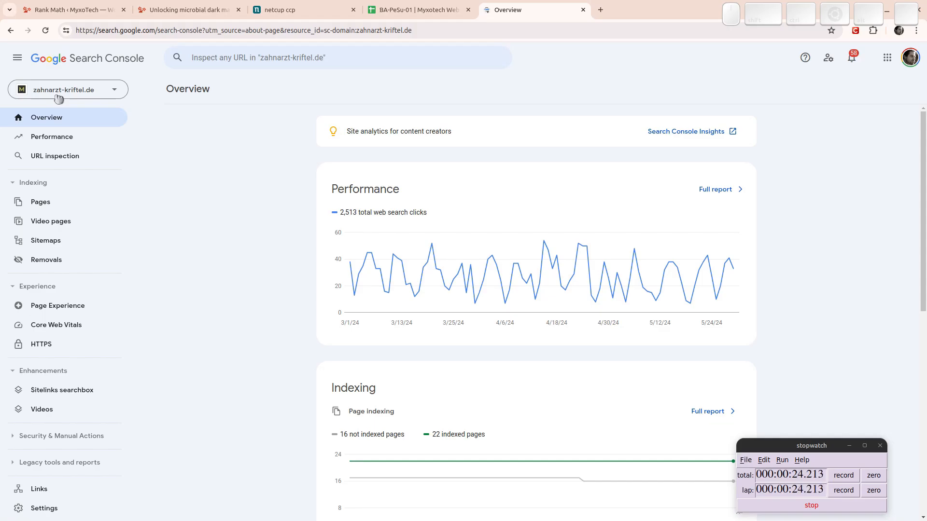
Add myxotech.com as a new Domain property in Search Console.
{"action": "left_click", "coordinate": [58, 97]}
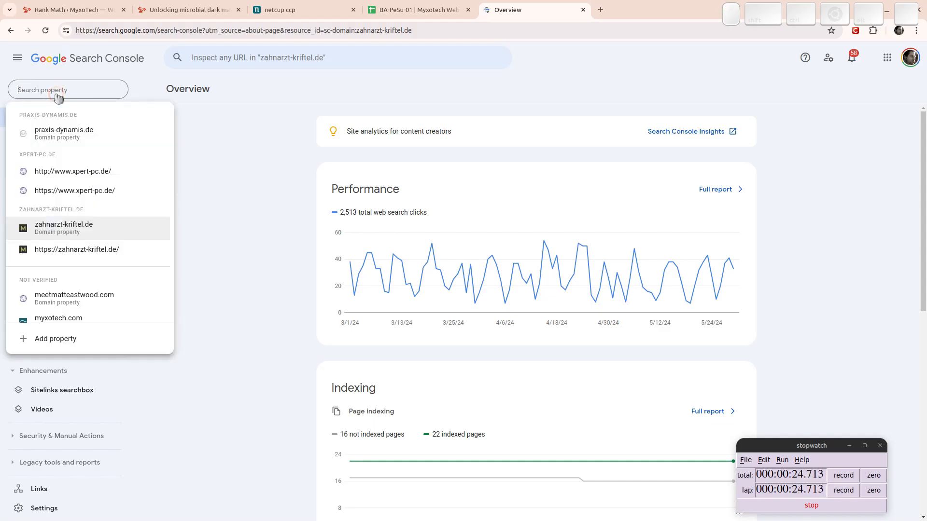
{"action": "left_click", "coordinate": [55, 341]}
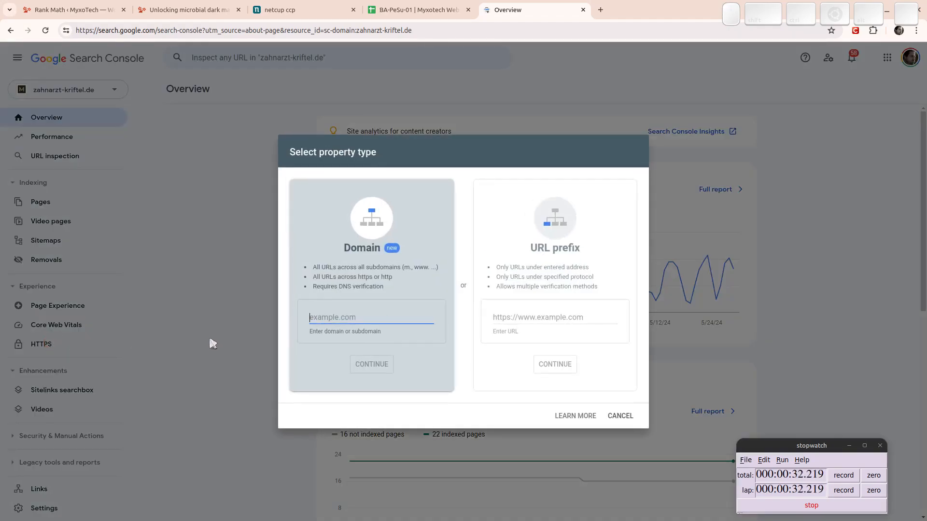
{"action": "type", "text": "myxotech.com"}
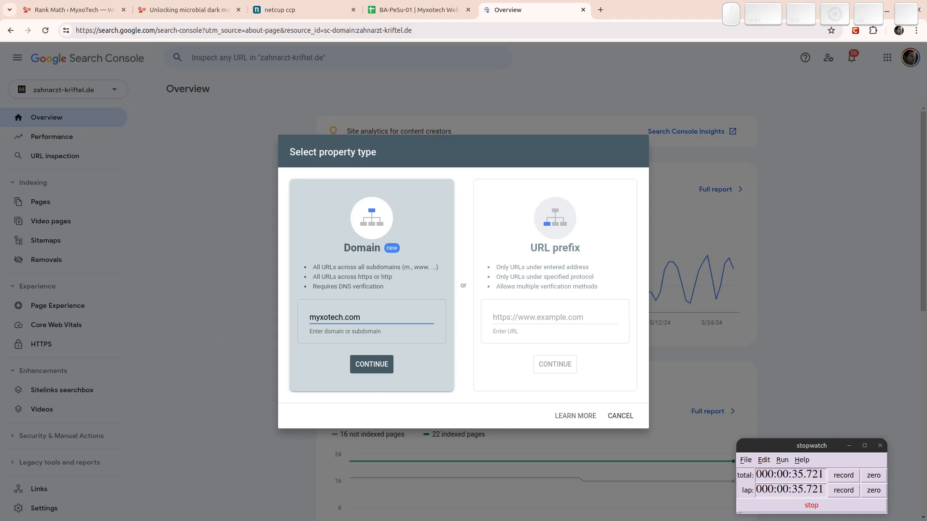
{"action": "left_click", "coordinate": [367, 364]}
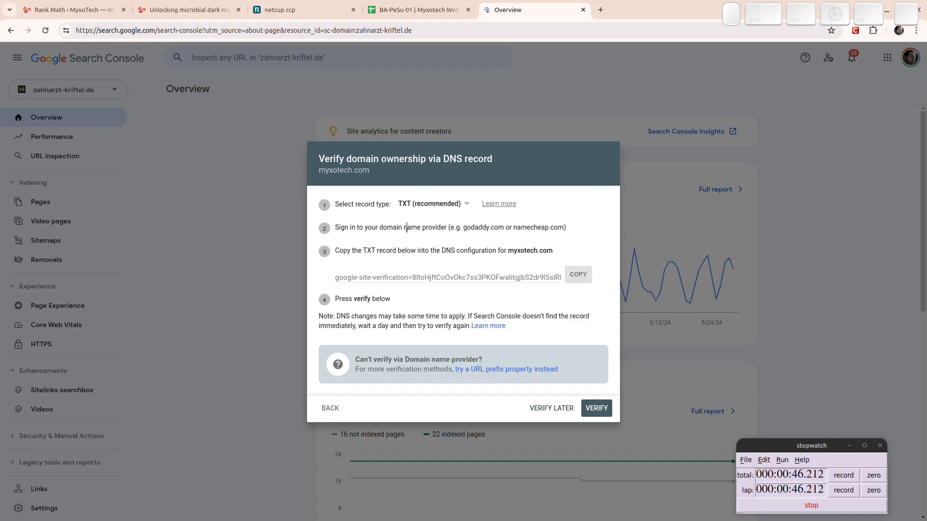
Copy the TXT verification record with TXT (recommended) kept, then go to the netcup DNS page.
{"action": "left_click", "coordinate": [578, 276]}
{"action": "left_click", "coordinate": [423, 204]}
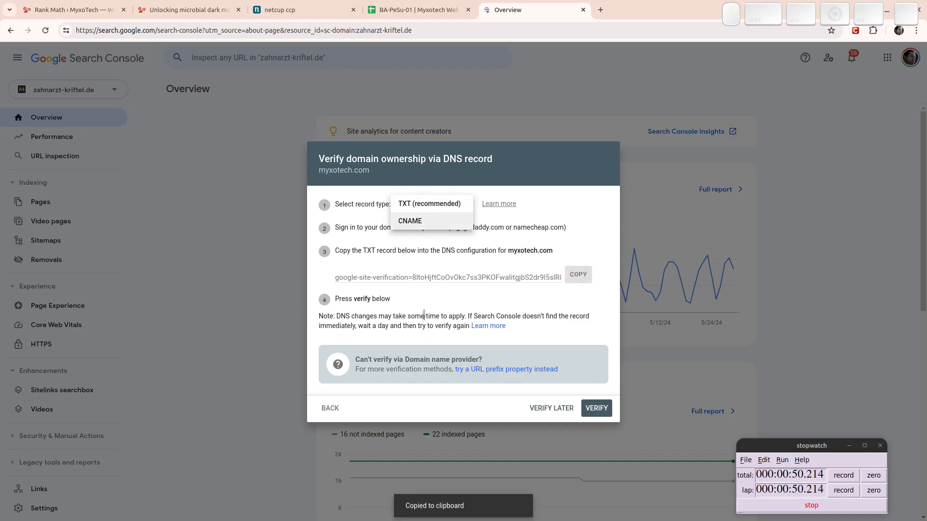
{"action": "left_click", "coordinate": [360, 207]}
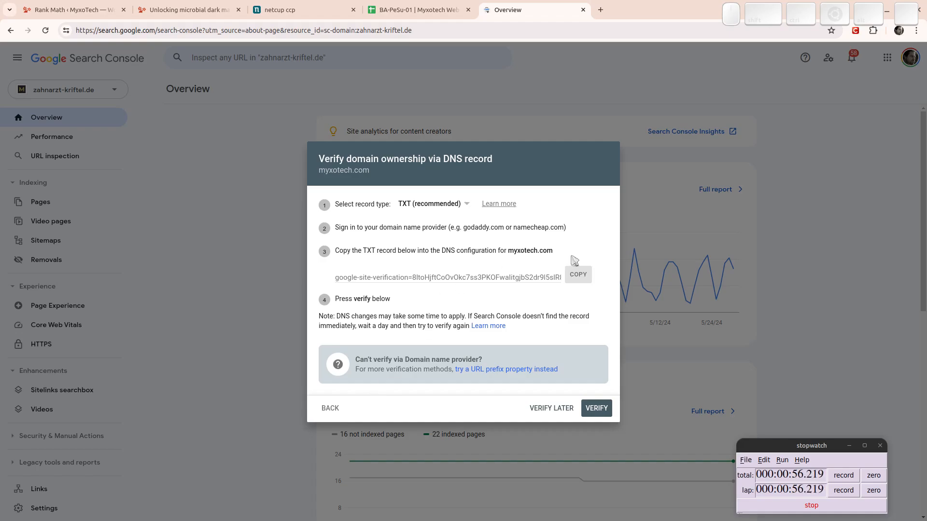
{"action": "left_click", "coordinate": [578, 276]}
{"action": "left_click", "coordinate": [314, 6]}
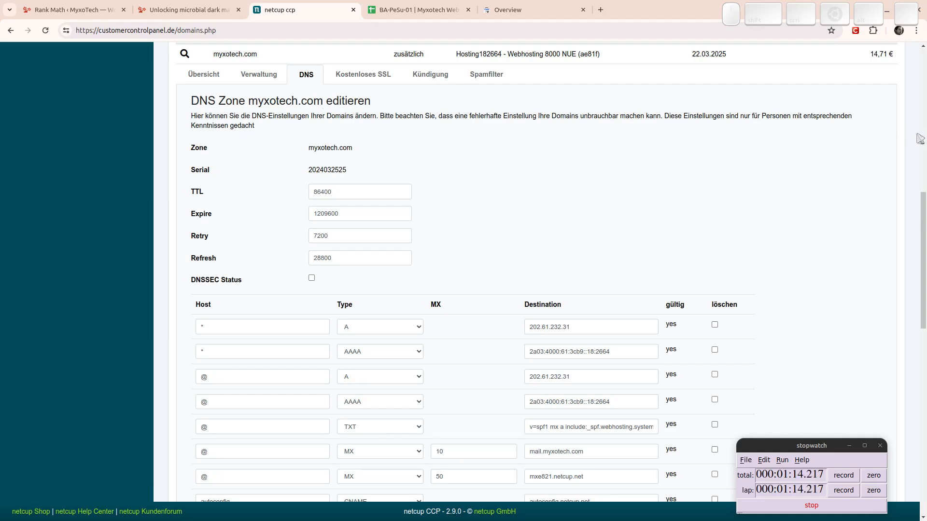
Fill a new DNS row with host @, type TXT and the pasted google-site-verification value.
{"action": "left_click_drag", "start_coordinate": [921, 218], "coordinate": [916, 291]}
{"action": "left_click", "coordinate": [269, 388]}
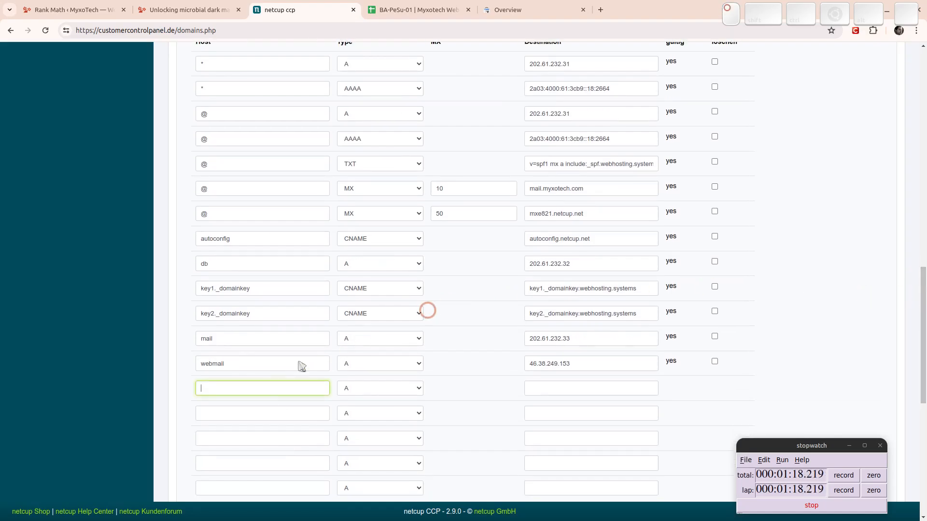
{"action": "scroll", "coordinate": [319, 222], "scroll_direction": "up", "scroll_amount": 2}
{"action": "scroll", "coordinate": [319, 226], "scroll_direction": "down", "scroll_amount": 2}
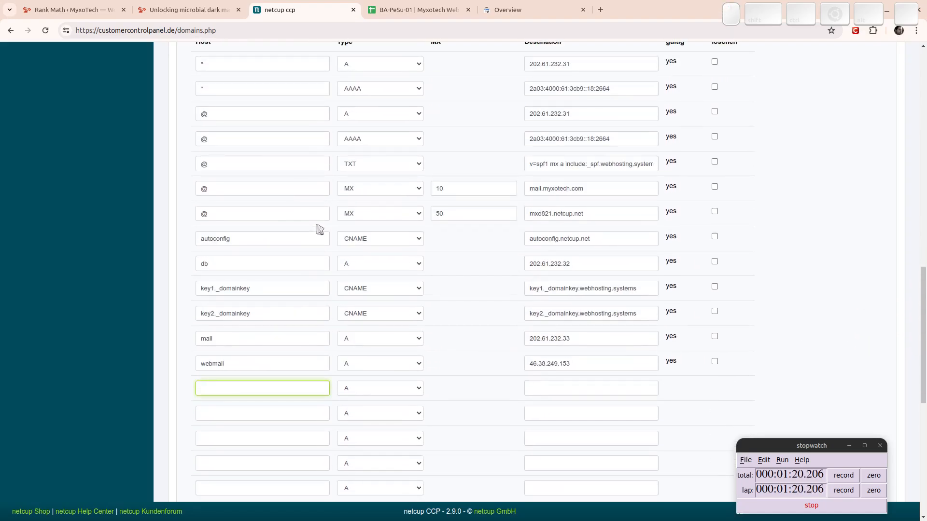
{"action": "type", "text": "@"}
{"action": "left_click", "coordinate": [374, 393]}
{"action": "key", "text": "t"}
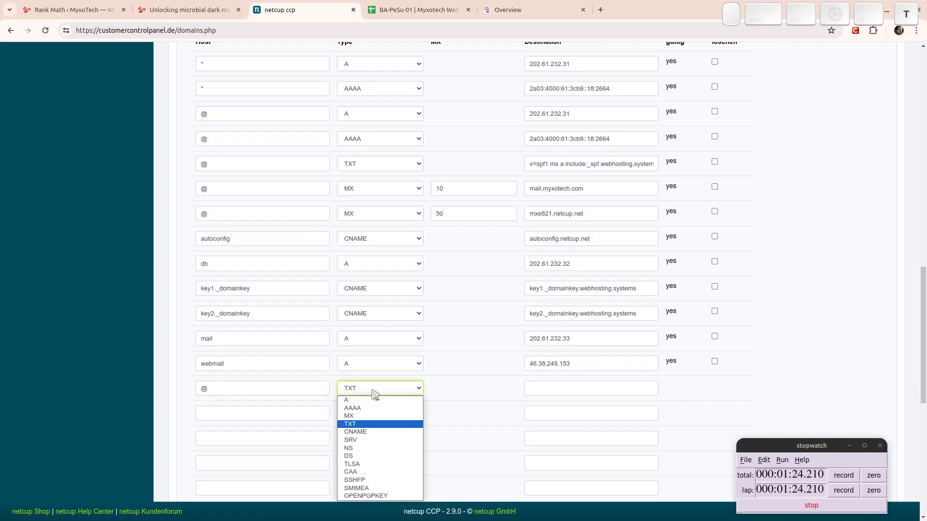
{"action": "left_click", "coordinate": [367, 424]}
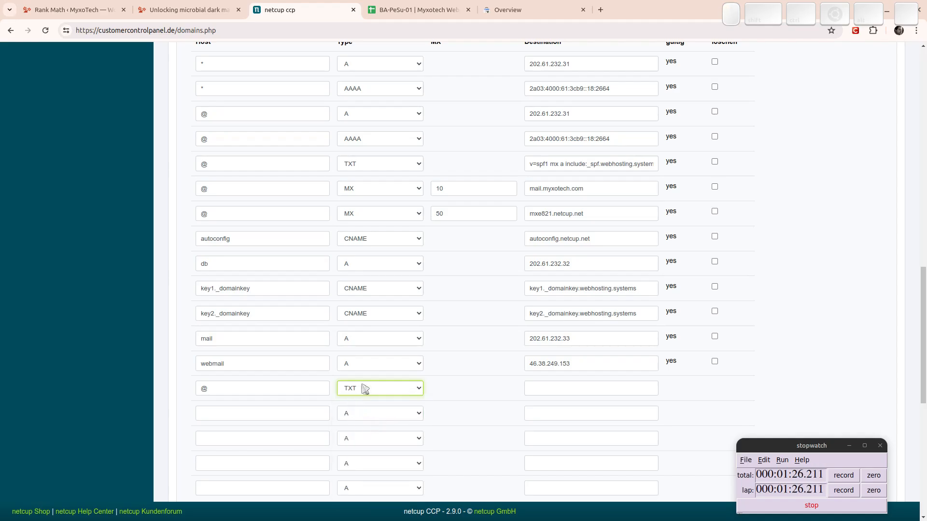
{"action": "left_click", "coordinate": [549, 383]}
{"action": "key", "text": "ctrl+v"}
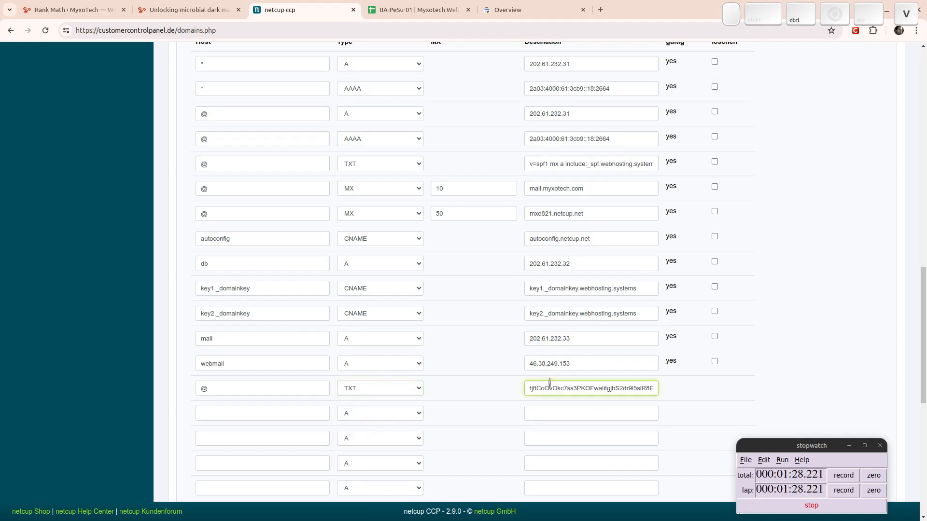
{"action": "left_click_drag", "start_coordinate": [925, 359], "coordinate": [917, 385]}
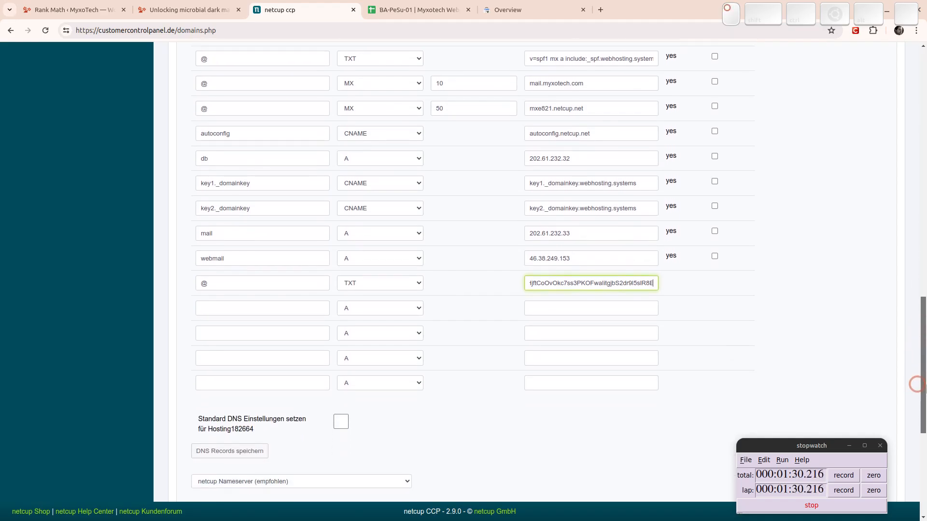
Save the DNS records in netcup, confirming the zone change with OK.
{"action": "left_click", "coordinate": [245, 456]}
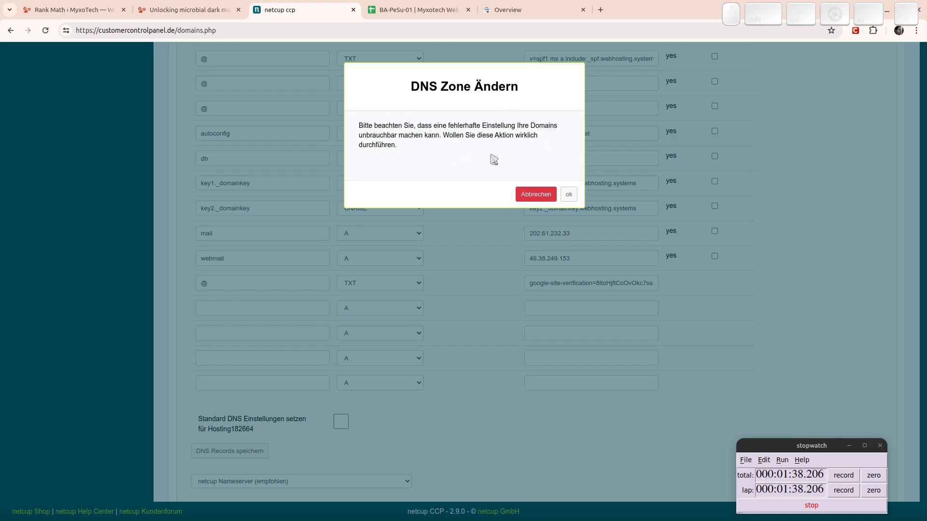
{"action": "left_click", "coordinate": [569, 197]}
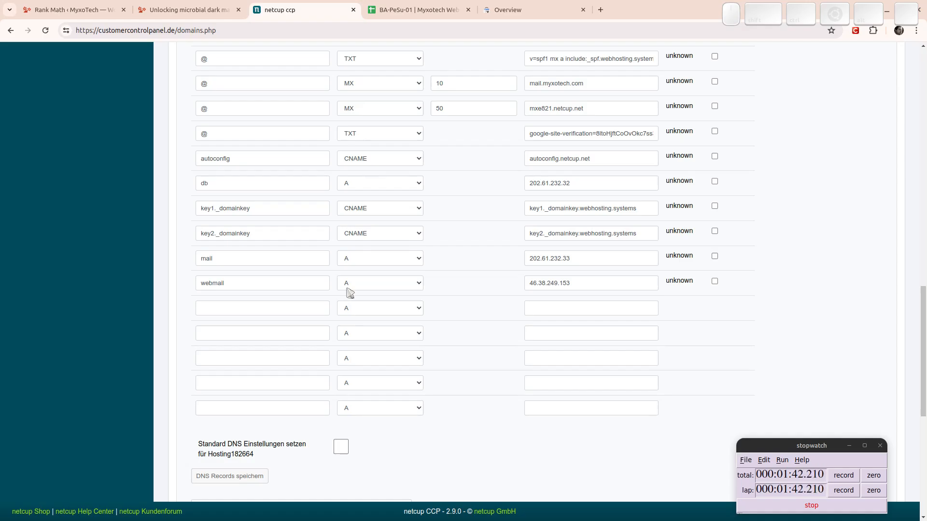
{"action": "left_click", "coordinate": [247, 475]}
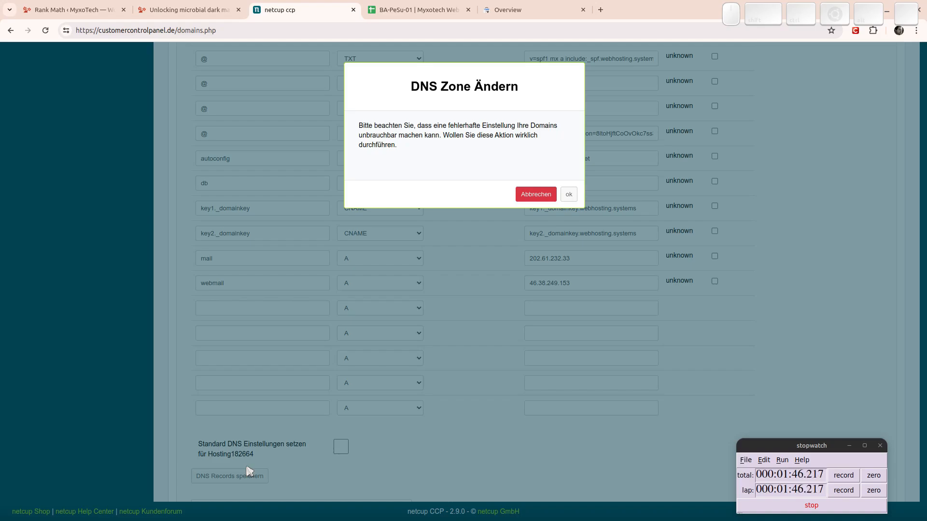
{"action": "left_click", "coordinate": [569, 193]}
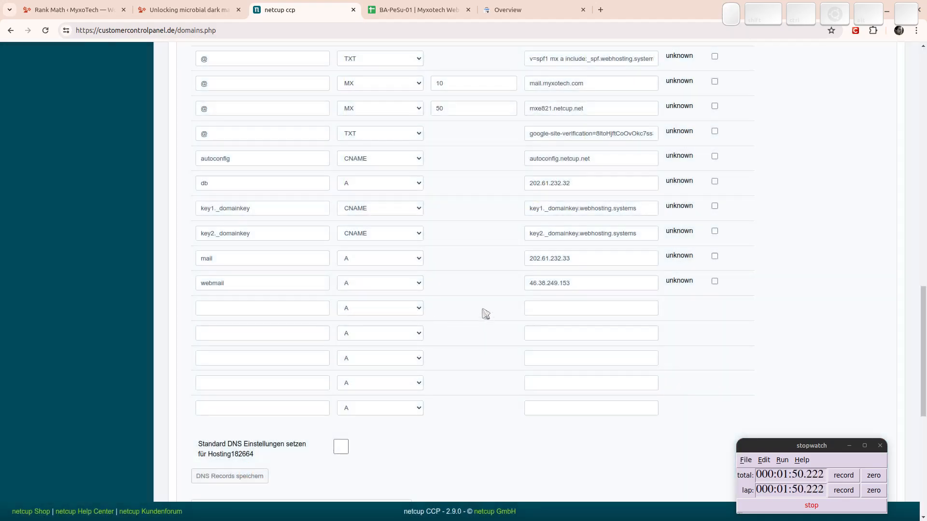
Check the saved google-site-verification value, then return to Search Console's verification dialog.
{"action": "scroll", "coordinate": [454, 290], "scroll_direction": "up", "scroll_amount": 4}
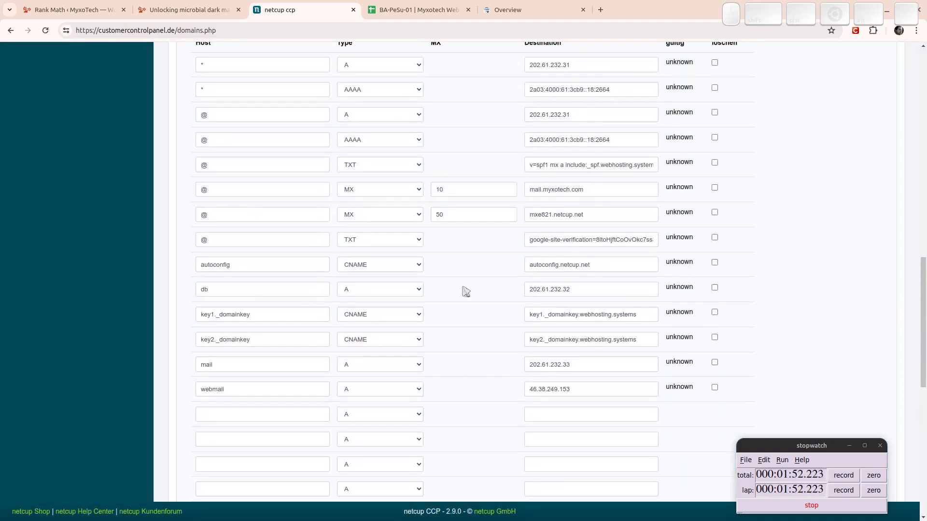
{"action": "left_click", "coordinate": [591, 241]}
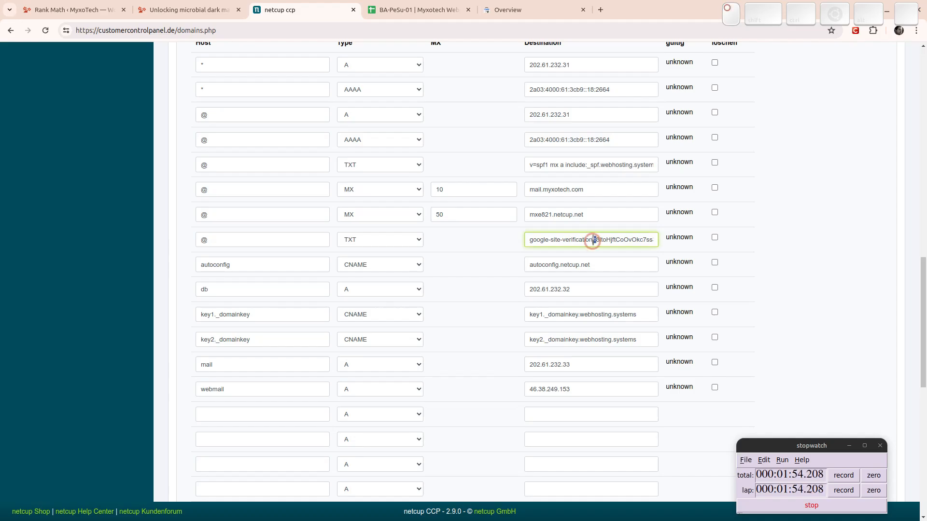
{"action": "triple_click", "coordinate": [591, 241]}
{"action": "left_click", "coordinate": [508, 9]}
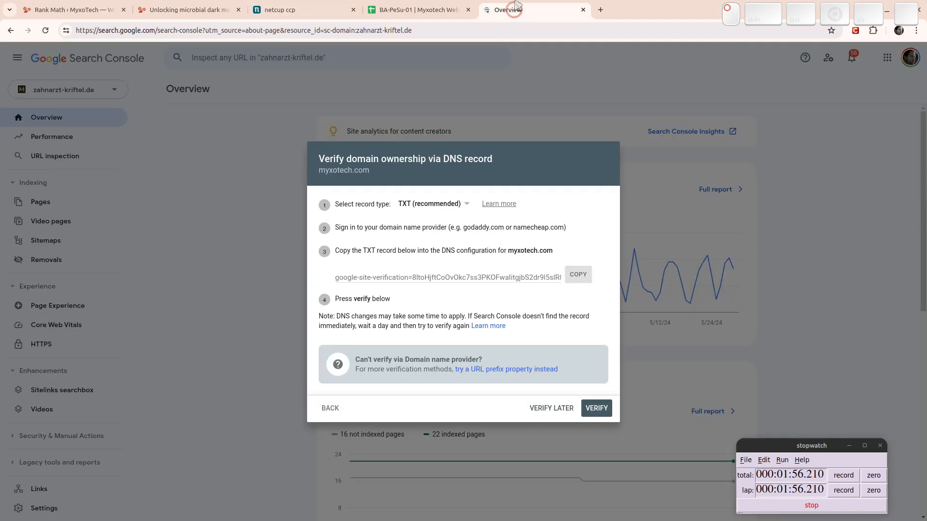
Verify myxotech.com twice, dismissing the failure notice, then switch to the MyxoTech homepage.
{"action": "left_click", "coordinate": [598, 409]}
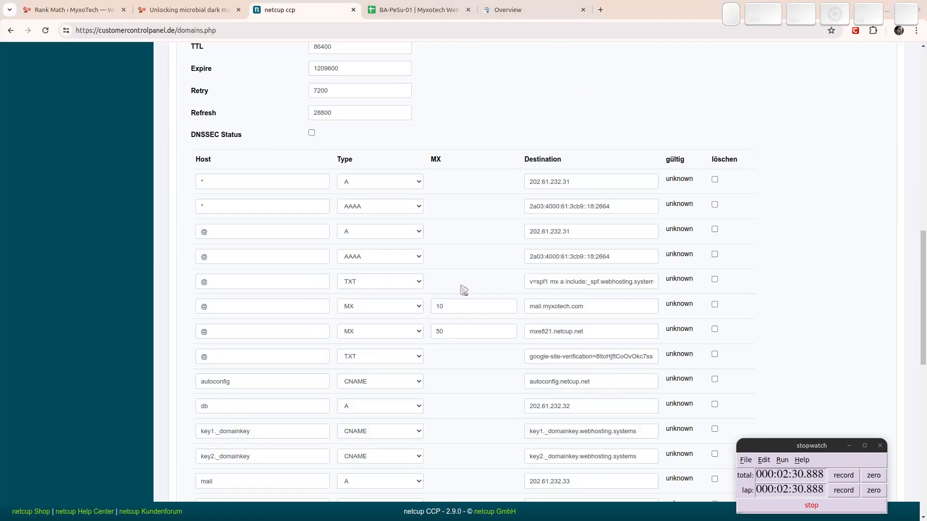
{"action": "left_click", "coordinate": [554, 9]}
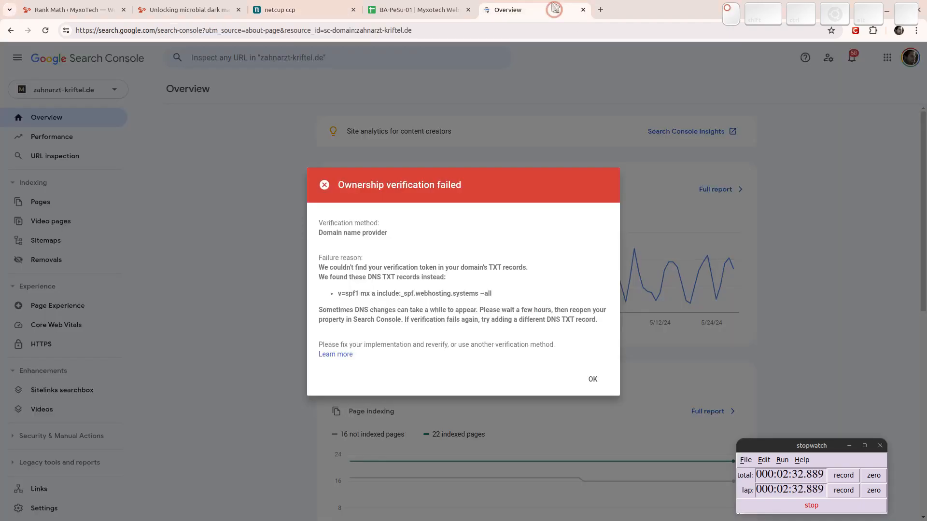
{"action": "left_click", "coordinate": [597, 379]}
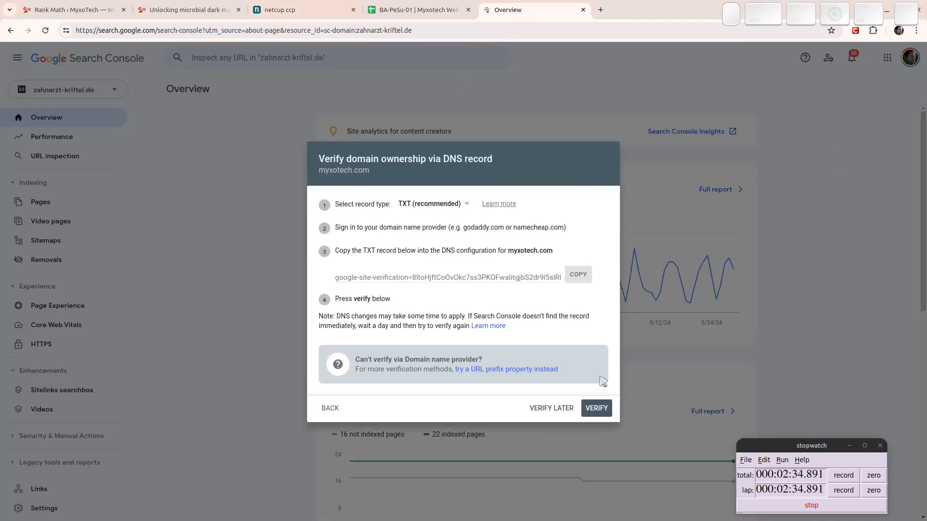
{"action": "left_click", "coordinate": [596, 408]}
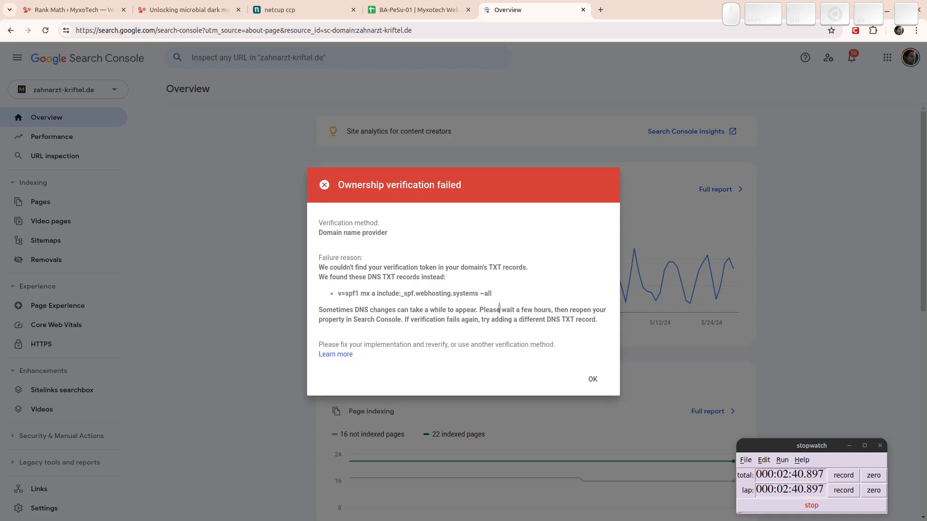
{"action": "left_click", "coordinate": [159, 9]}
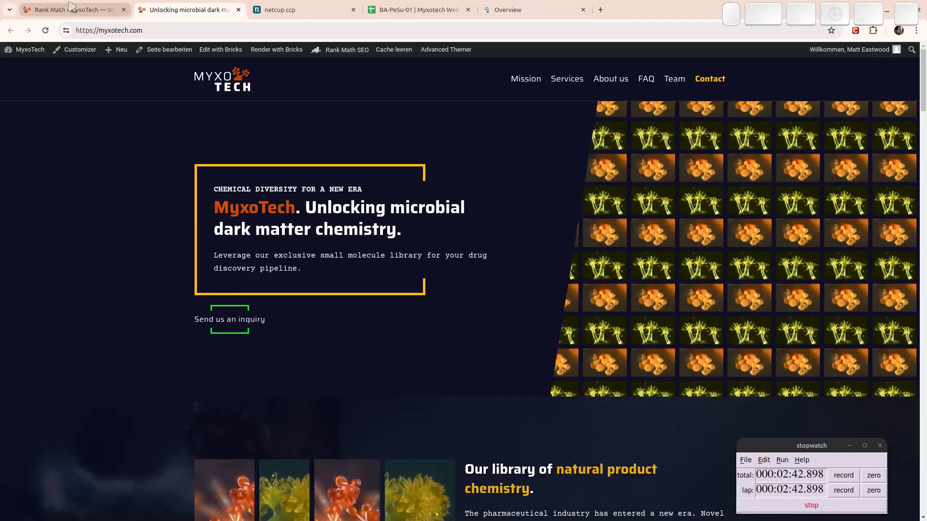
Turn off the ACF module on the Rank Math SEO Modules page.
{"action": "left_click", "coordinate": [72, 8]}
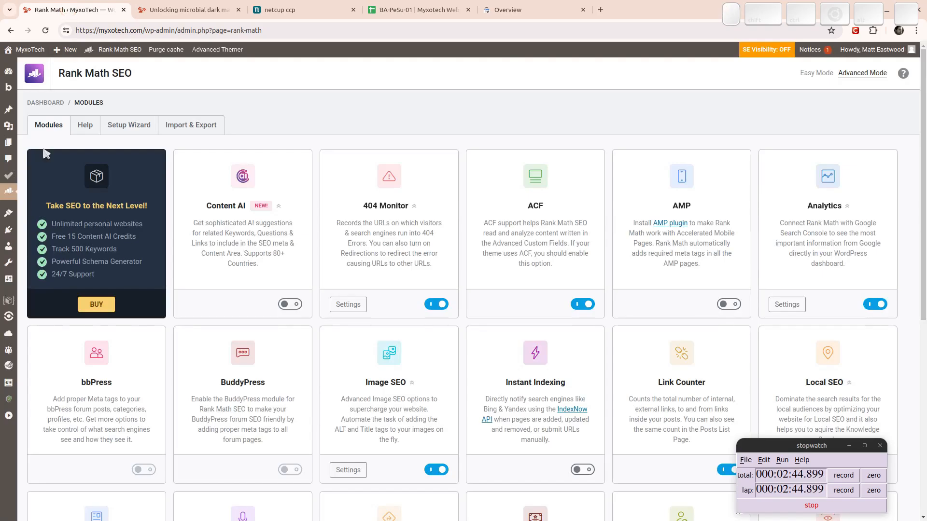
{"action": "mouse_move", "coordinate": [9, 191]}
{"action": "left_click", "coordinate": [586, 306]}
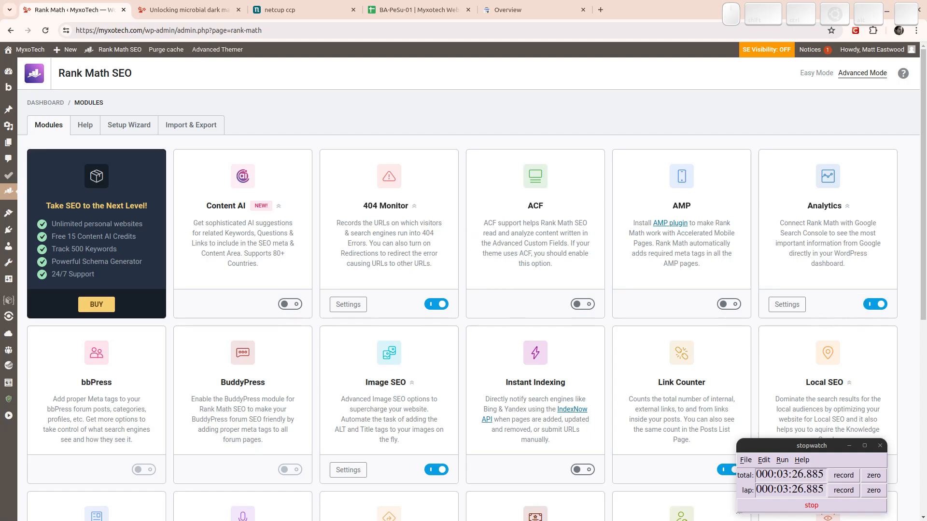
Scroll the Rank Math modules grid and switch off the Local SEO module.
{"action": "left_click", "coordinate": [921, 369]}
{"action": "left_click_drag", "start_coordinate": [922, 367], "coordinate": [922, 399]}
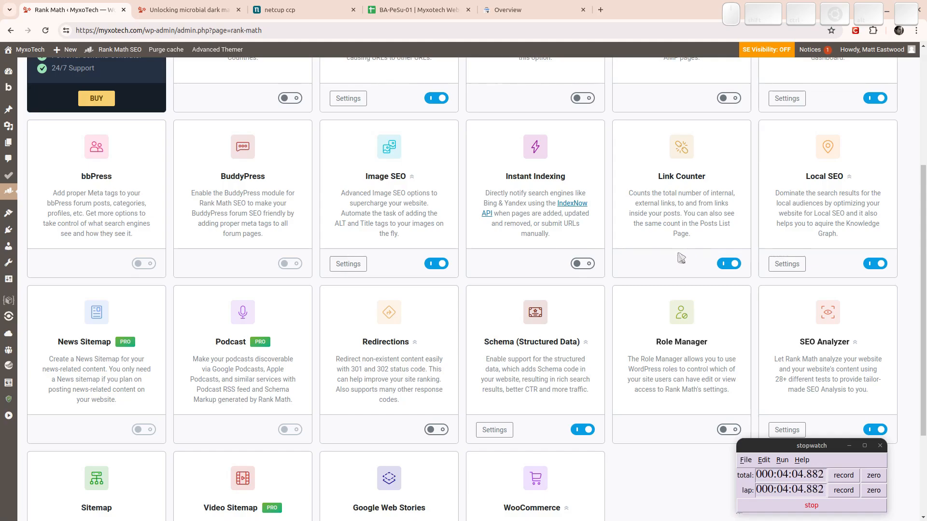
{"action": "scroll", "coordinate": [922, 231], "scroll_direction": "down", "scroll_amount": 1}
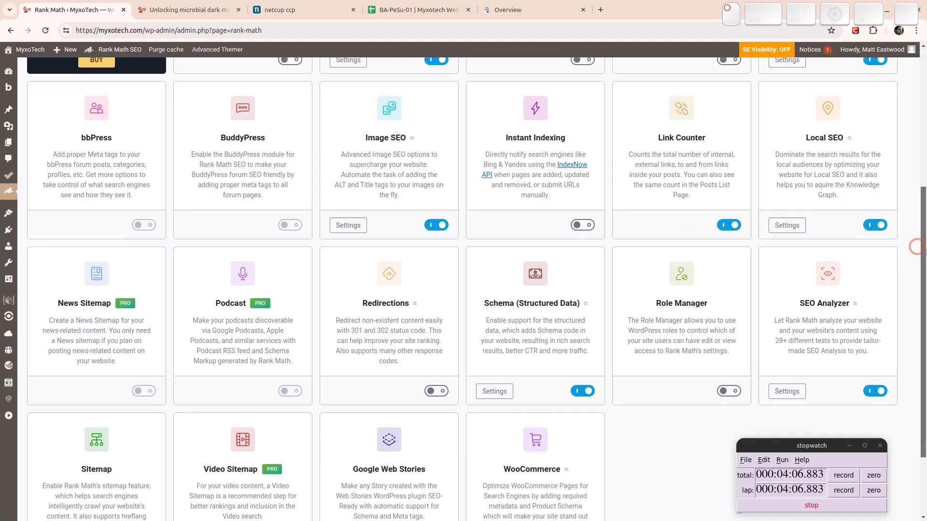
{"action": "left_click", "coordinate": [875, 225]}
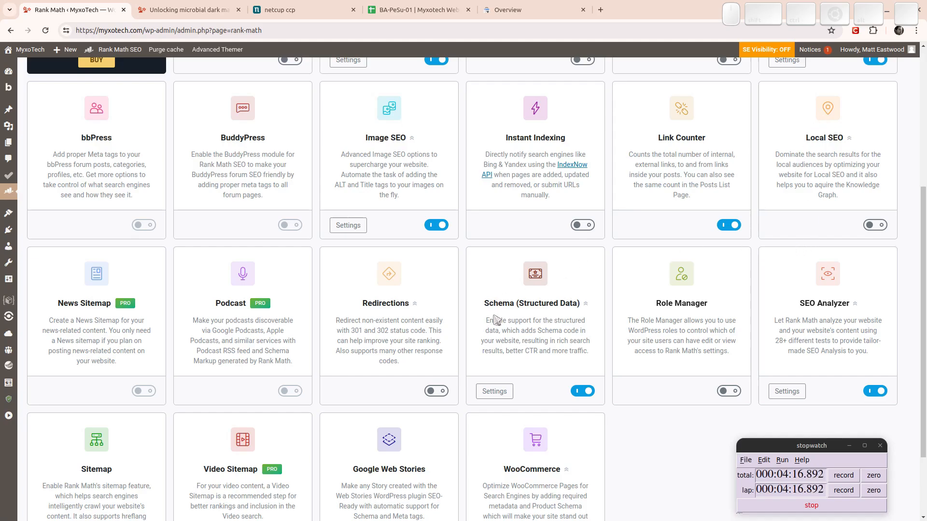
Return to the Search Console tab and dismiss the verification failure notice.
{"action": "scroll", "coordinate": [917, 319], "scroll_direction": "down", "scroll_amount": 3}
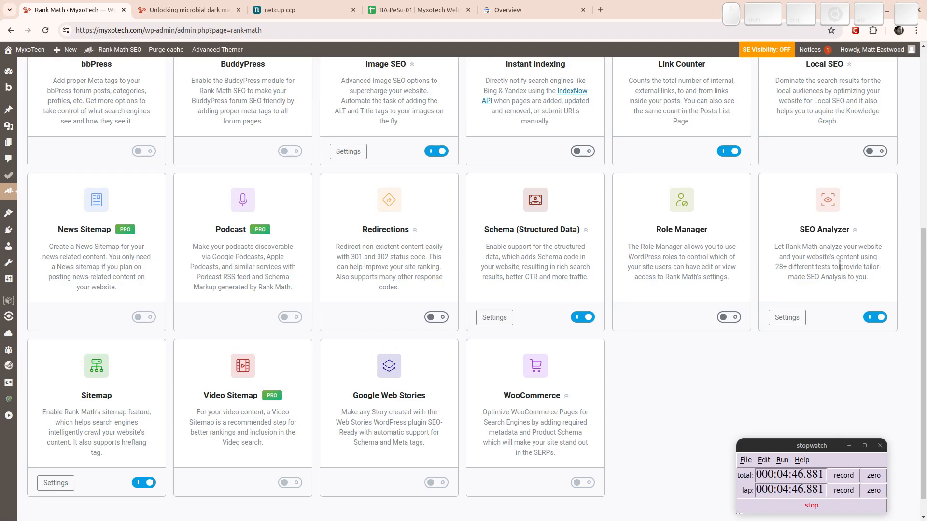
{"action": "scroll", "coordinate": [712, 346], "scroll_direction": "down", "scroll_amount": 1}
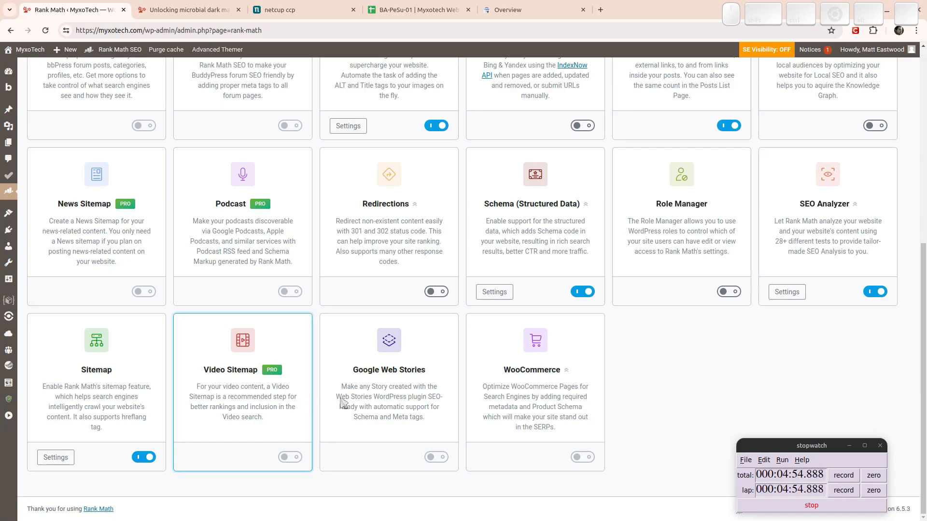
{"action": "left_click", "coordinate": [490, 9]}
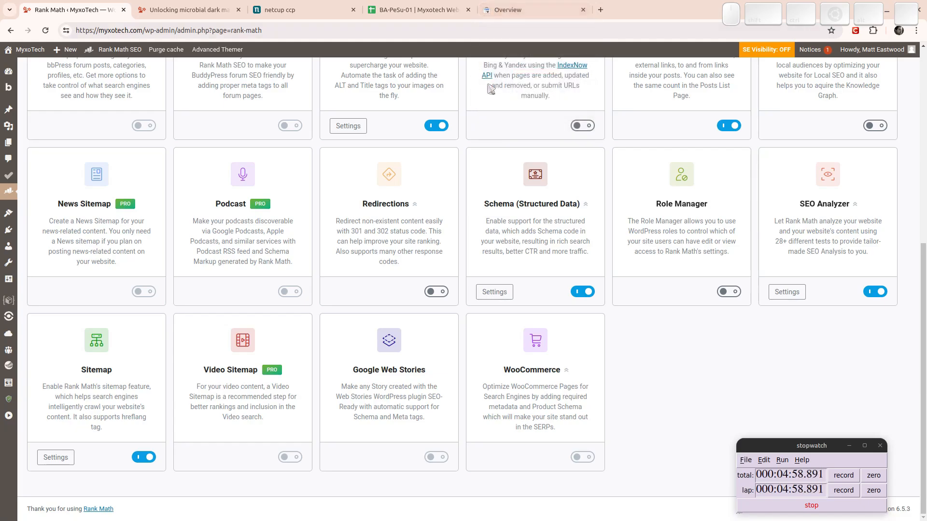
{"action": "left_click", "coordinate": [594, 379]}
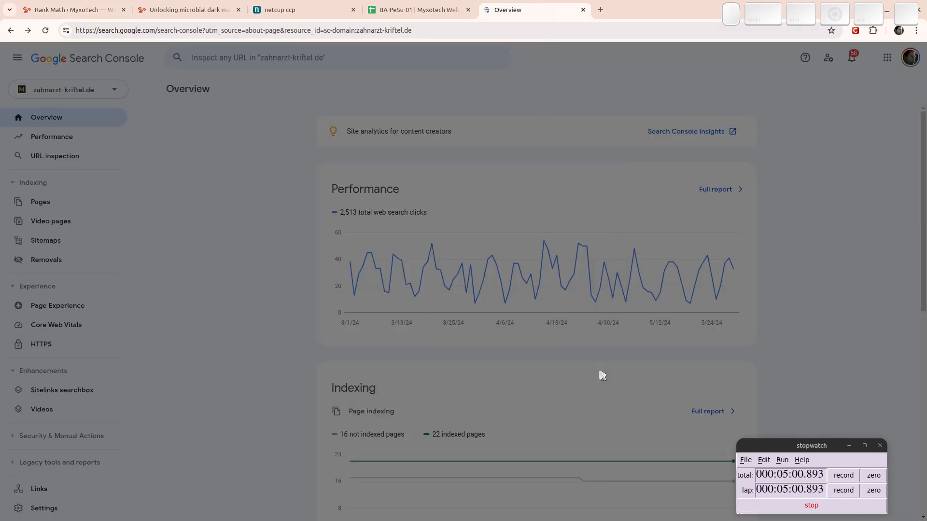
Retry verifying myxotech.com, dismiss the renewed failure, and return to the Rank Math modules tab.
{"action": "left_click", "coordinate": [597, 409]}
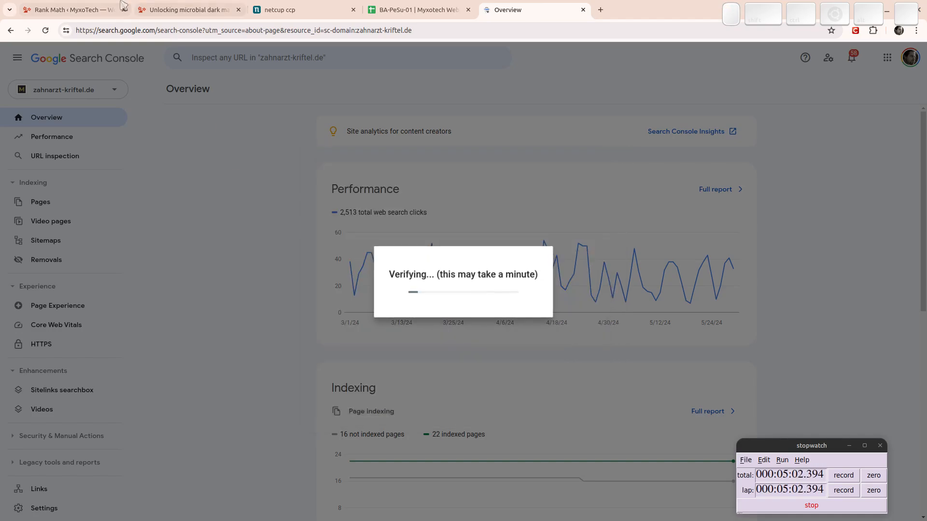
{"action": "left_click", "coordinate": [188, 9]}
{"action": "left_click", "coordinate": [72, 10]}
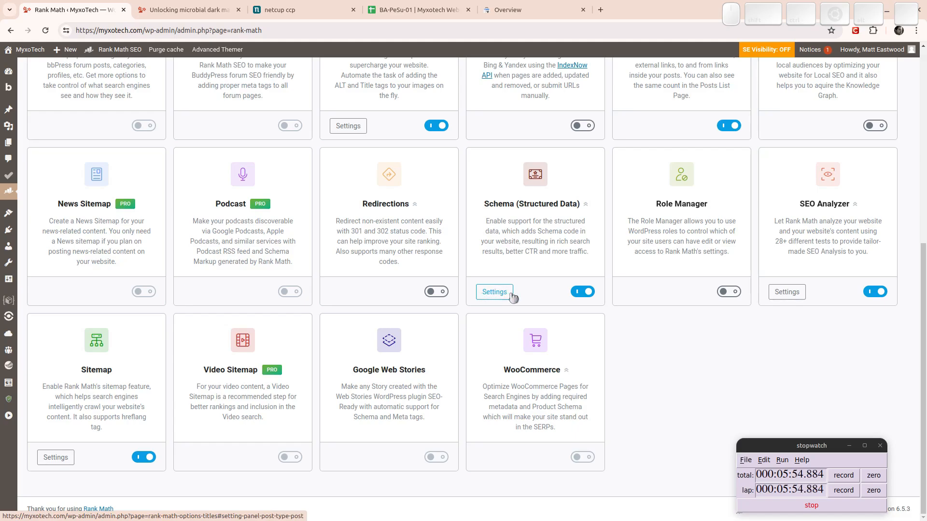
{"action": "left_click", "coordinate": [505, 5]}
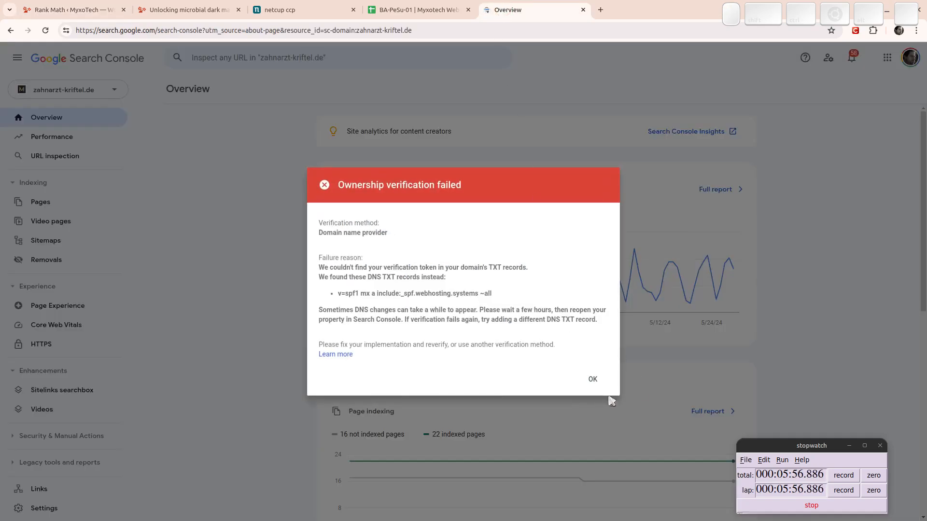
{"action": "left_click", "coordinate": [592, 379]}
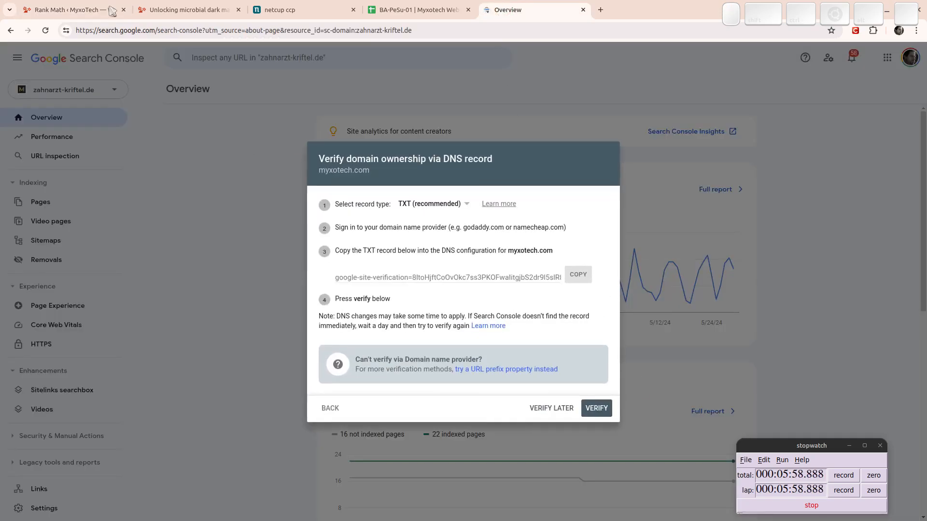
{"action": "left_click", "coordinate": [111, 10]}
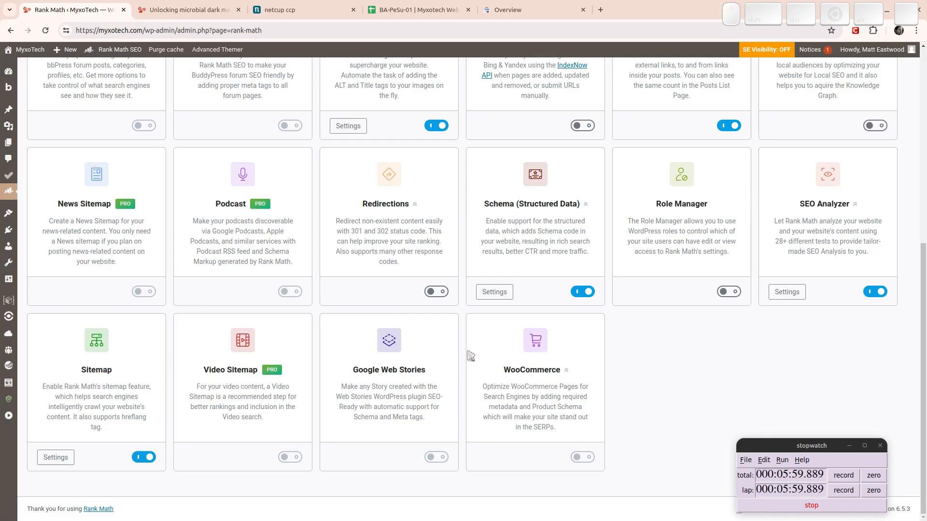
{"action": "left_click", "coordinate": [489, 6]}
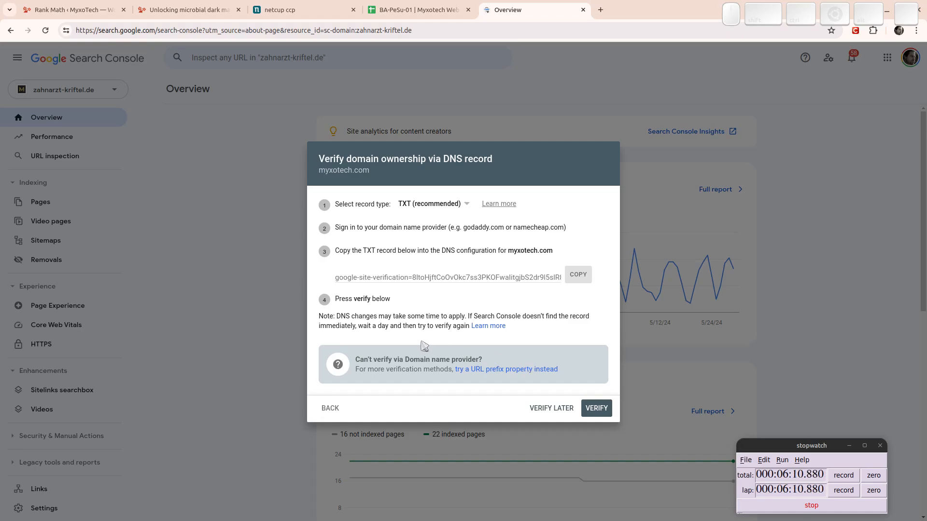
{"action": "left_click", "coordinate": [53, 10]}
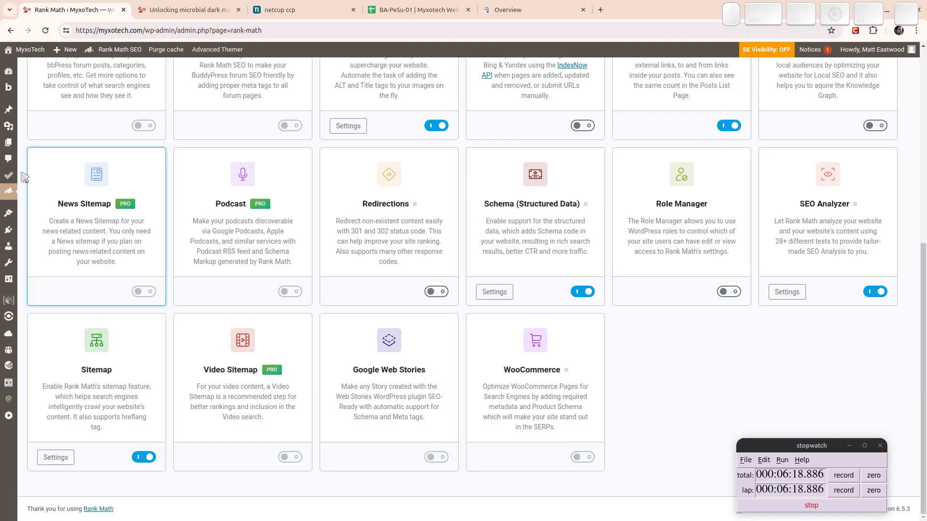
{"action": "mouse_move", "coordinate": [6, 194]}
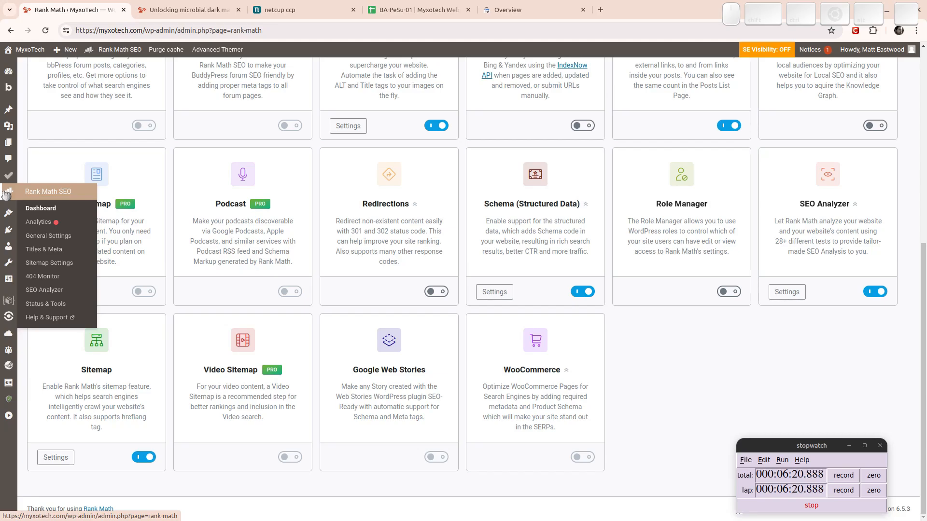
From Rank Math Analytics, start connecting a Rank Math account using email and password.
{"action": "left_click", "coordinate": [45, 224]}
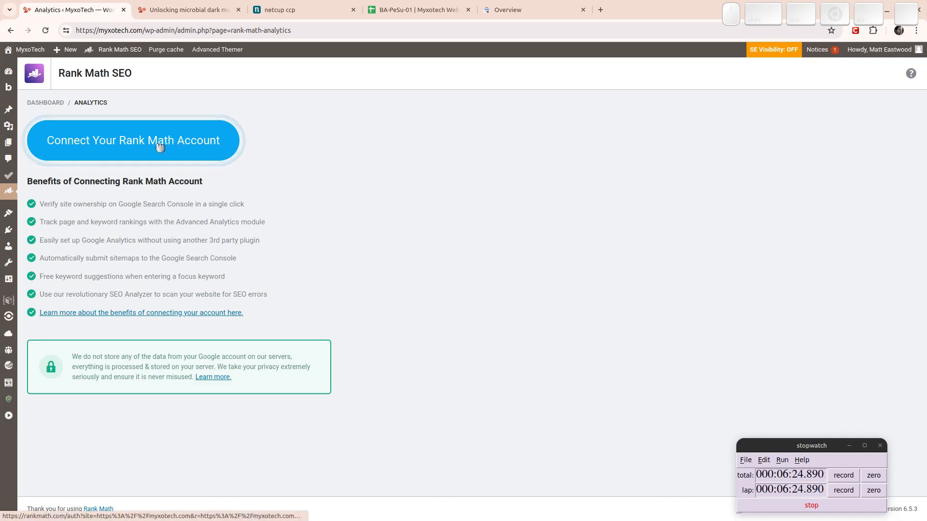
{"action": "left_click", "coordinate": [158, 147]}
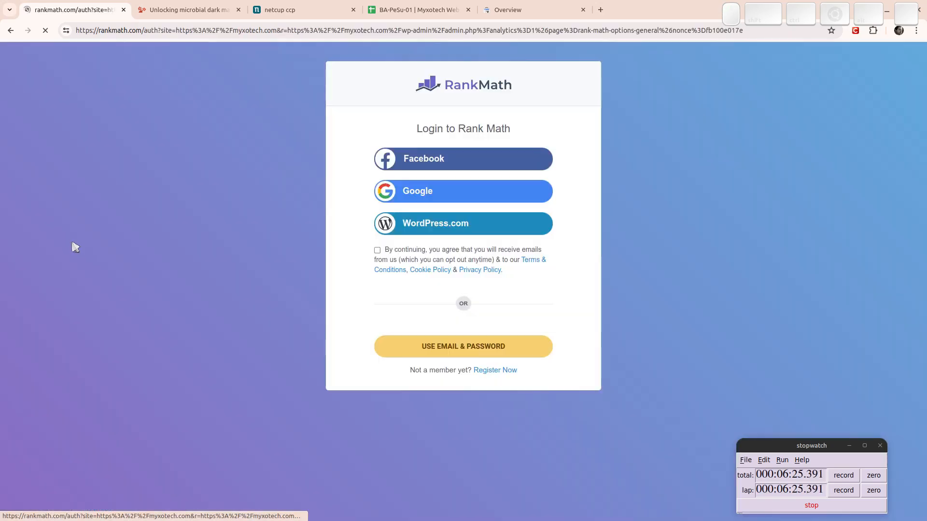
{"action": "left_click", "coordinate": [482, 350]}
Log in with the saved Rank Math credentials and choose the Google account for Rank Math SEO.
{"action": "left_click", "coordinate": [442, 343]}
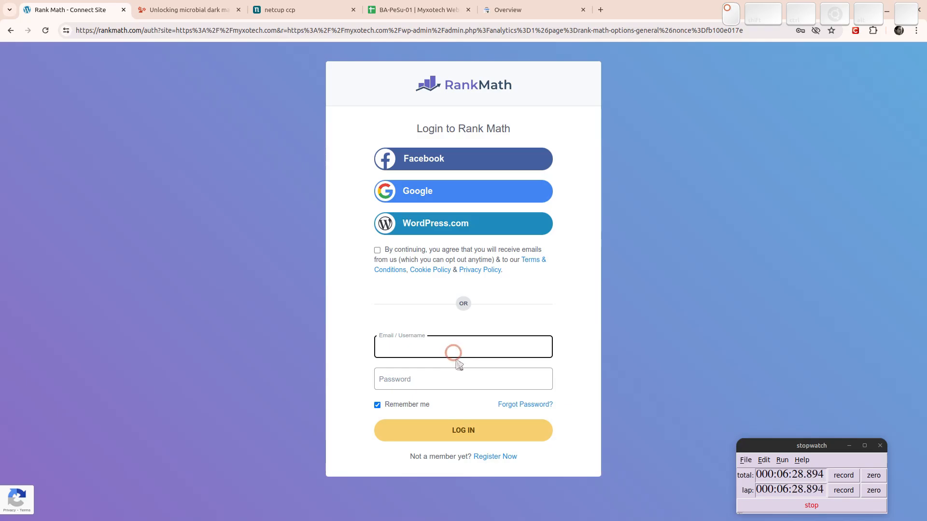
{"action": "left_click", "coordinate": [433, 380]}
{"action": "left_click", "coordinate": [456, 411]}
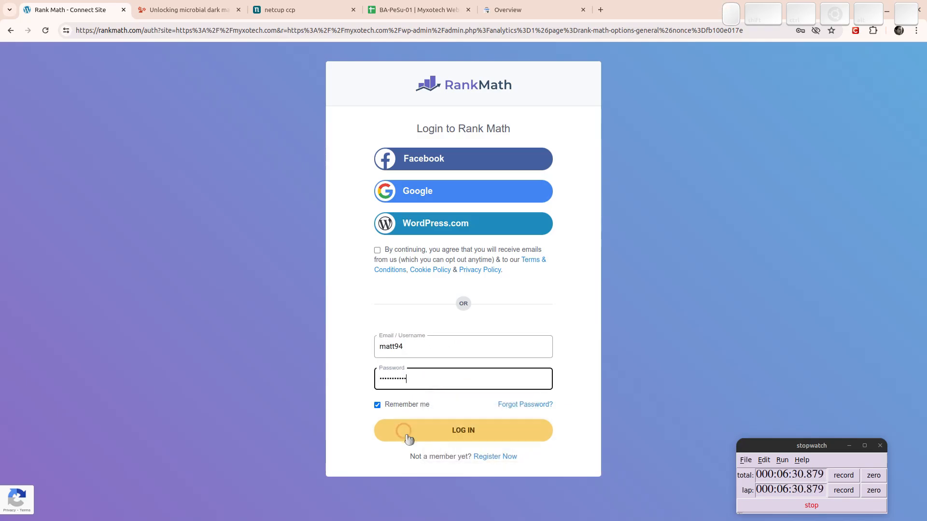
{"action": "left_click", "coordinate": [449, 430]}
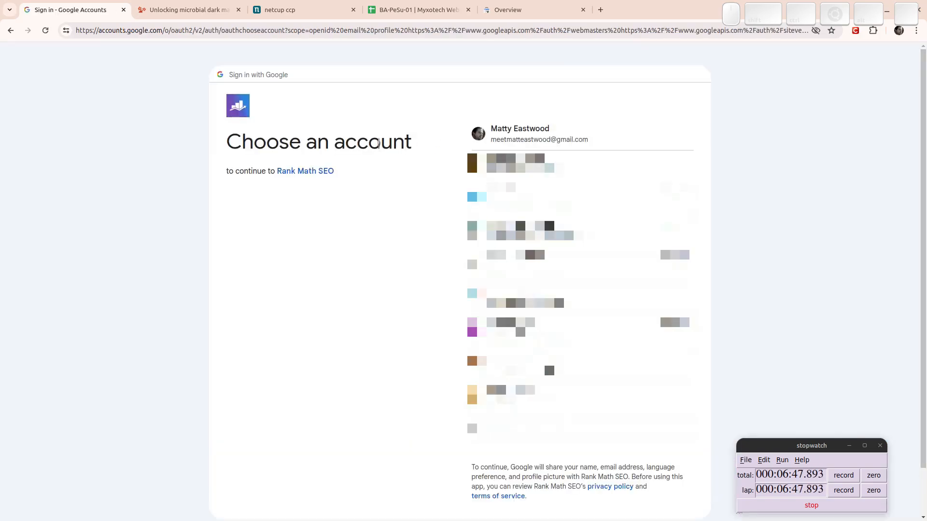
{"action": "left_click", "coordinate": [543, 130]}
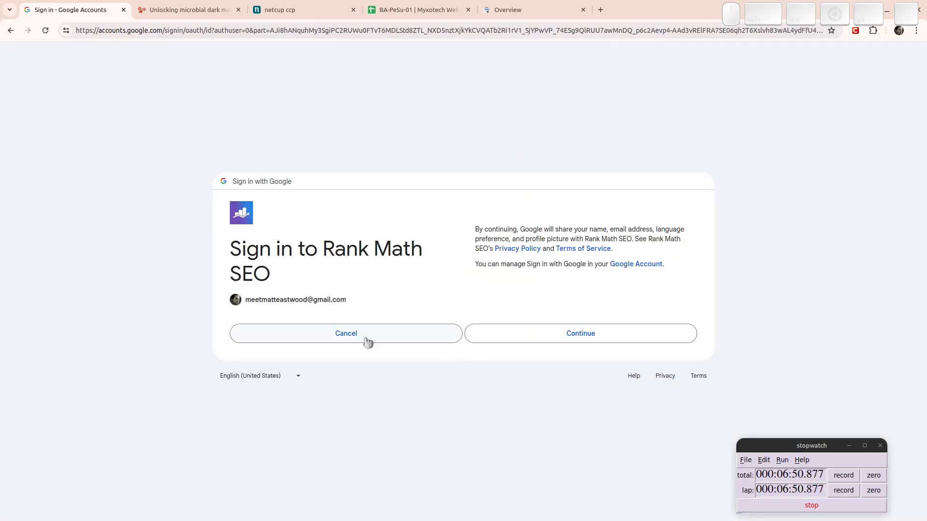
Grant Rank Math SEO every requested Google permission so sc-domain:myxotech.com appears as the Search Console site.
{"action": "left_click", "coordinate": [544, 338]}
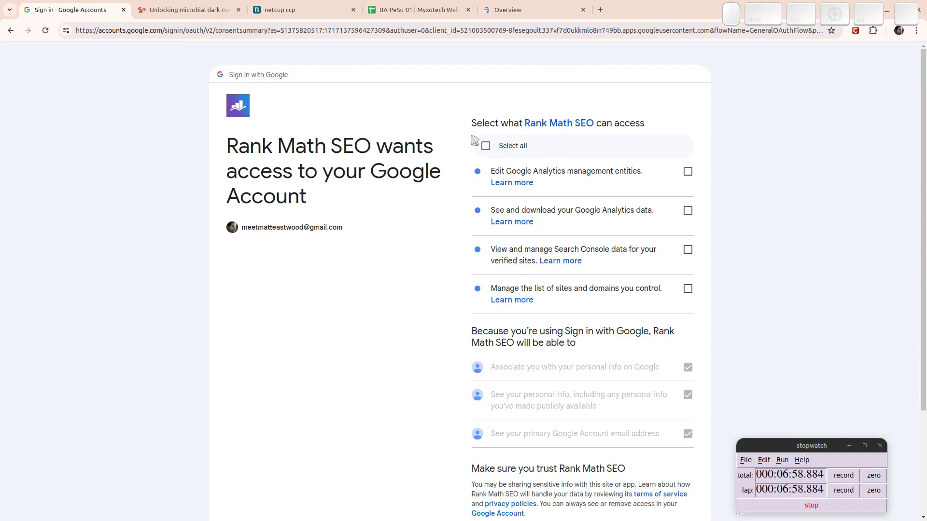
{"action": "left_click", "coordinate": [486, 146]}
{"action": "scroll", "coordinate": [581, 251], "scroll_direction": "down", "scroll_amount": 3}
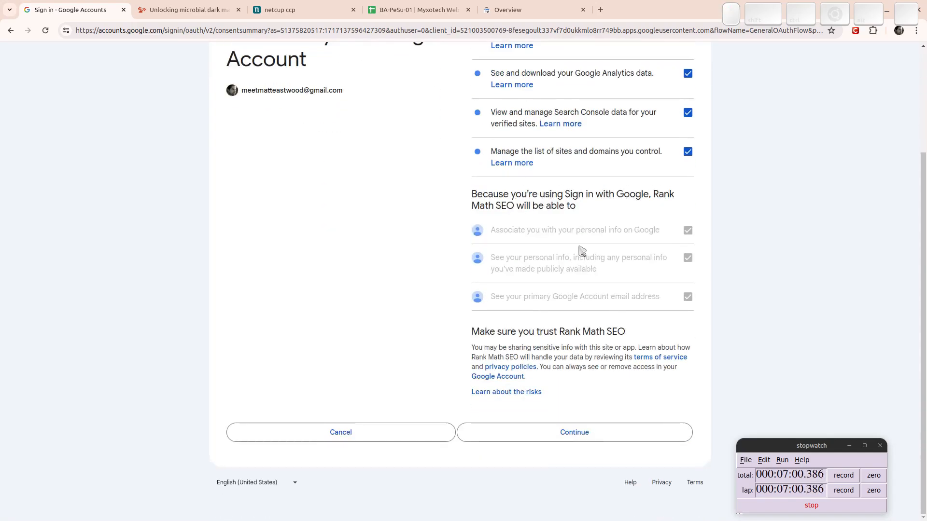
{"action": "left_click", "coordinate": [550, 434]}
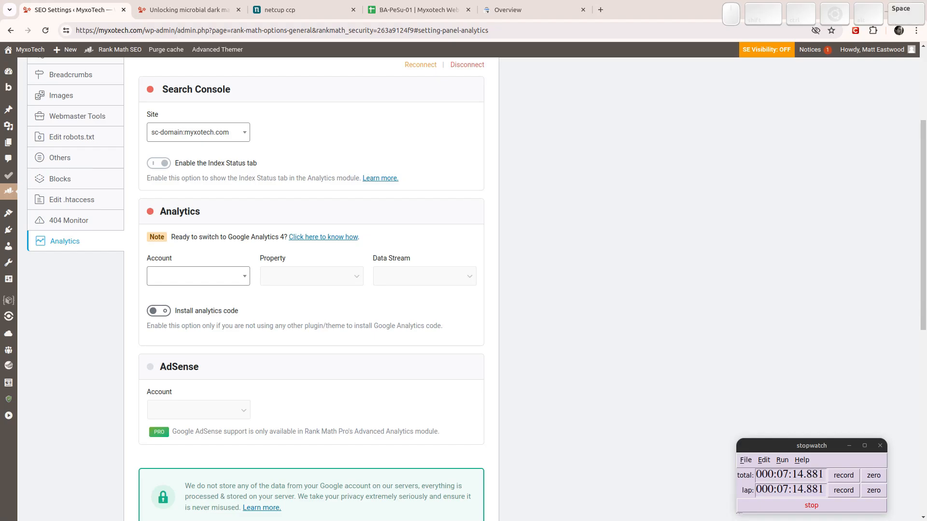
{"action": "key", "text": "shift+l"}
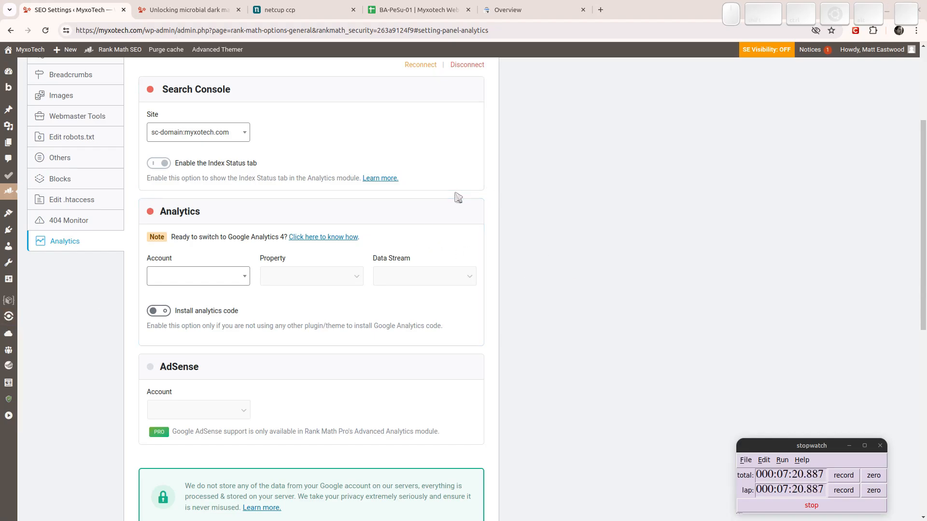
{"action": "scroll", "coordinate": [458, 197], "scroll_direction": "down", "scroll_amount": 9}
{"action": "scroll", "coordinate": [430, 199], "scroll_direction": "up", "scroll_amount": 12}
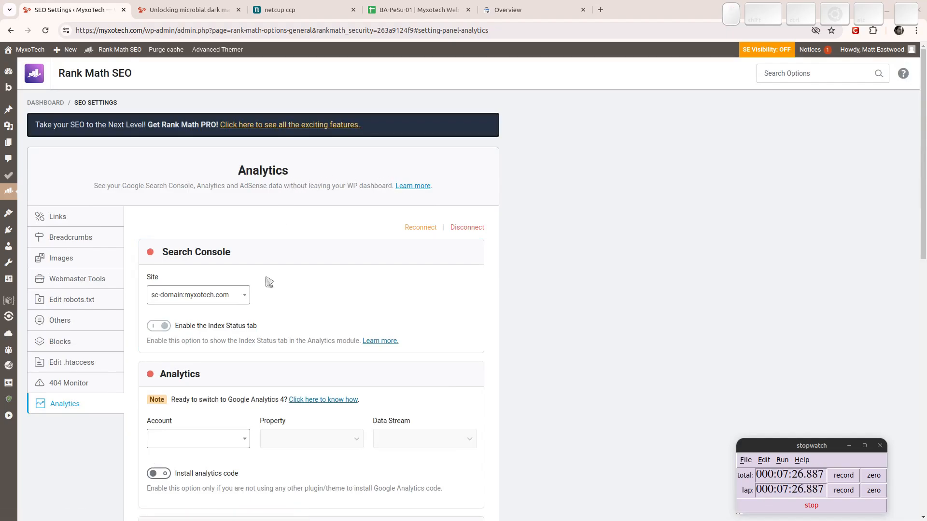
Retry the myxotech.com DNS ownership check, dismiss the failure notice, and return to Rank Math Analytics.
{"action": "left_click", "coordinate": [507, 10]}
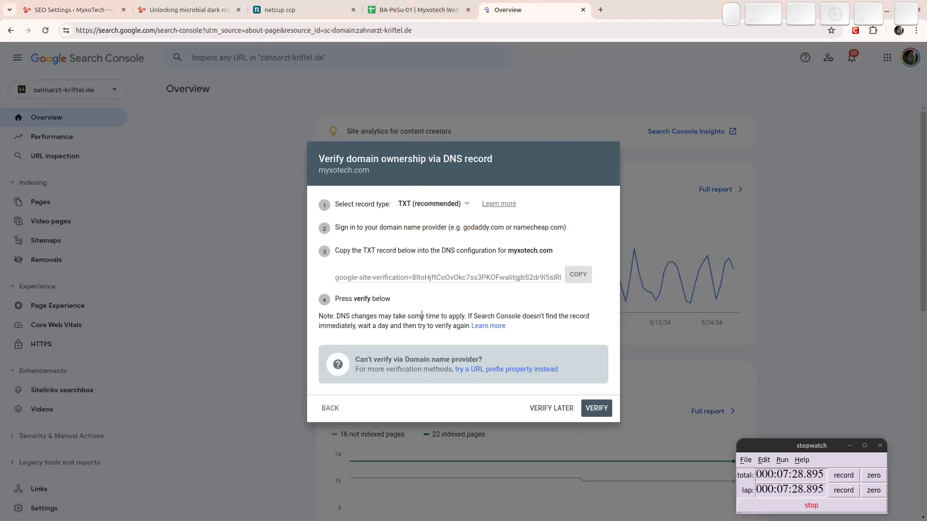
{"action": "left_click", "coordinate": [599, 409]}
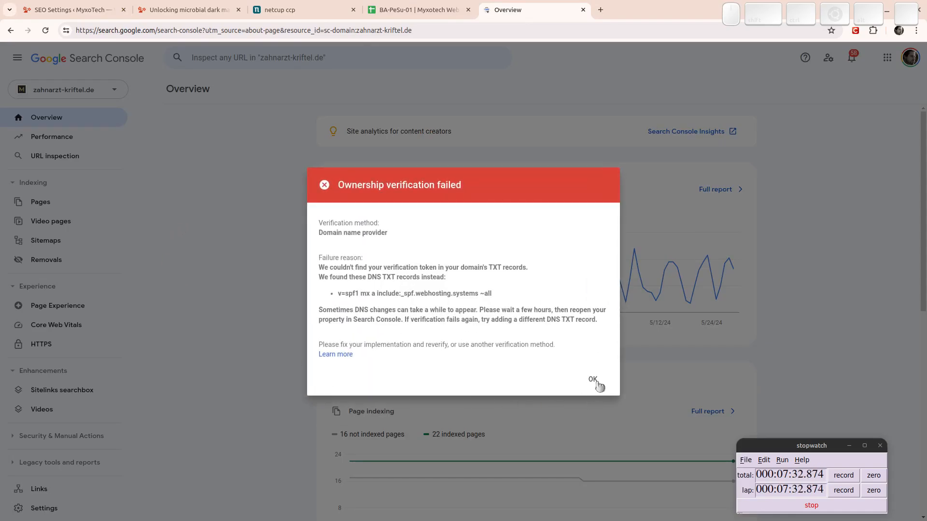
{"action": "left_click", "coordinate": [593, 380]}
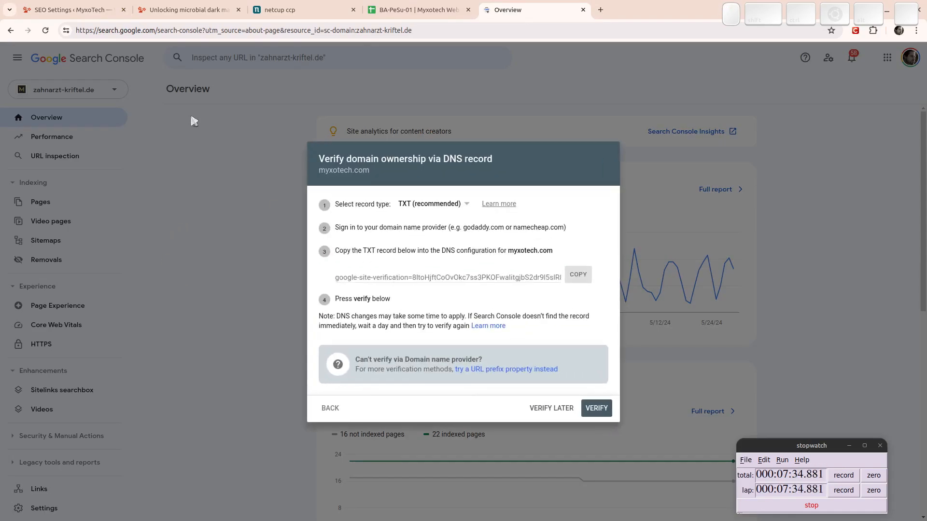
{"action": "left_click", "coordinate": [46, 7]}
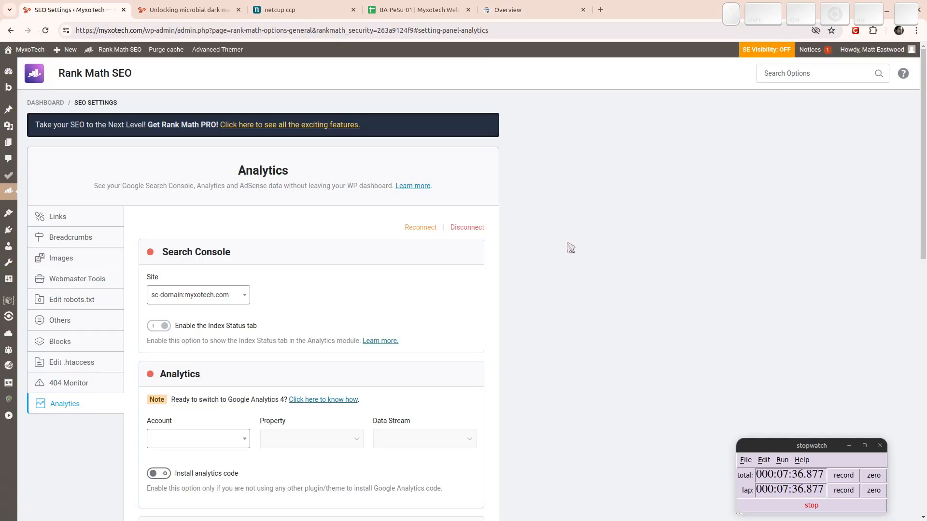
{"action": "scroll", "coordinate": [489, 304], "scroll_direction": "down", "scroll_amount": 8}
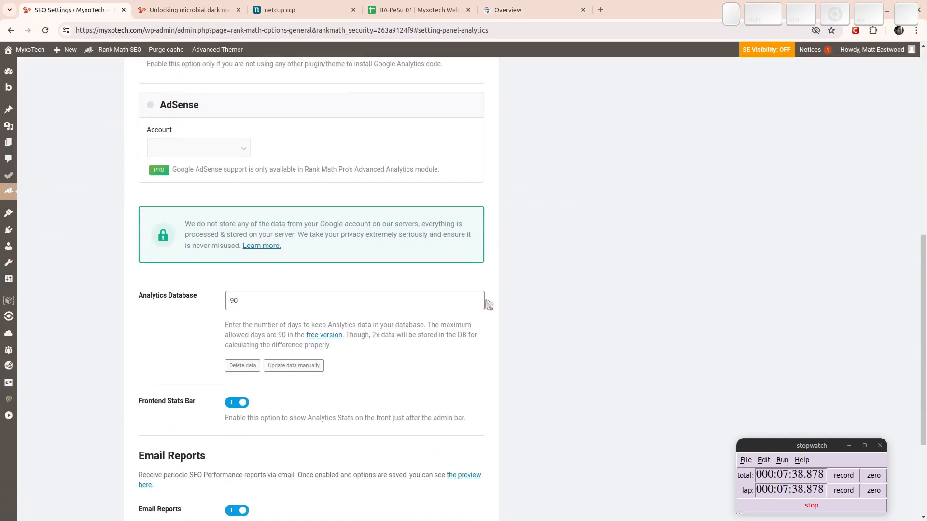
{"action": "scroll", "coordinate": [488, 304], "scroll_direction": "down", "scroll_amount": 3}
{"action": "scroll", "coordinate": [482, 300], "scroll_direction": "up", "scroll_amount": 10}
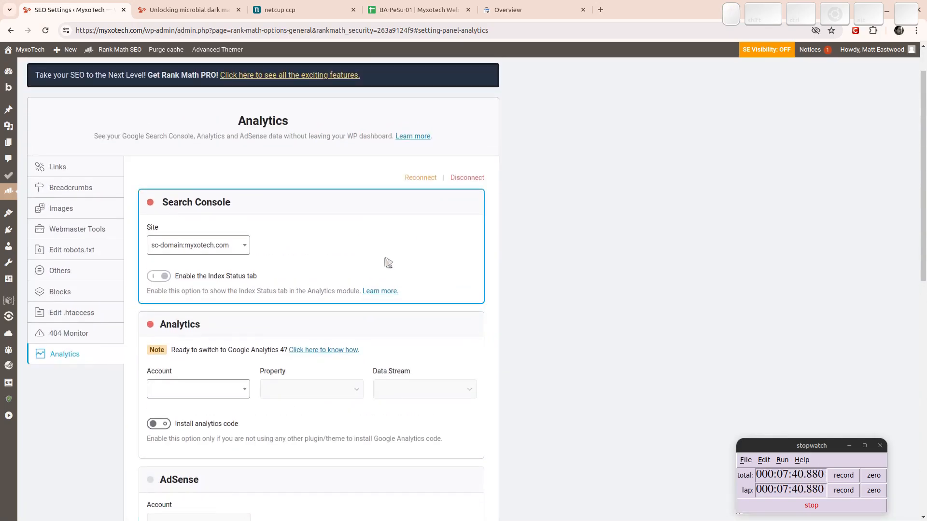
{"action": "mouse_move", "coordinate": [9, 191]}
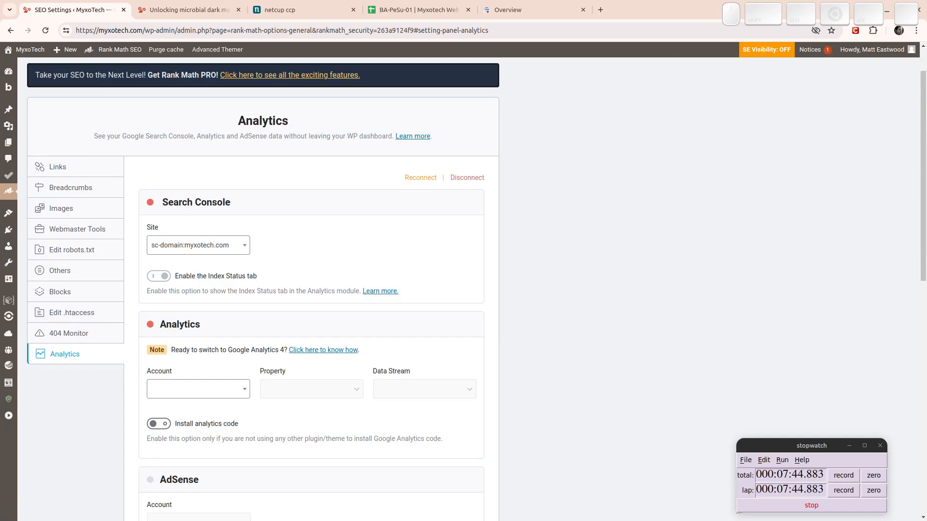
Open youtube.com in a new browser tab.
{"action": "key", "text": "ctrl+t"}
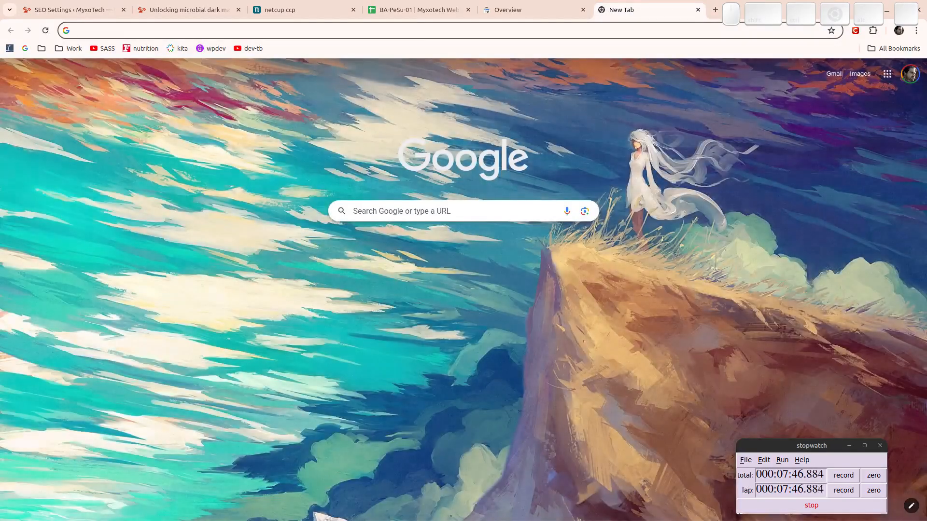
{"action": "type", "text": "youteub"}
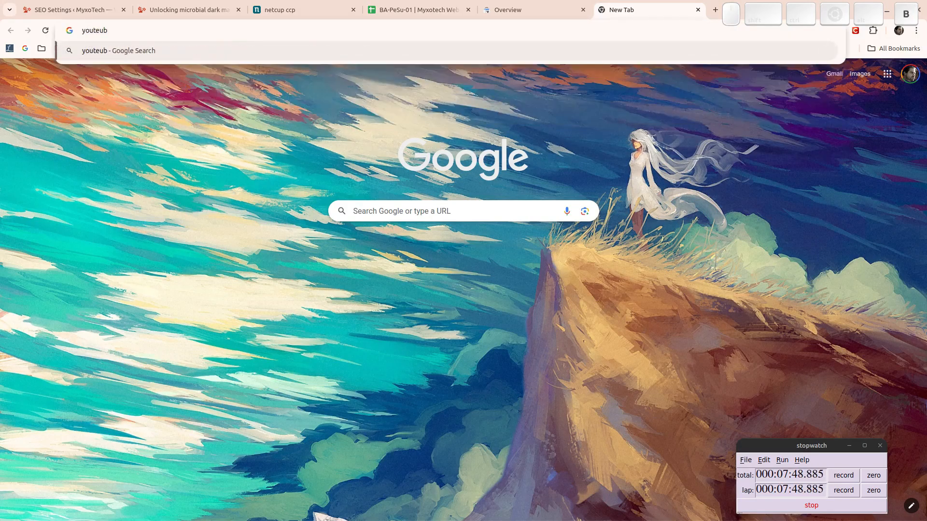
{"action": "key", "text": "BackSpace"}
{"action": "key", "text": "BackSpace"}
{"action": "key", "text": "BackSpace"}
{"action": "type", "text": "ube.com"}
{"action": "key", "text": "Return"}
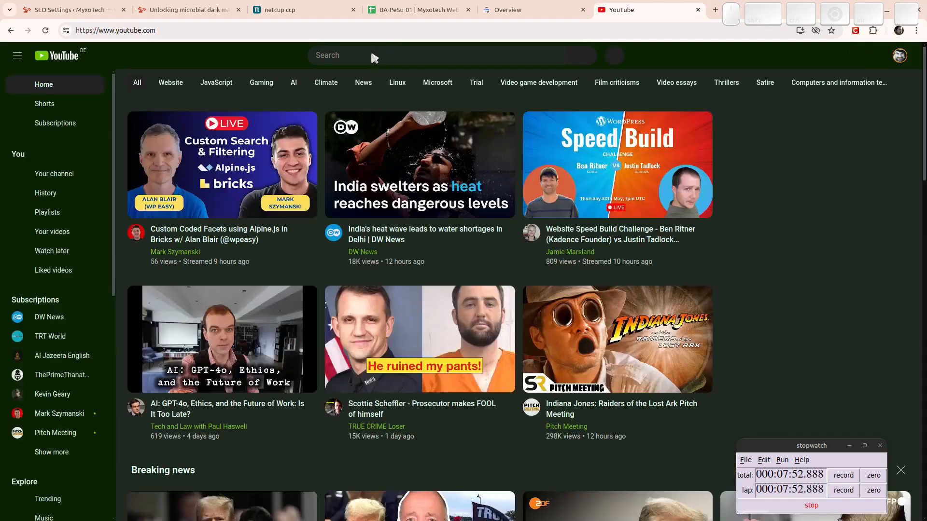
Search YouTube for 'rank math settings guide' and browse the results.
{"action": "left_click", "coordinate": [374, 56]}
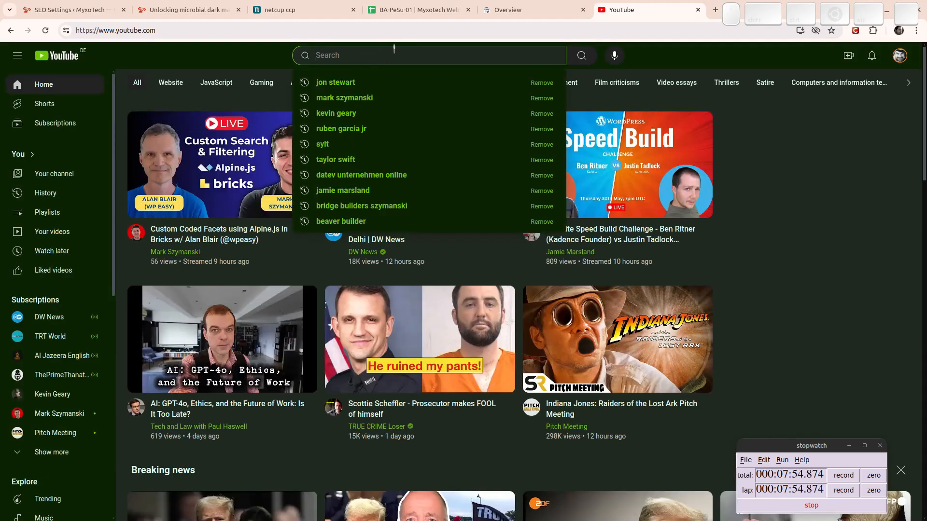
{"action": "type", "text": "rank math seo"}
{"action": "key", "text": "BackSpace"}
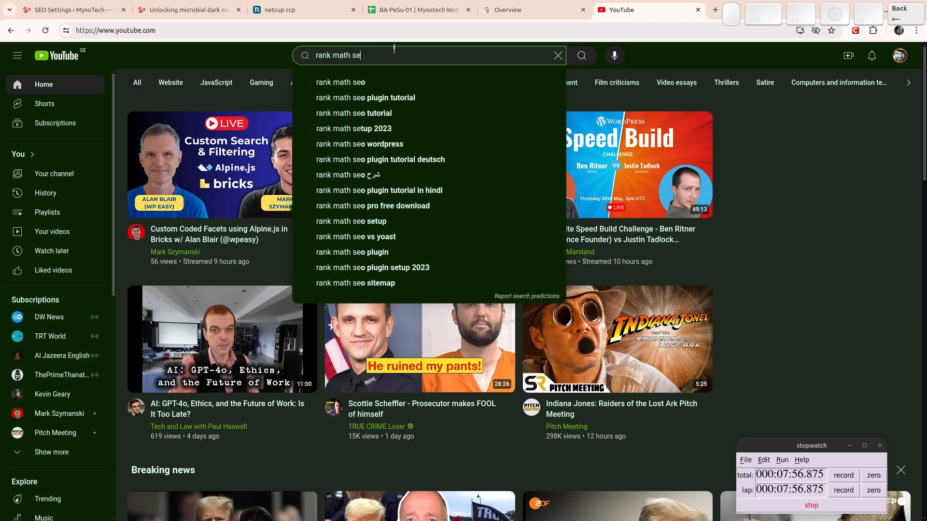
{"action": "type", "text": "ttings gui"}
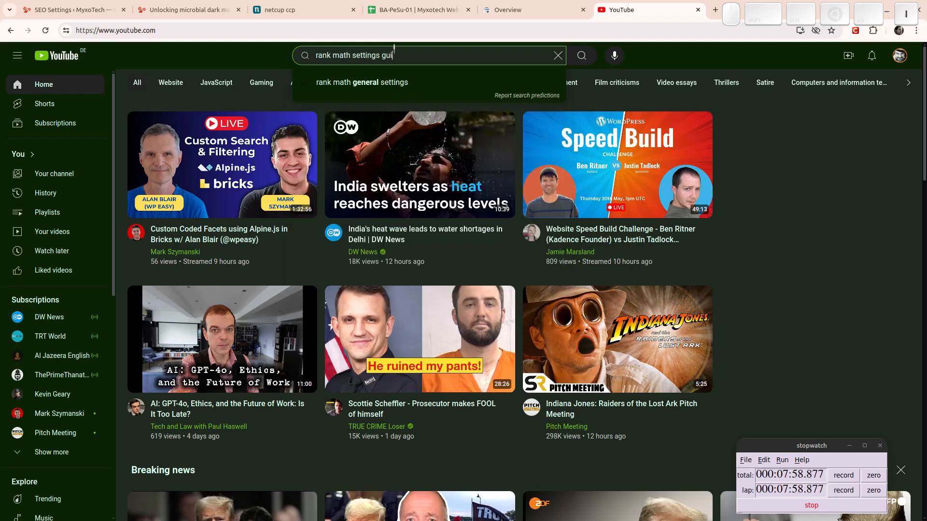
{"action": "type", "text": "de"}
{"action": "key", "text": "Return"}
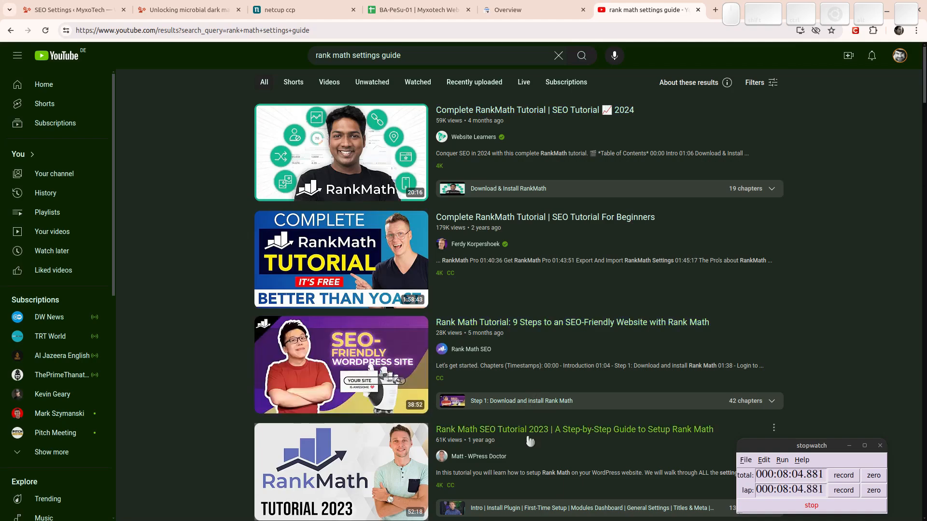
{"action": "scroll", "coordinate": [224, 256], "scroll_direction": "down", "scroll_amount": 4}
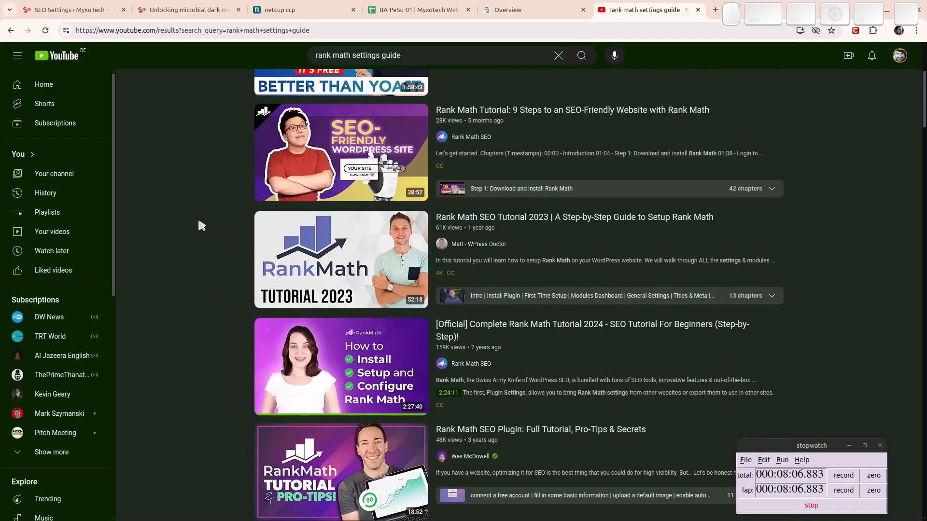
Open the official Complete Rank Math Tutorial 2024 video, copy its URL, and follow the Setup Wizard link.
{"action": "left_click", "coordinate": [467, 329]}
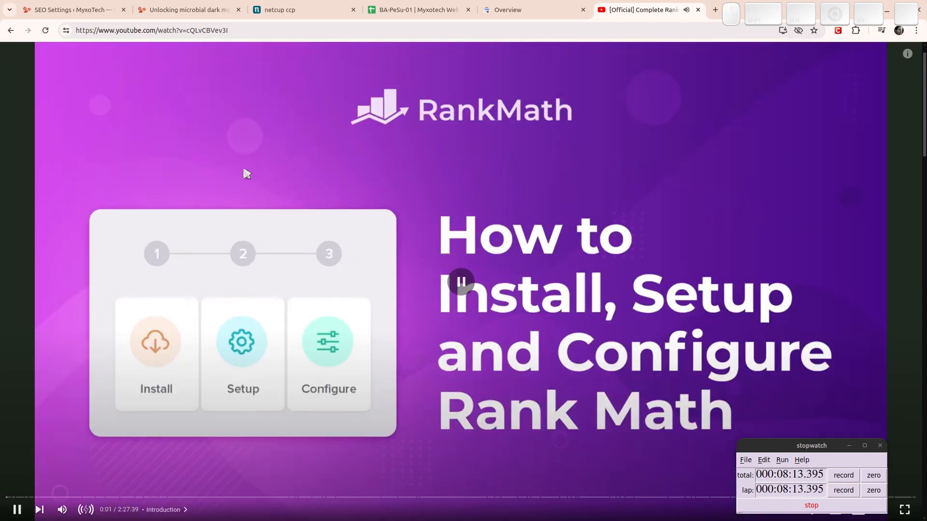
{"action": "left_click", "coordinate": [240, 30]}
{"action": "right_click", "coordinate": [241, 29]}
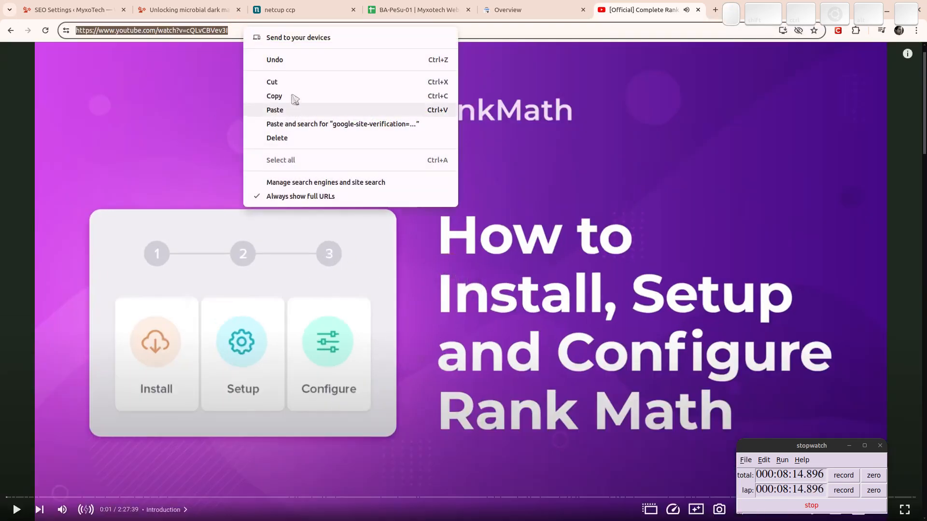
{"action": "left_click", "coordinate": [289, 97]}
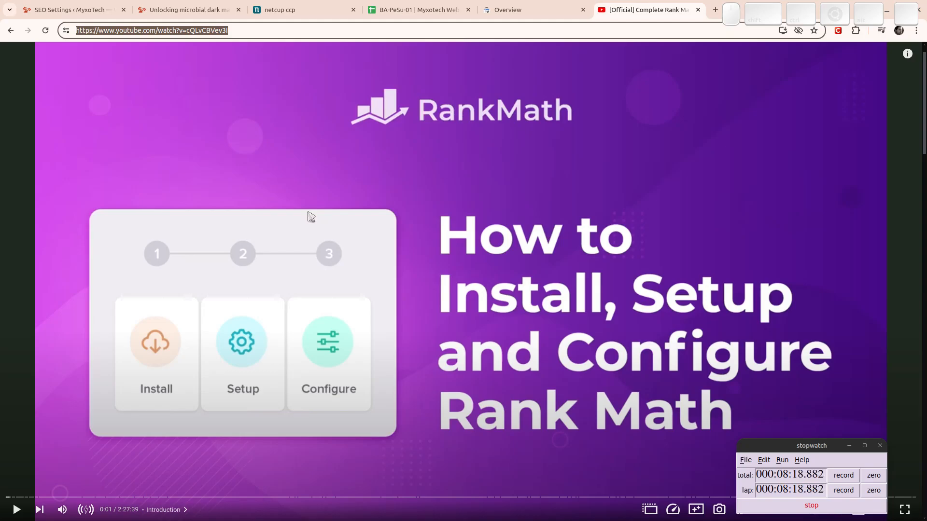
{"action": "scroll", "coordinate": [316, 215], "scroll_direction": "down", "scroll_amount": 6}
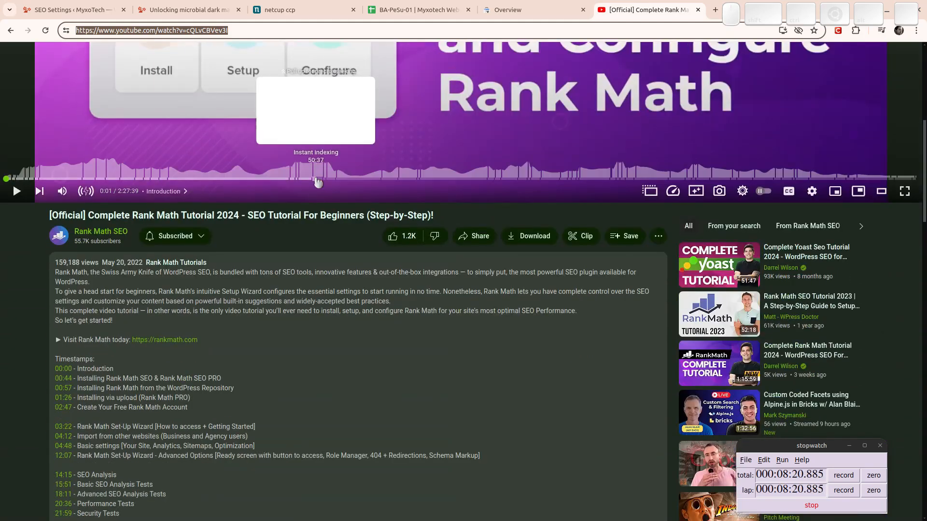
{"action": "scroll", "coordinate": [205, 288], "scroll_direction": "down", "scroll_amount": 15}
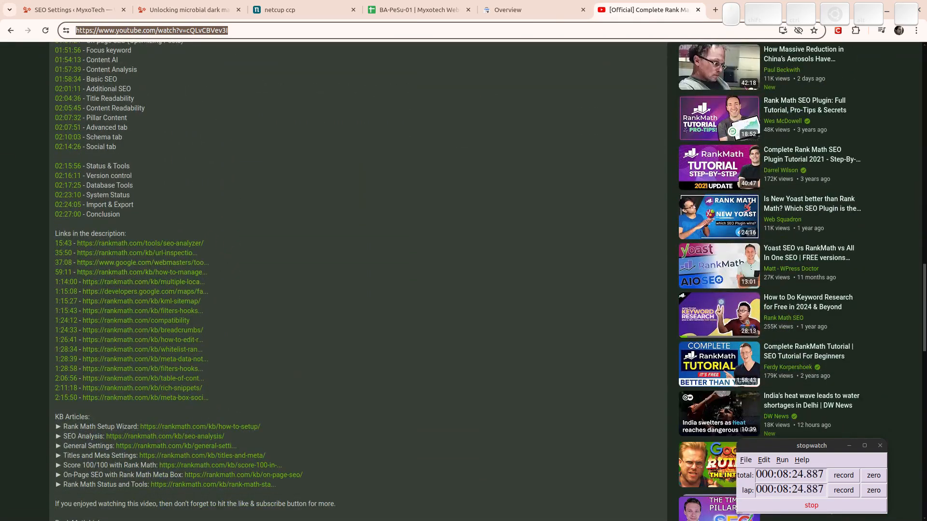
{"action": "left_click", "coordinate": [166, 431], "text": "ctrl"}
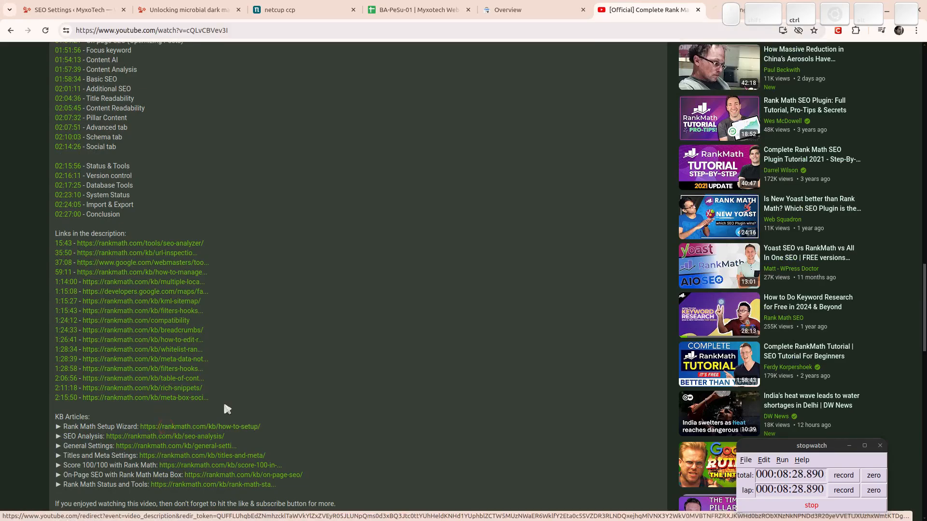
Switch to the 'How to Setup Rank Math SEO Plugin Properly' article and skim it end to end.
{"action": "key", "text": "ctrl+Tab"}
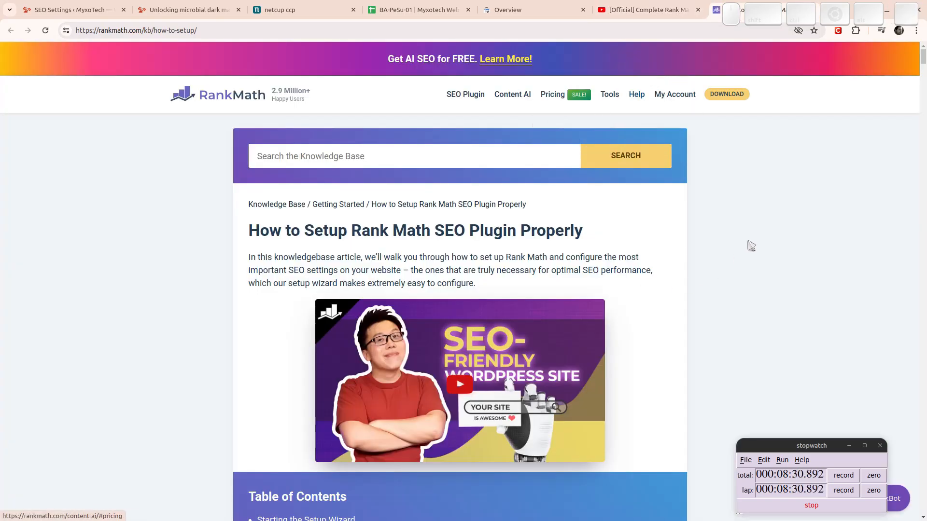
{"action": "scroll", "coordinate": [728, 238], "scroll_direction": "down", "scroll_amount": 20}
{"action": "scroll", "coordinate": [714, 208], "scroll_direction": "down", "scroll_amount": 20}
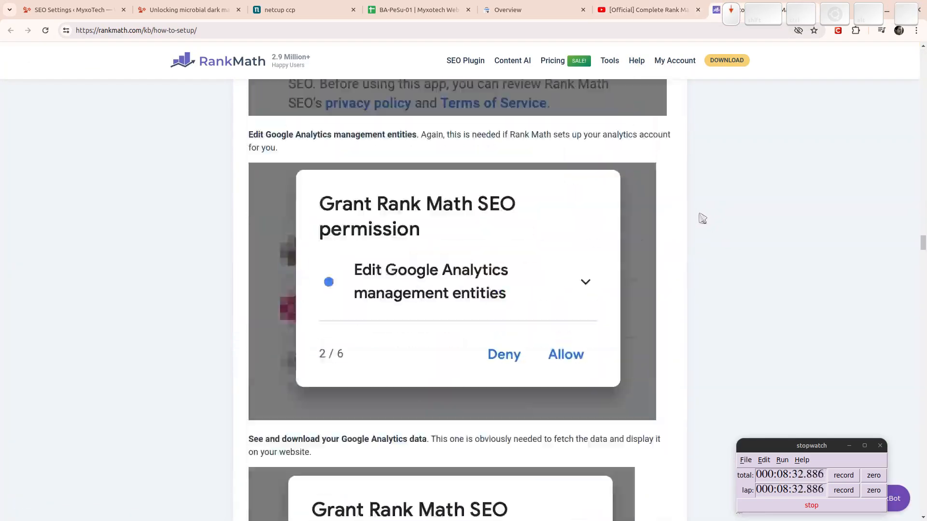
{"action": "key", "text": "End"}
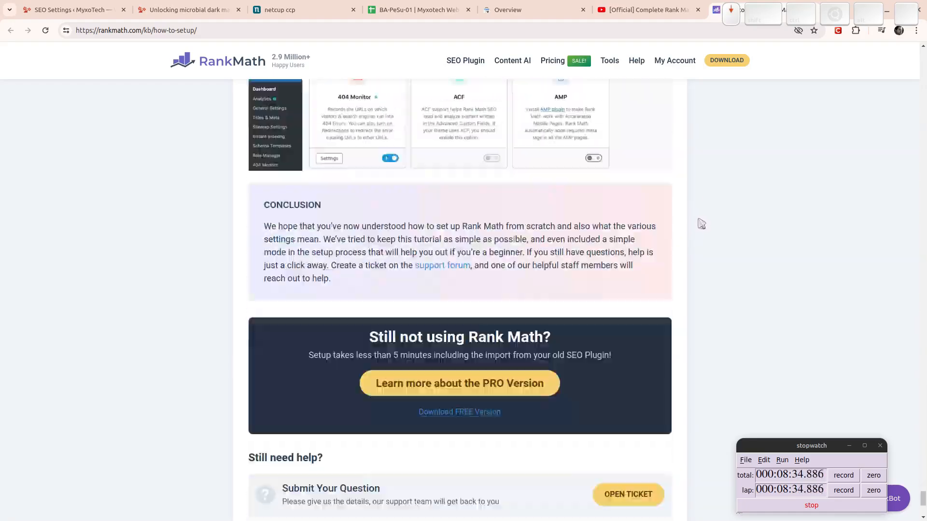
{"action": "key", "text": "Home"}
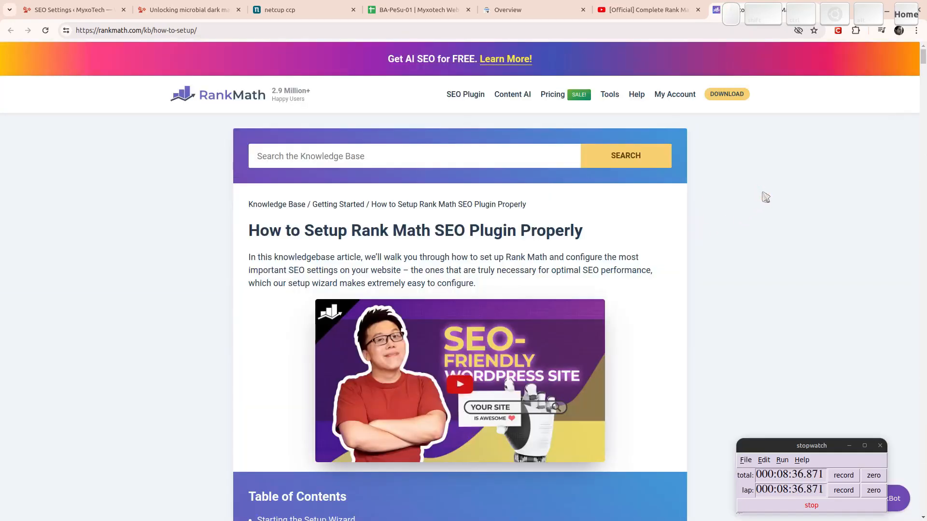
Verify myxotech.com ownership through the DNS record and open the verified property.
{"action": "left_click", "coordinate": [531, 11]}
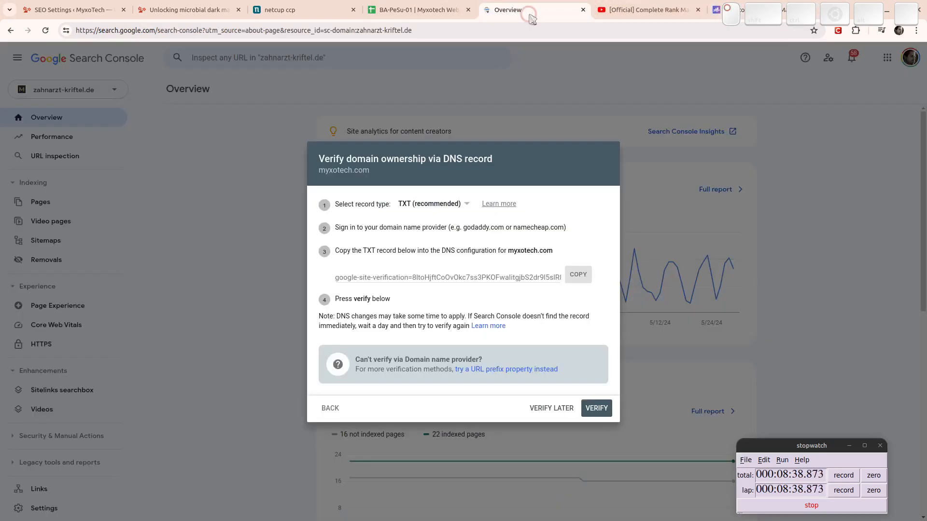
{"action": "left_click", "coordinate": [596, 408]}
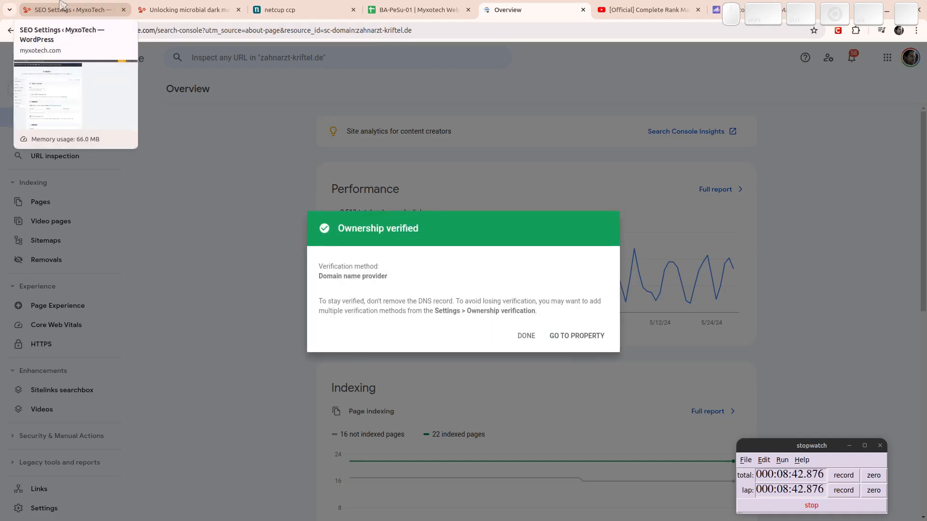
{"action": "left_click", "coordinate": [570, 338]}
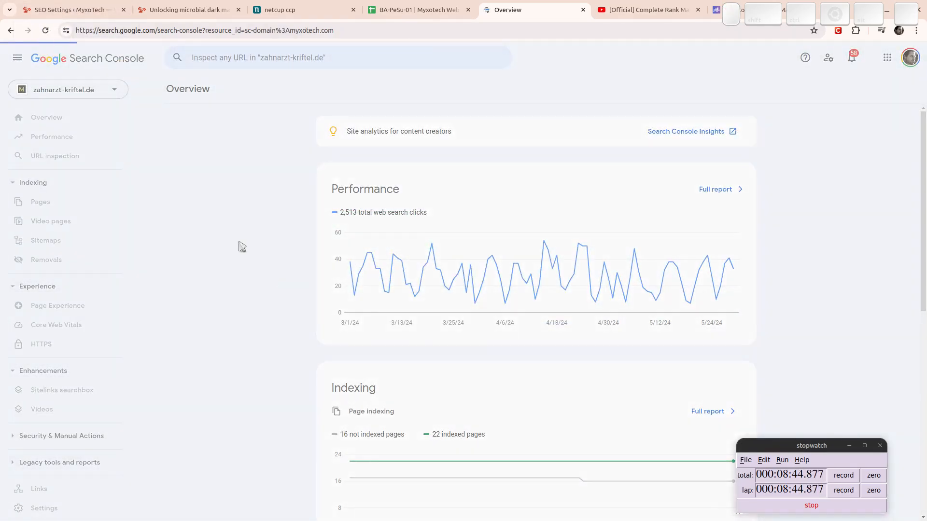
Return to the Rank Math Analytics settings tab in WordPress.
{"action": "left_click", "coordinate": [54, 5]}
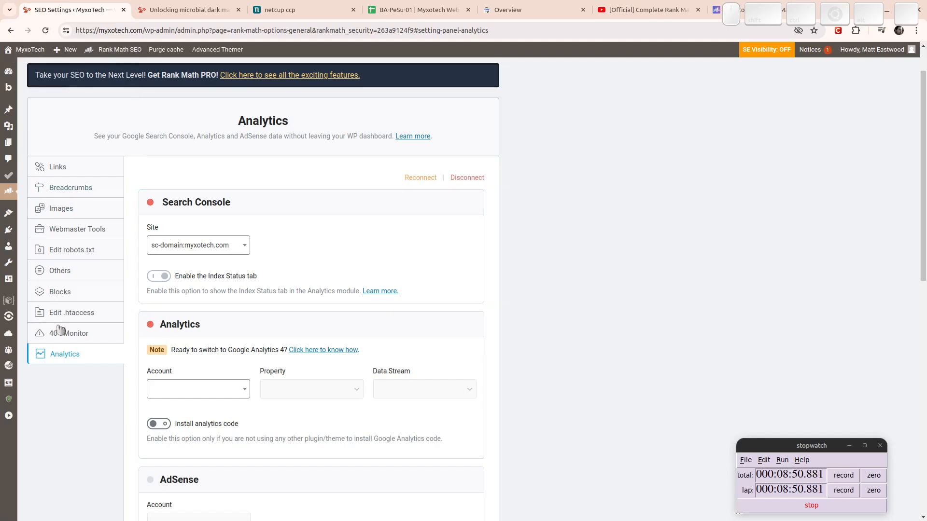
{"action": "mouse_move", "coordinate": [8, 192]}
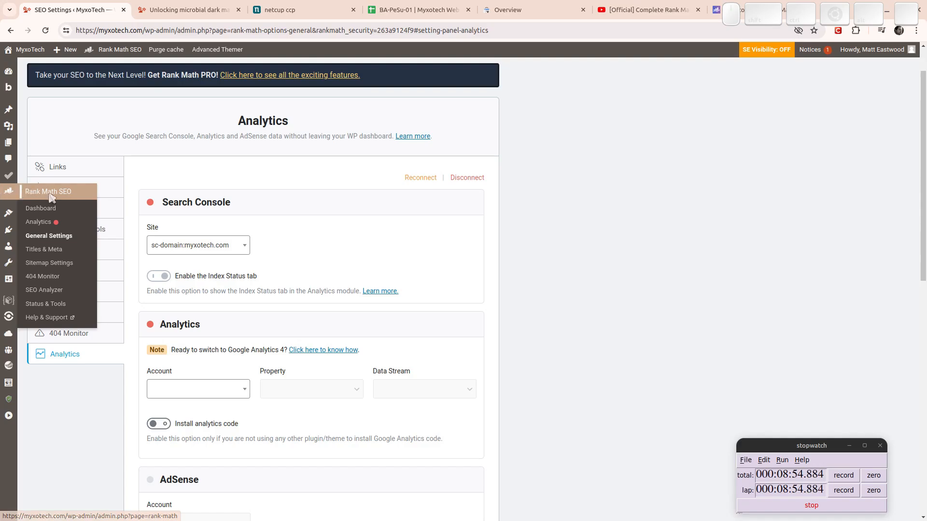
Open Rank Math's General Settings, viewing the Breadcrumbs and then the Images sections.
{"action": "left_click", "coordinate": [37, 254]}
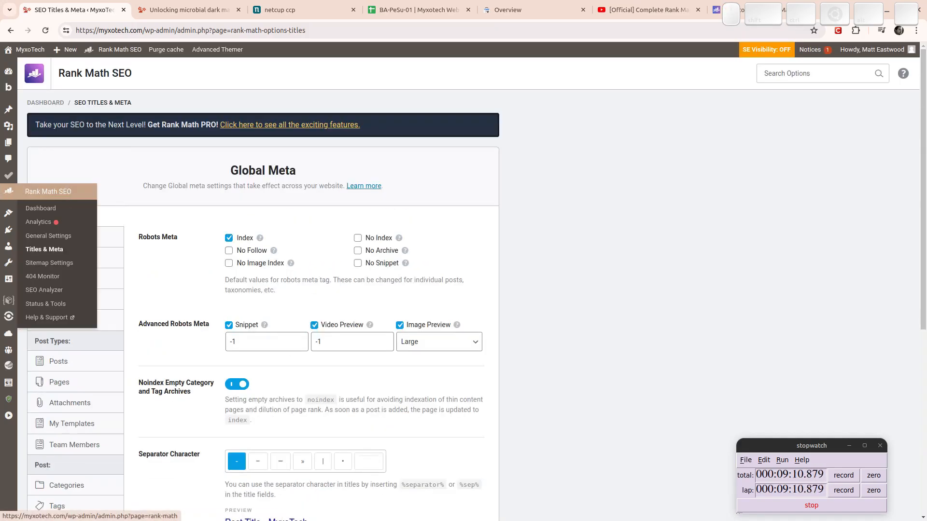
{"action": "left_click", "coordinate": [64, 237]}
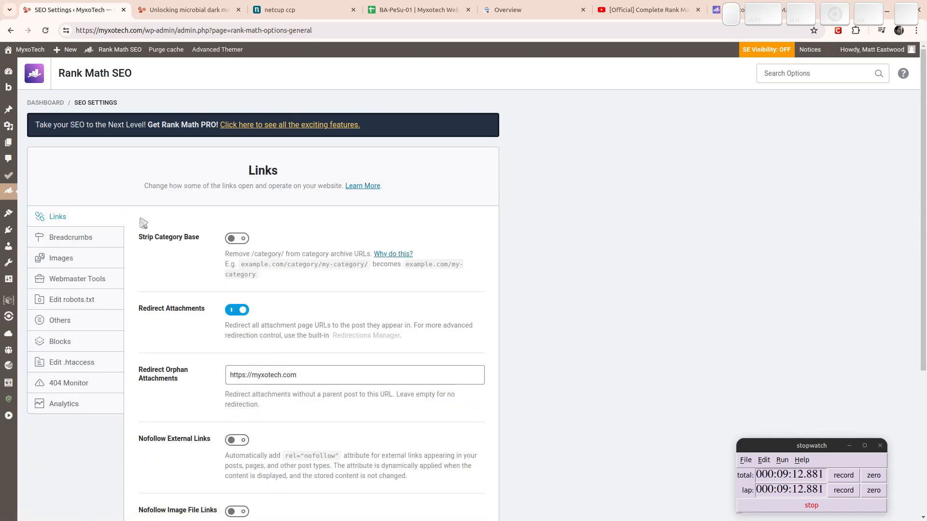
{"action": "left_click", "coordinate": [71, 238]}
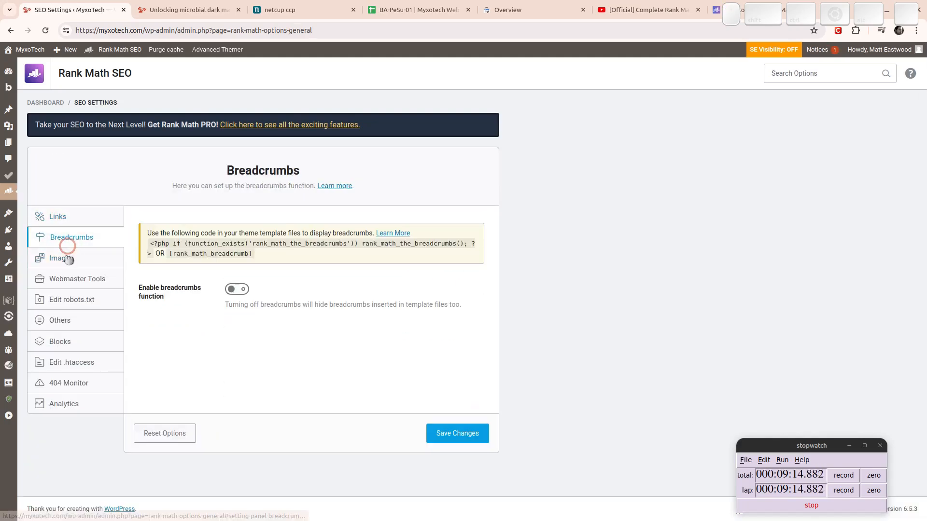
{"action": "left_click", "coordinate": [73, 257]}
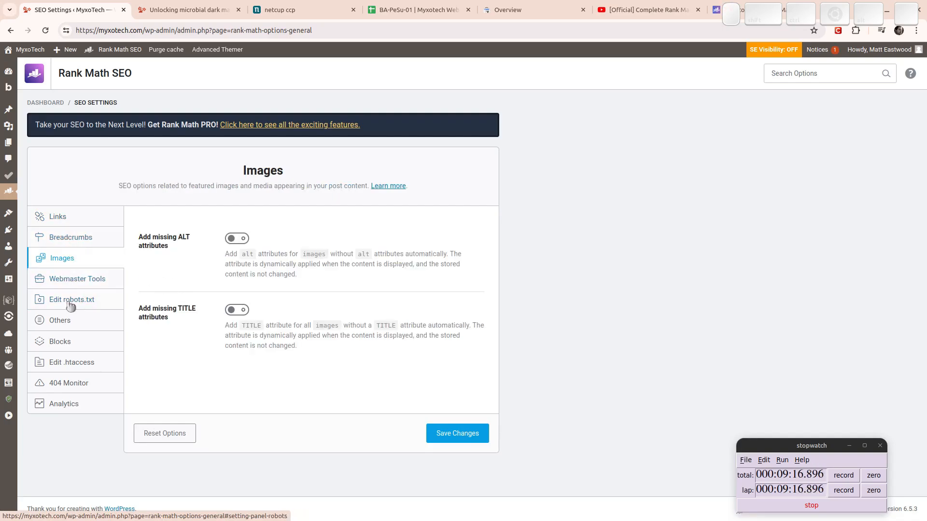
Show the Webmaster Tools and Edit robots.txt sections and focus the robots.txt field.
{"action": "left_click", "coordinate": [68, 281]}
{"action": "left_click", "coordinate": [73, 304]}
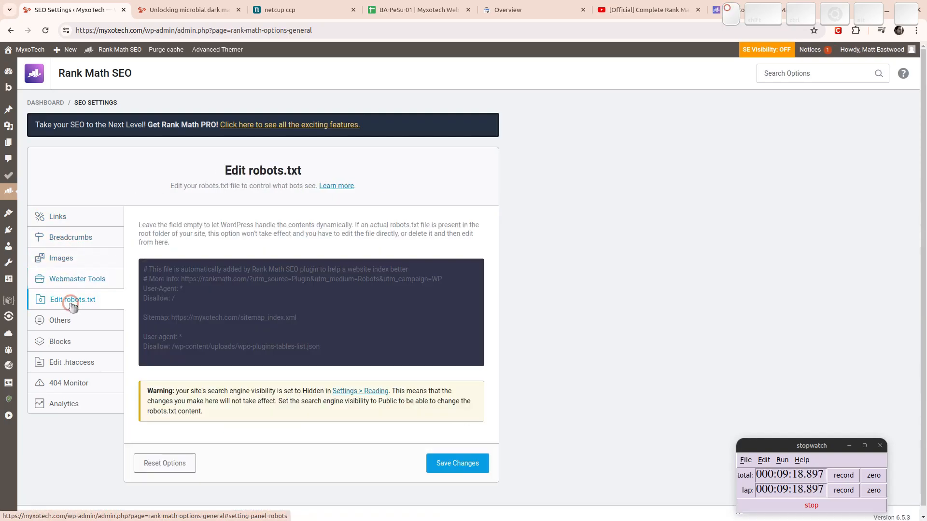
{"action": "left_click", "coordinate": [200, 291]}
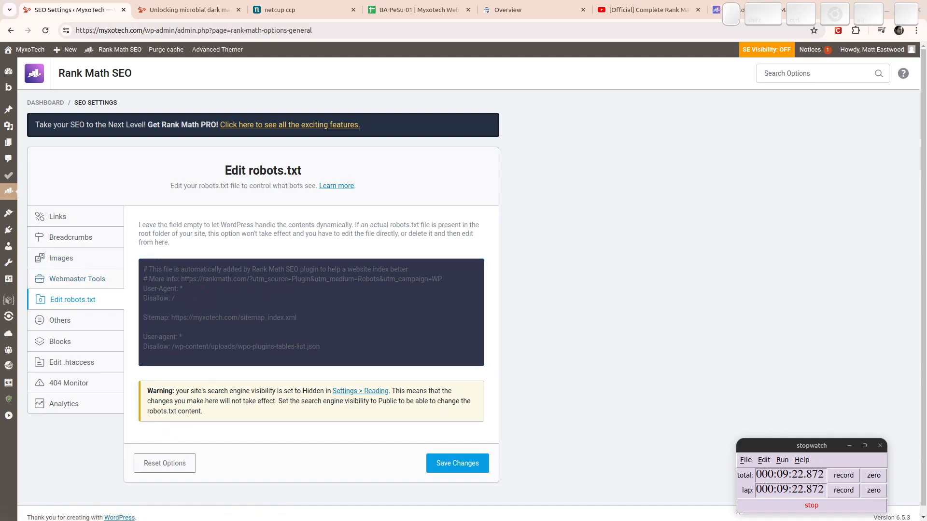
Open the saved robots.txt from the WebAssets folder in the text editor and select all its text.
{"action": "left_click_drag", "start_coordinate": [0, 232], "coordinate": [325, 221]}
{"action": "key", "text": "ctrl+o"}
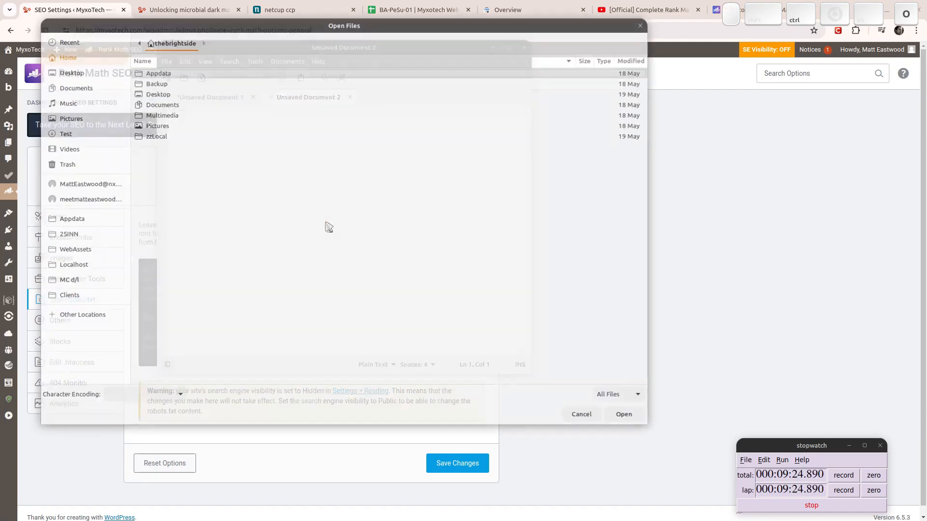
{"action": "left_click", "coordinate": [95, 255]}
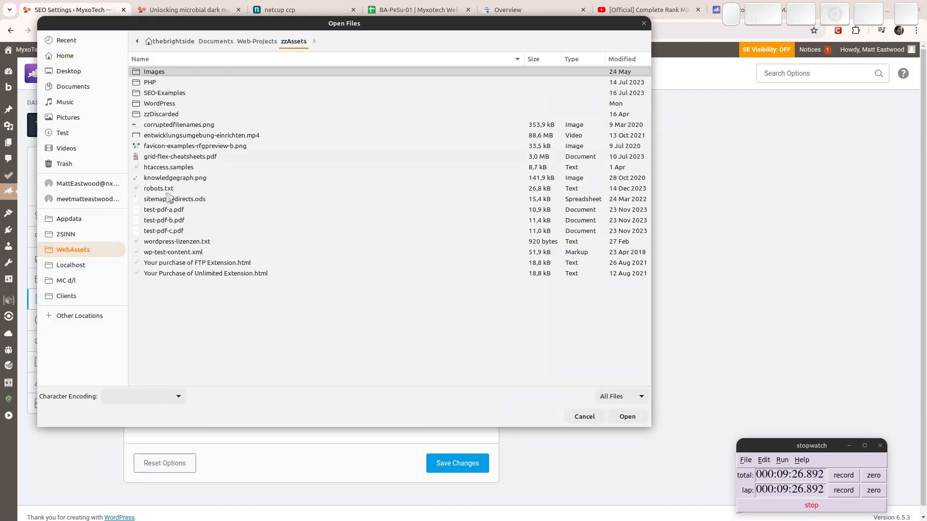
{"action": "left_click", "coordinate": [157, 189]}
{"action": "double_click", "coordinate": [157, 189]}
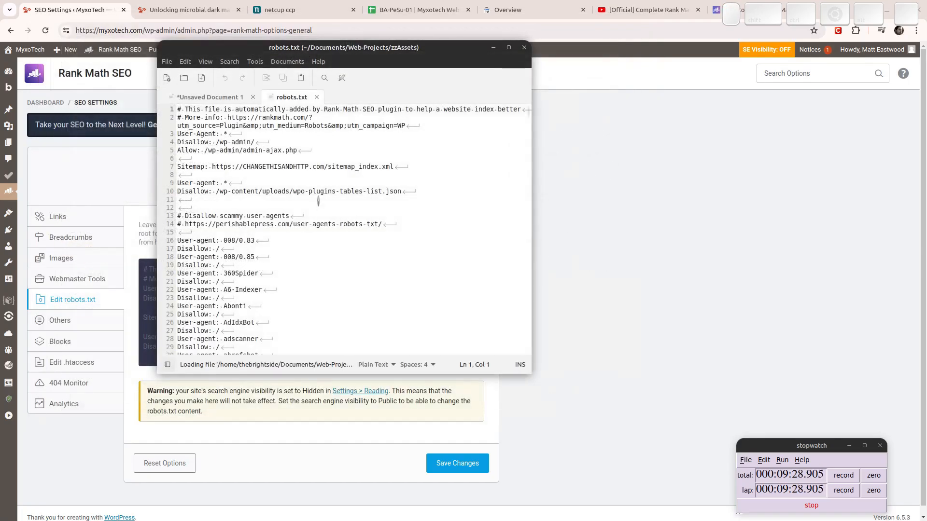
{"action": "key", "text": "ctrl+a"}
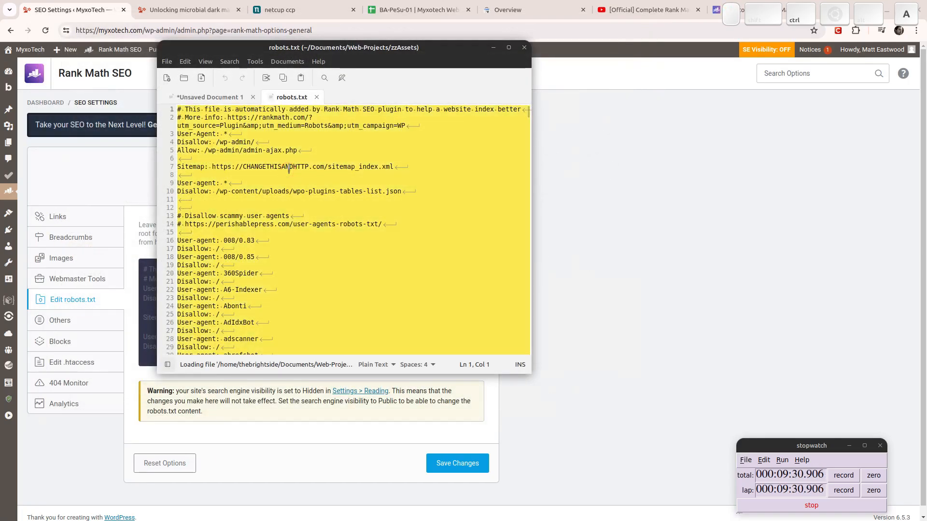
Back in the browser, place the insertion point inside Rank Math's robots.txt field.
{"action": "key", "text": "alt+Tab"}
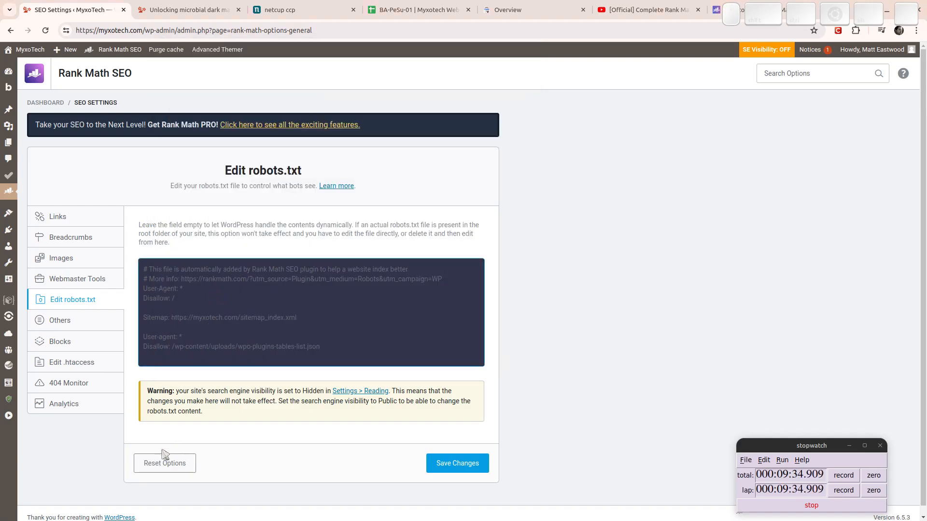
{"action": "left_click", "coordinate": [208, 305]}
{"action": "left_click", "coordinate": [271, 280]}
{"action": "left_click", "coordinate": [186, 305]}
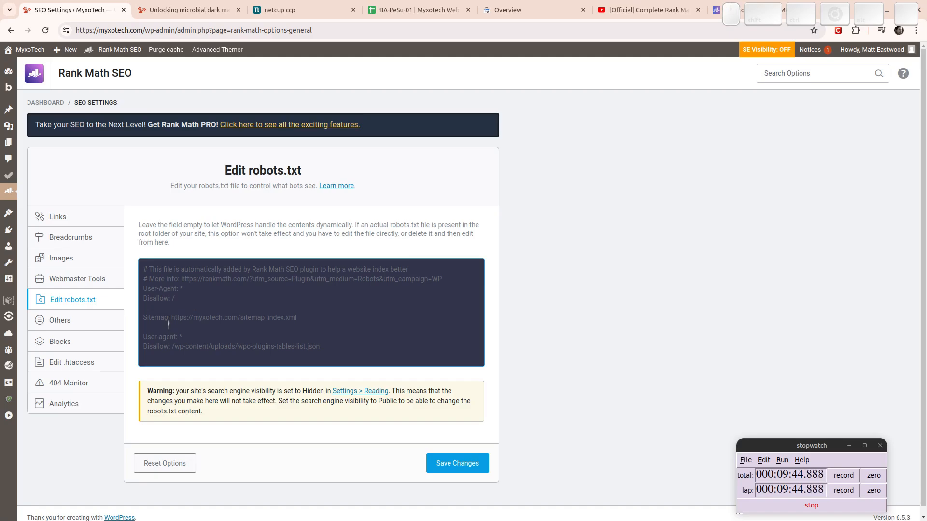
In Reading Settings, uncheck 'Discourage search engines from indexing this site' and save.
{"action": "left_click", "coordinate": [361, 391]}
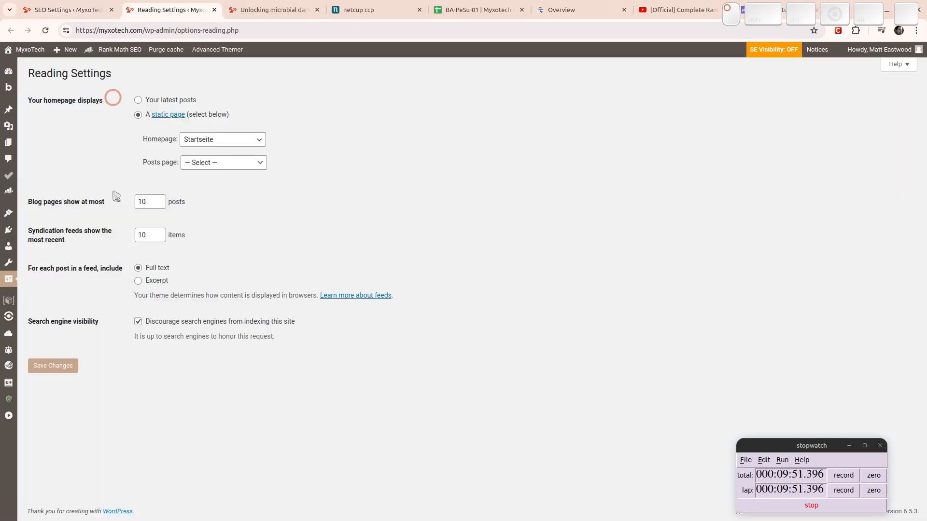
{"action": "left_click", "coordinate": [138, 322]}
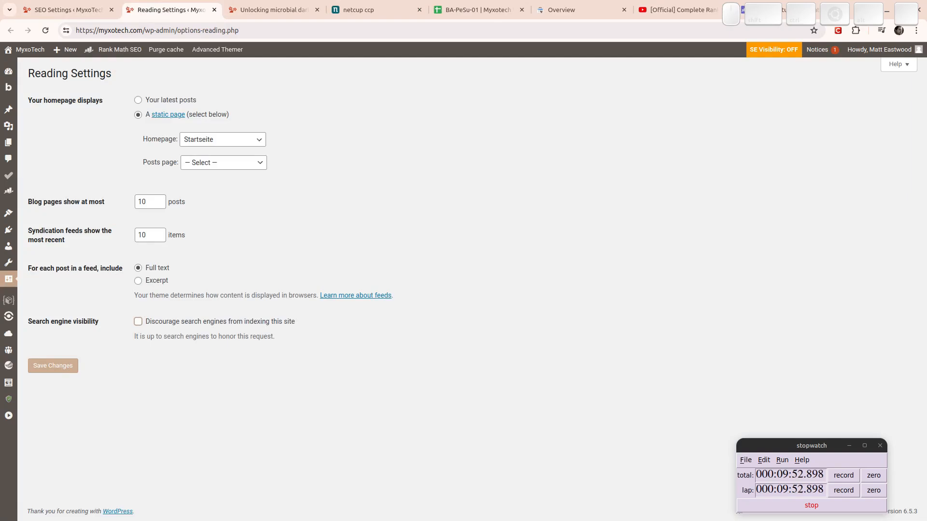
{"action": "left_click", "coordinate": [54, 367]}
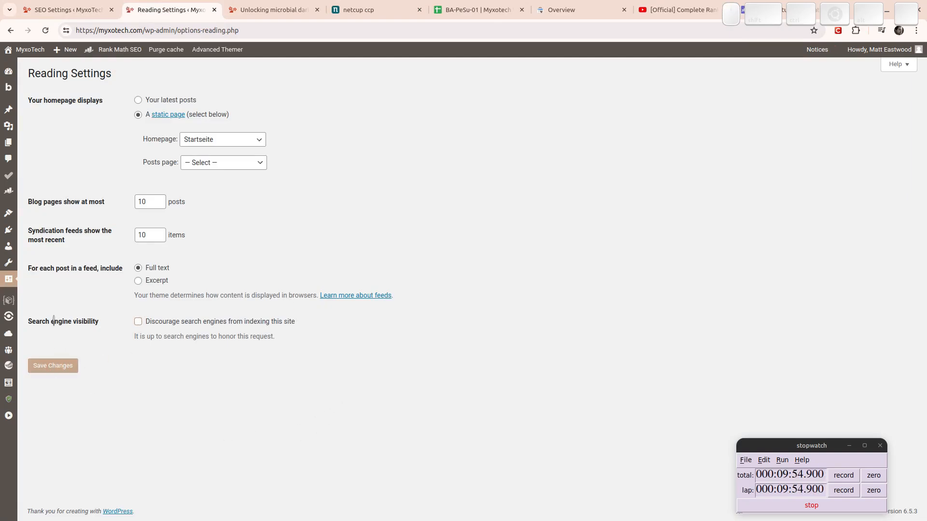
{"action": "mouse_move", "coordinate": [9, 279]}
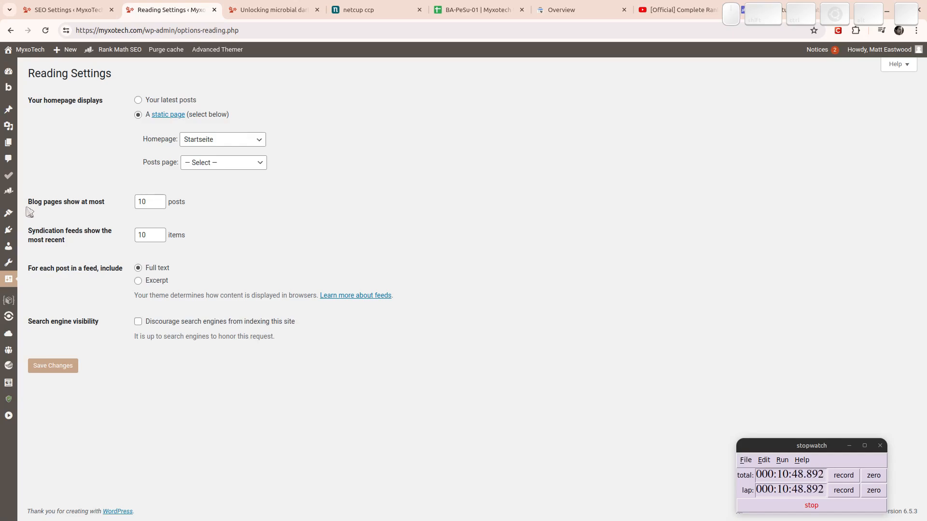
Toggle discourage-indexing on and off again, saving each time and leaving it unchecked.
{"action": "left_click", "coordinate": [138, 321]}
{"action": "left_click", "coordinate": [61, 370]}
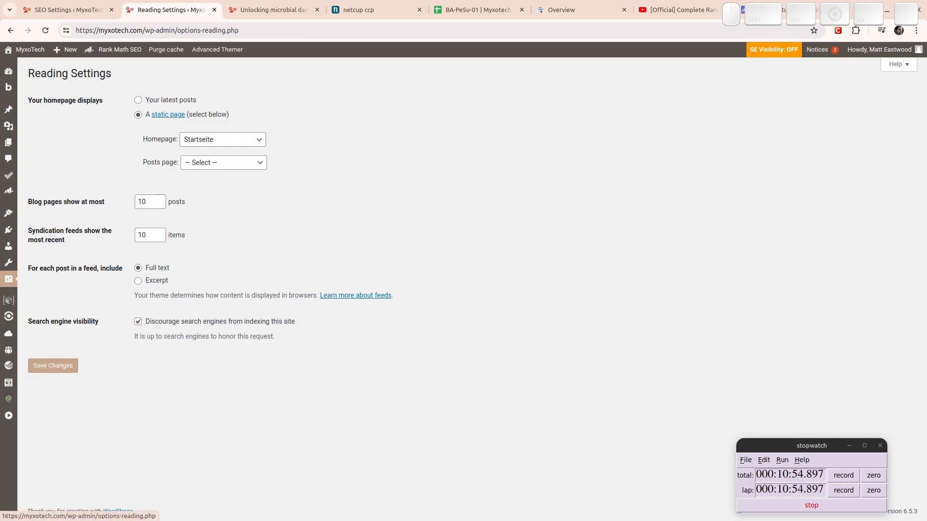
{"action": "left_click", "coordinate": [138, 321]}
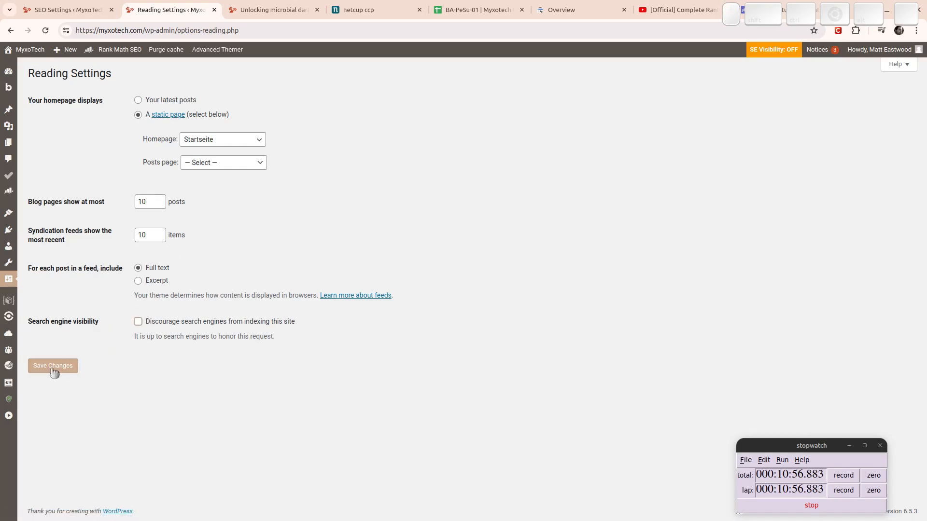
{"action": "left_click", "coordinate": [55, 370]}
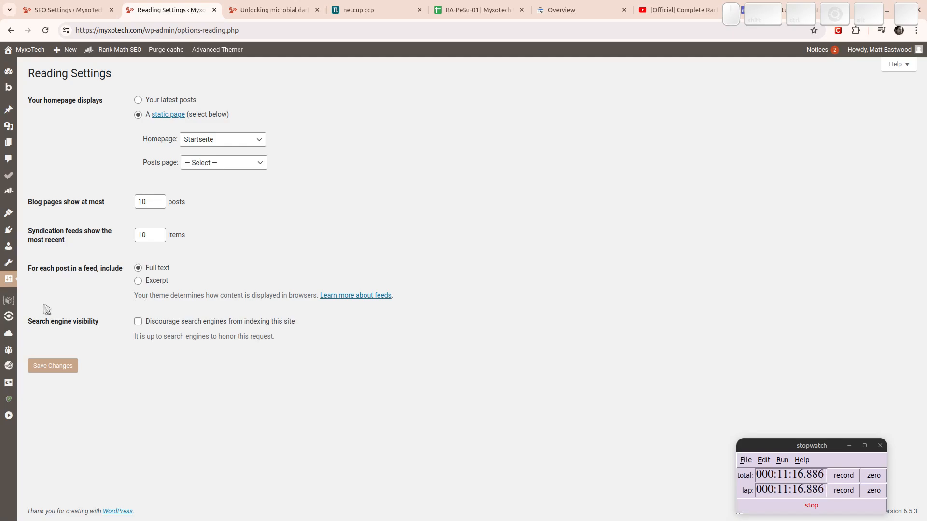
Paste the user-agent block list into Rank Math's Edit robots.txt field under General Settings.
{"action": "mouse_move", "coordinate": [6, 196]}
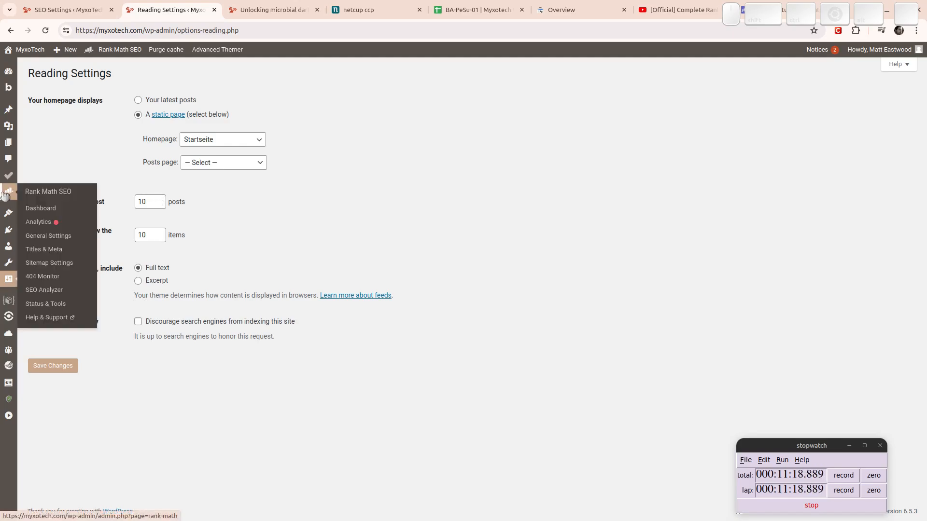
{"action": "left_click", "coordinate": [40, 241]}
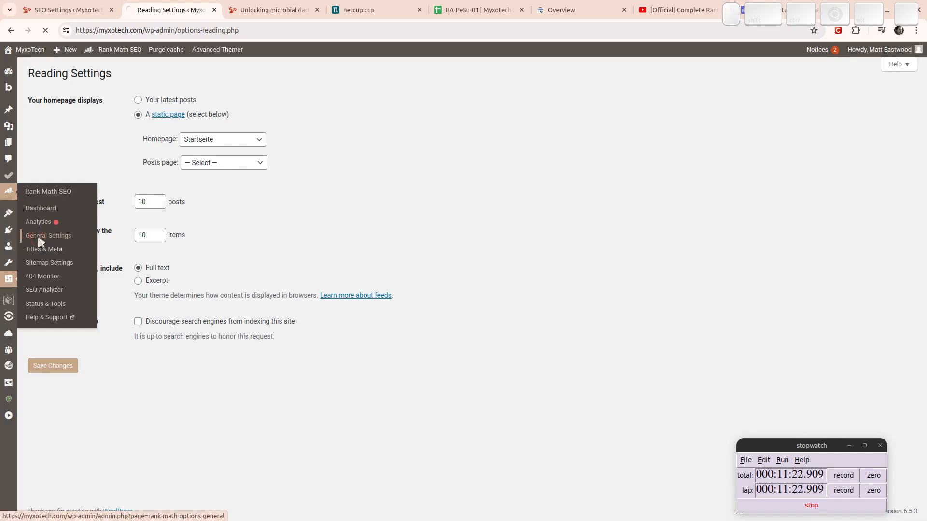
{"action": "left_click", "coordinate": [73, 299]}
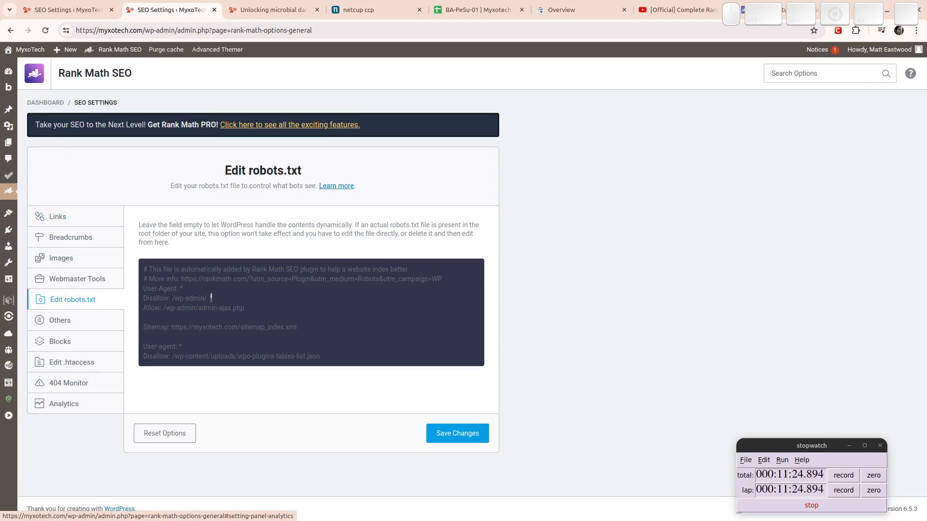
{"action": "left_click", "coordinate": [194, 278]}
{"action": "key", "text": "ctrl+v"}
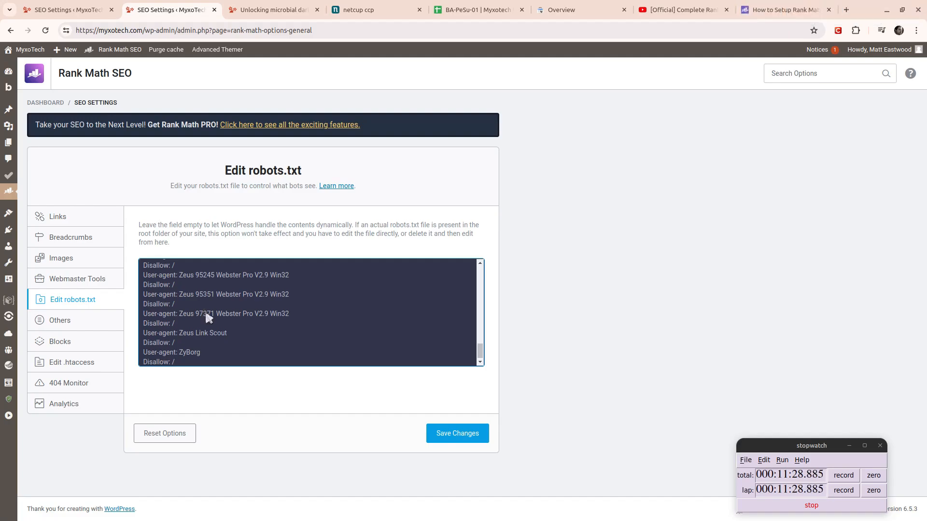
Scroll through the local robots.txt file in gedit to review its Disallow rules.
{"action": "key", "text": "super"}
{"action": "left_click", "coordinate": [327, 335]}
{"action": "key", "text": "ctrl+a"}
{"action": "scroll", "coordinate": [378, 263], "scroll_direction": "down", "scroll_amount": 6}
{"action": "scroll", "coordinate": [378, 262], "scroll_direction": "down", "scroll_amount": 3}
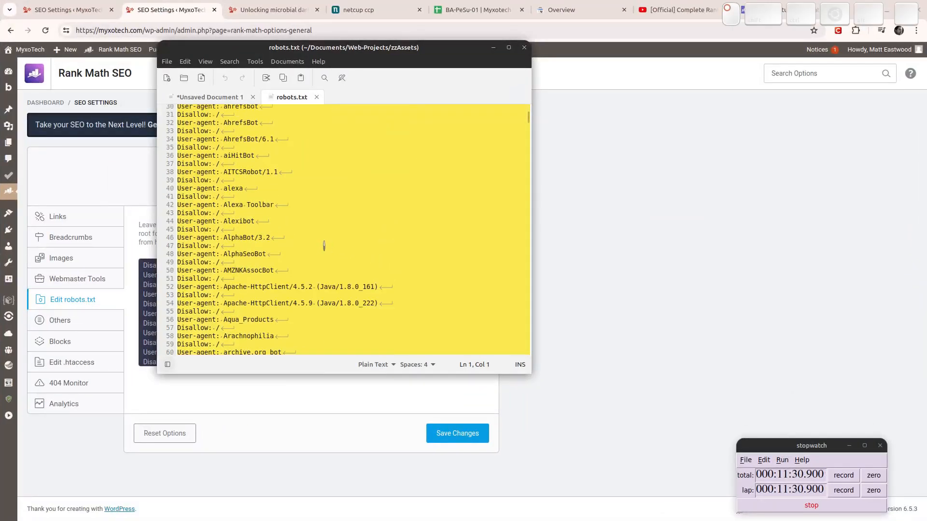
{"action": "left_click", "coordinate": [328, 256]}
{"action": "scroll", "coordinate": [331, 256], "scroll_direction": "down", "scroll_amount": 15}
{"action": "scroll", "coordinate": [357, 243], "scroll_direction": "down", "scroll_amount": 17}
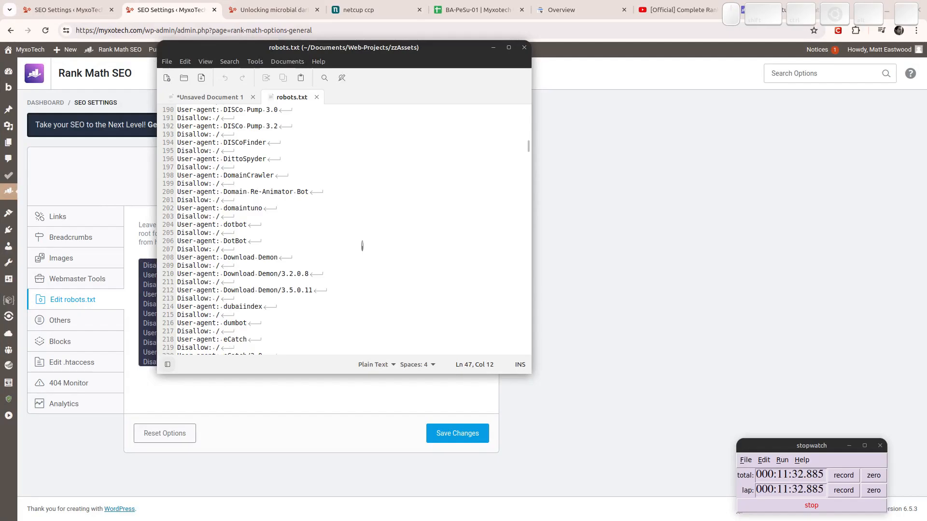
{"action": "scroll", "coordinate": [374, 257], "scroll_direction": "down", "scroll_amount": 18}
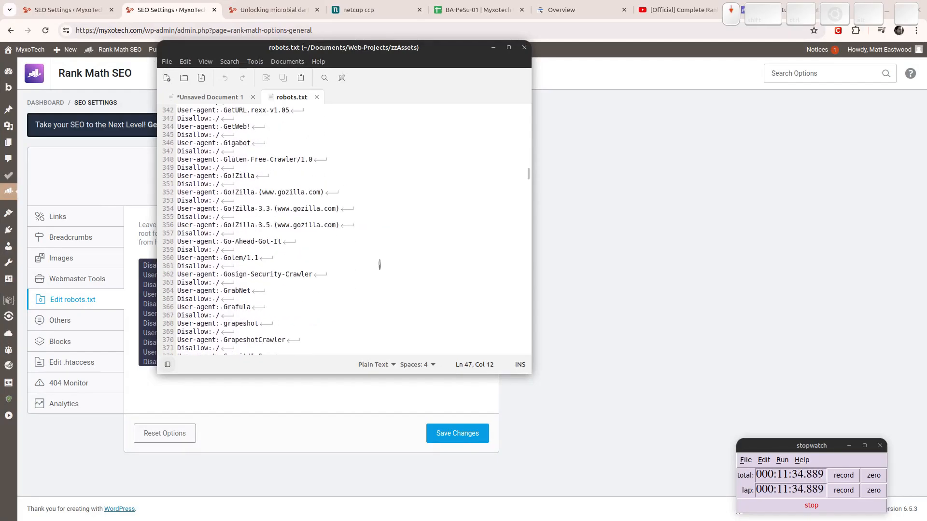
{"action": "scroll", "coordinate": [308, 262], "scroll_direction": "down", "scroll_amount": 20}
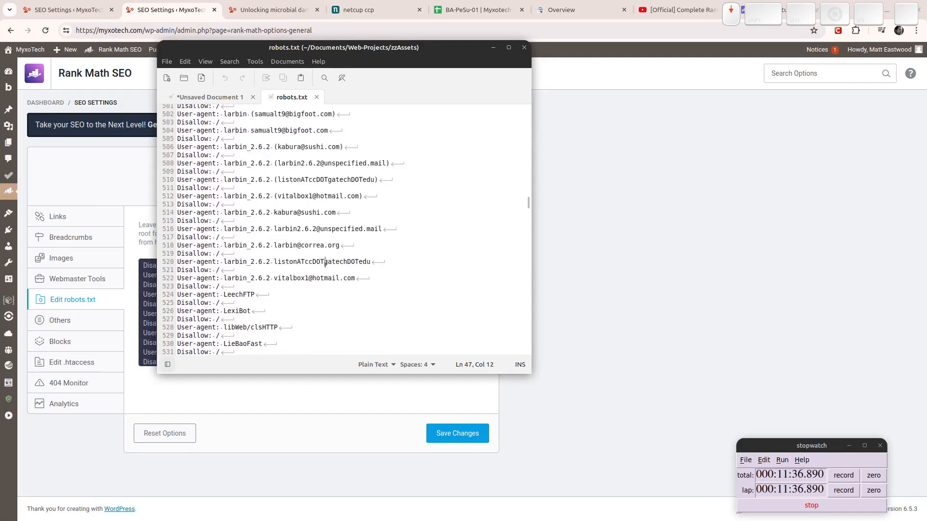
{"action": "scroll", "coordinate": [324, 236], "scroll_direction": "down", "scroll_amount": 4}
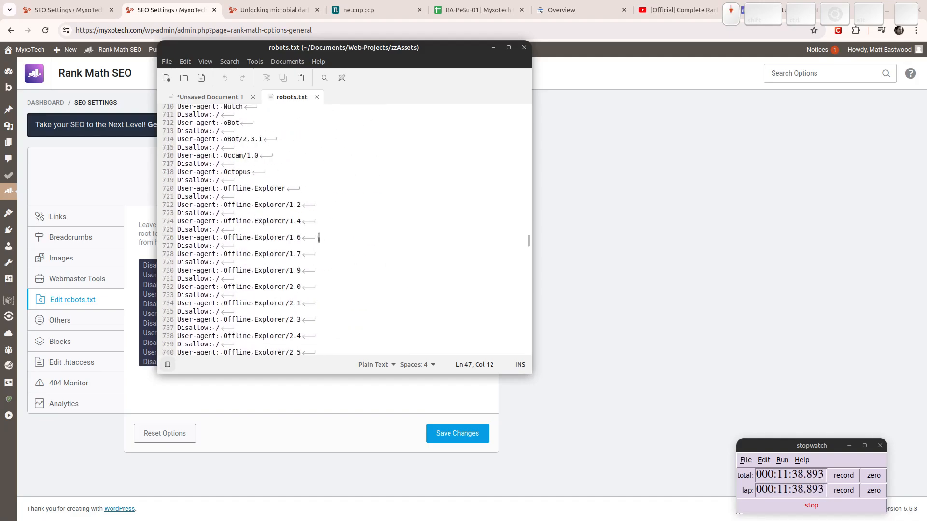
Page down to the end of the 1,323-line robots.txt, then return to its start.
{"action": "left_click", "coordinate": [390, 239]}
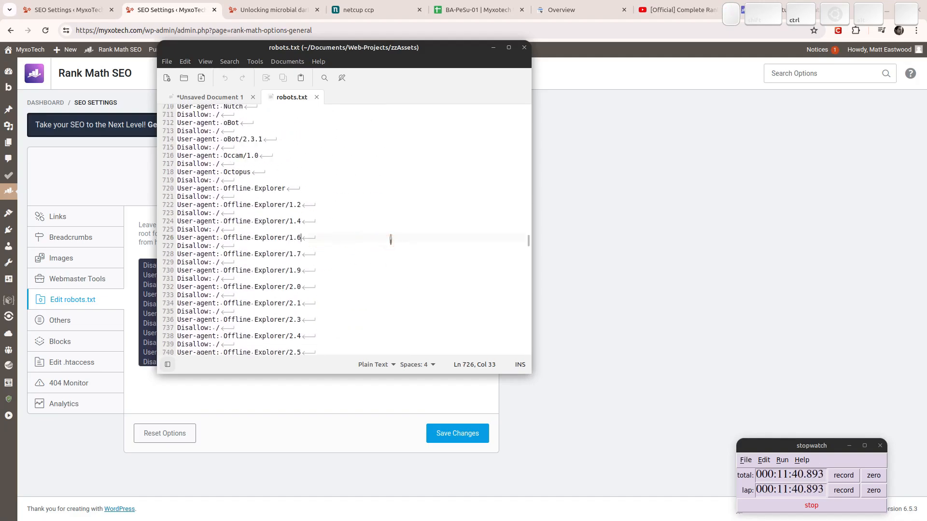
{"action": "key", "text": "Page_Down"}
{"action": "key", "text": "Page_Down"}
{"action": "key", "text": "Page_Down"}
{"action": "key", "text": "Page_Down"}
{"action": "key", "text": "Page_Down"}
{"action": "key", "text": "Page_Down"}
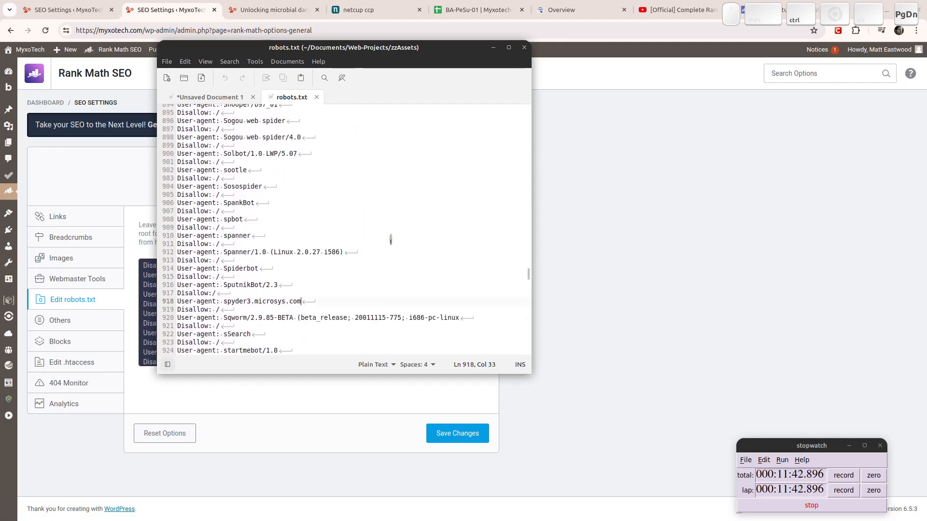
{"action": "key", "text": "Page_Down"}
{"action": "key", "text": "Page_Down"}
{"action": "key", "text": "Page_Down"}
{"action": "key", "text": "Page_Down"}
{"action": "key", "text": "Page_Down"}
{"action": "key", "text": "Page_Down"}
{"action": "key", "text": "Page_Down"}
{"action": "key", "text": "Page_Down"}
{"action": "key", "text": "Page_Down"}
{"action": "key", "text": "Page_Down"}
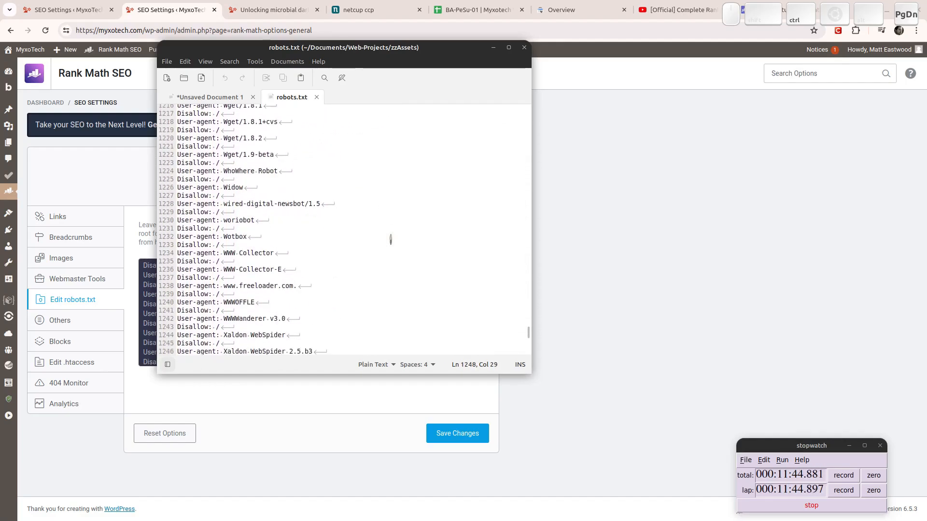
{"action": "key", "text": "Page_Down"}
{"action": "key", "text": "Page_Down"}
{"action": "key", "text": "Page_Down"}
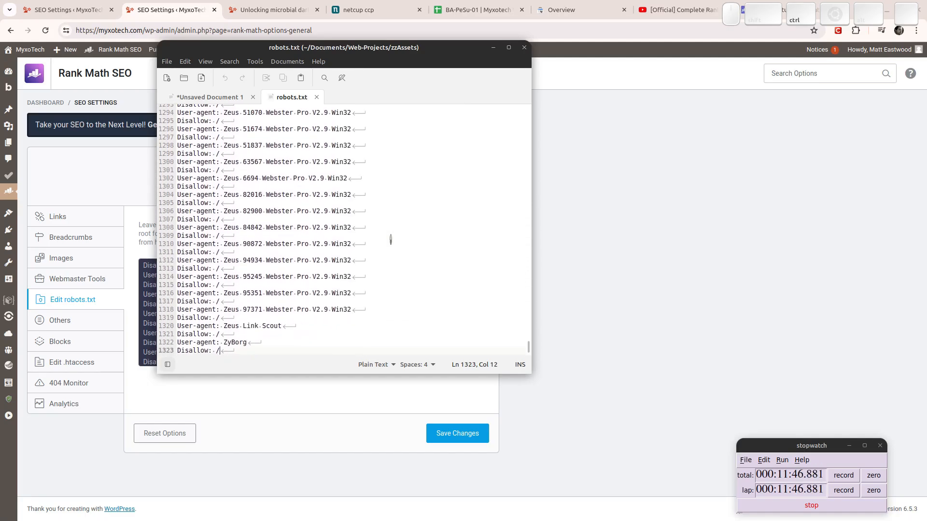
{"action": "key", "text": "ctrl+Home"}
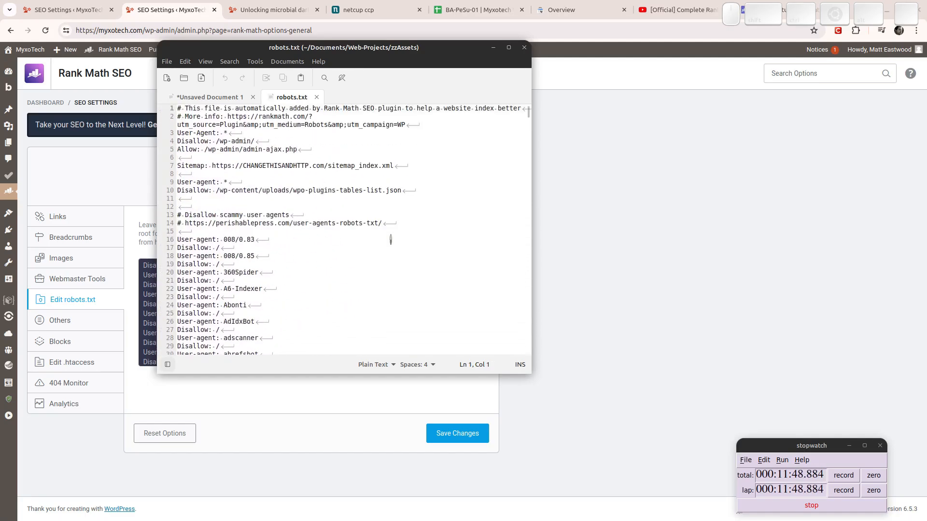
Review the opening robots.txt rules in Rank Math: the wp-admin Disallow and admin-ajax Allow lines.
{"action": "left_click", "coordinate": [667, 241]}
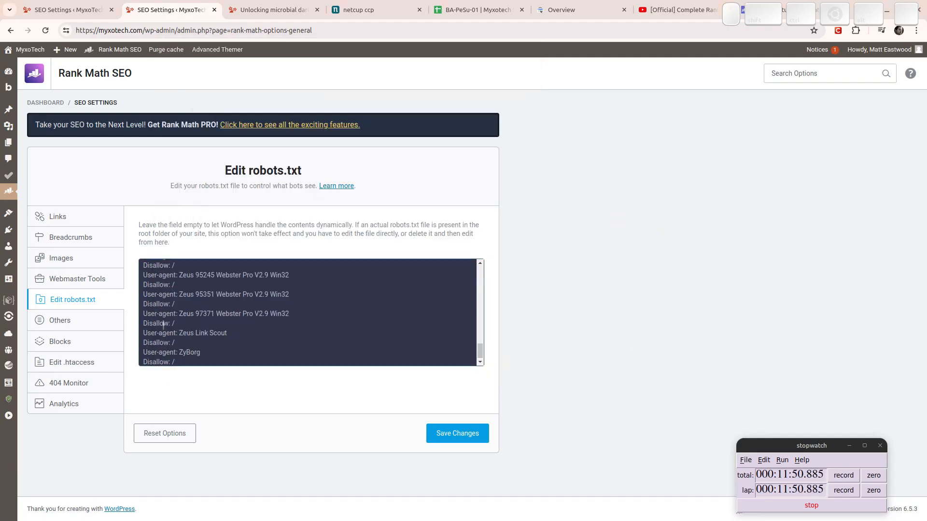
{"action": "left_click_drag", "start_coordinate": [481, 357], "coordinate": [484, 259]}
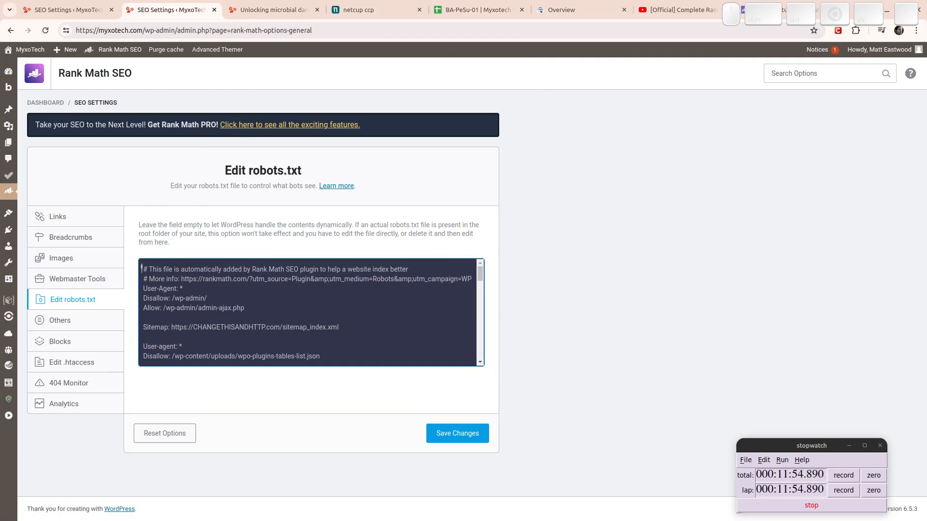
{"action": "left_click_drag", "start_coordinate": [141, 268], "coordinate": [256, 309]}
{"action": "left_click", "coordinate": [254, 309]}
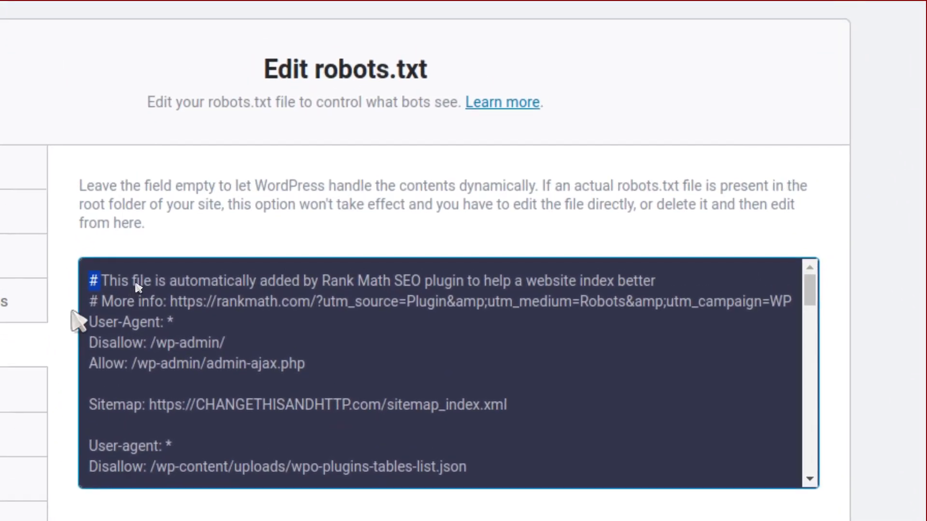
{"action": "double_click", "coordinate": [82, 303]}
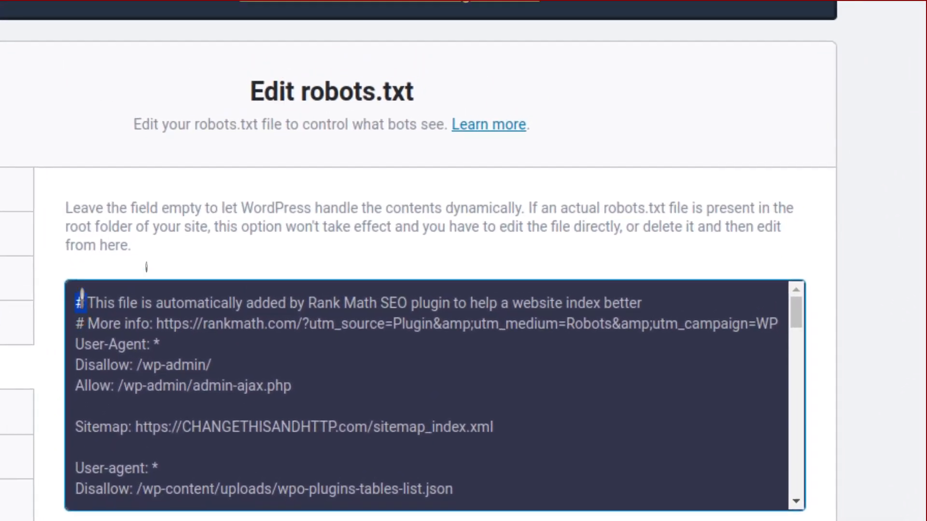
{"action": "left_click", "coordinate": [83, 296]}
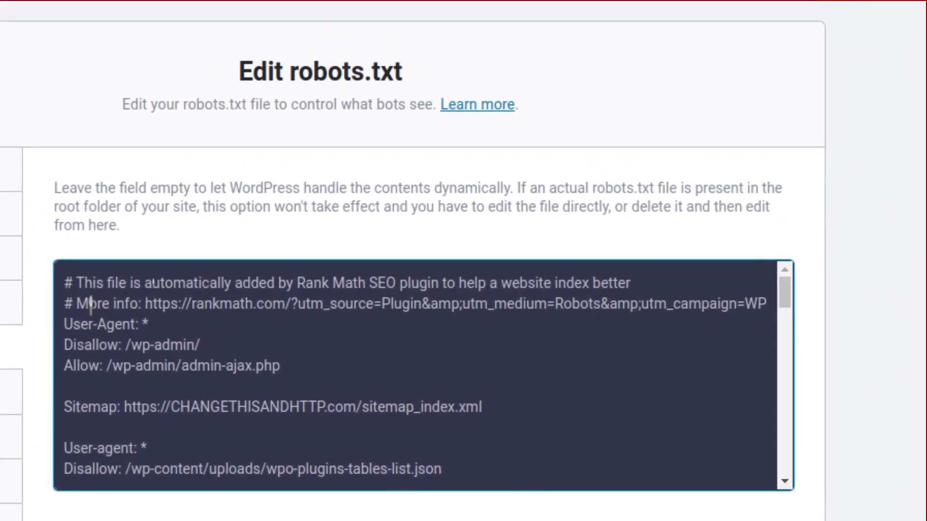
{"action": "scroll", "coordinate": [325, 400], "scroll_direction": "down", "scroll_amount": 10}
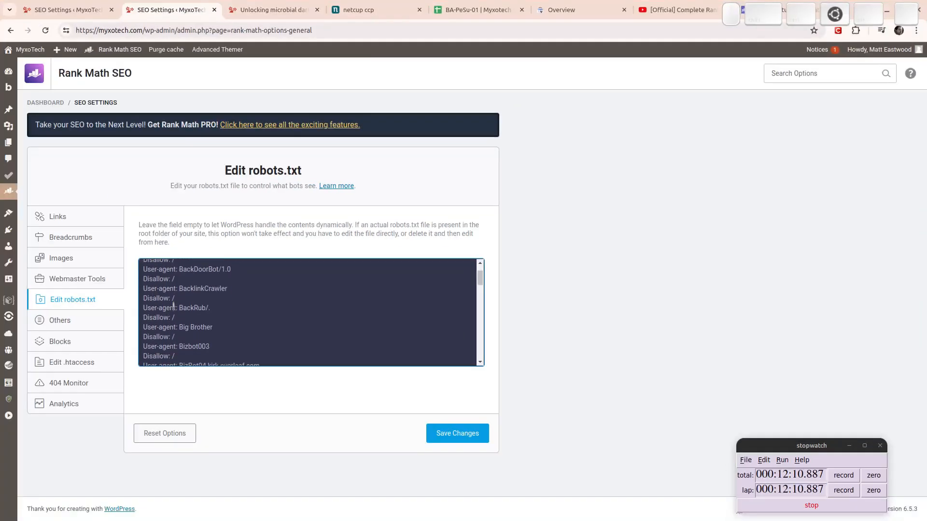
{"action": "key", "text": "ctrl+Home"}
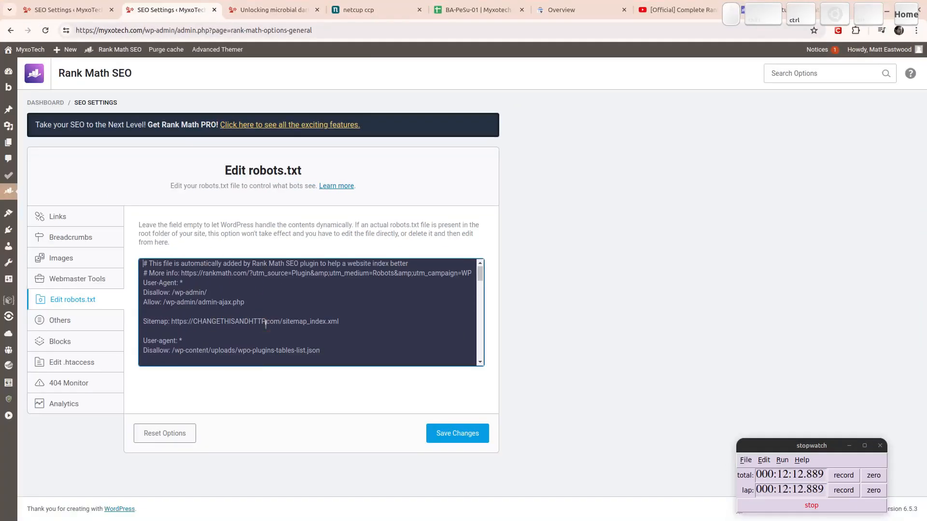
{"action": "left_click", "coordinate": [206, 292]}
{"action": "left_click_drag", "start_coordinate": [163, 303], "coordinate": [266, 303]}
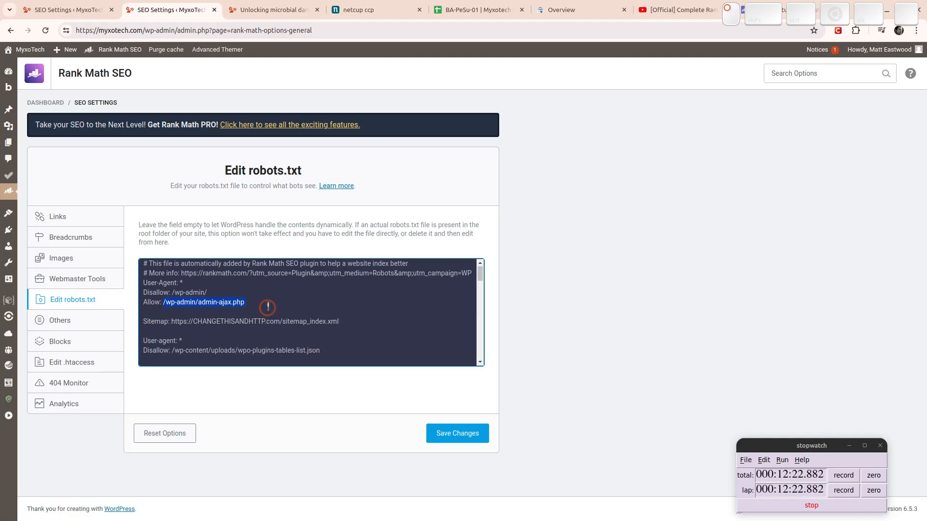
{"action": "left_click", "coordinate": [151, 319]}
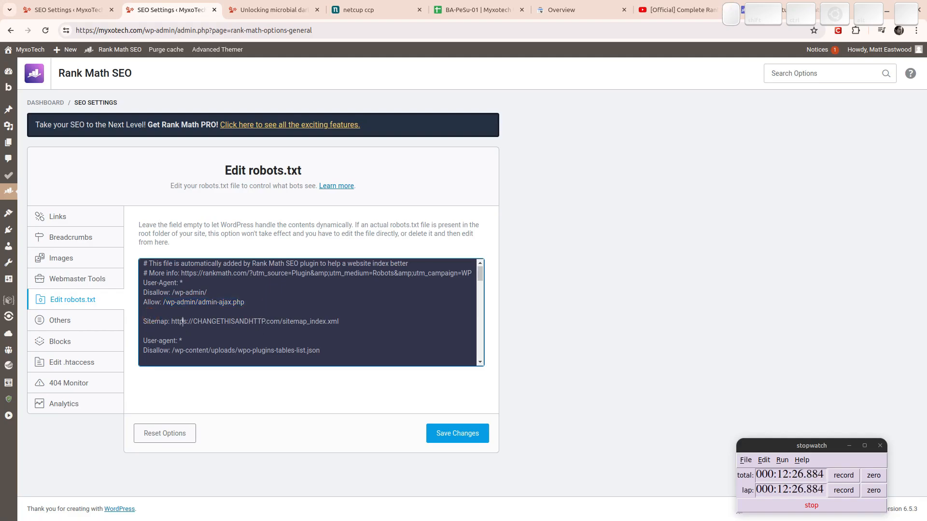
{"action": "left_click_drag", "start_coordinate": [193, 321], "coordinate": [265, 321]}
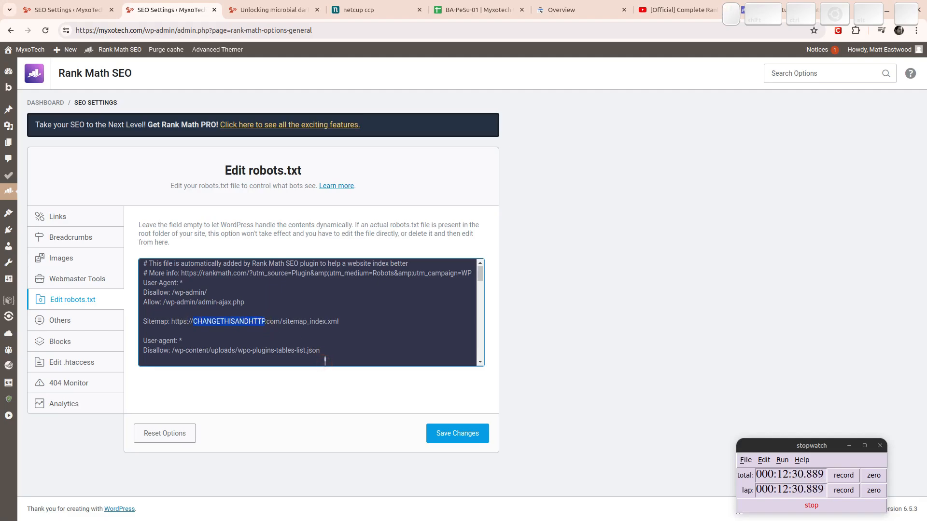
{"action": "type", "text": "myxot"}
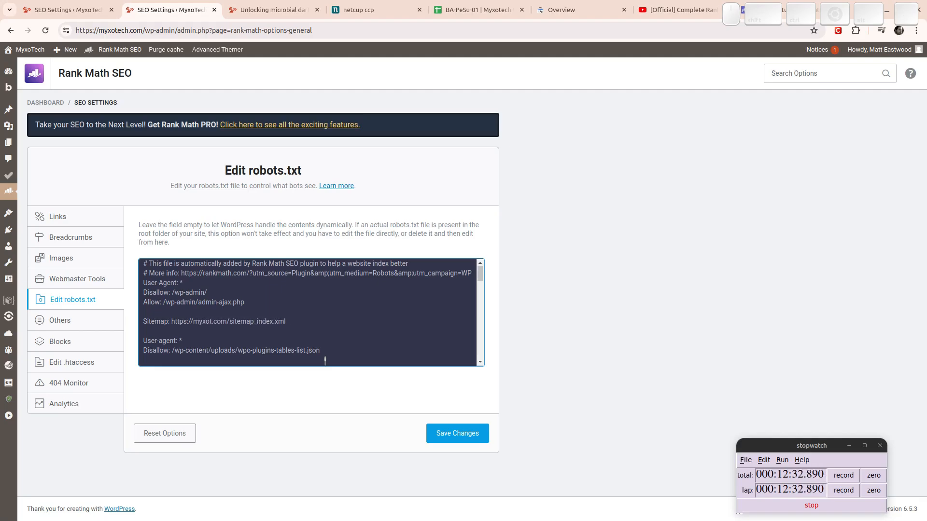
{"action": "type", "text": "ech"}
{"action": "key", "text": "Delete"}
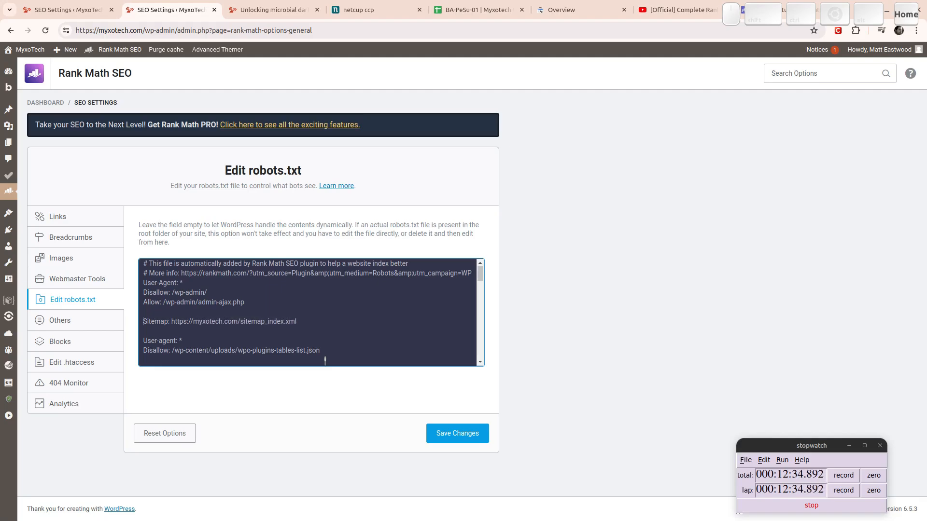
{"action": "key", "text": "End"}
{"action": "key", "text": "ctrl+shift+Left"}
{"action": "key", "text": "ctrl+shift+Left"}
{"action": "key", "text": "ctrl+shift+Left"}
{"action": "key", "text": "ctrl+shift+Left"}
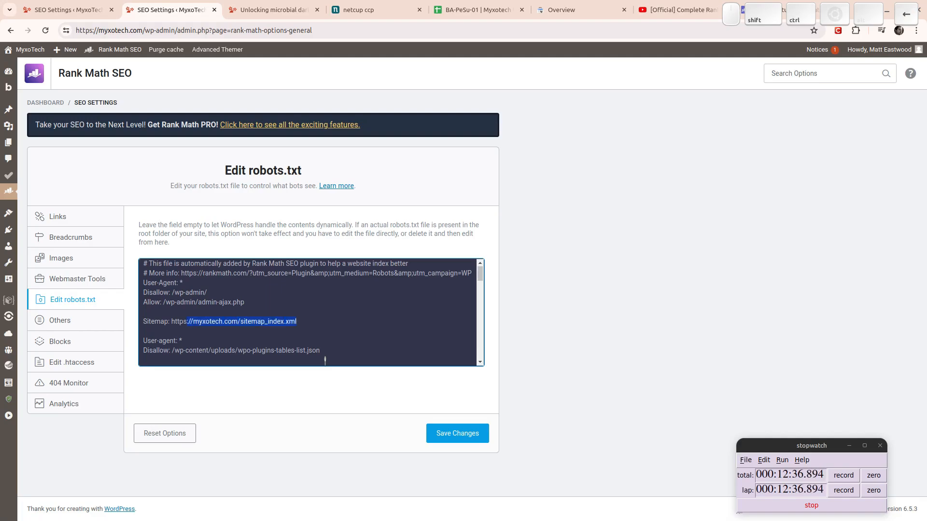
{"action": "key", "text": "ctrl+shift+Left"}
{"action": "key", "text": "ctrl+c"}
{"action": "left_click", "coordinate": [189, 320]}
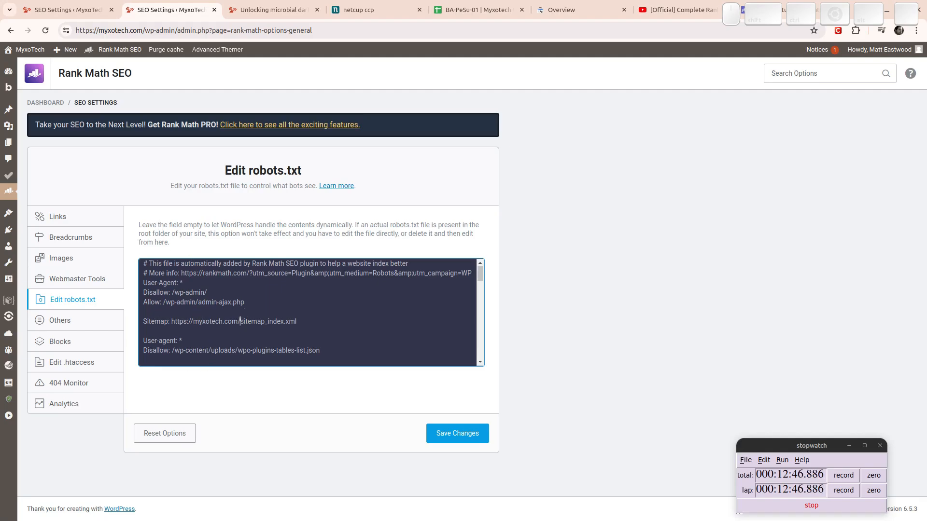
{"action": "left_click_drag", "start_coordinate": [240, 321], "coordinate": [323, 328]}
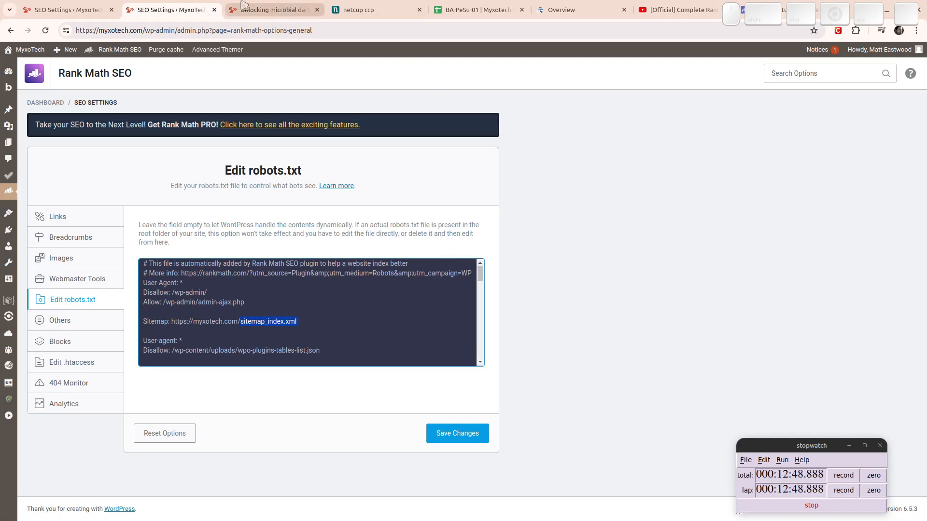
{"action": "left_click", "coordinate": [565, 8]}
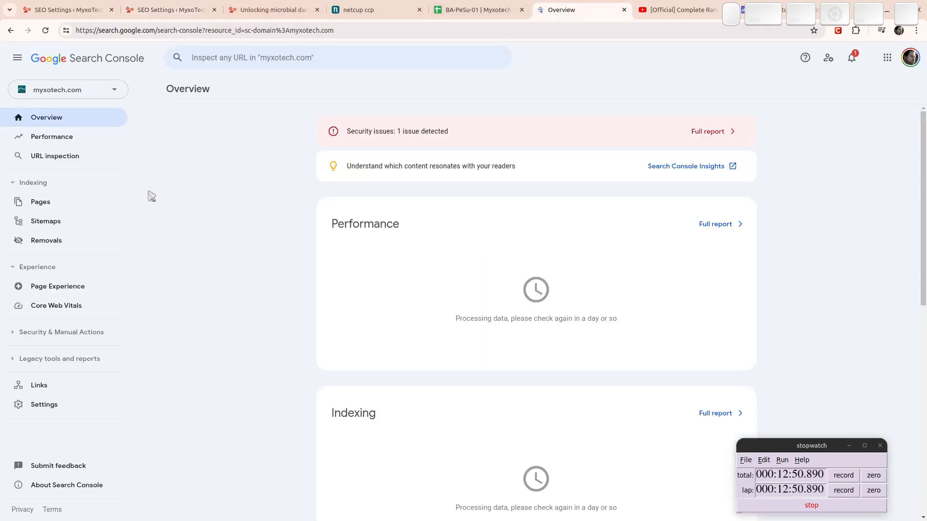
{"action": "left_click", "coordinate": [55, 222]}
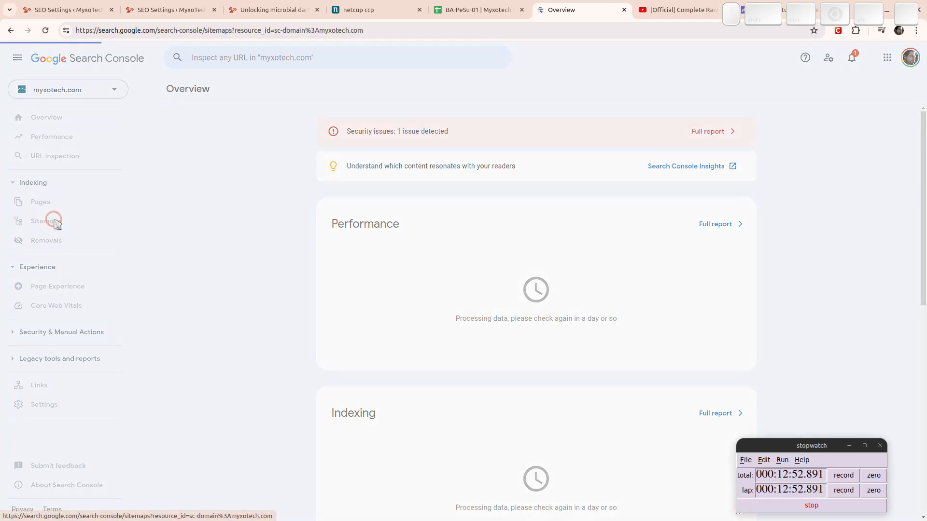
{"action": "key", "text": "ctrl+v"}
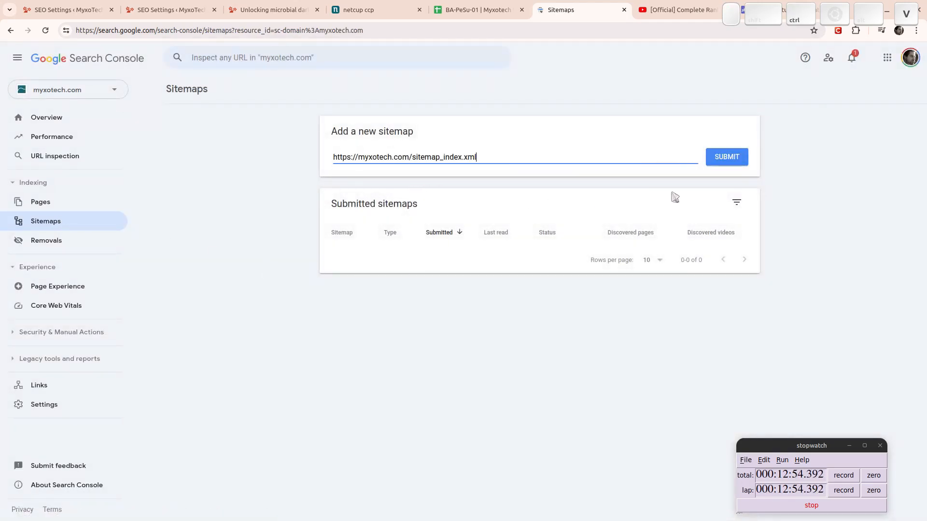
{"action": "left_click", "coordinate": [731, 158]}
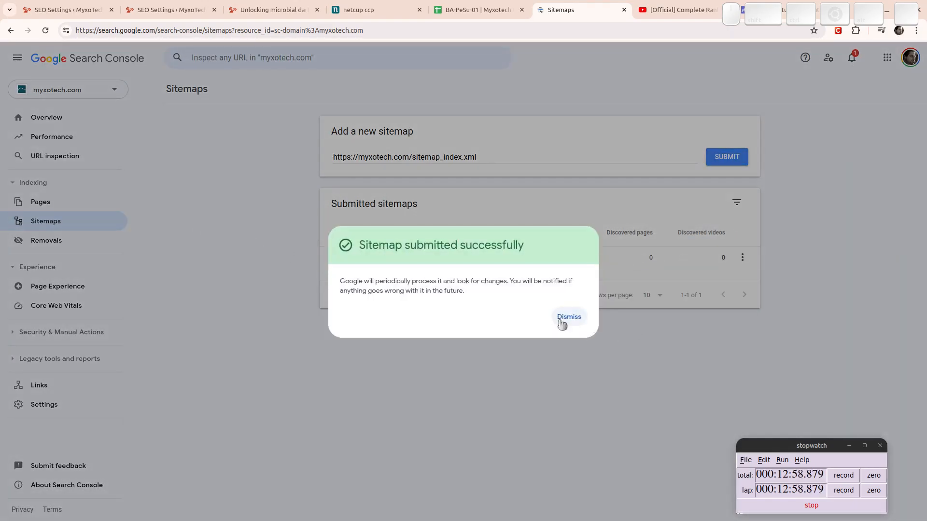
{"action": "left_click", "coordinate": [562, 318]}
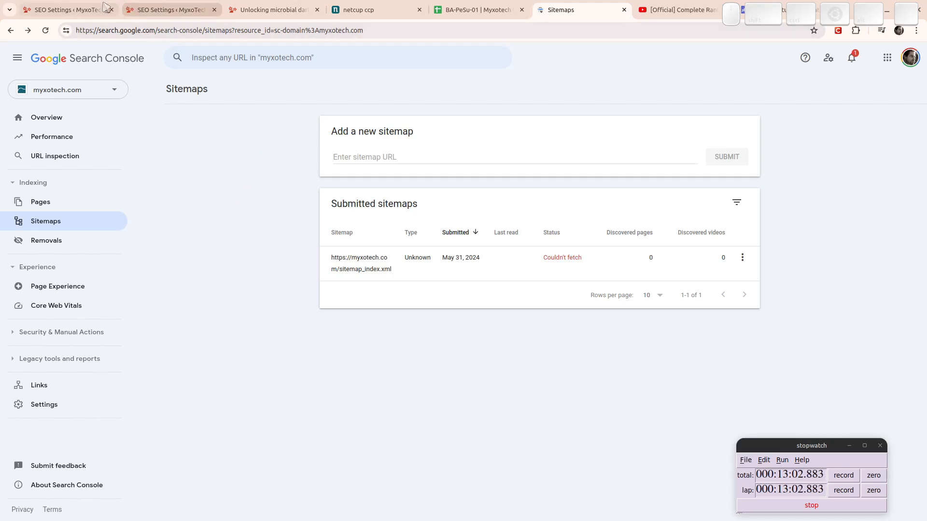
{"action": "left_click", "coordinate": [104, 6]}
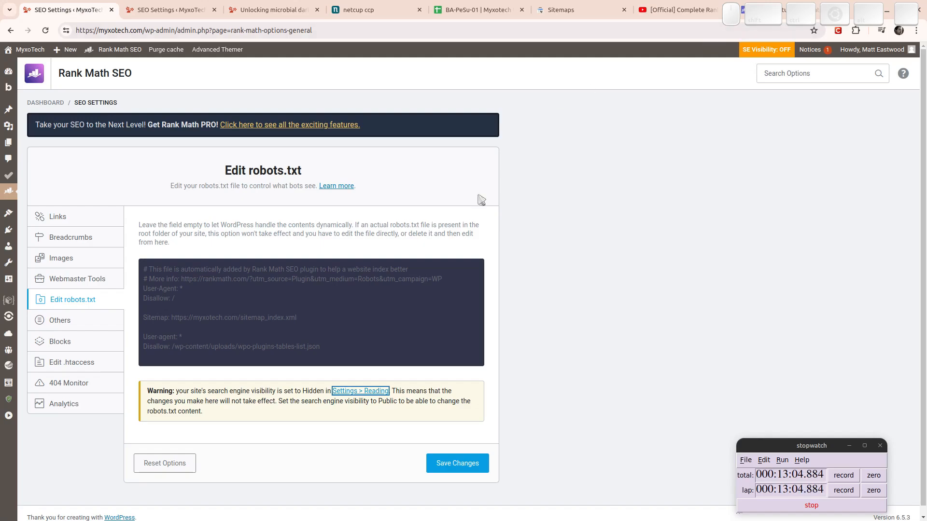
Save the edited robots.txt in Rank Math, then go to Settings > Reading.
{"action": "left_click", "coordinate": [159, 12]}
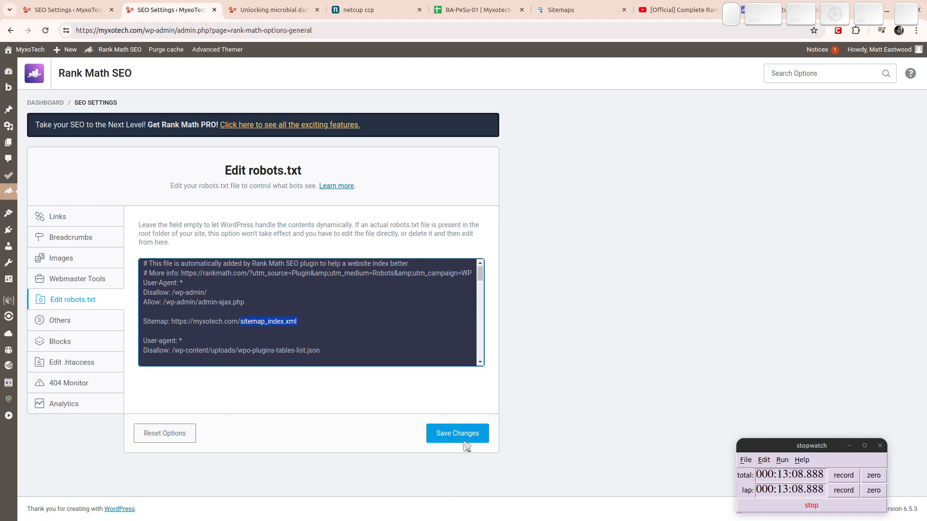
{"action": "left_click", "coordinate": [449, 430]}
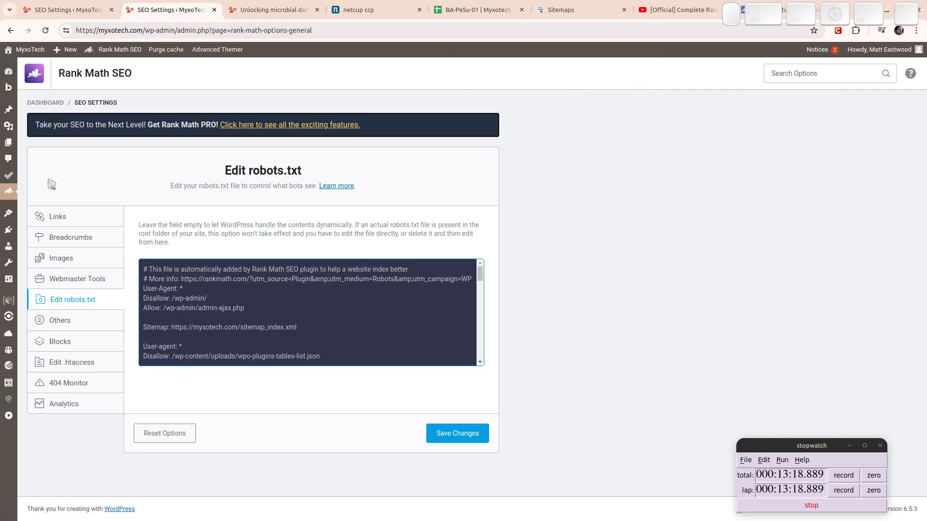
{"action": "mouse_move", "coordinate": [12, 389]}
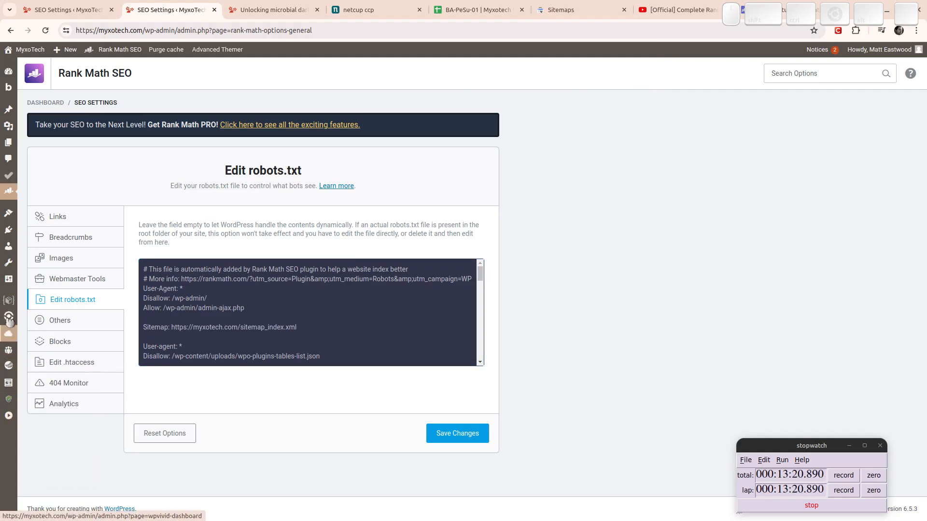
{"action": "mouse_move", "coordinate": [8, 279]}
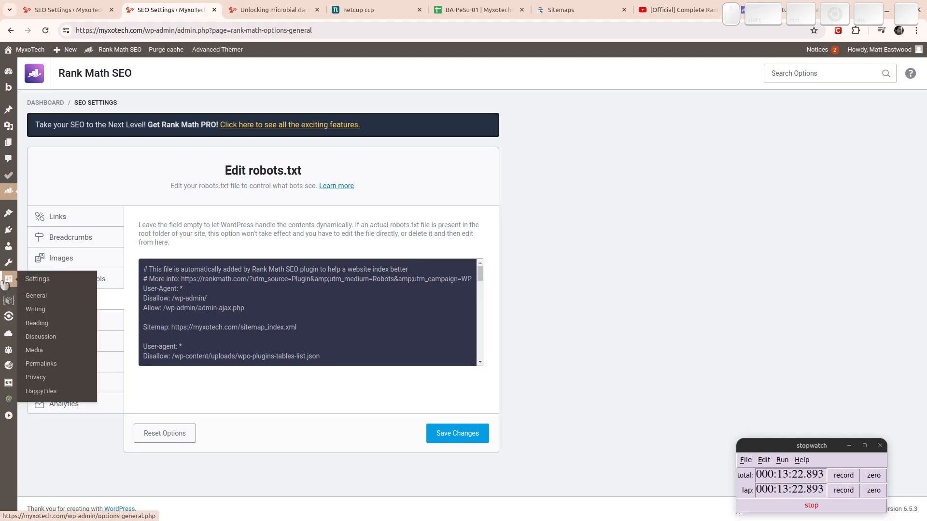
{"action": "left_click", "coordinate": [42, 323]}
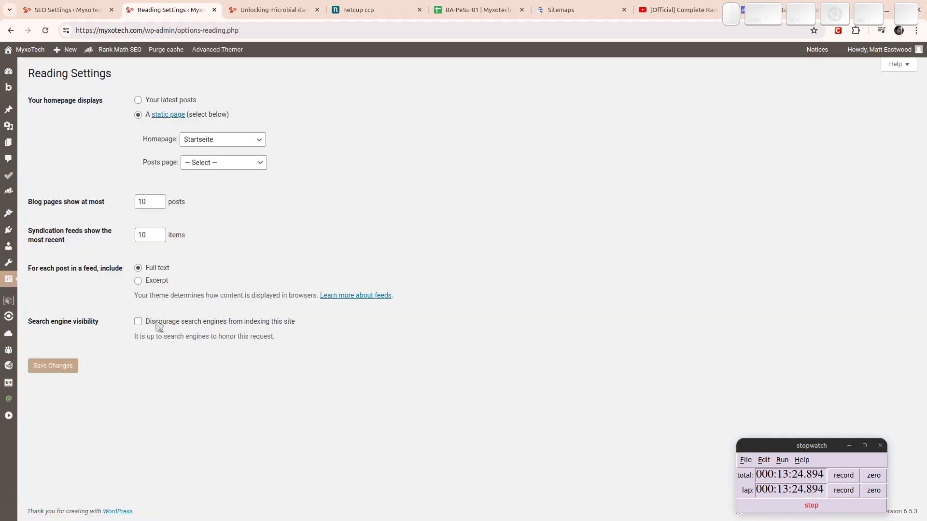
Tick 'Discourage search engines from indexing this site' and save the Reading settings.
{"action": "left_click", "coordinate": [137, 322]}
{"action": "left_click", "coordinate": [47, 366]}
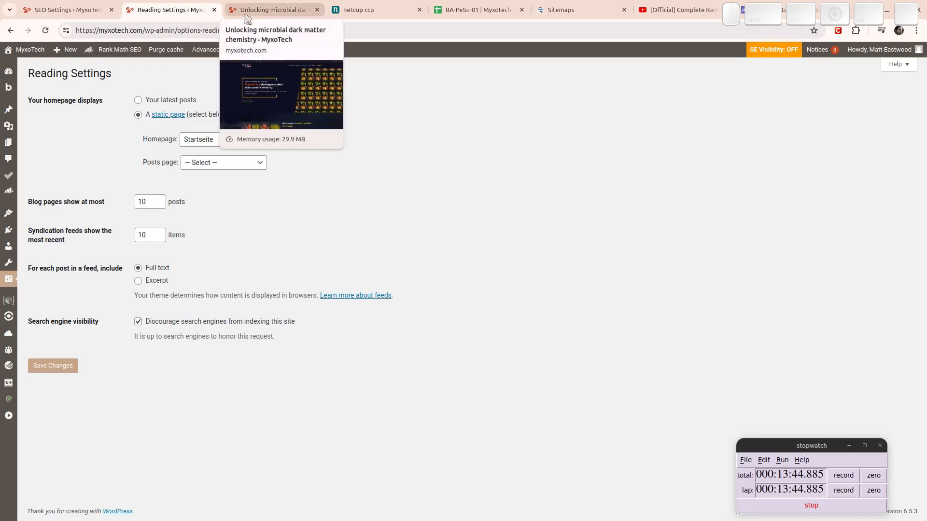
{"action": "left_click", "coordinate": [68, 10]}
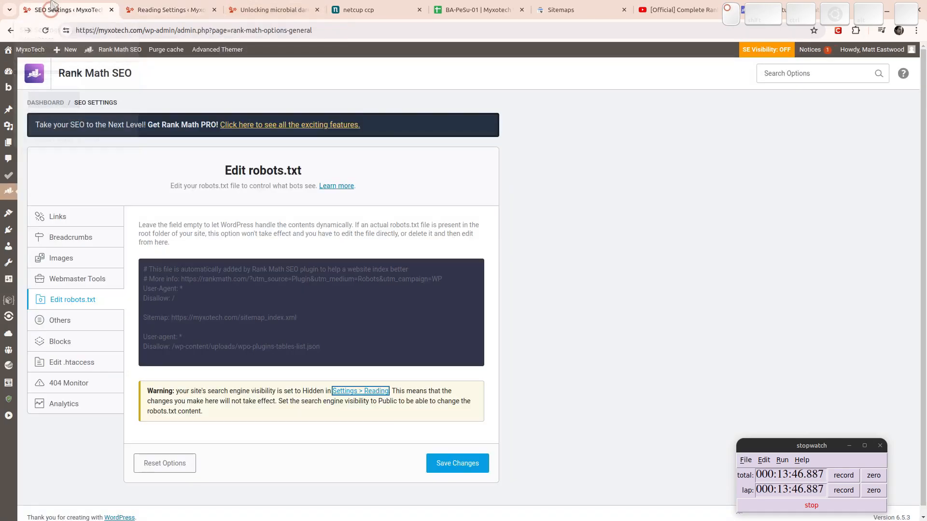
Look through the .htaccess contents under Others > Edit .htaccess, then go to 404 Monitor.
{"action": "left_click", "coordinate": [68, 322]}
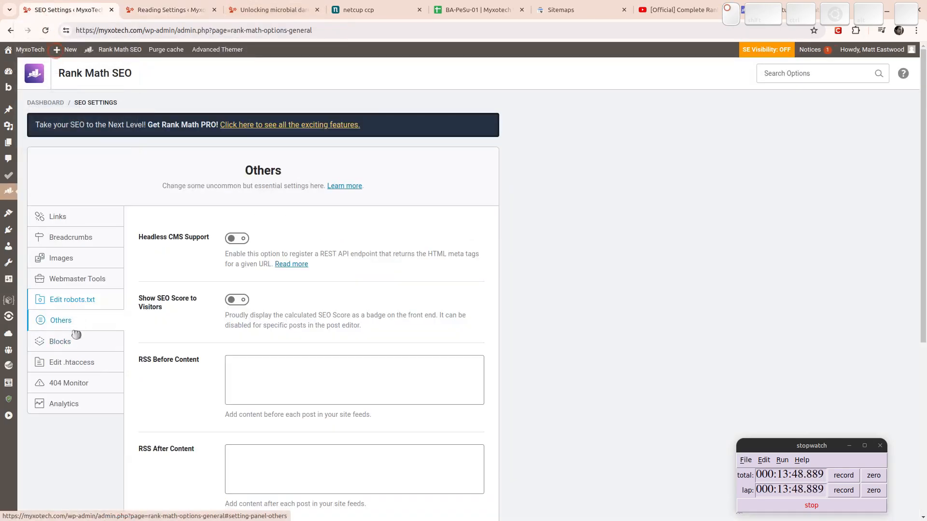
{"action": "left_click", "coordinate": [74, 343]}
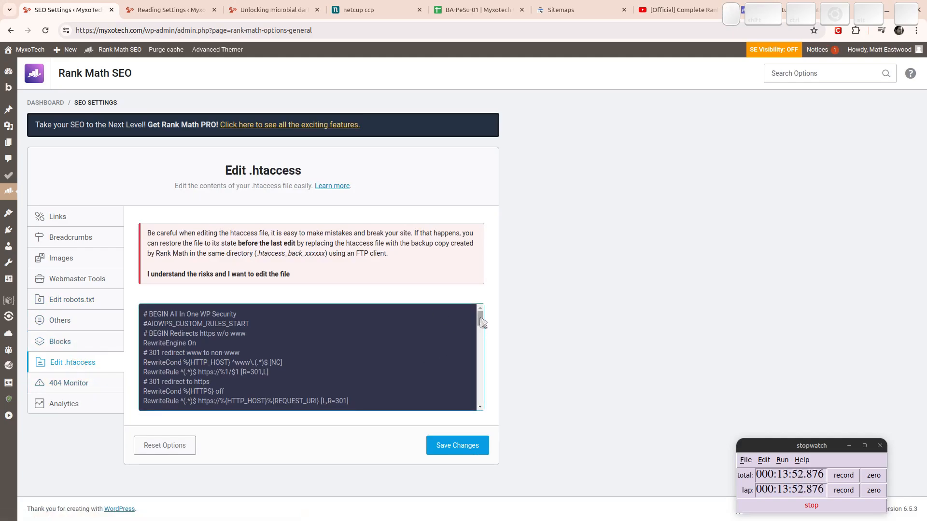
{"action": "mouse_move", "coordinate": [479, 320]}
{"action": "left_mouse_down"}
{"action": "mouse_move", "coordinate": [478, 379]}
{"action": "mouse_move", "coordinate": [493, 414]}
{"action": "mouse_move", "coordinate": [464, 290]}
{"action": "left_mouse_up"}
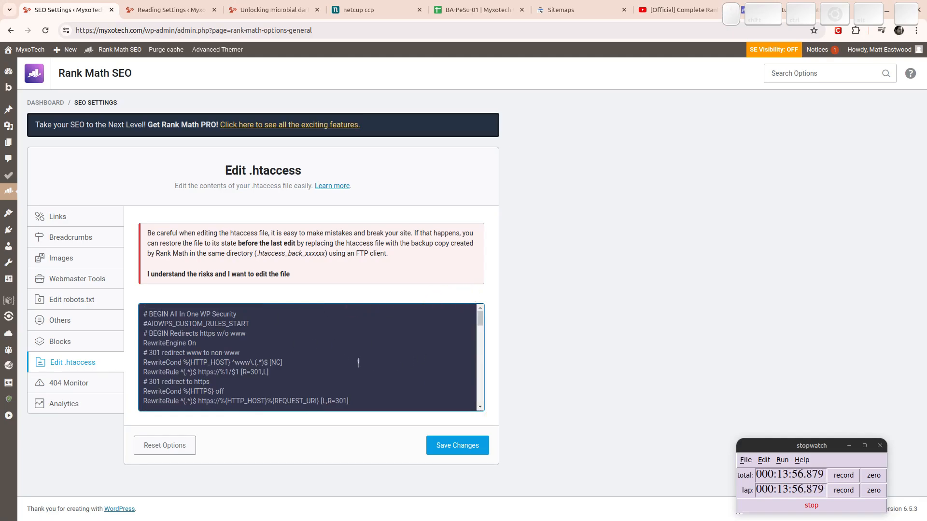
{"action": "scroll", "coordinate": [358, 362], "scroll_direction": "down", "scroll_amount": 10}
{"action": "scroll", "coordinate": [338, 353], "scroll_direction": "up", "scroll_amount": 10}
{"action": "scroll", "coordinate": [333, 346], "scroll_direction": "down", "scroll_amount": 3}
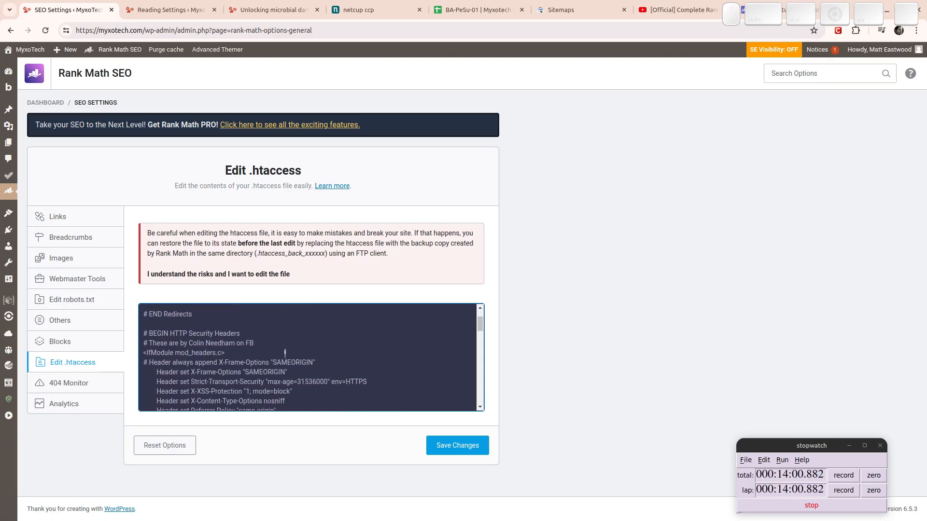
{"action": "scroll", "coordinate": [250, 354], "scroll_direction": "down", "scroll_amount": 15}
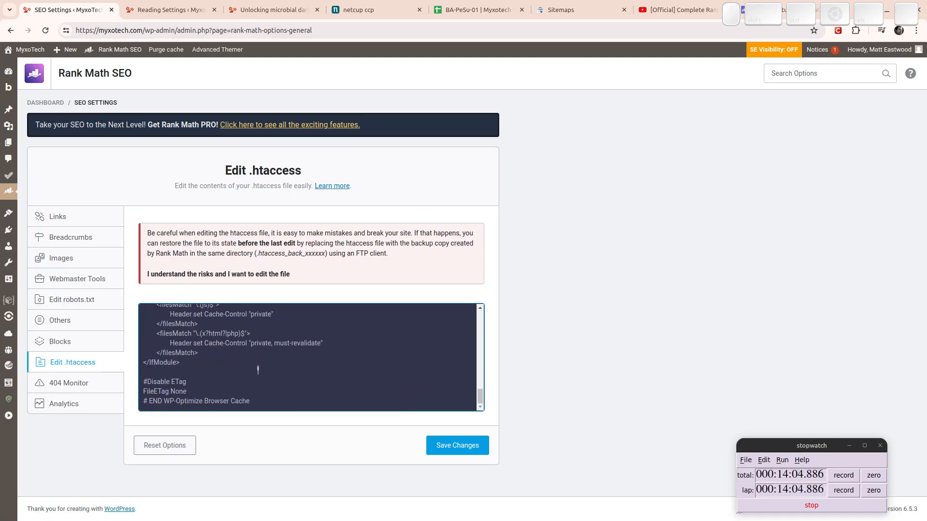
{"action": "scroll", "coordinate": [262, 373], "scroll_direction": "up", "scroll_amount": 15}
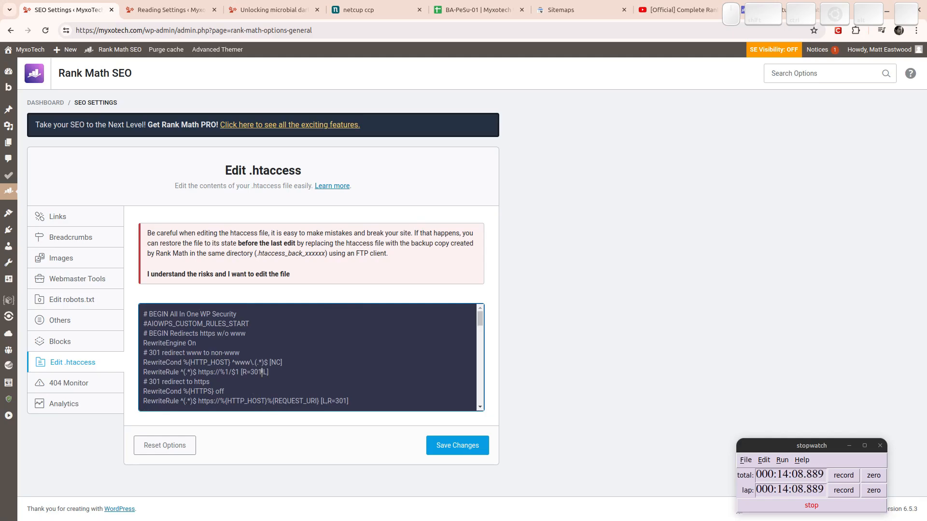
{"action": "scroll", "coordinate": [261, 373], "scroll_direction": "down", "scroll_amount": 15}
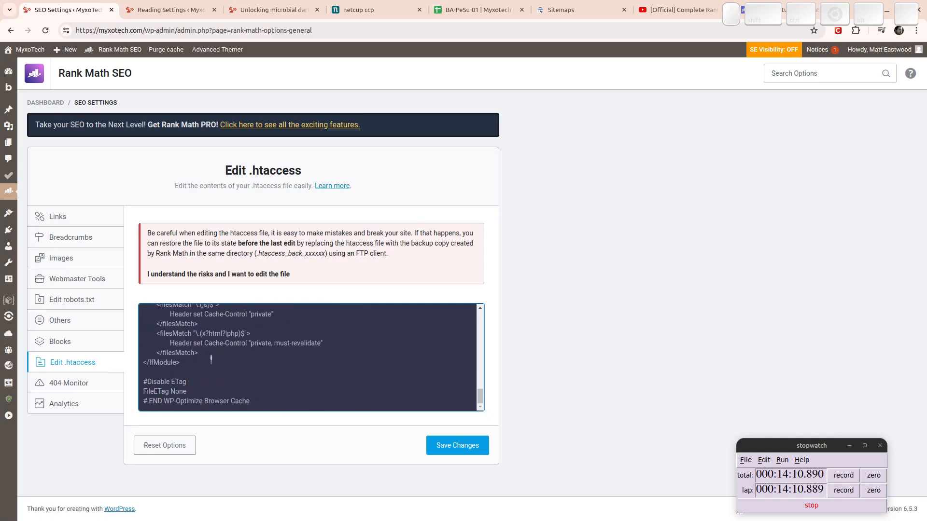
{"action": "left_click", "coordinate": [71, 386]}
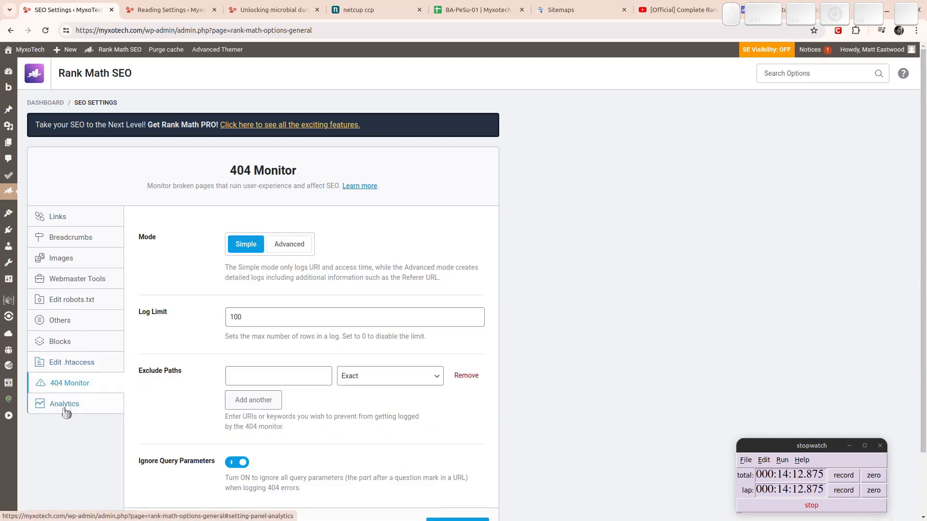
Save Rank Math's Analytics settings and reload the page.
{"action": "left_click", "coordinate": [66, 411]}
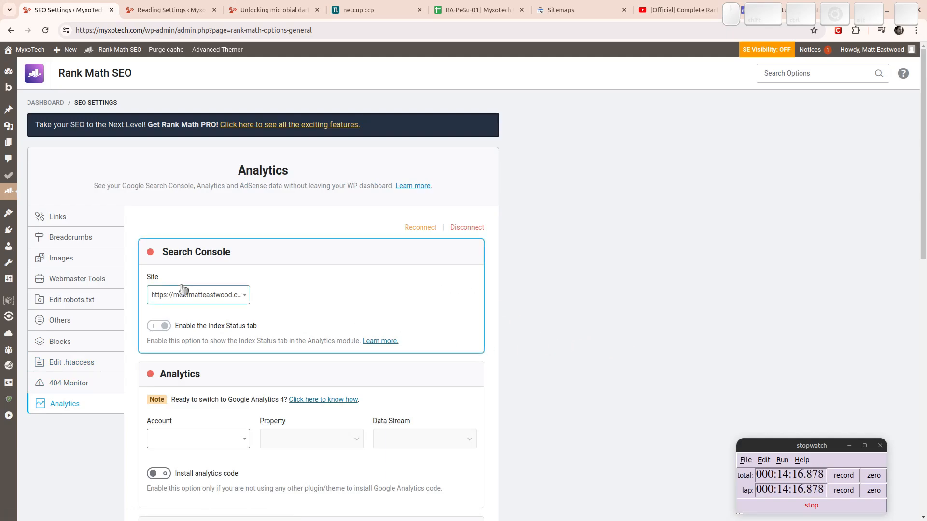
{"action": "scroll", "coordinate": [550, 393], "scroll_direction": "down", "scroll_amount": 15}
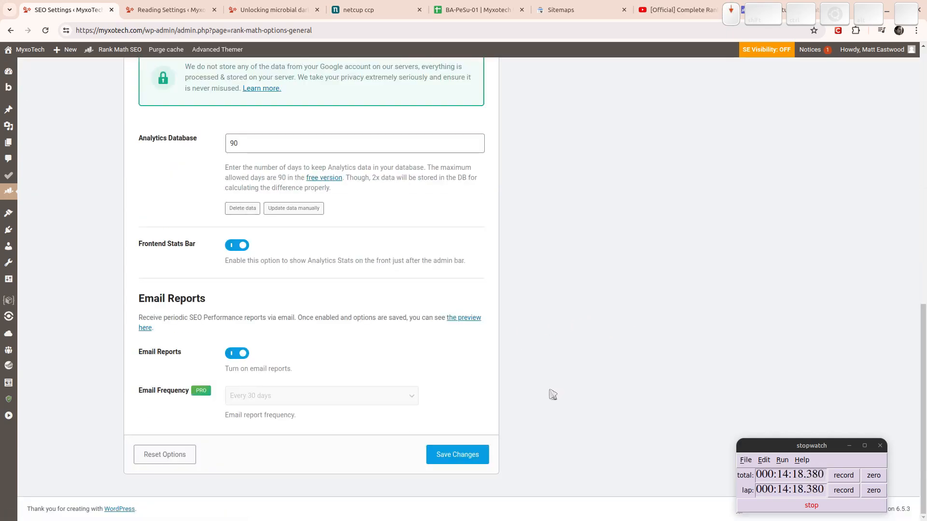
{"action": "left_click", "coordinate": [464, 455]}
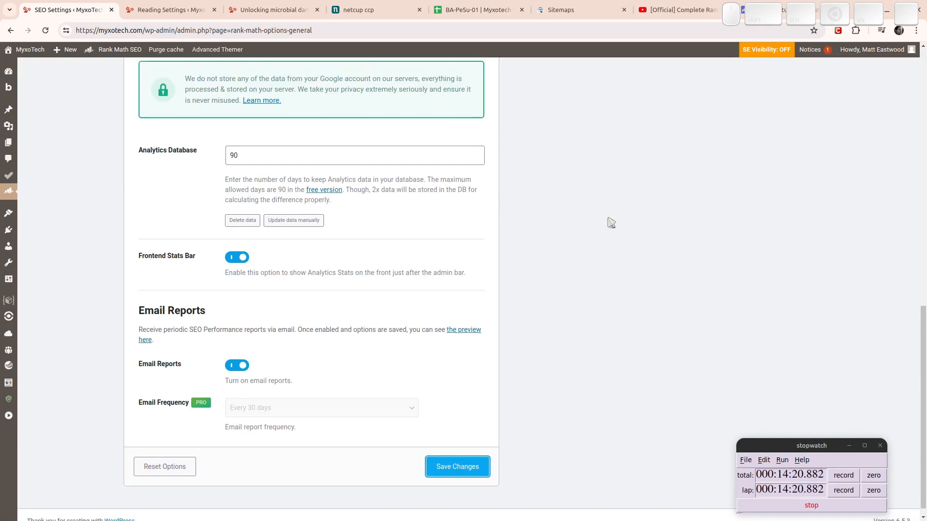
{"action": "key", "text": "F5"}
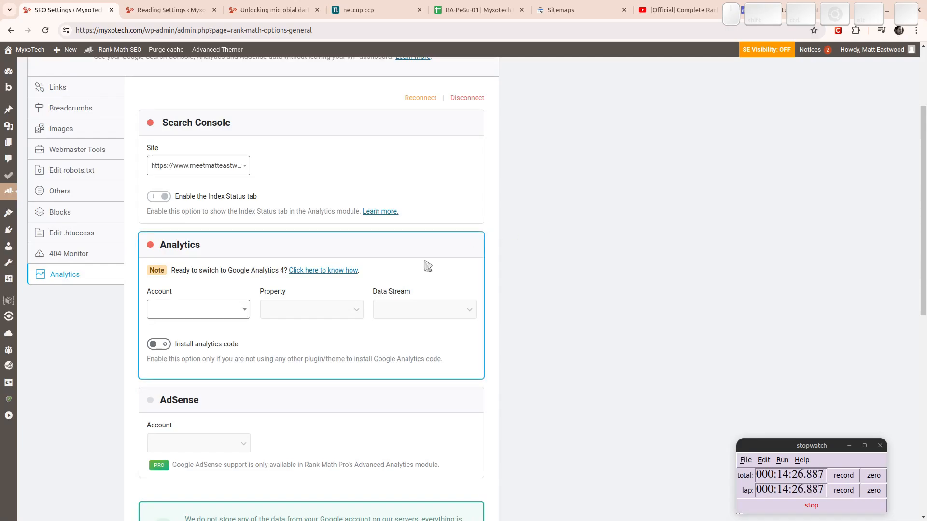
Search 'myx', pick sc-domain:myxotech.com as the Search Console site, and save.
{"action": "left_click", "coordinate": [216, 167]}
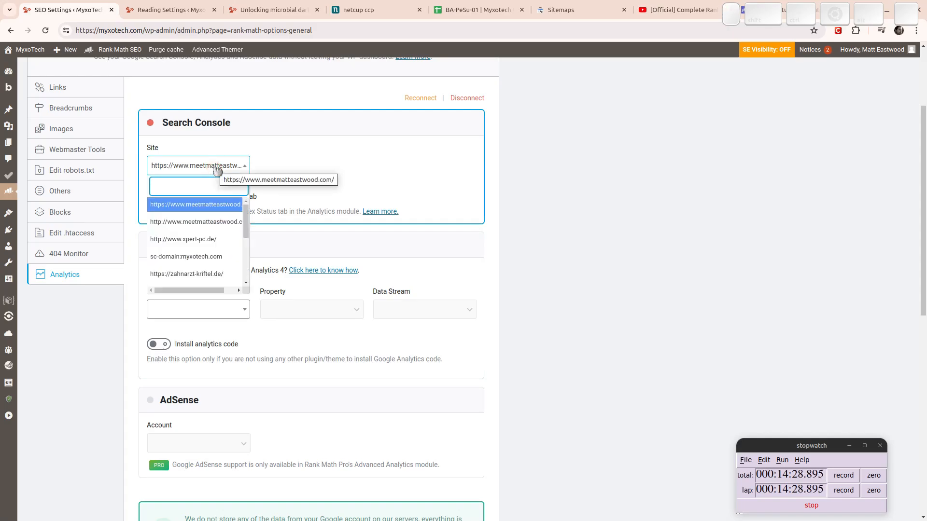
{"action": "type", "text": "myx"}
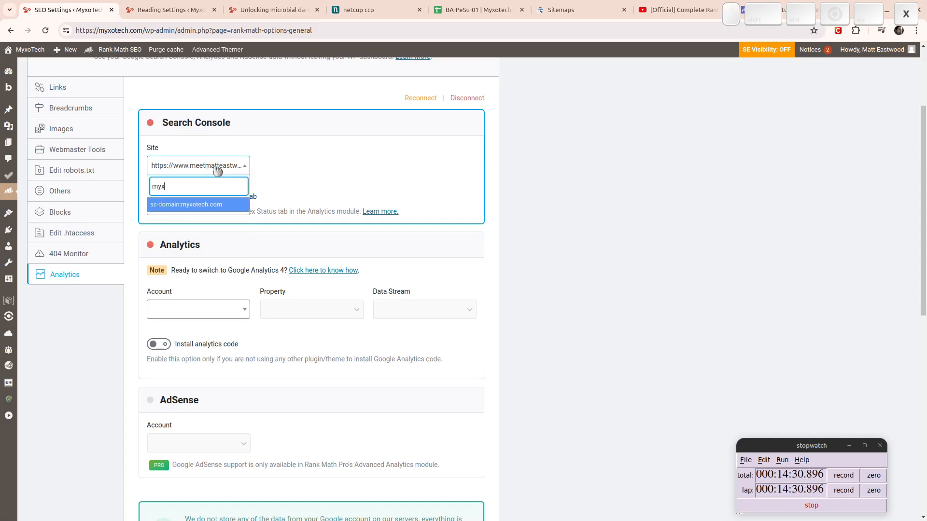
{"action": "left_click", "coordinate": [183, 205]}
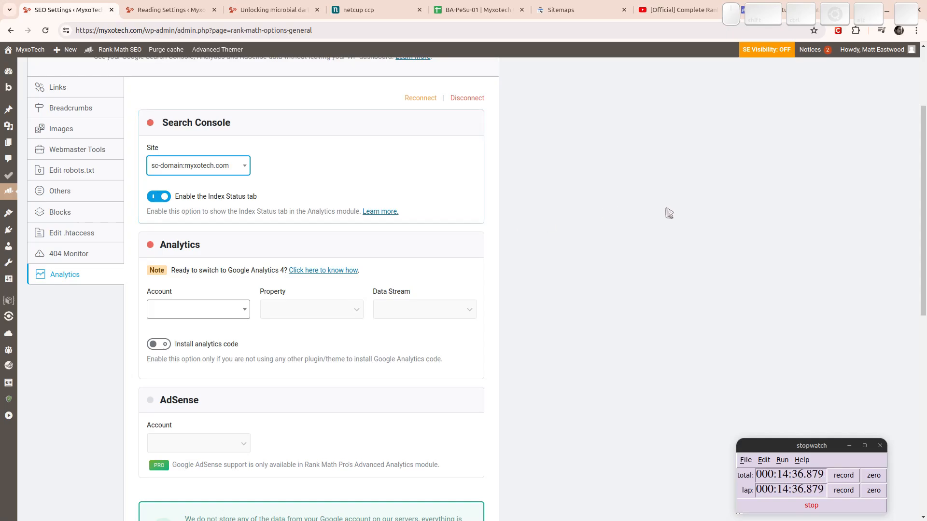
{"action": "scroll", "coordinate": [627, 213], "scroll_direction": "down", "scroll_amount": 10}
{"action": "left_click", "coordinate": [473, 464]}
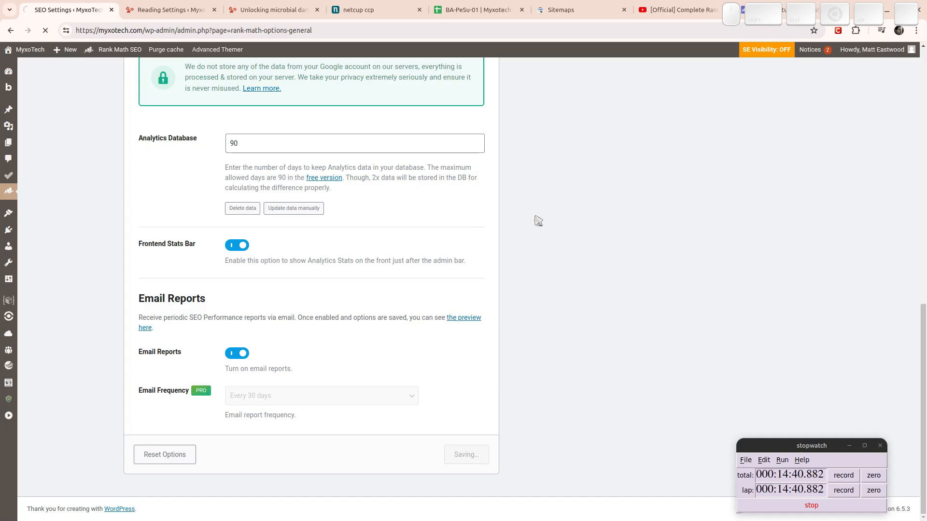
In Titles & Meta, compare separator characters (–, -, •, blank custom) and settle on |.
{"action": "mouse_move", "coordinate": [14, 192]}
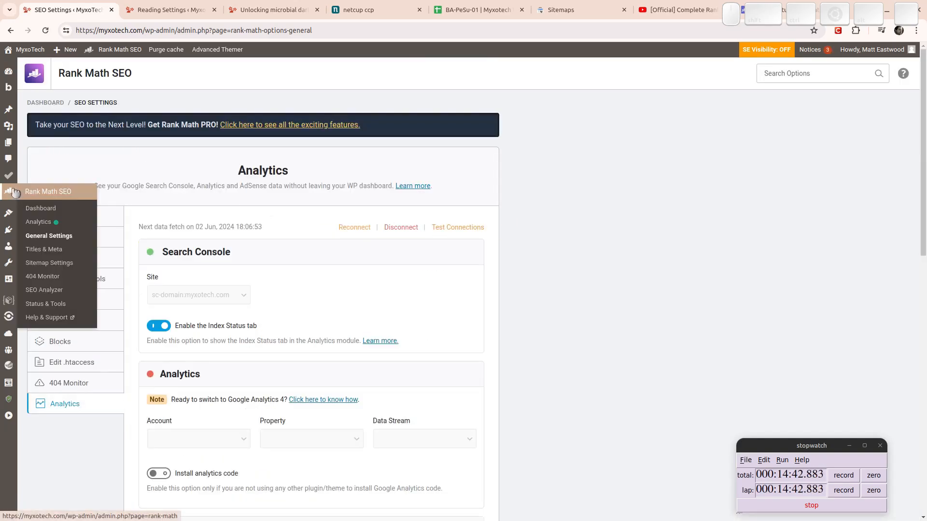
{"action": "left_click", "coordinate": [46, 254]}
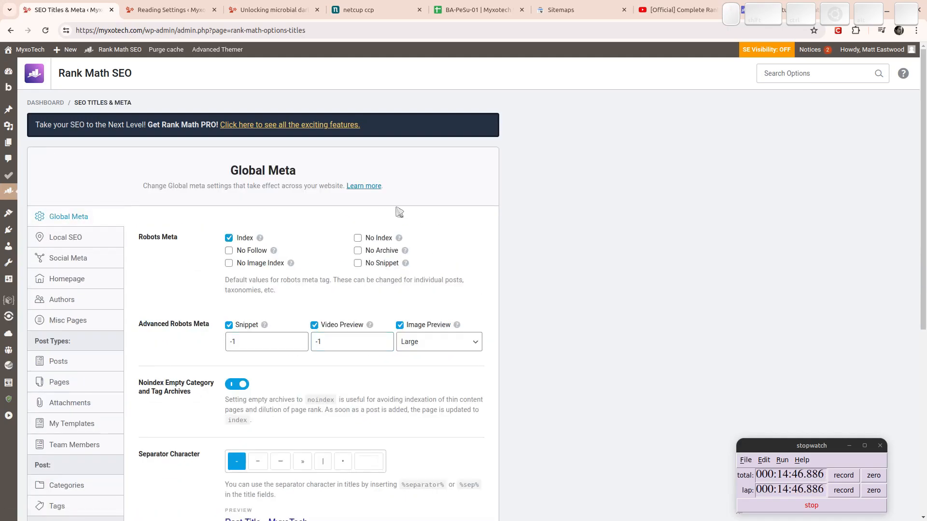
{"action": "scroll", "coordinate": [398, 213], "scroll_direction": "down", "scroll_amount": 7}
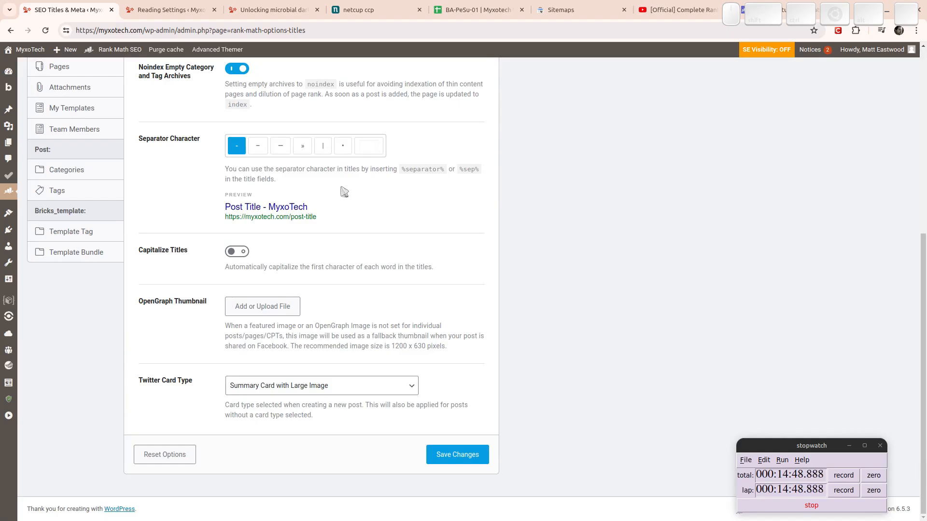
{"action": "left_click", "coordinate": [323, 146]}
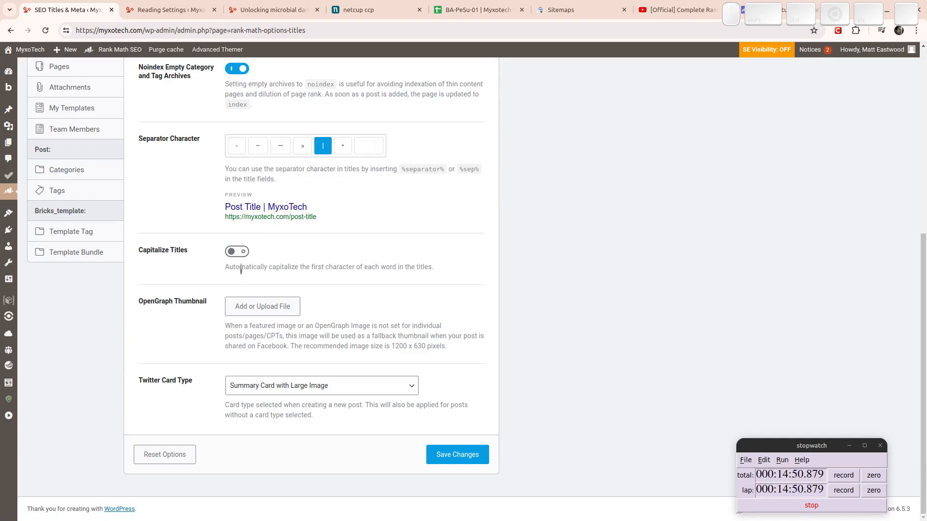
{"action": "left_click", "coordinate": [303, 145]}
{"action": "left_click", "coordinate": [281, 146]}
{"action": "left_click", "coordinate": [258, 146]}
{"action": "left_click", "coordinate": [237, 146]}
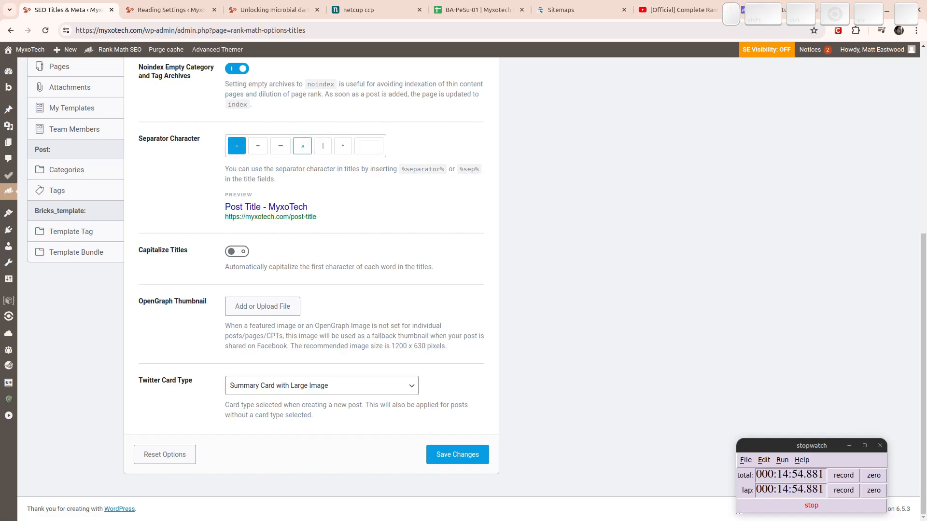
{"action": "left_click", "coordinate": [342, 145]}
{"action": "left_click", "coordinate": [369, 145]}
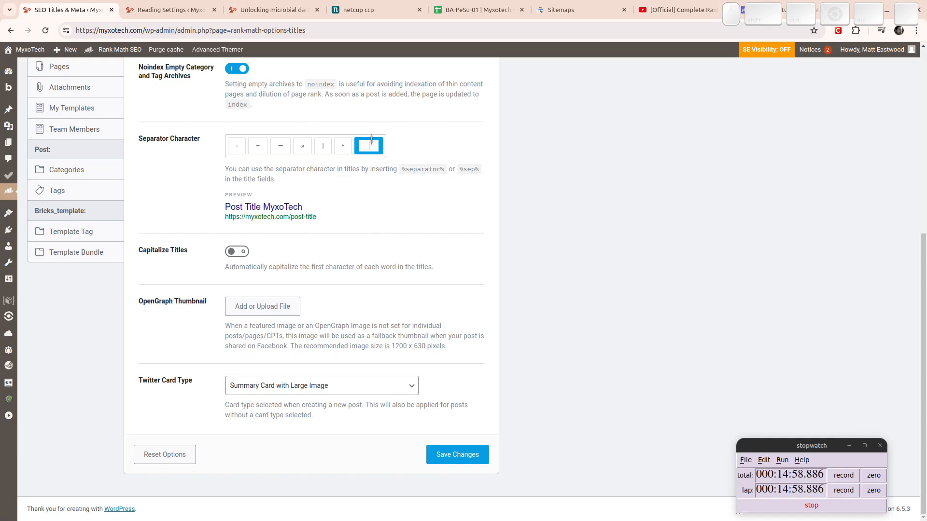
{"action": "left_click", "coordinate": [322, 146]}
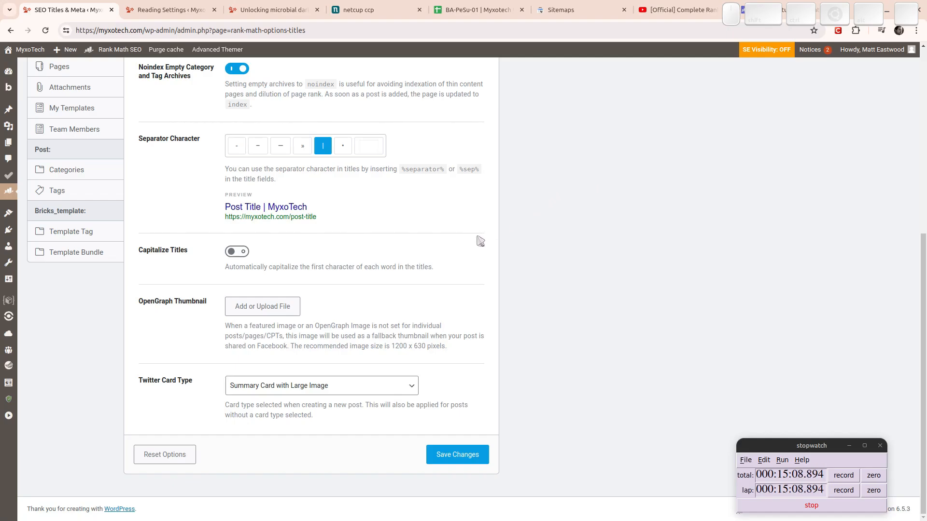
Recheck the custom and • separators, then confirm | for titles like 'Post Title | MyxoTech'.
{"action": "left_click", "coordinate": [367, 146]}
{"action": "left_click", "coordinate": [343, 146]}
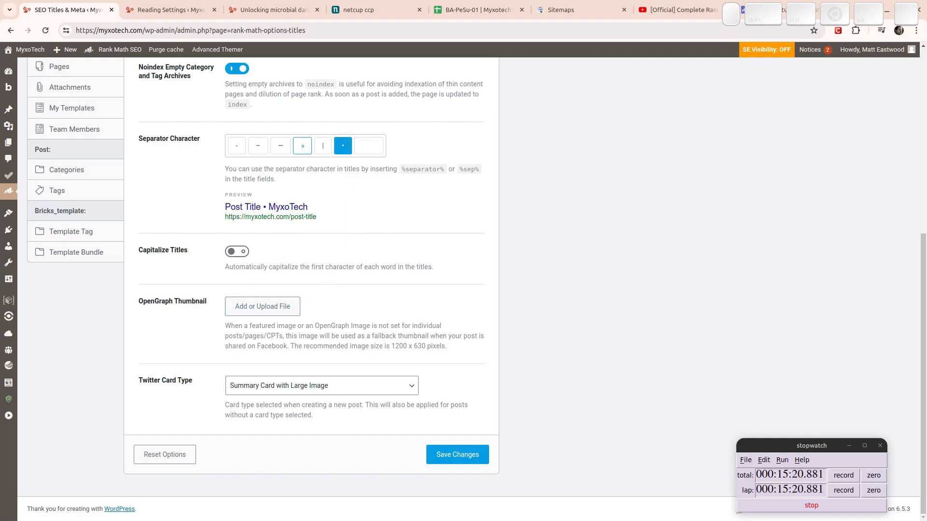
{"action": "left_click", "coordinate": [323, 146]}
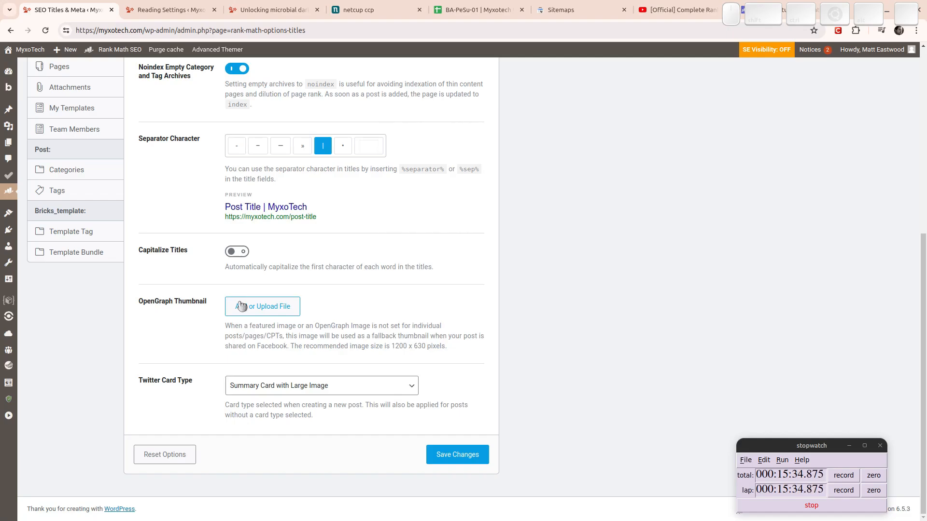
{"action": "key", "text": "super"}
In Nemo, open the WebAssets bookmark and look through its Images folder.
{"action": "left_click", "coordinate": [633, 380]}
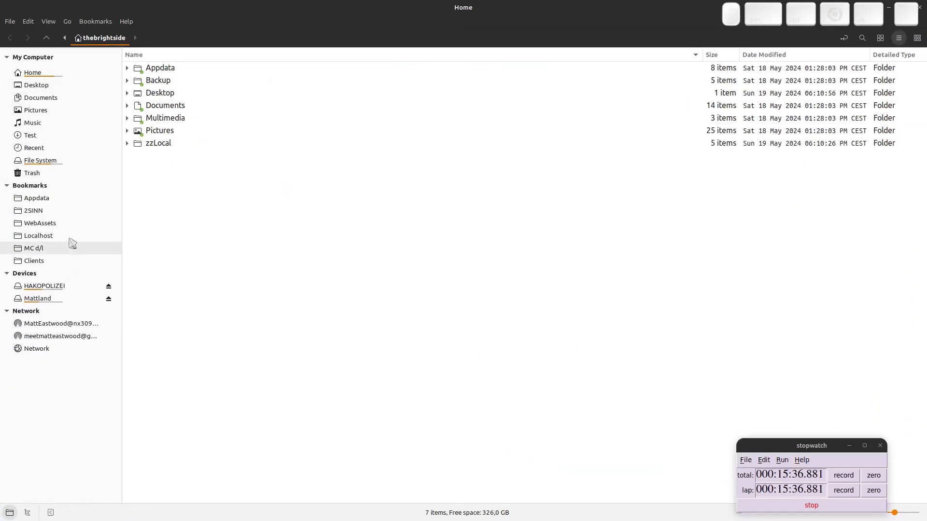
{"action": "left_click", "coordinate": [66, 223]}
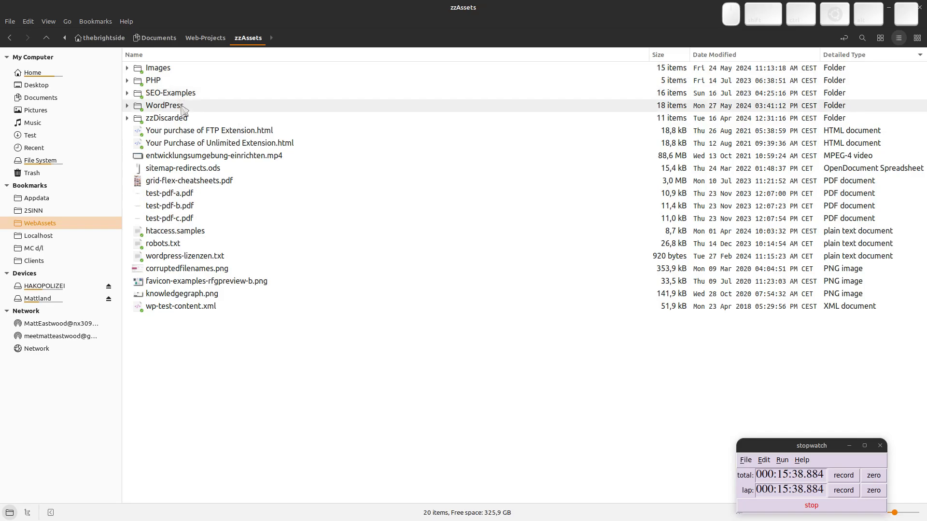
{"action": "double_click", "coordinate": [164, 69]}
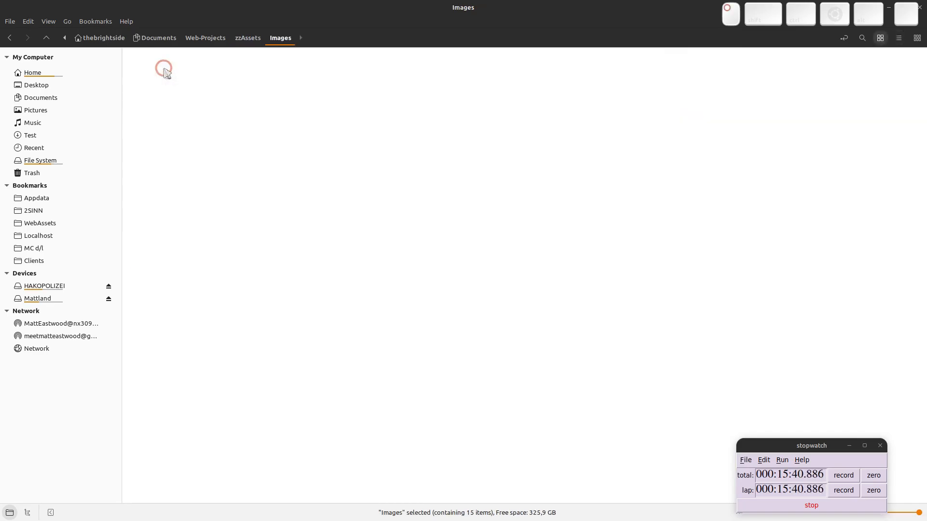
{"action": "scroll", "coordinate": [560, 314], "scroll_direction": "down", "scroll_amount": 2}
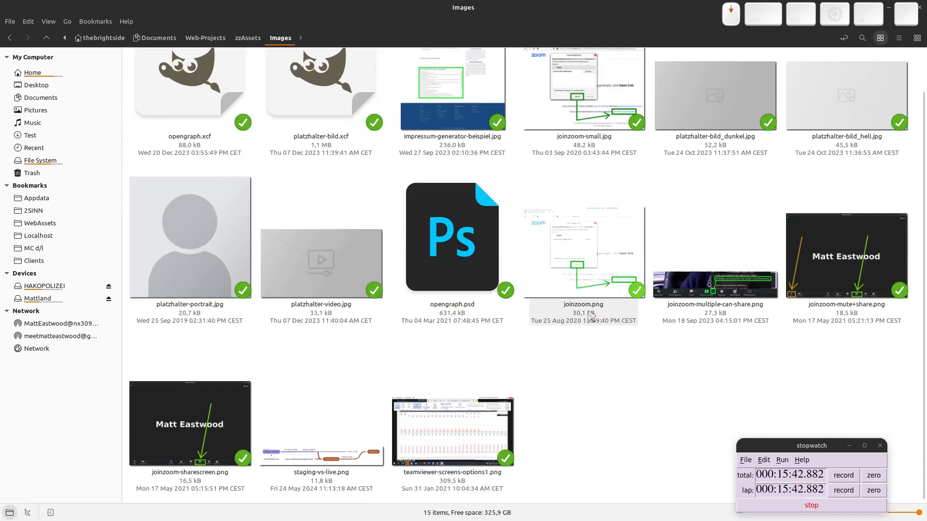
{"action": "scroll", "coordinate": [669, 403], "scroll_direction": "up", "scroll_amount": 2}
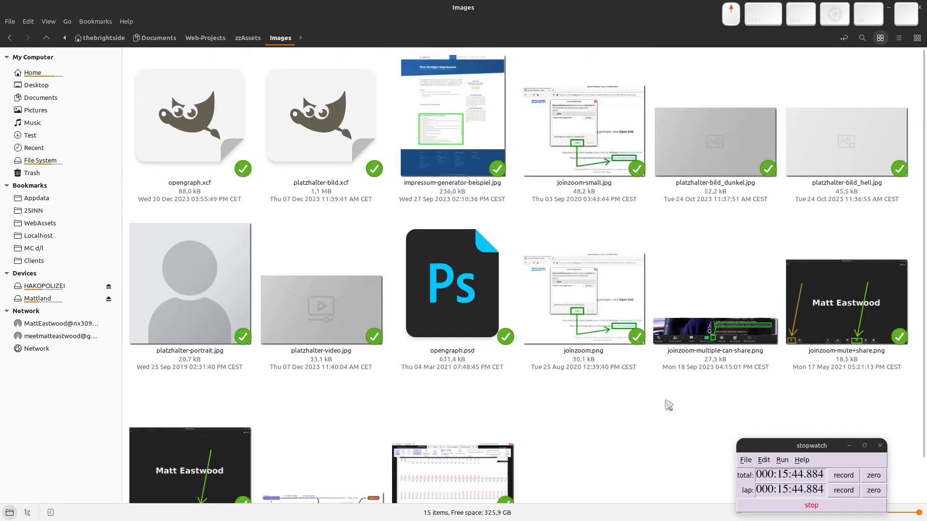
Show the SEO-Examples folder as thumbnails and open fb-preview-bad.jpg.
{"action": "key", "text": "BackSpace"}
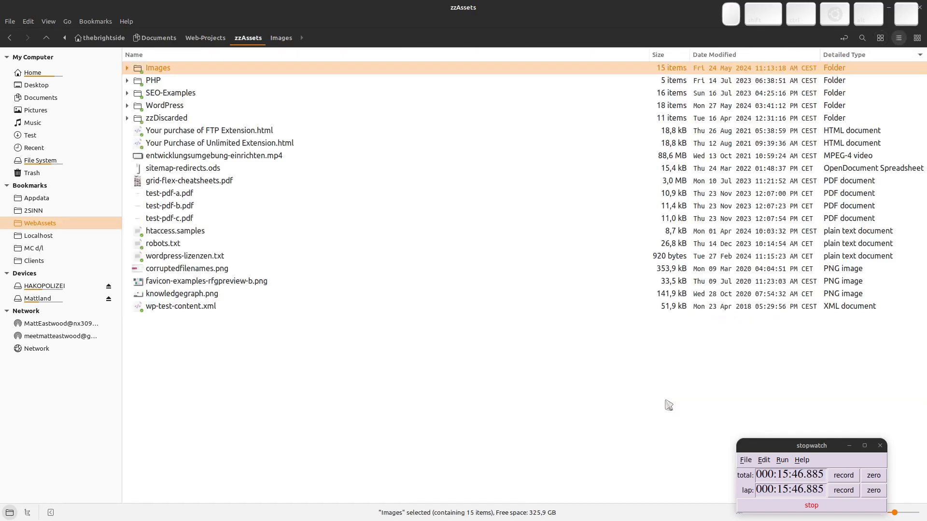
{"action": "key", "text": "Down"}
{"action": "key", "text": "Down"}
{"action": "key", "text": "Return"}
{"action": "key", "text": "ctrl+1"}
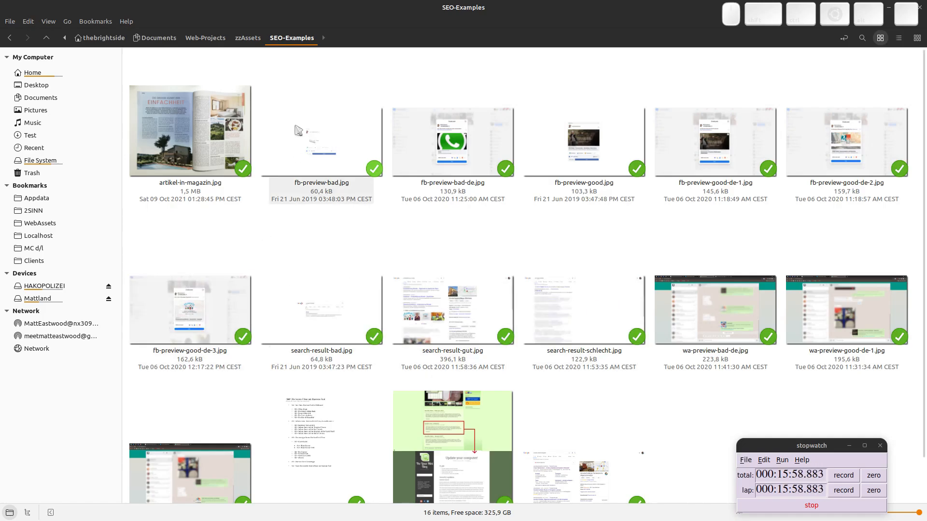
{"action": "double_click", "coordinate": [296, 152]}
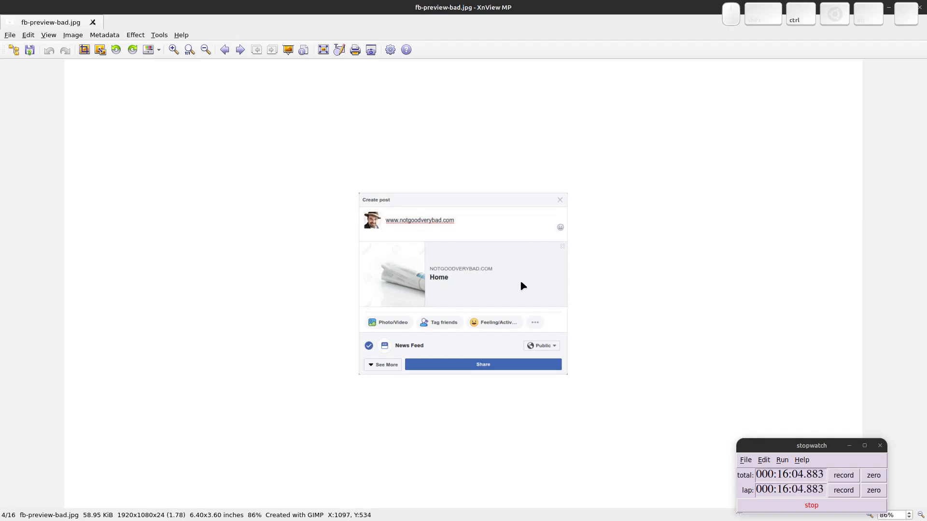
Zoom into fb-preview-bad.jpg, then open fb-preview-bad-de.jpg.
{"action": "scroll", "coordinate": [523, 286], "scroll_direction": "up", "scroll_amount": 3}
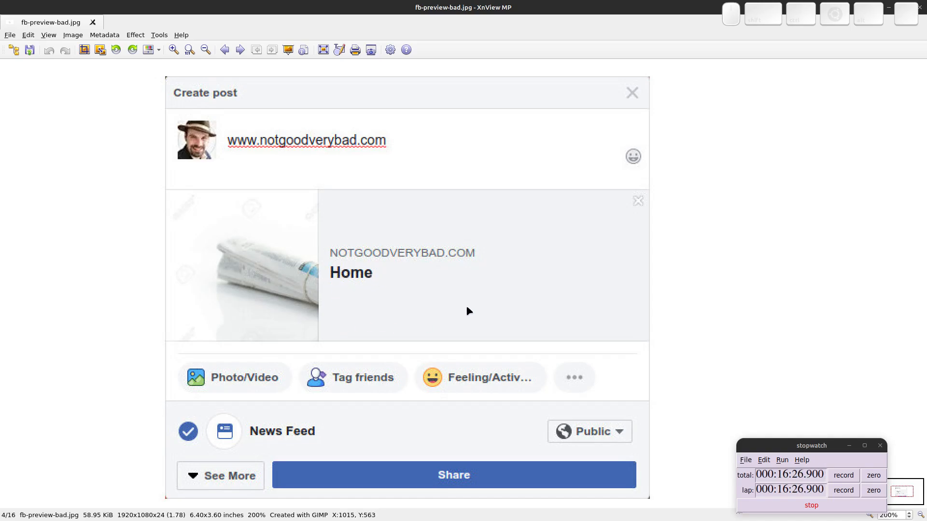
{"action": "key", "text": "Escape"}
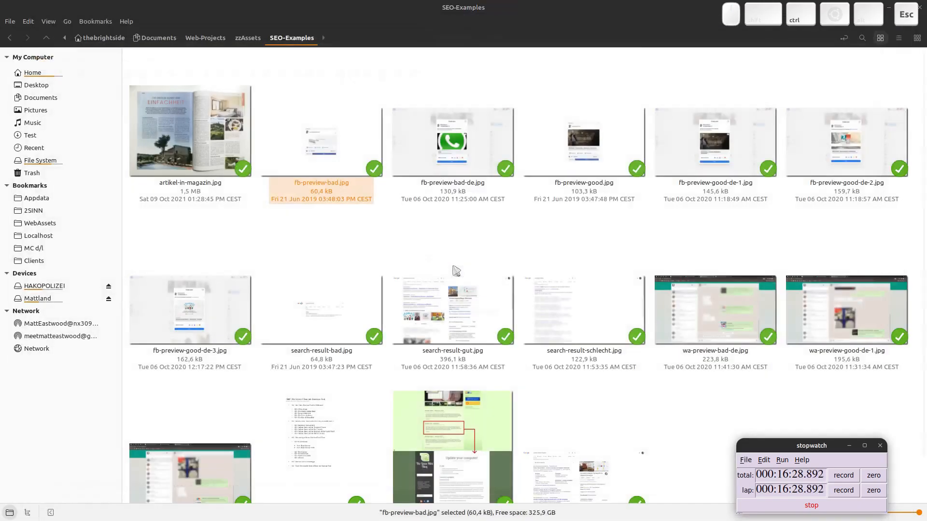
{"action": "left_click", "coordinate": [434, 157]}
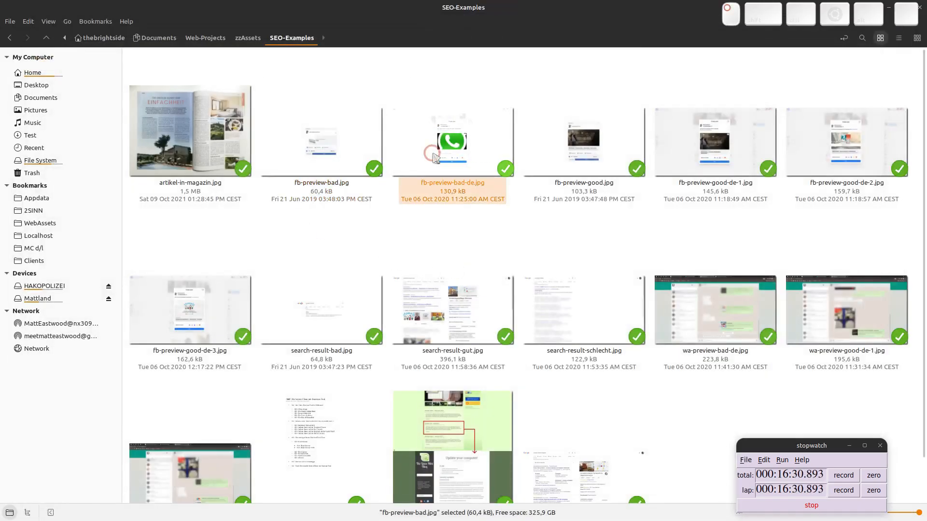
{"action": "left_click", "coordinate": [434, 157]}
Browse the Facebook preview example images, then close XnView MP and clear the selection.
{"action": "scroll", "coordinate": [494, 247], "scroll_direction": "up", "scroll_amount": 2}
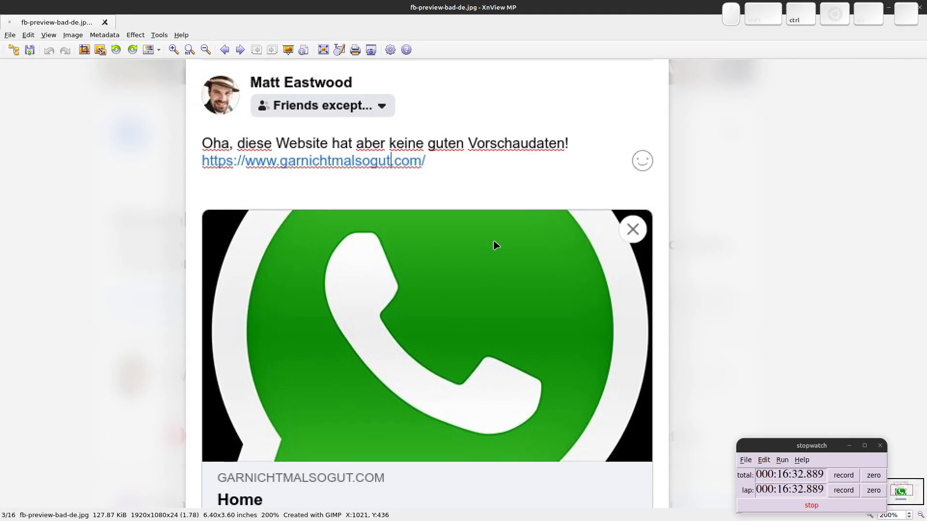
{"action": "scroll", "coordinate": [431, 249], "scroll_direction": "down", "scroll_amount": 1}
{"action": "scroll", "coordinate": [431, 250], "scroll_direction": "up", "scroll_amount": 1}
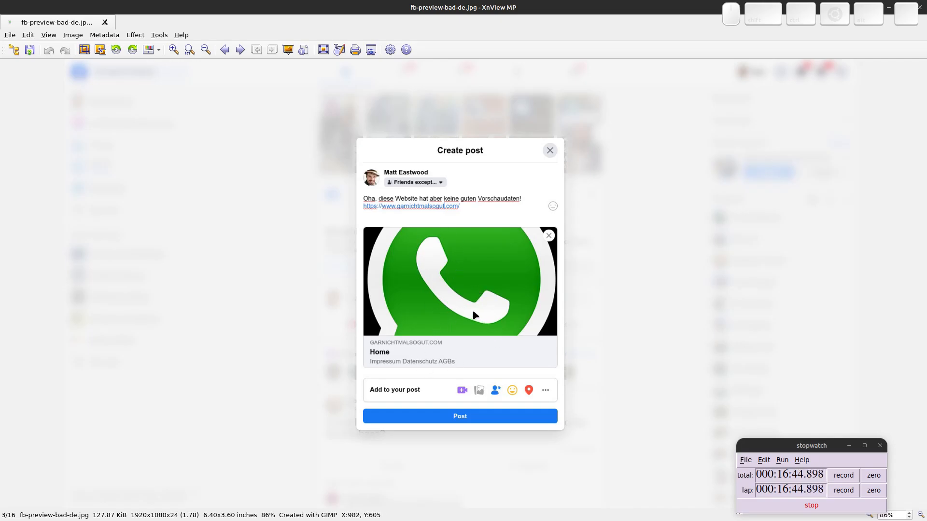
{"action": "scroll", "coordinate": [474, 315], "scroll_direction": "down", "scroll_amount": 1}
{"action": "scroll", "coordinate": [467, 307], "scroll_direction": "up", "scroll_amount": 2}
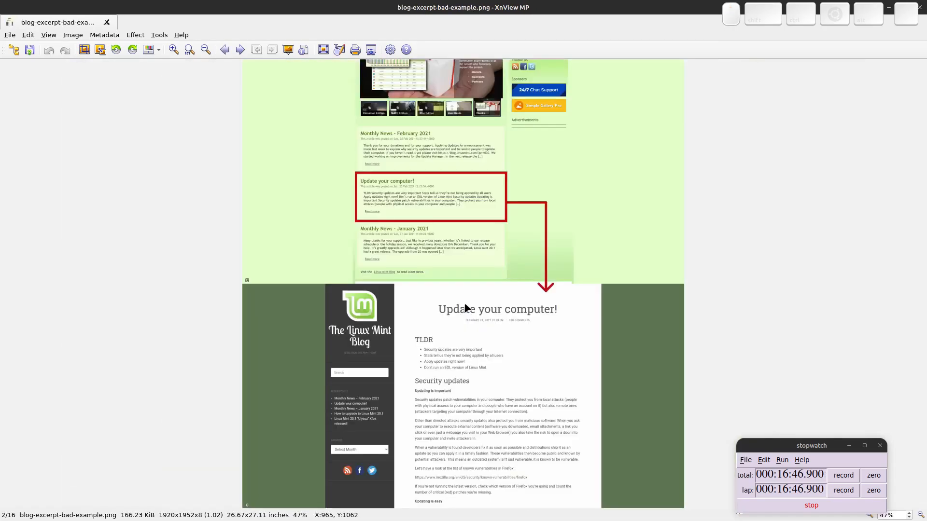
{"action": "scroll", "coordinate": [466, 307], "scroll_direction": "up", "scroll_amount": 1}
{"action": "scroll", "coordinate": [466, 306], "scroll_direction": "down", "scroll_amount": 4}
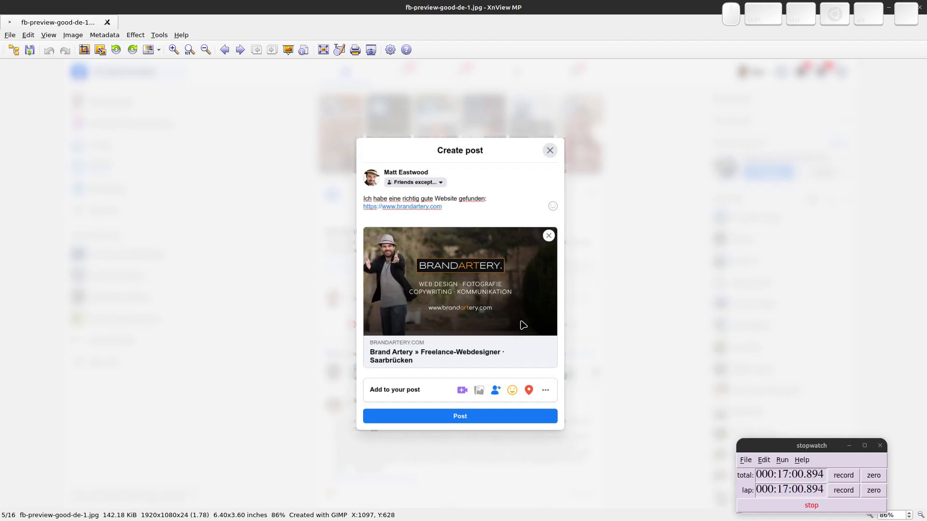
{"action": "key", "text": "Escape"}
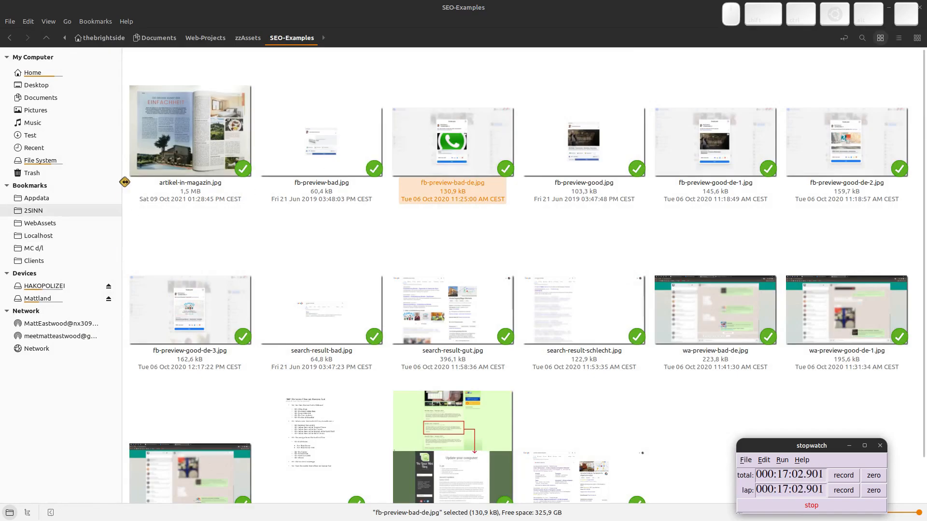
{"action": "left_click", "coordinate": [410, 249]}
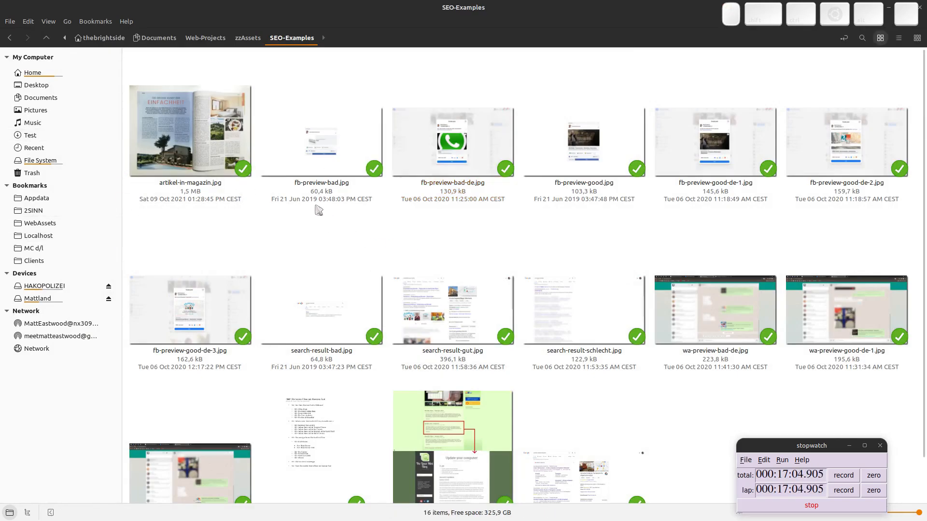
{"action": "scroll", "coordinate": [318, 210], "scroll_direction": "down", "scroll_amount": 2}
Copy opengraph.xcf from the zzAssets Images folder in Nemo.
{"action": "left_click", "coordinate": [255, 38]}
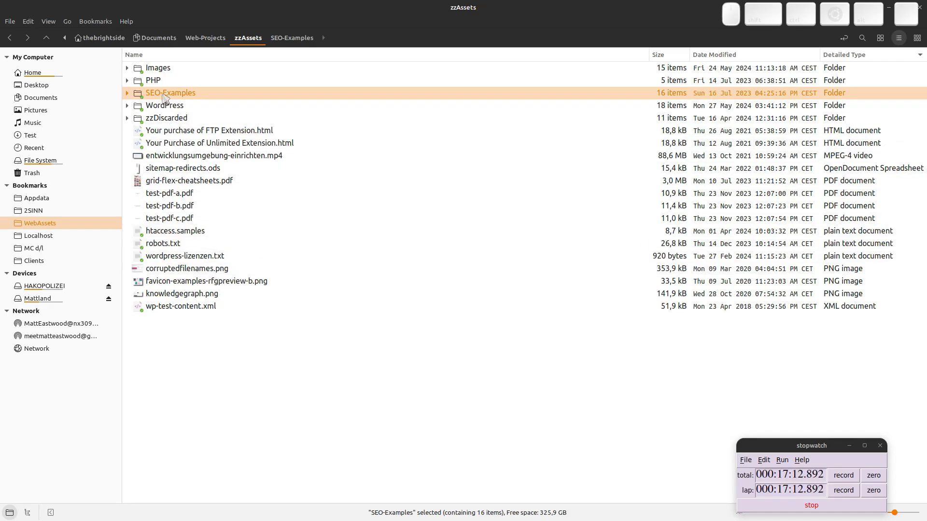
{"action": "double_click", "coordinate": [157, 69]}
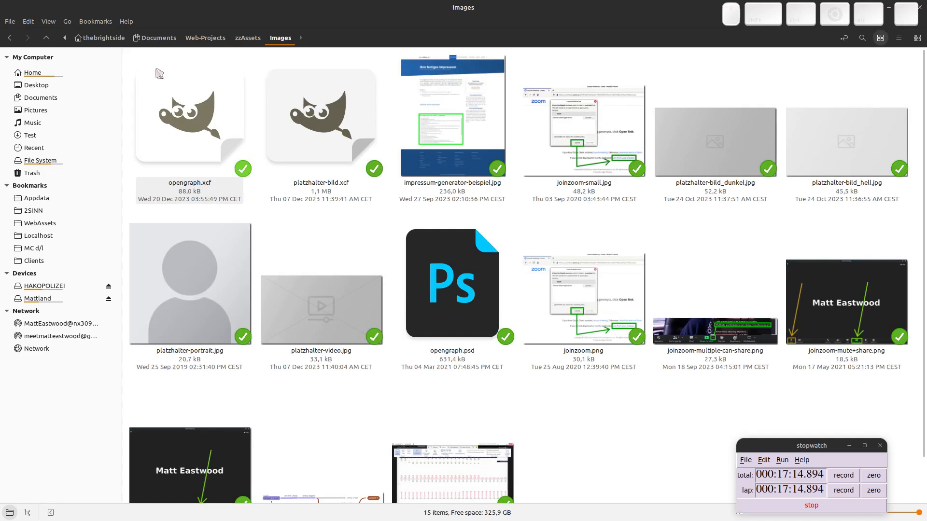
{"action": "left_click", "coordinate": [184, 118]}
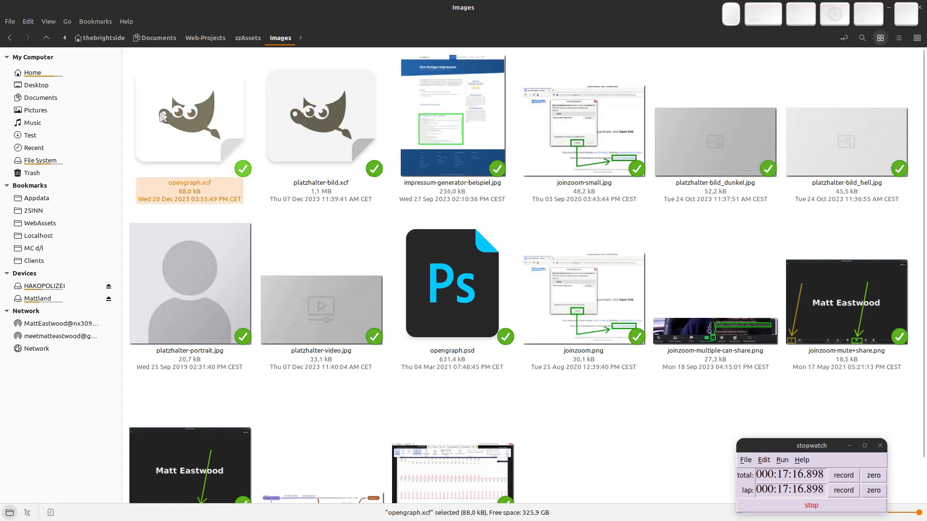
{"action": "key", "text": "ctrl+c"}
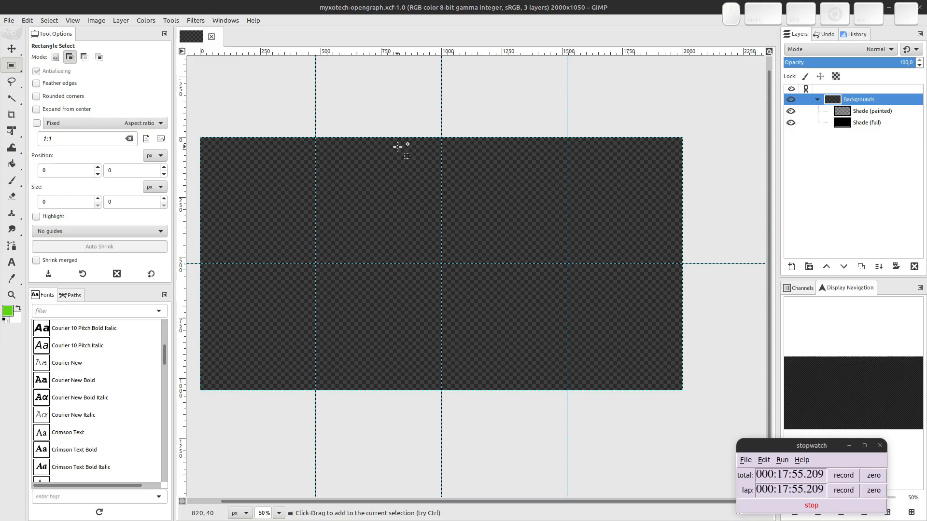
Switch to GIMP, glance at the MyxoTech website in Chrome, then return to GIMP.
{"action": "key", "text": "super"}
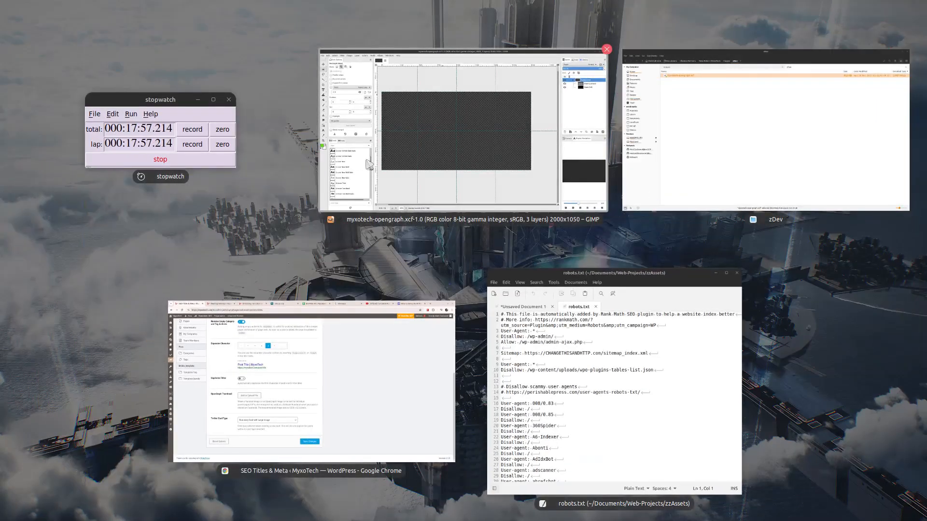
{"action": "left_click", "coordinate": [421, 132]}
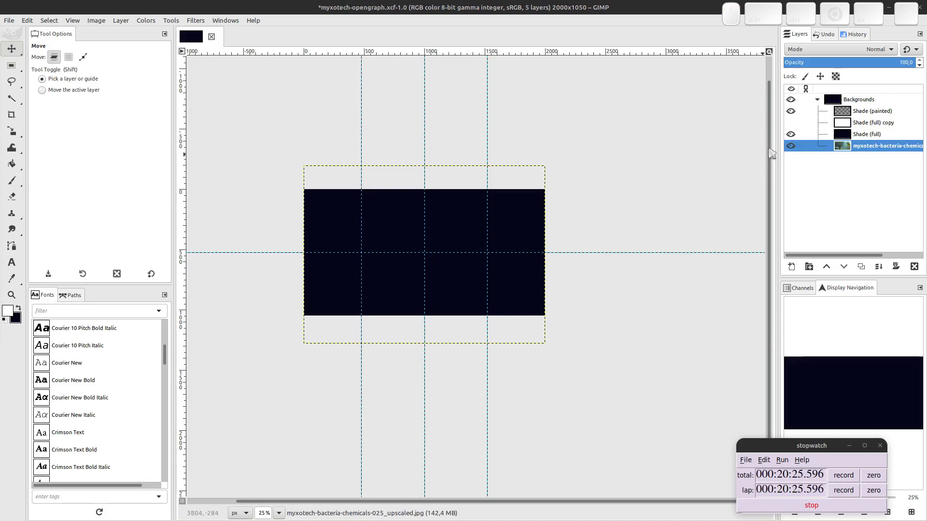
{"action": "key", "text": "super"}
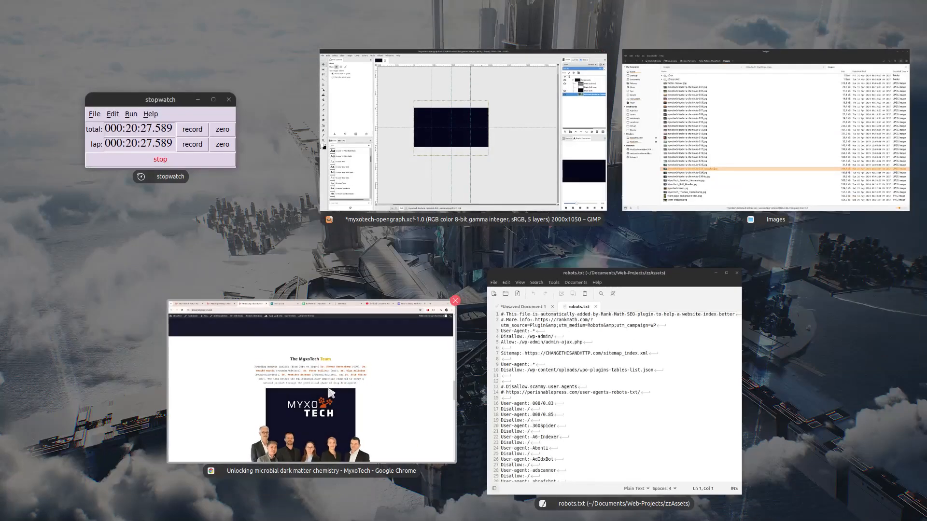
{"action": "left_click", "coordinate": [347, 335]}
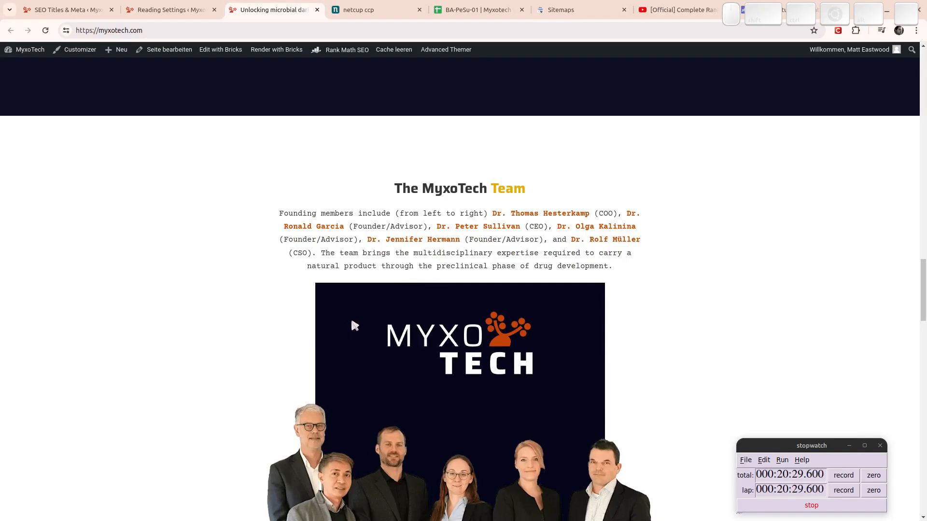
{"action": "key", "text": "super"}
{"action": "left_click", "coordinate": [698, 141]}
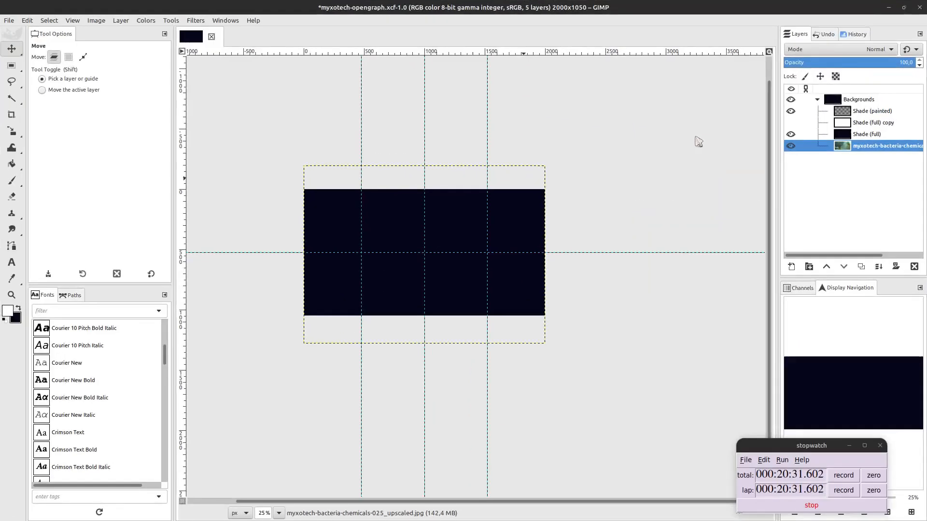
Set Shade (full) to about 77% opacity and move the bacteria photo layer 208 px lower.
{"action": "left_click", "coordinate": [867, 137]}
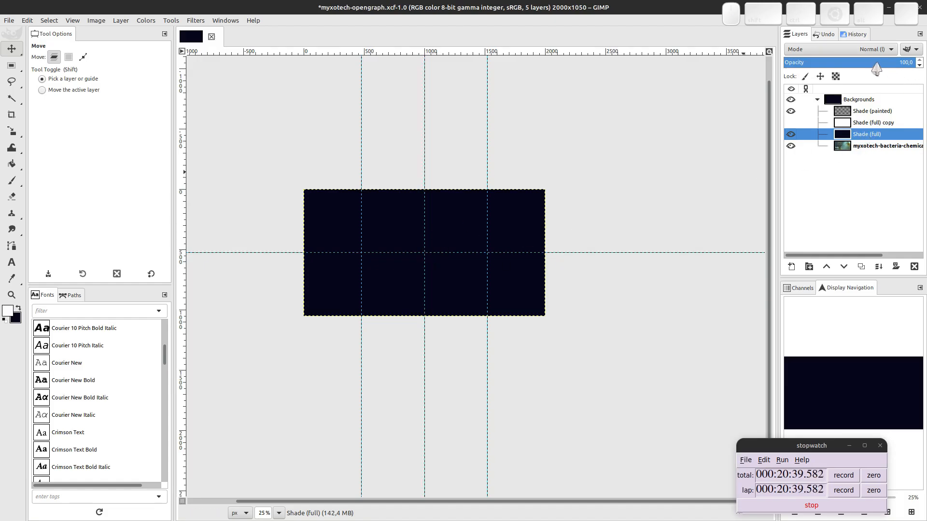
{"action": "left_click_drag", "start_coordinate": [876, 69], "coordinate": [876, 69]}
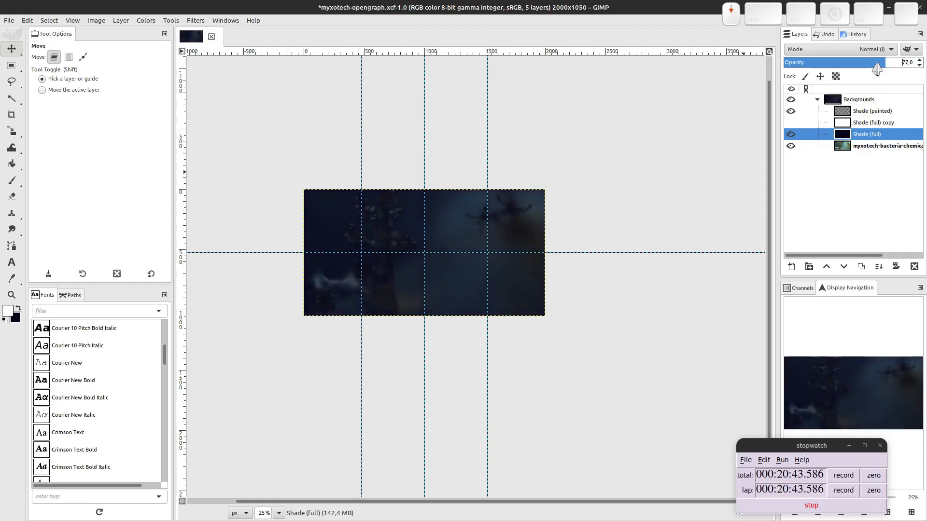
{"action": "left_click", "coordinate": [883, 147]}
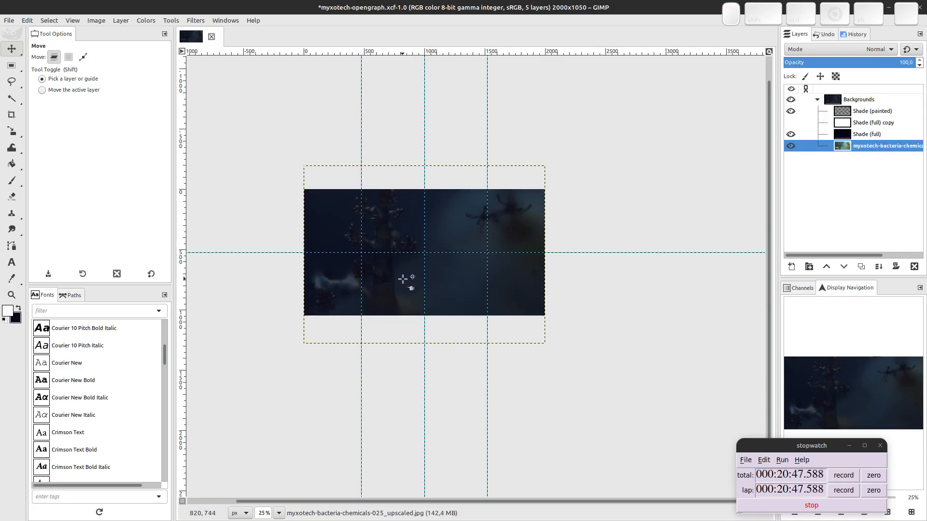
{"action": "left_click_drag", "start_coordinate": [402, 279], "coordinate": [393, 296]}
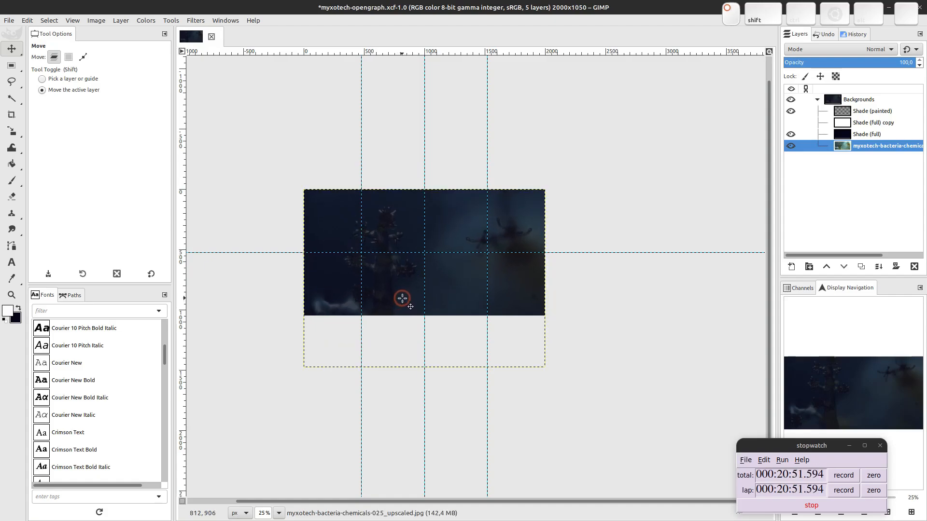
{"action": "scroll", "coordinate": [497, 217], "scroll_direction": "up", "scroll_amount": 5}
{"action": "scroll", "coordinate": [348, 290], "scroll_direction": "down", "scroll_amount": 6}
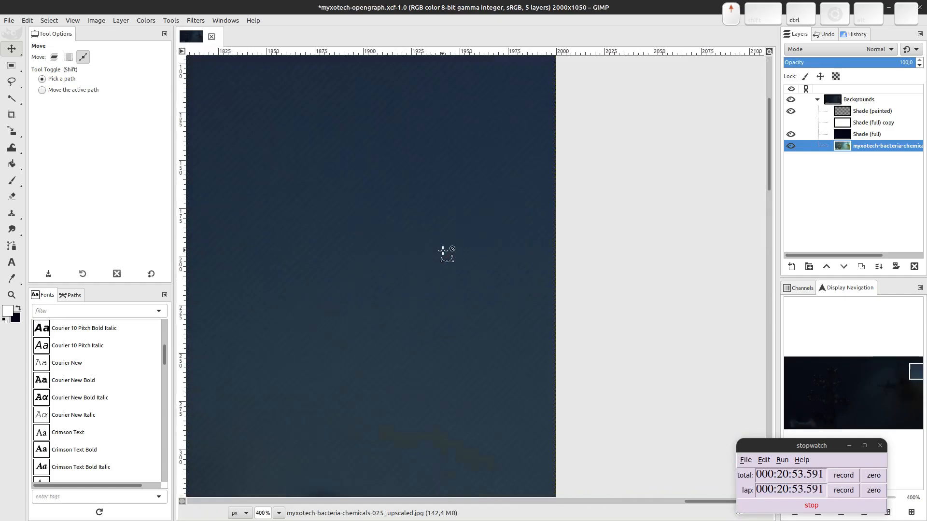
{"action": "scroll", "coordinate": [444, 257], "scroll_direction": "up", "scroll_amount": 3}
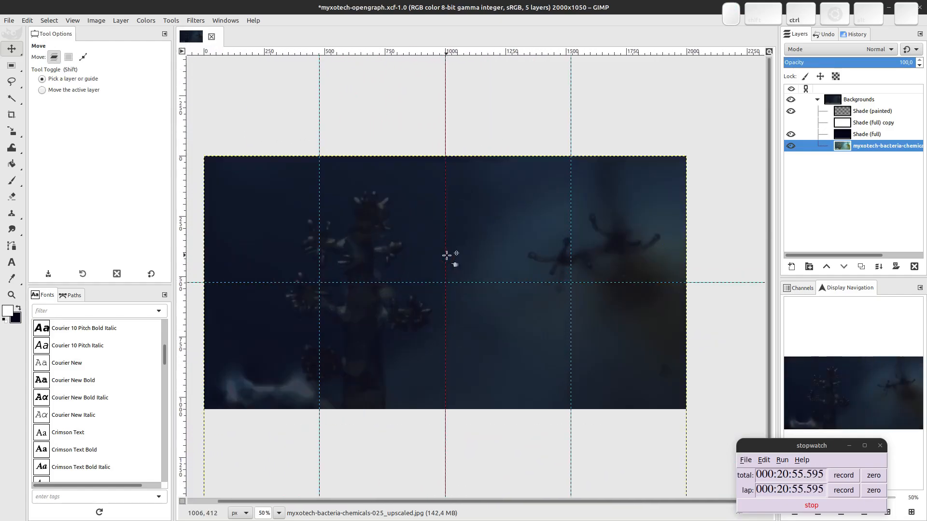
{"action": "scroll", "coordinate": [447, 256], "scroll_direction": "down", "scroll_amount": 1}
{"action": "key", "text": "super"}
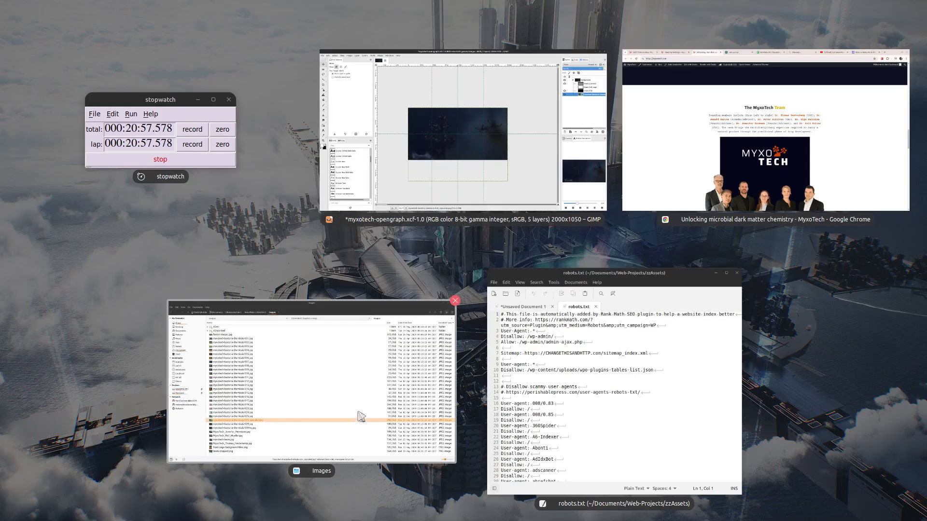
In Nemo, go to PeSu Peter x MyxoTech > Resources > 2024-04-02 Graphics + Imgs and scroll to the logos.
{"action": "left_click", "coordinate": [356, 414]}
{"action": "left_click", "coordinate": [269, 38]}
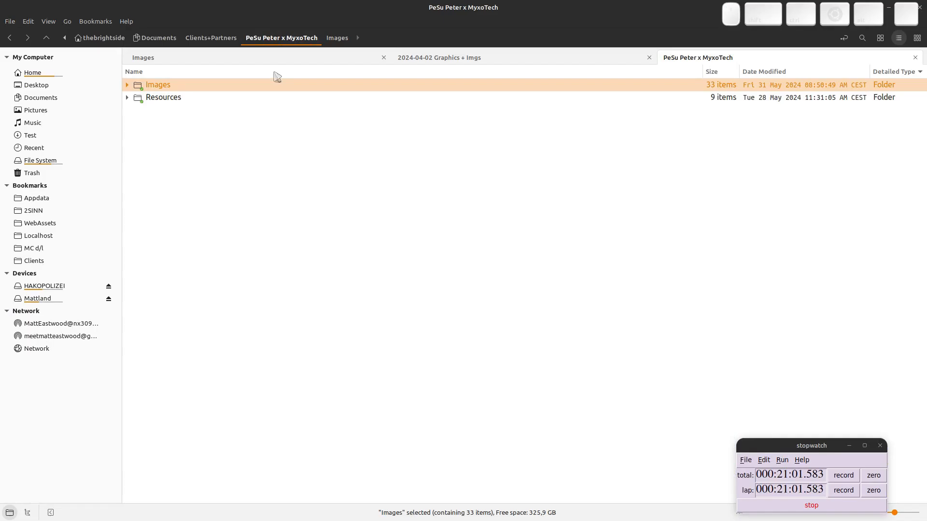
{"action": "left_click", "coordinate": [175, 96]}
{"action": "double_click", "coordinate": [177, 99]}
{"action": "left_click", "coordinate": [176, 98]}
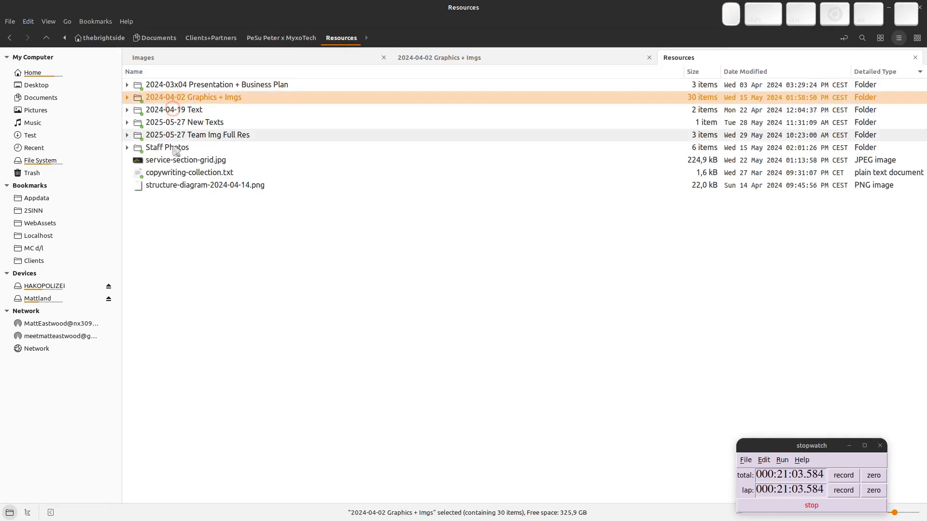
{"action": "double_click", "coordinate": [180, 97]}
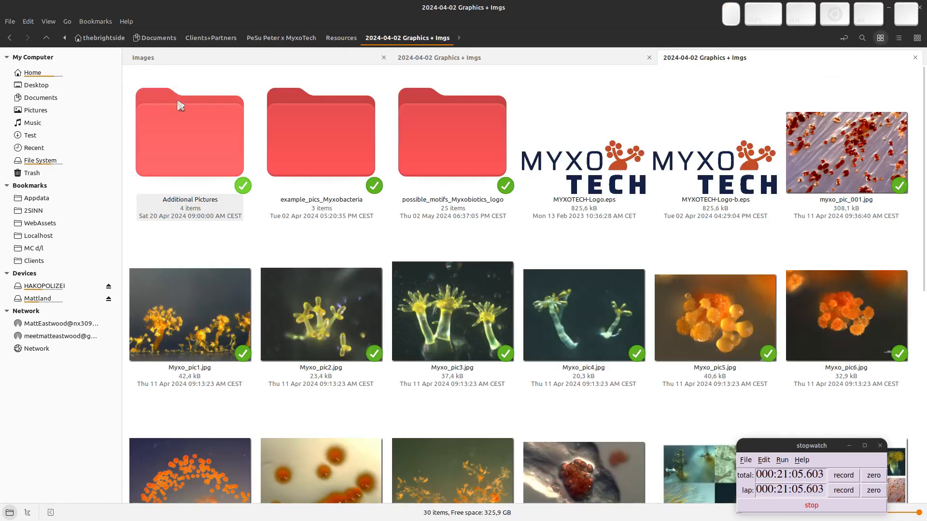
{"action": "scroll", "coordinate": [357, 239], "scroll_direction": "down", "scroll_amount": 6}
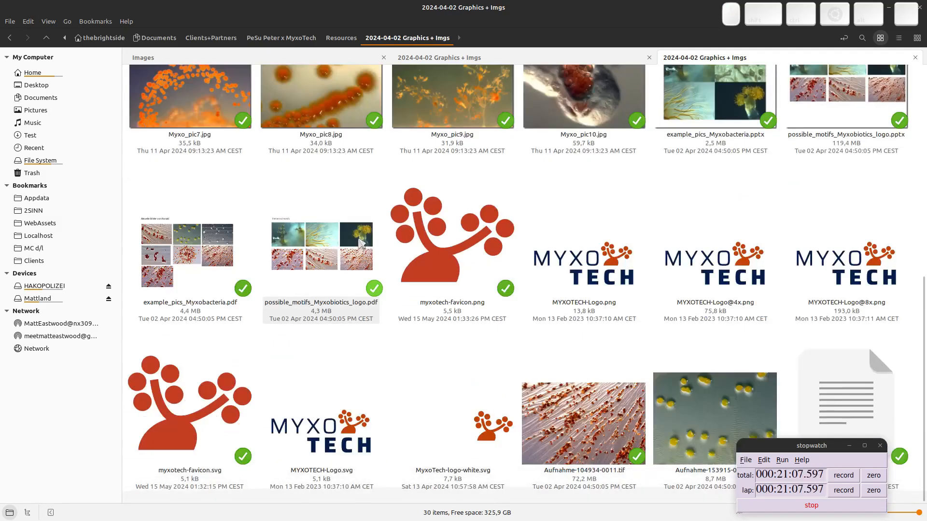
Import MyxoTech-logo-white.svg into the image, rendered at 1000 × 433 px.
{"action": "key", "text": "alt+Tab"}
{"action": "left_click_drag", "start_coordinate": [448, 428], "coordinate": [420, 260]}
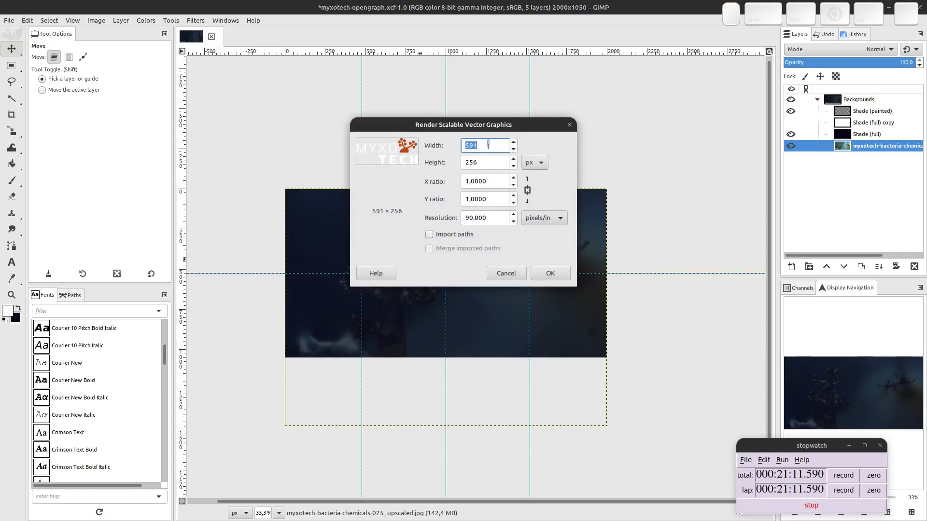
{"action": "type", "text": "100"}
{"action": "key", "text": "Tab"}
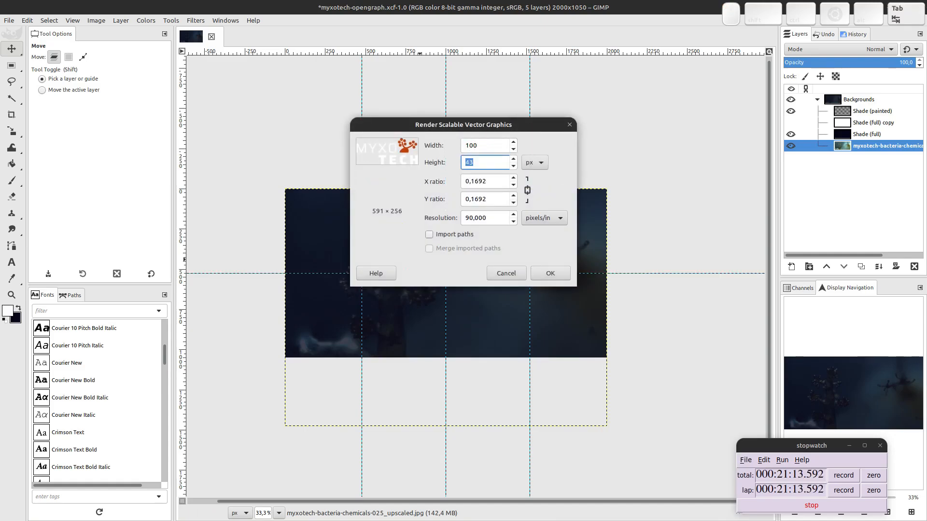
{"action": "key", "text": "shift+Tab"}
{"action": "type", "text": "1000"}
{"action": "key", "text": "Tab"}
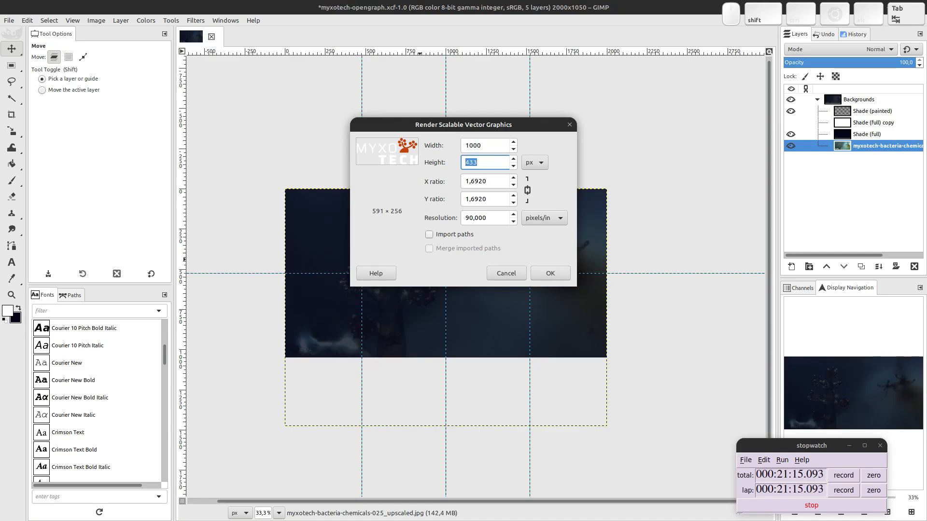
{"action": "left_click", "coordinate": [555, 270]}
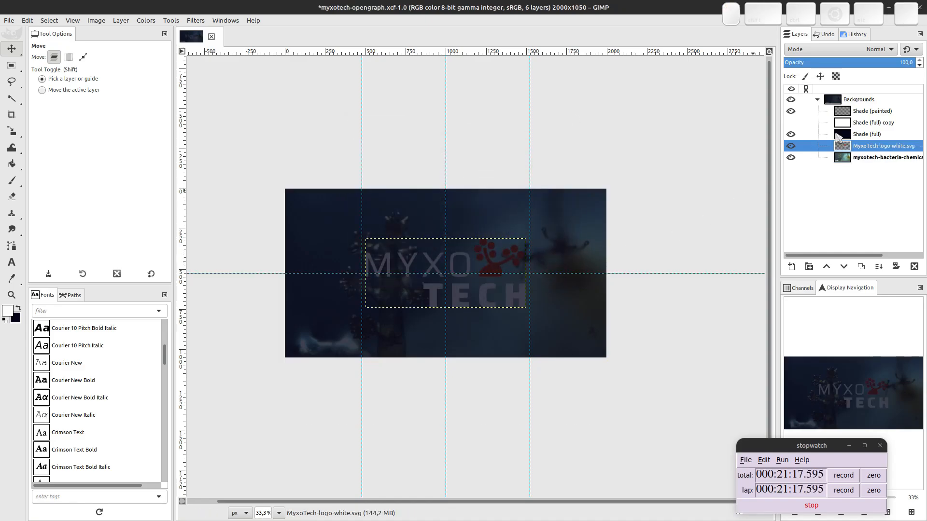
Move the logo layer to the top, scale it to 853 × 369 px and place it upper middle.
{"action": "left_click_drag", "start_coordinate": [864, 150], "coordinate": [861, 95]}
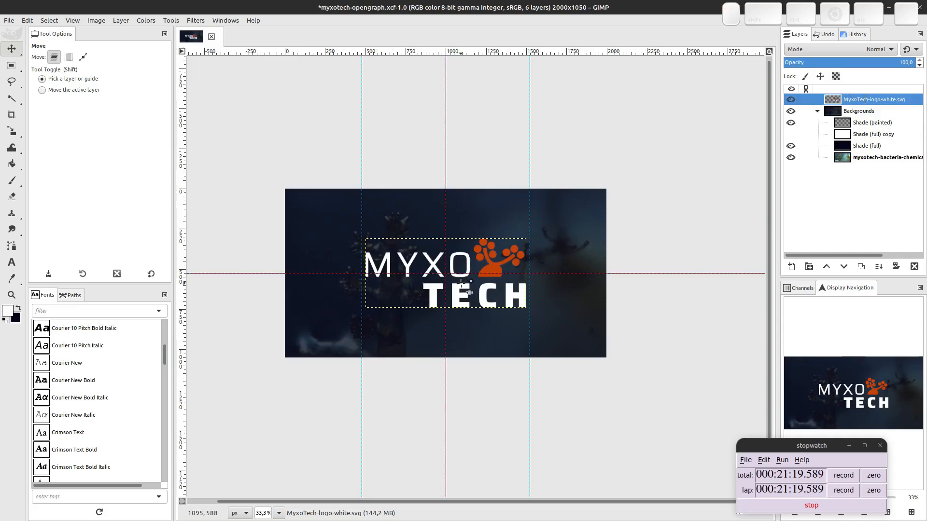
{"action": "key", "text": "shift+s"}
{"action": "left_click", "coordinate": [383, 252]}
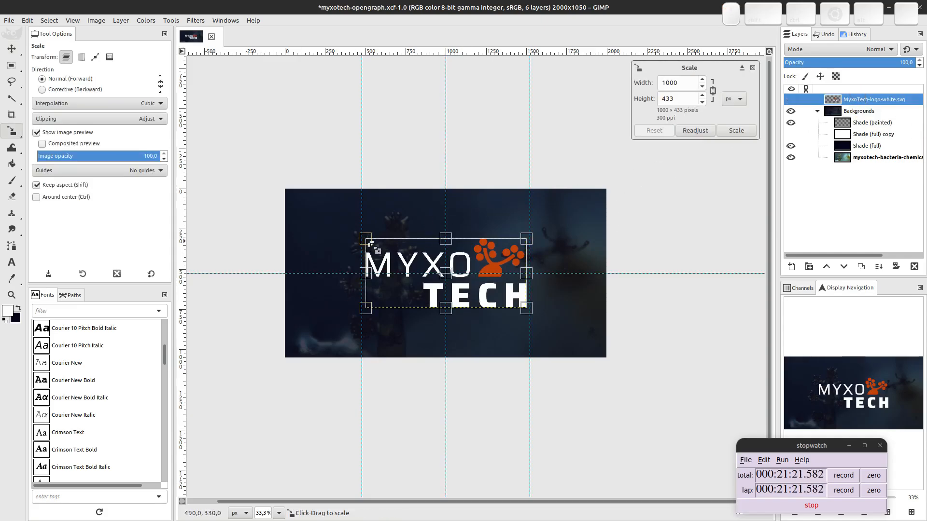
{"action": "left_click_drag", "start_coordinate": [367, 239], "coordinate": [391, 250]}
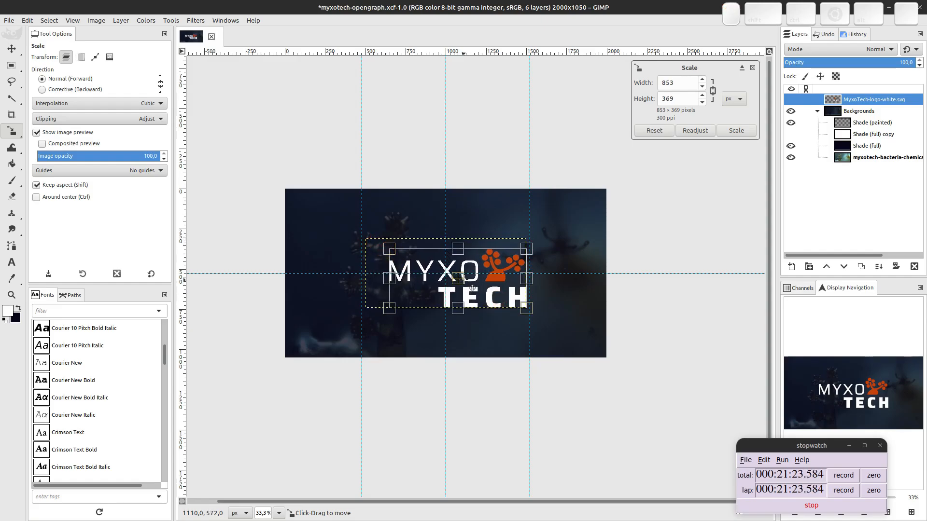
{"action": "left_click_drag", "start_coordinate": [460, 281], "coordinate": [449, 241]}
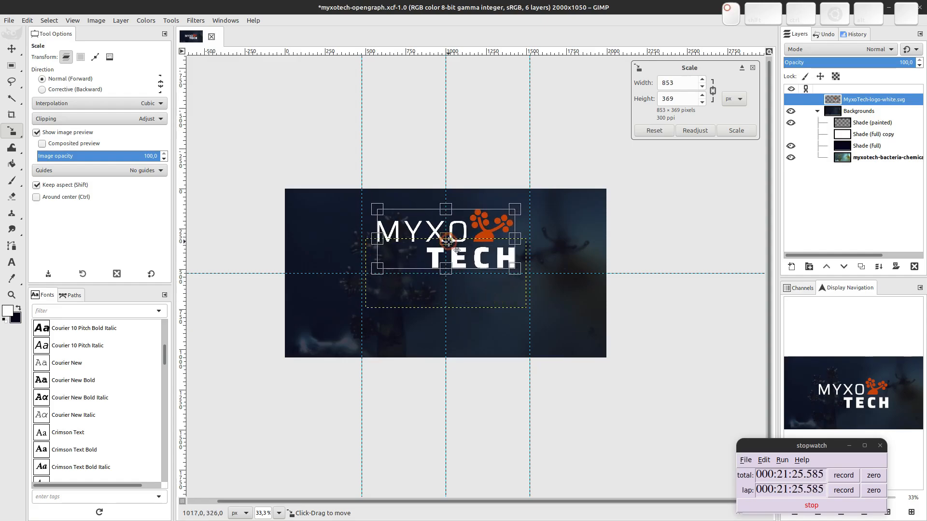
{"action": "left_click", "coordinate": [736, 131]}
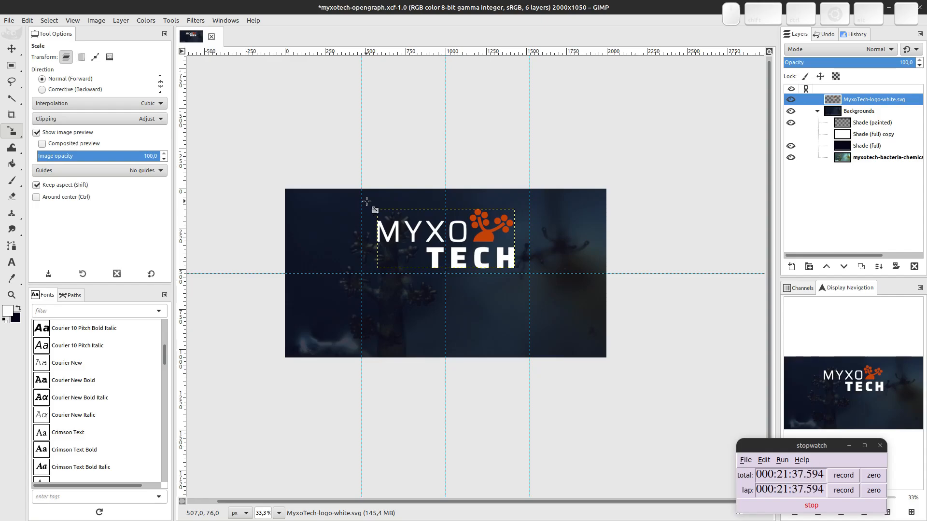
Open fb-preview-bad.jpg from zzAssets/SEO-Examples in the XnView MP viewer.
{"action": "key", "text": "ctrl+alt+Down"}
{"action": "left_click", "coordinate": [704, 161]}
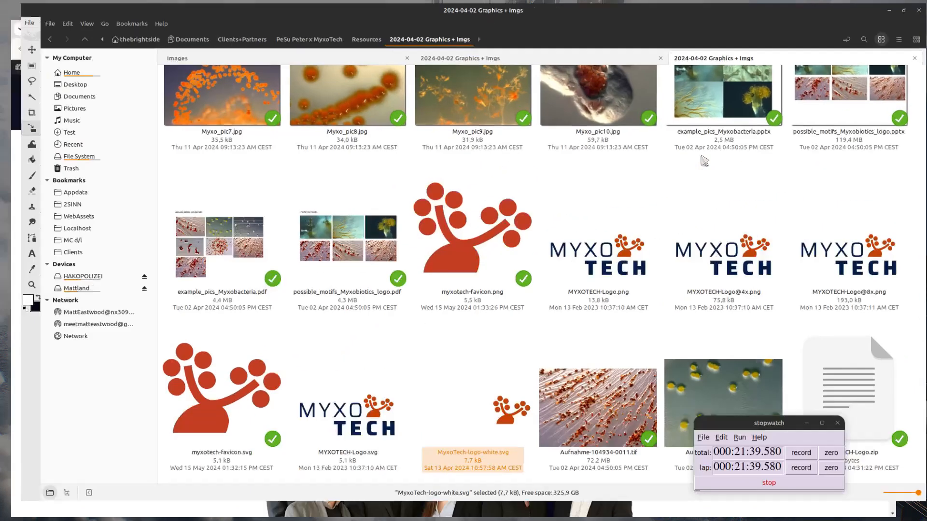
{"action": "scroll", "coordinate": [512, 222], "scroll_direction": "up", "scroll_amount": 6}
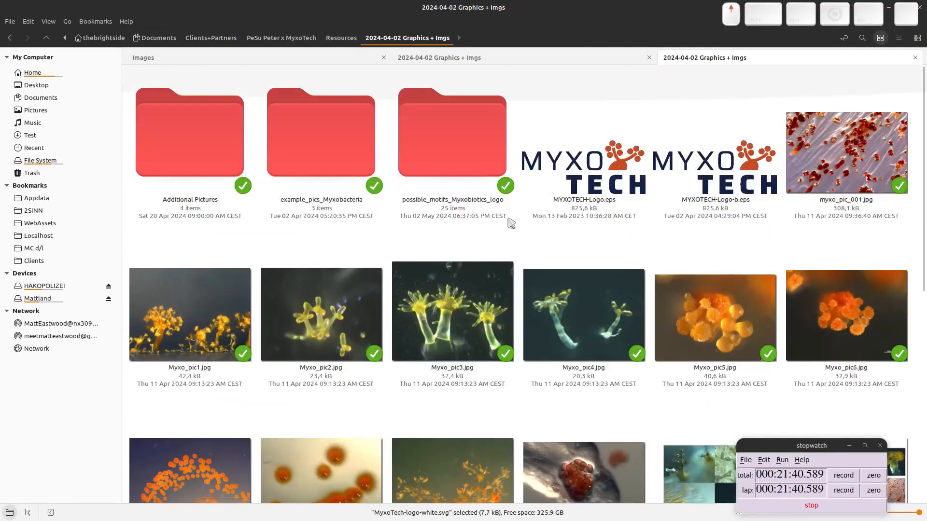
{"action": "left_click", "coordinate": [259, 62]}
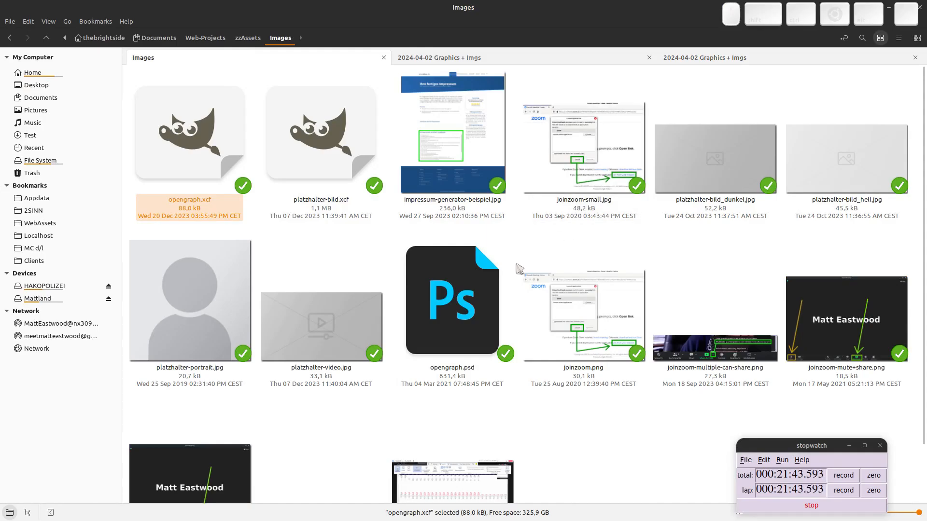
{"action": "left_click", "coordinate": [250, 37]}
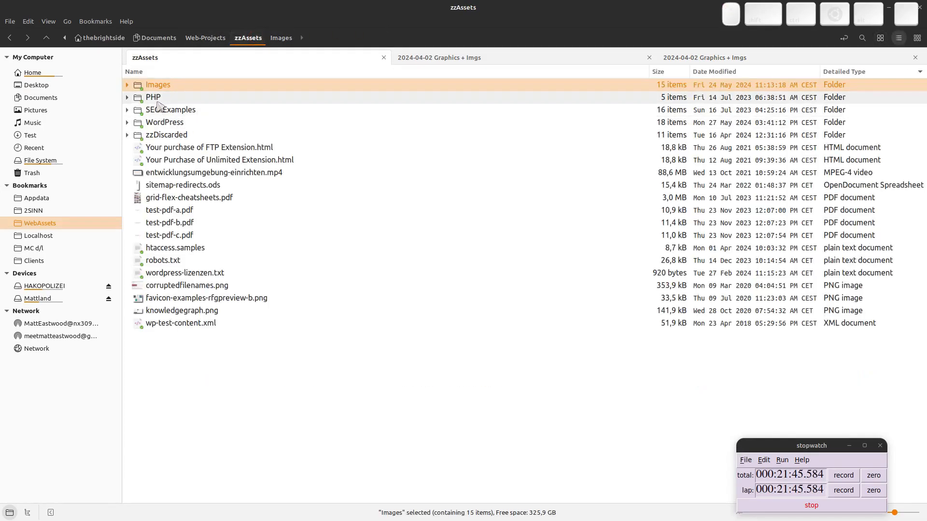
{"action": "double_click", "coordinate": [159, 108]}
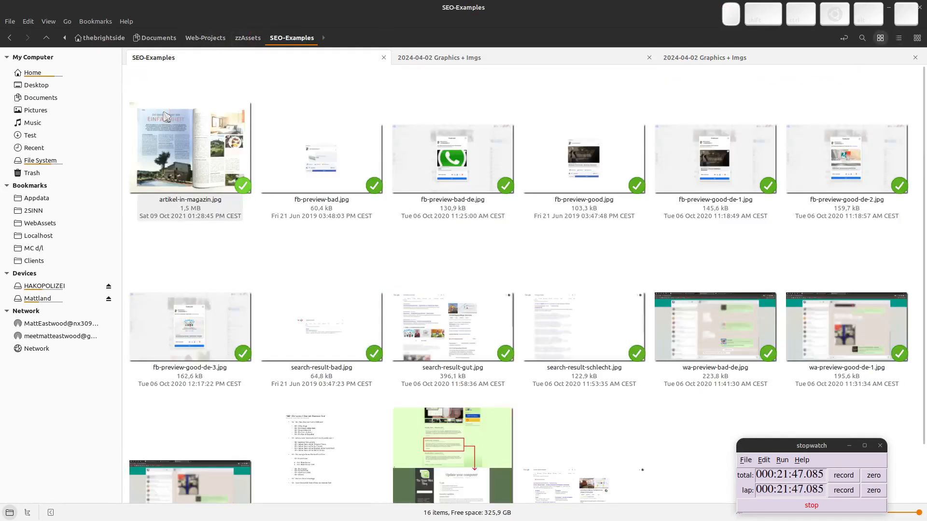
{"action": "double_click", "coordinate": [337, 152]}
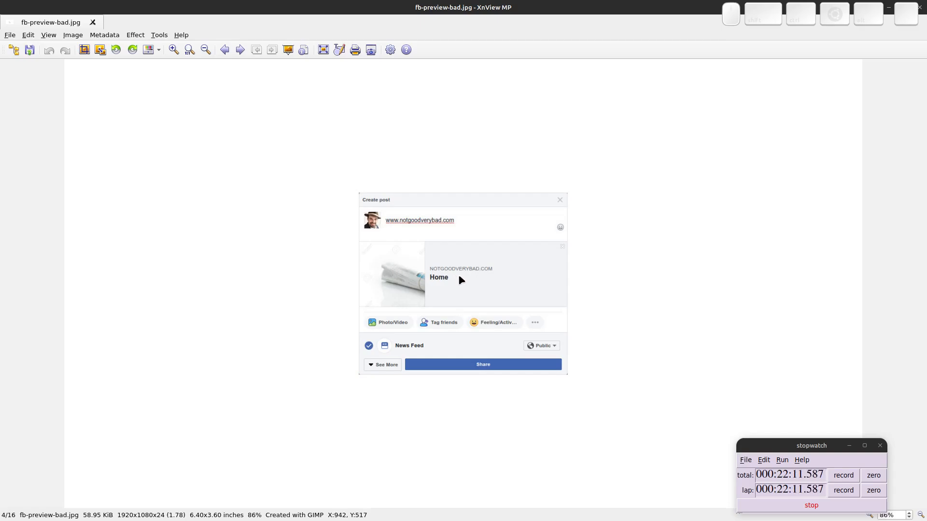
Bring the GIMP project forward from the window overview, then return to the overview.
{"action": "key", "text": "super"}
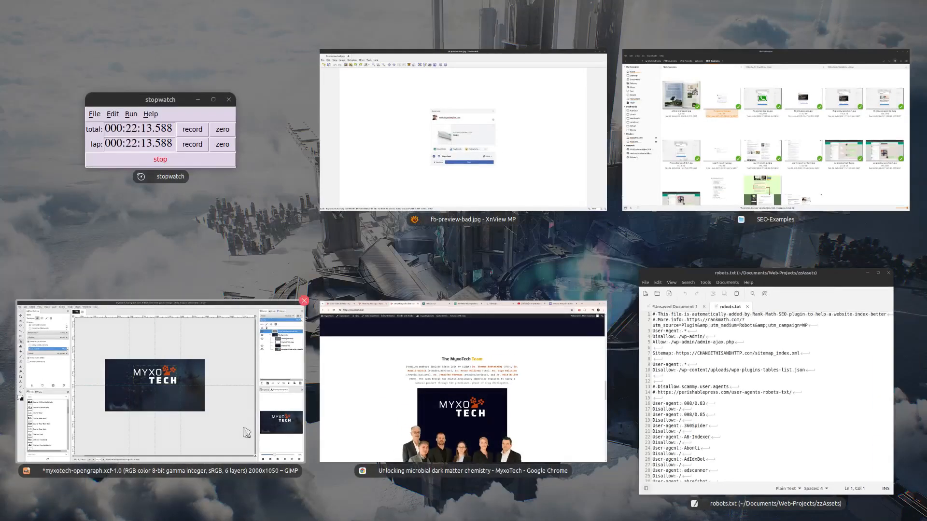
{"action": "left_click", "coordinate": [209, 412]}
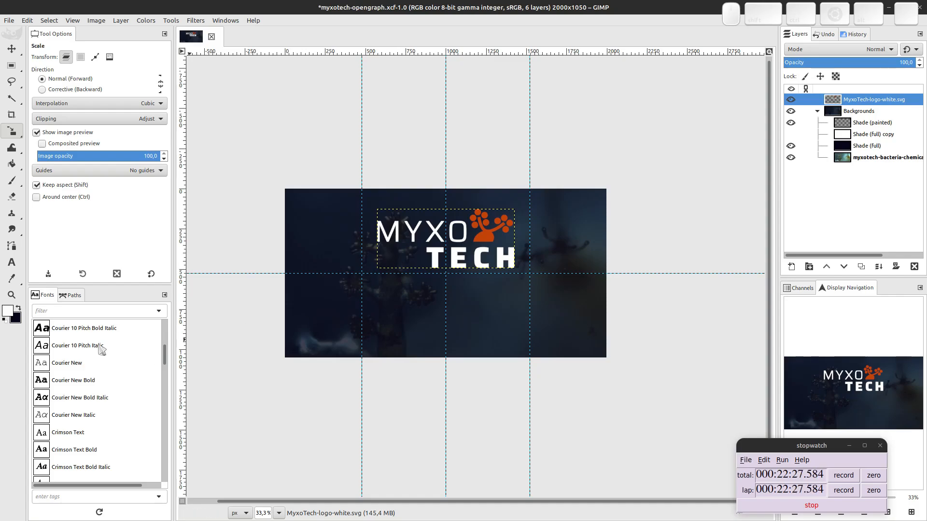
{"action": "key", "text": "ctrl+alt+Down"}
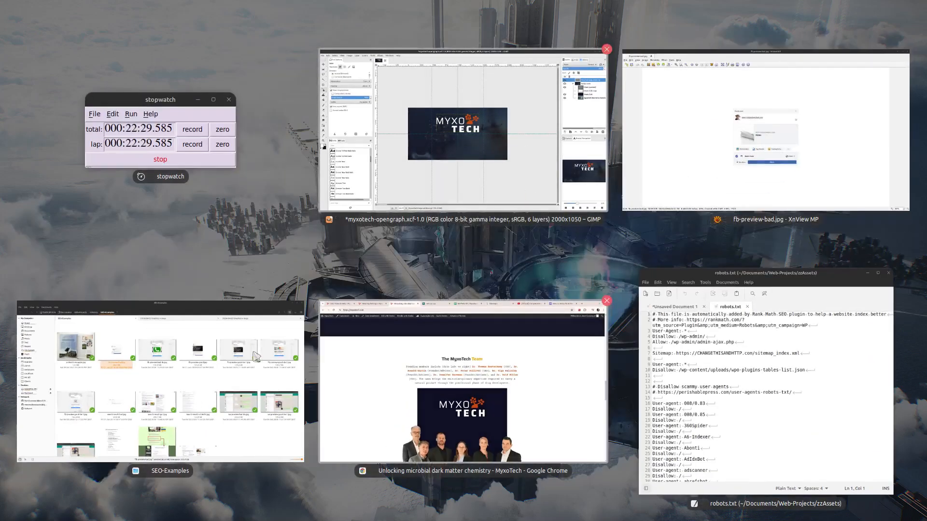
Inspect the MyxoTech team paragraph in Chrome DevTools, which reveals 16px Courier Prime.
{"action": "left_click", "coordinate": [369, 369]}
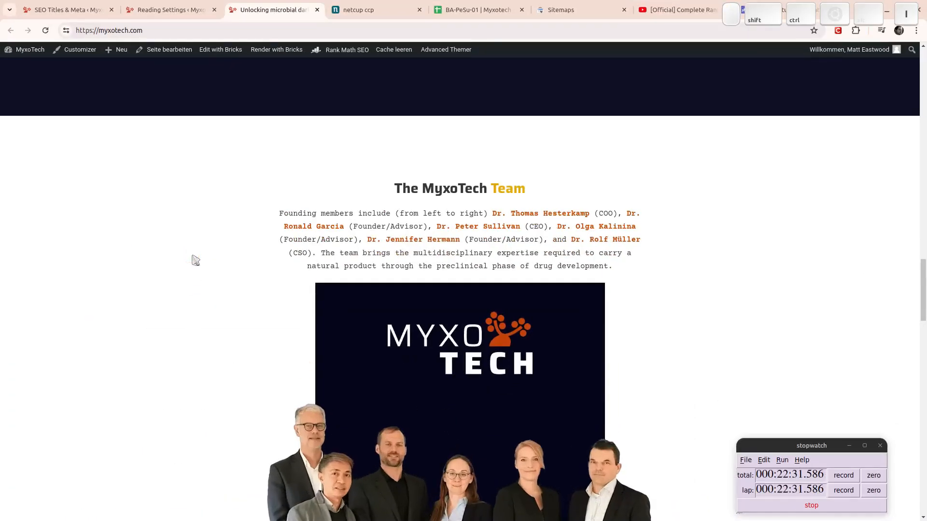
{"action": "key", "text": "ctrl+shift+i"}
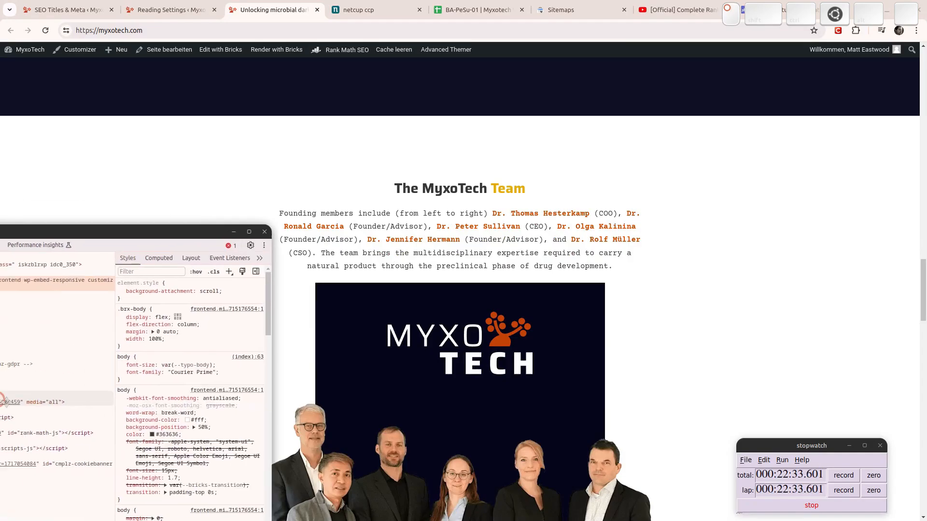
{"action": "left_click", "coordinate": [62, 334]}
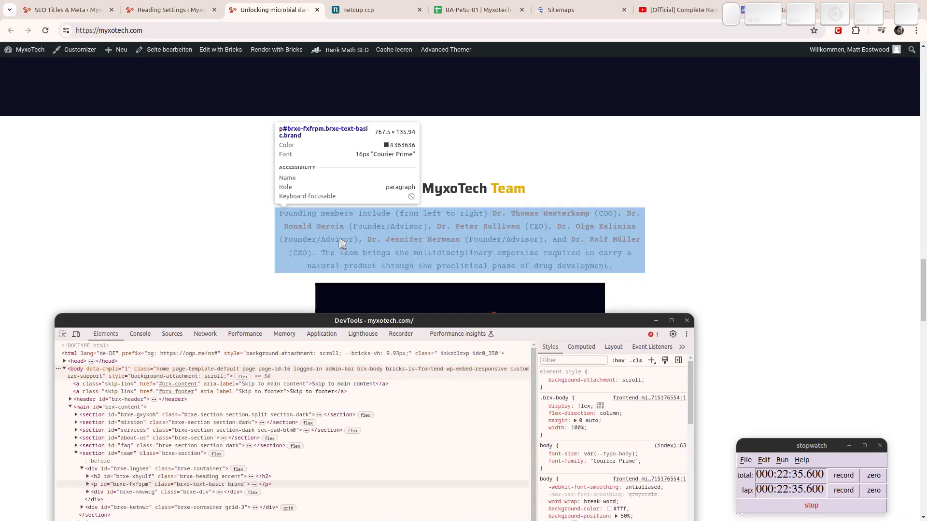
{"action": "left_click", "coordinate": [344, 249]}
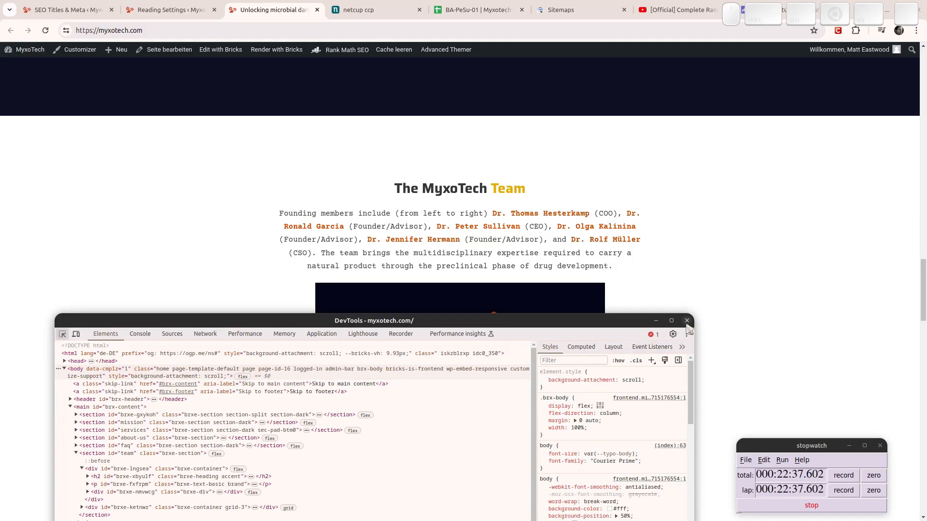
{"action": "key", "text": "super"}
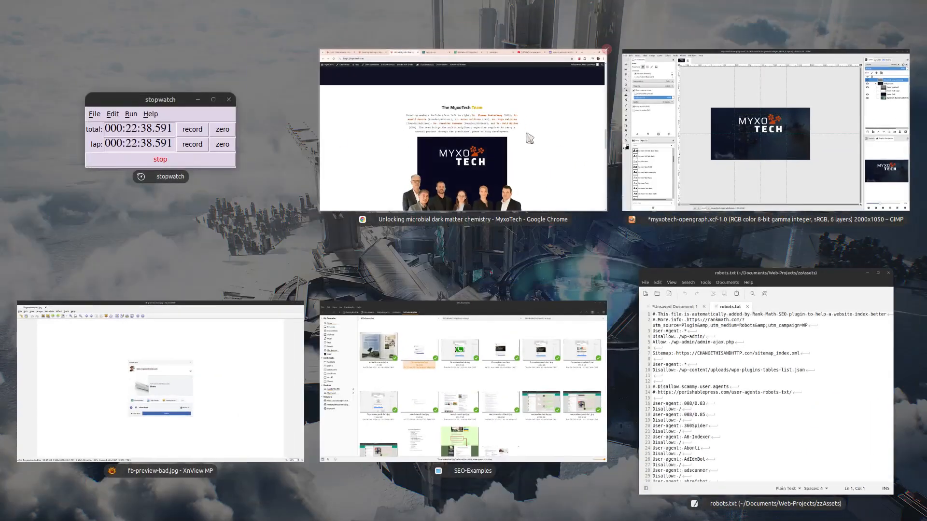
In GIMP's Fonts list, filter for 'cour' and then 't', and clear the filter.
{"action": "left_click", "coordinate": [763, 140]}
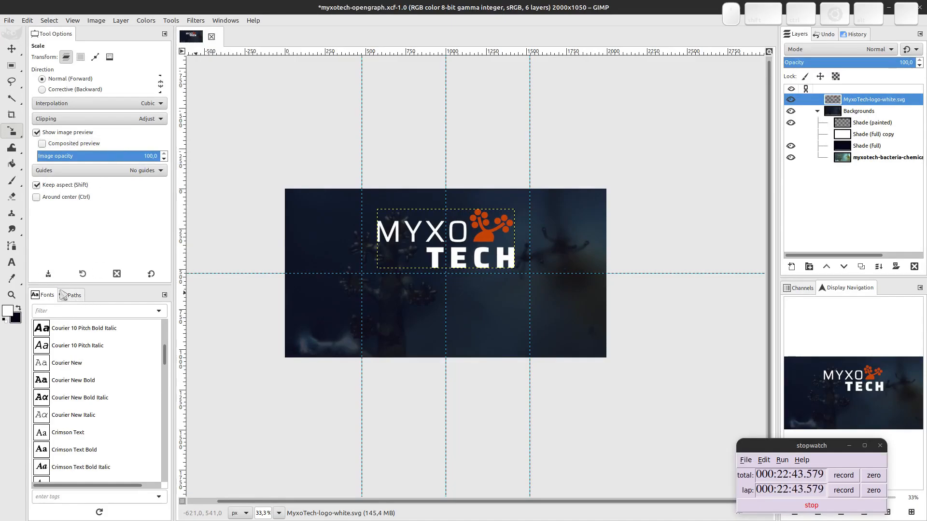
{"action": "left_click", "coordinate": [59, 310]}
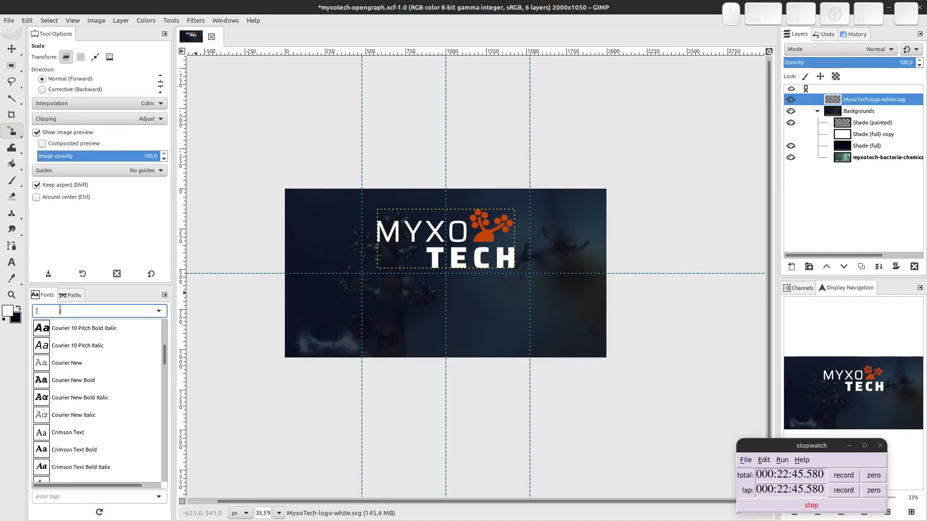
{"action": "type", "text": "cour"}
{"action": "key", "text": "shift+Home"}
{"action": "key", "text": "Delete"}
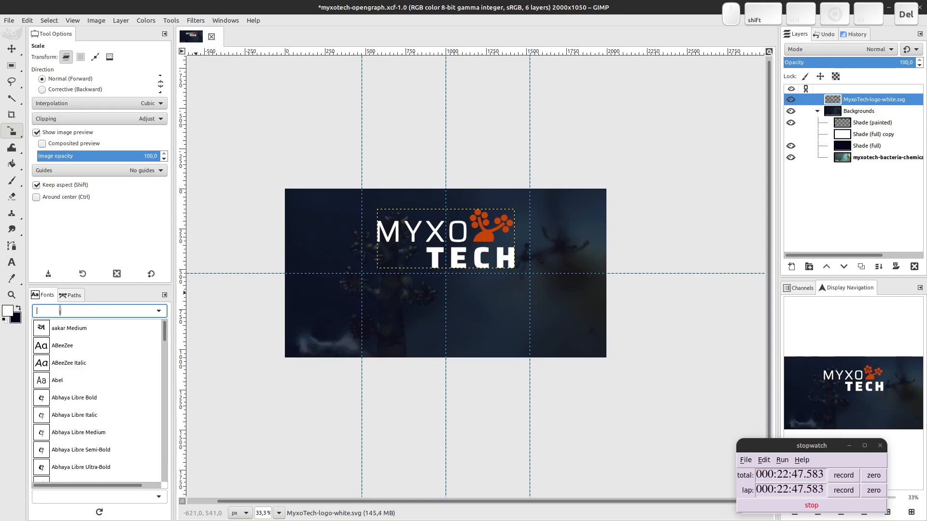
{"action": "type", "text": "t"}
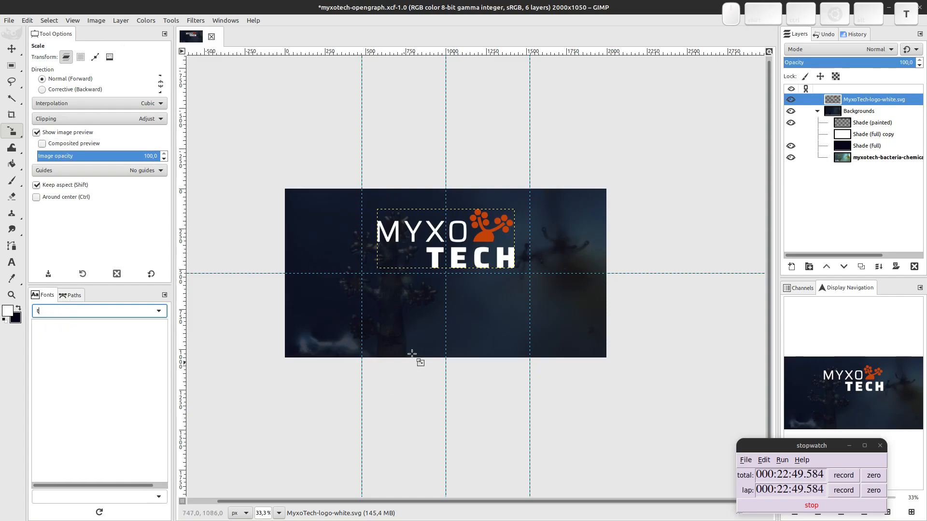
{"action": "key", "text": "BackSpace"}
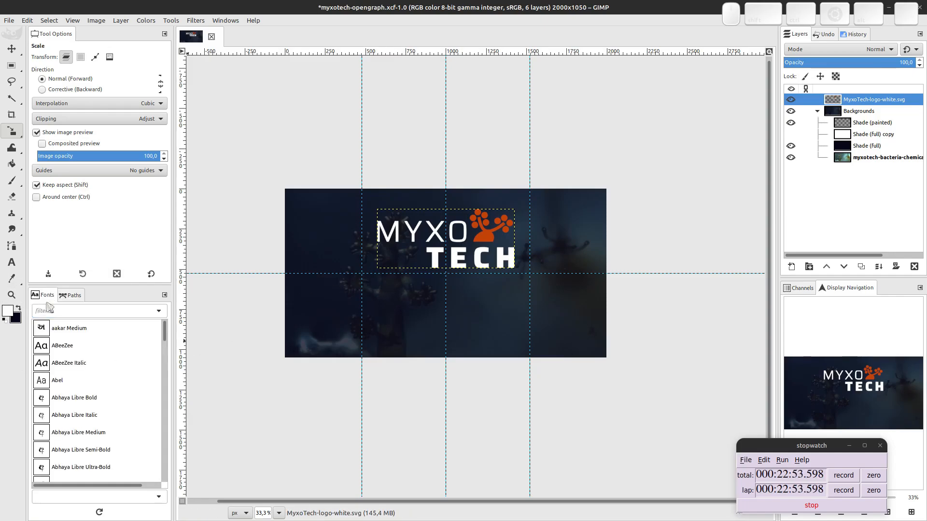
{"action": "scroll", "coordinate": [129, 416], "scroll_direction": "down", "scroll_amount": 5}
{"action": "scroll", "coordinate": [129, 416], "scroll_direction": "down", "scroll_amount": 2}
Filter the font list for 'alef', then clear it to restore the full list.
{"action": "left_click", "coordinate": [88, 312]}
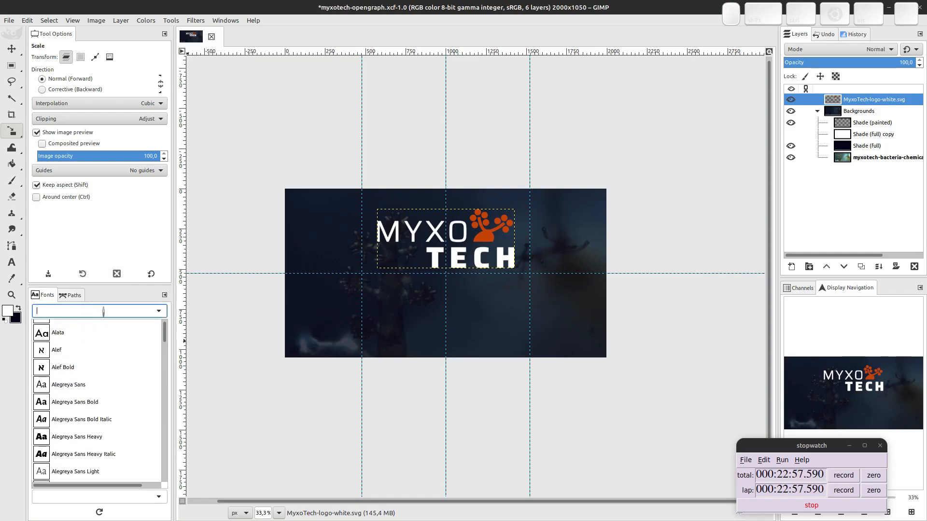
{"action": "type", "text": "alef"}
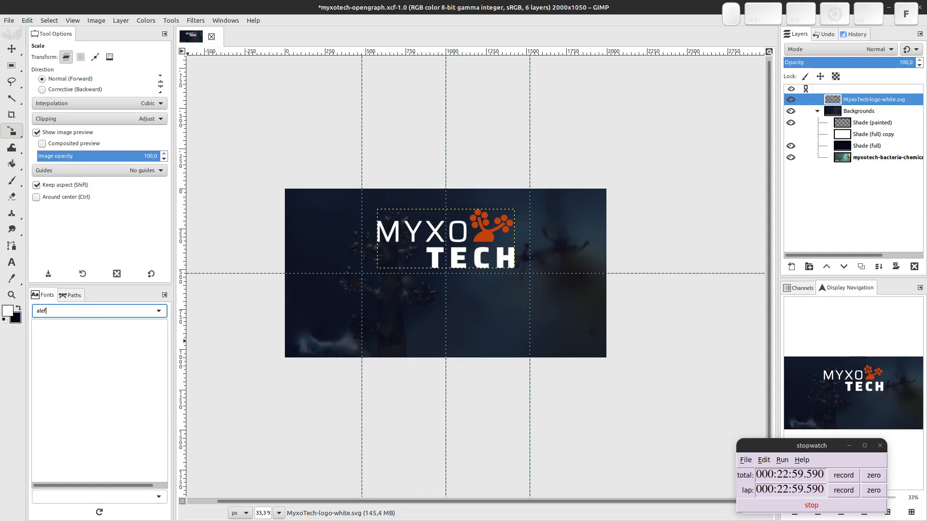
{"action": "key", "text": "Home"}
{"action": "key", "text": "shift+Right"}
{"action": "key", "text": "Home"}
{"action": "key", "text": "shift+End"}
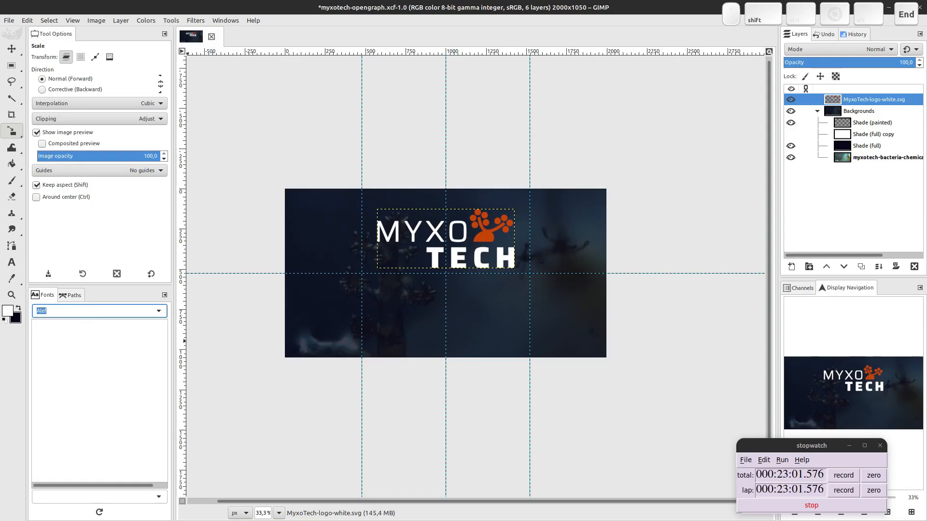
{"action": "key", "text": "Delete"}
{"action": "scroll", "coordinate": [137, 416], "scroll_direction": "down", "scroll_amount": 7}
{"action": "scroll", "coordinate": [131, 405], "scroll_direction": "up", "scroll_amount": 7}
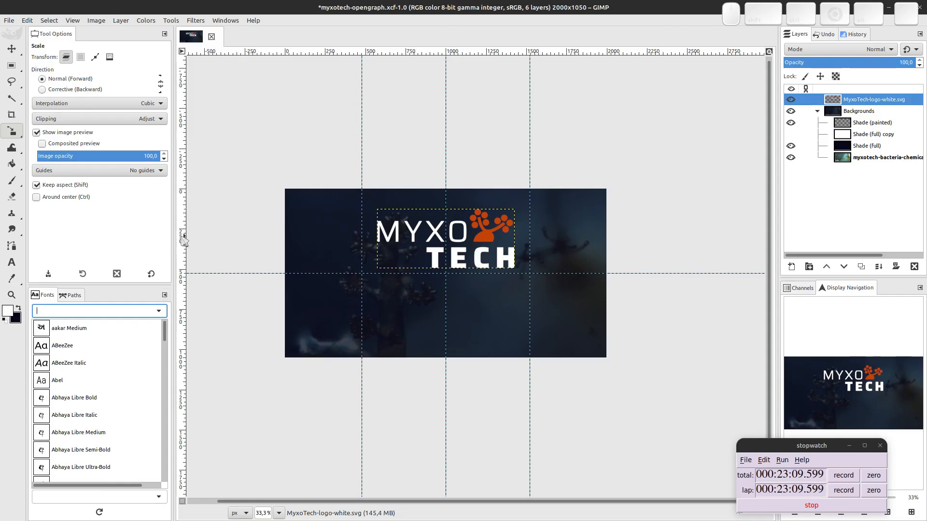
Start a text box below the logo with the Text tool and enter 'Cour' as its font.
{"action": "left_click", "coordinate": [12, 262]}
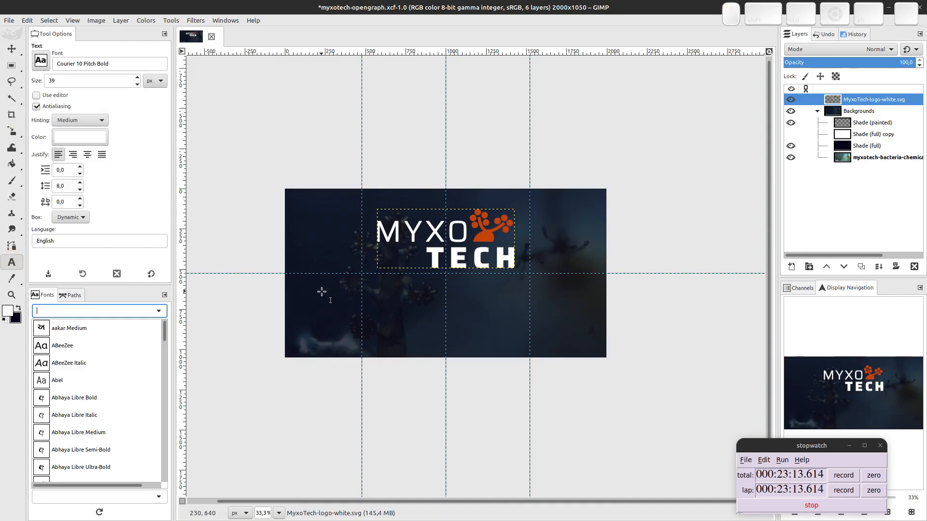
{"action": "type", "text": "t"}
{"action": "left_click", "coordinate": [376, 283]}
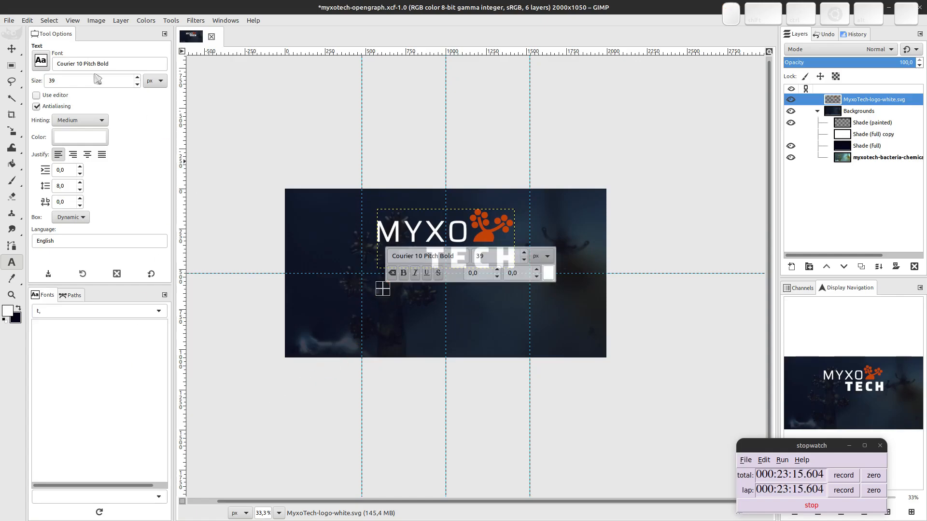
{"action": "left_click", "coordinate": [76, 62]}
{"action": "triple_click", "coordinate": [69, 63]}
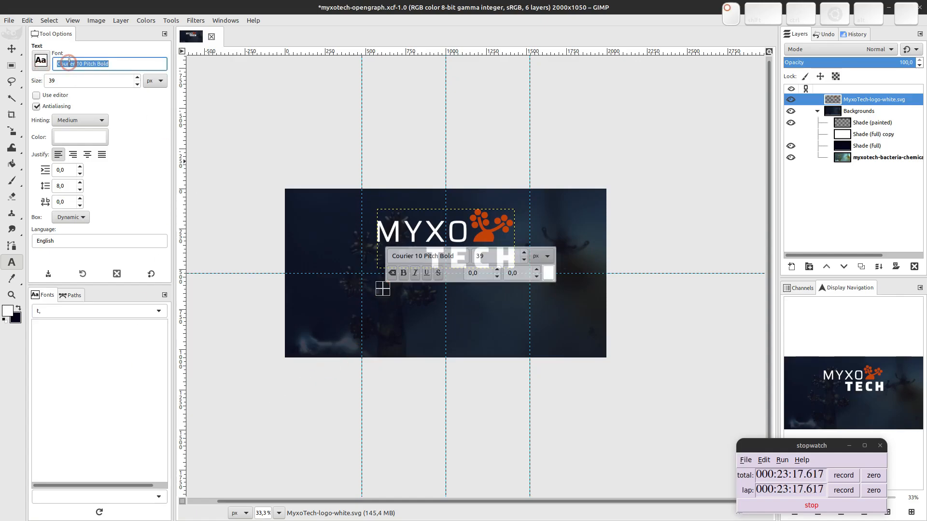
{"action": "type", "text": "Courier"}
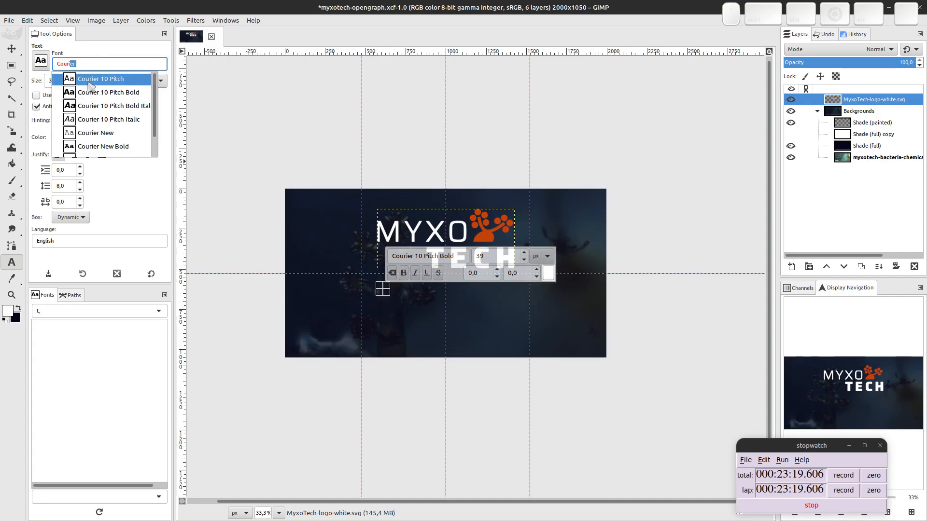
{"action": "scroll", "coordinate": [111, 107], "scroll_direction": "down", "scroll_amount": 2}
{"action": "scroll", "coordinate": [130, 133], "scroll_direction": "up", "scroll_amount": 2}
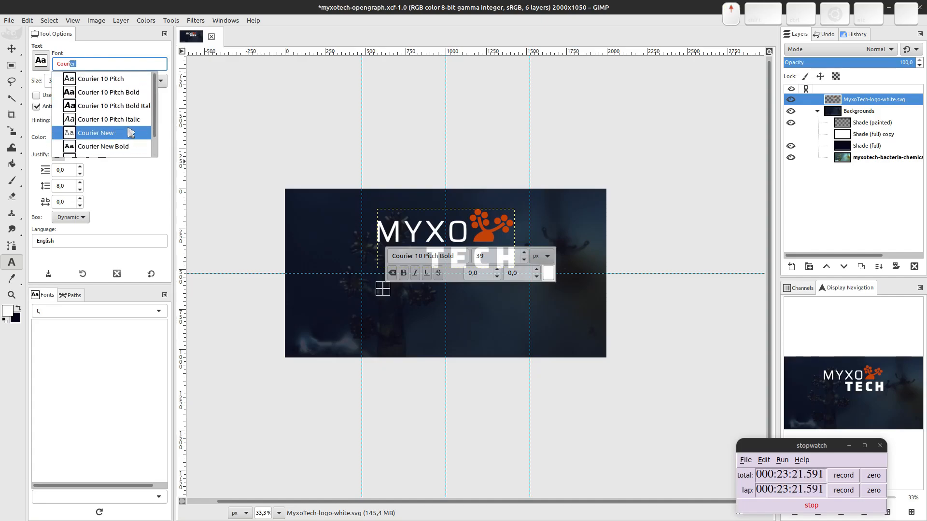
{"action": "key", "text": "Escape"}
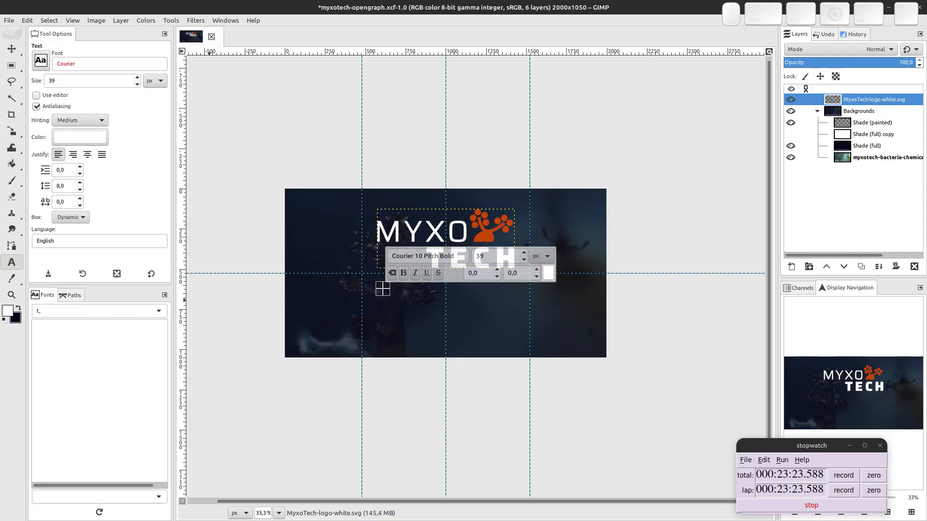
{"action": "key", "text": "super"}
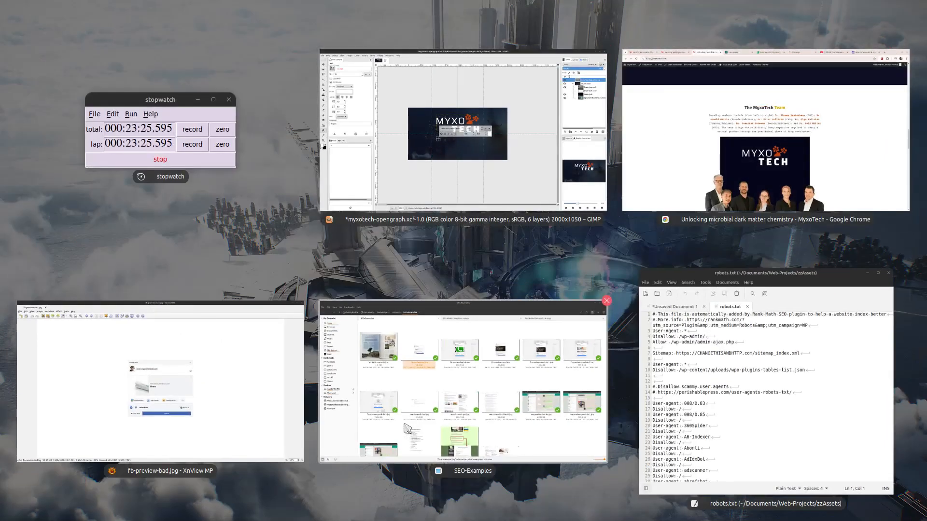
Load fonts.google.com in a new Chrome tab.
{"action": "left_click", "coordinate": [634, 186]}
{"action": "key", "text": "ctrl+t"}
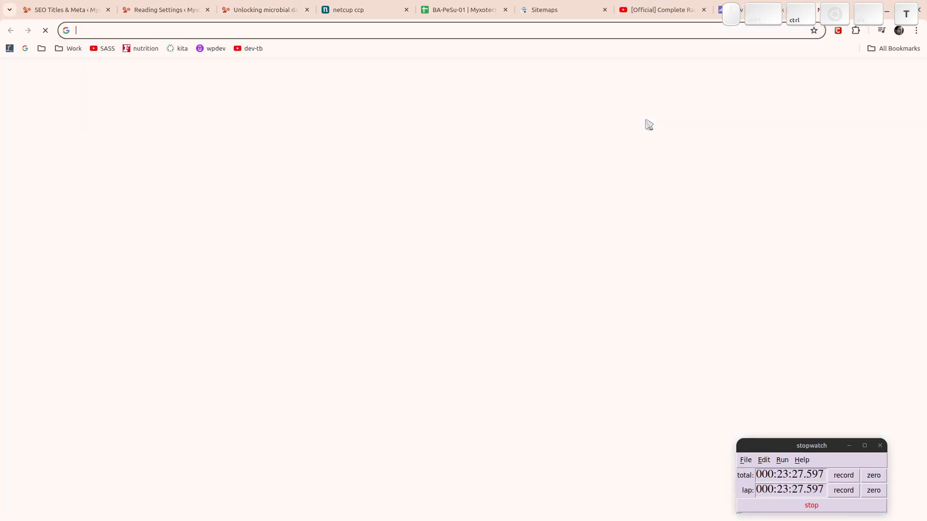
{"action": "type", "text": "google"}
{"action": "key", "text": "shift+Home"}
{"action": "type", "text": "foint"}
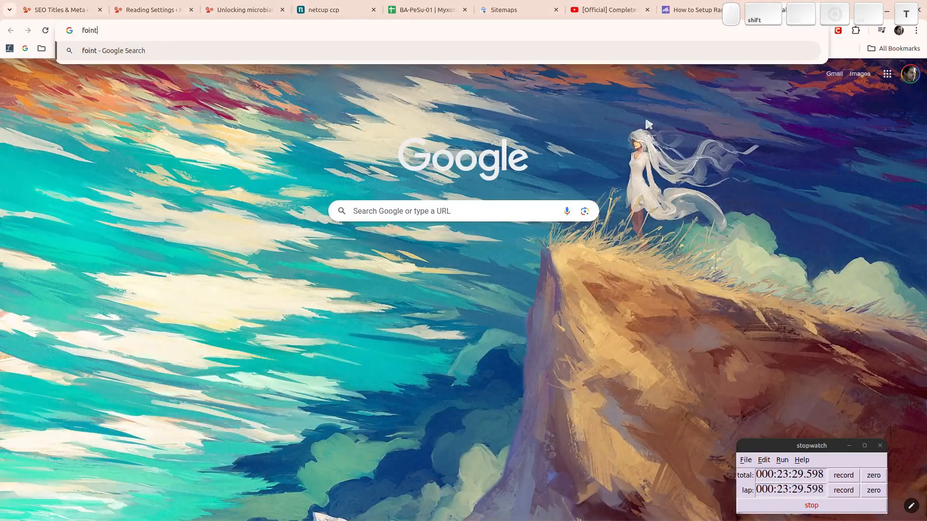
{"action": "key", "text": "BackSpace"}
{"action": "key", "text": "BackSpace"}
{"action": "key", "text": "BackSpace"}
{"action": "type", "text": "nts.google.com"}
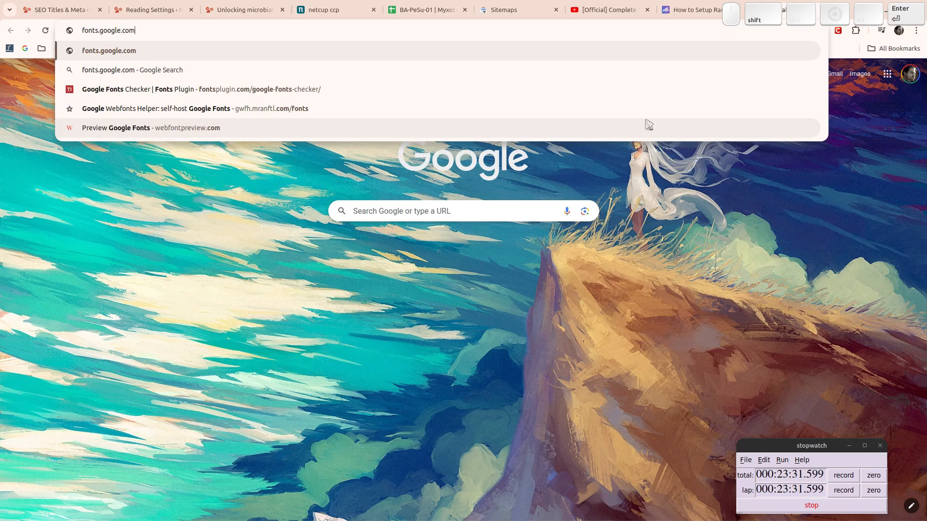
{"action": "key", "text": "Return"}
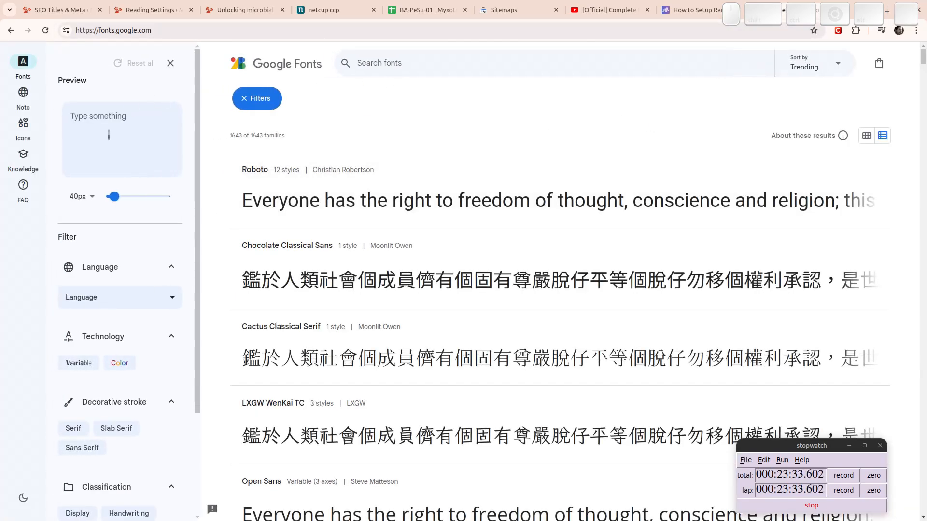
Search for Courier Prime and download the whole family as Courier_Prime.zip.
{"action": "left_click", "coordinate": [109, 134]}
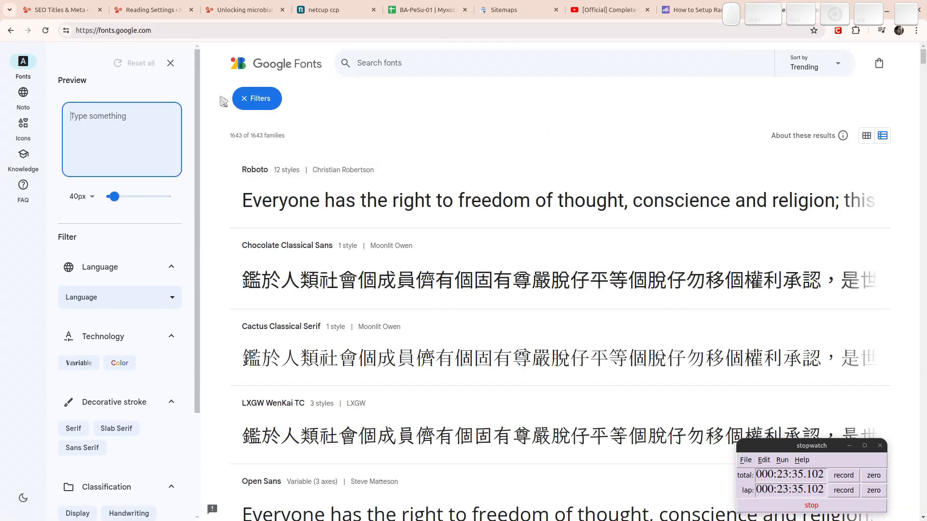
{"action": "left_click", "coordinate": [402, 60]}
{"action": "type", "text": "courier prime"}
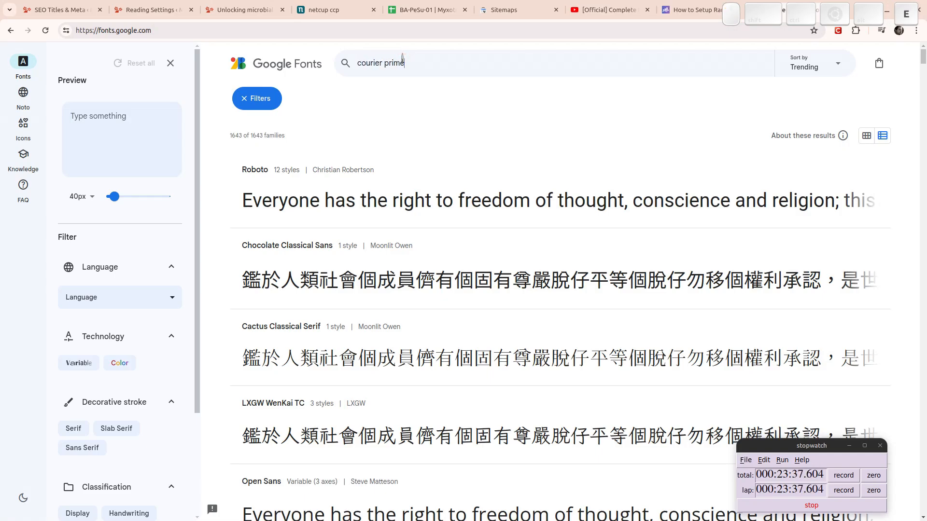
{"action": "left_click", "coordinate": [337, 189]}
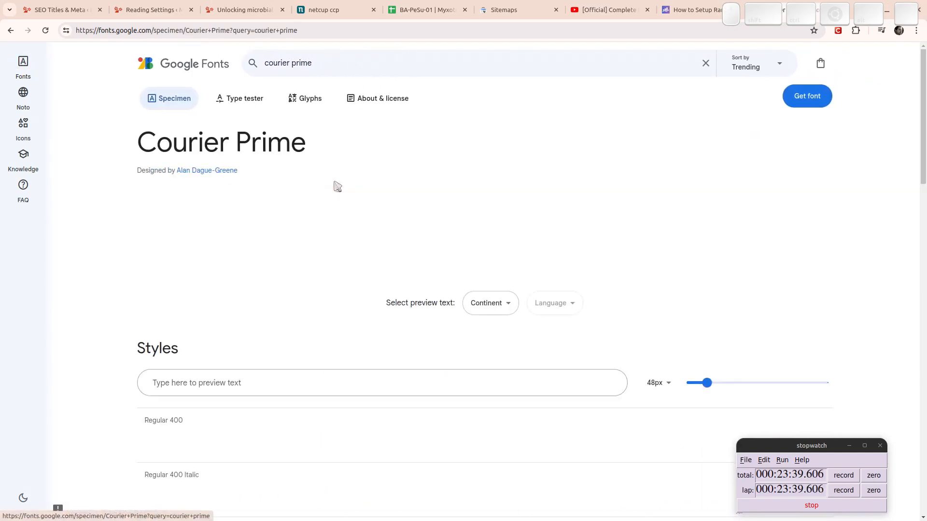
{"action": "left_click", "coordinate": [807, 95]}
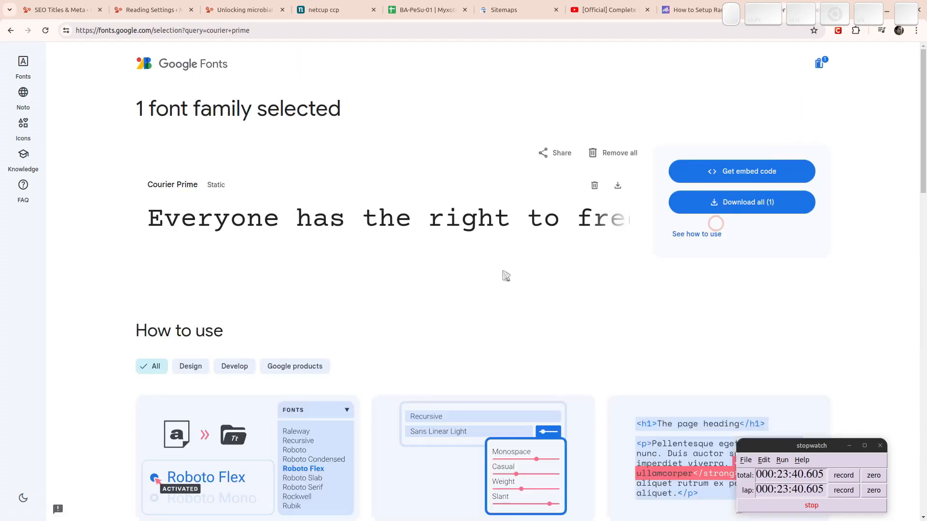
{"action": "left_click", "coordinate": [734, 203]}
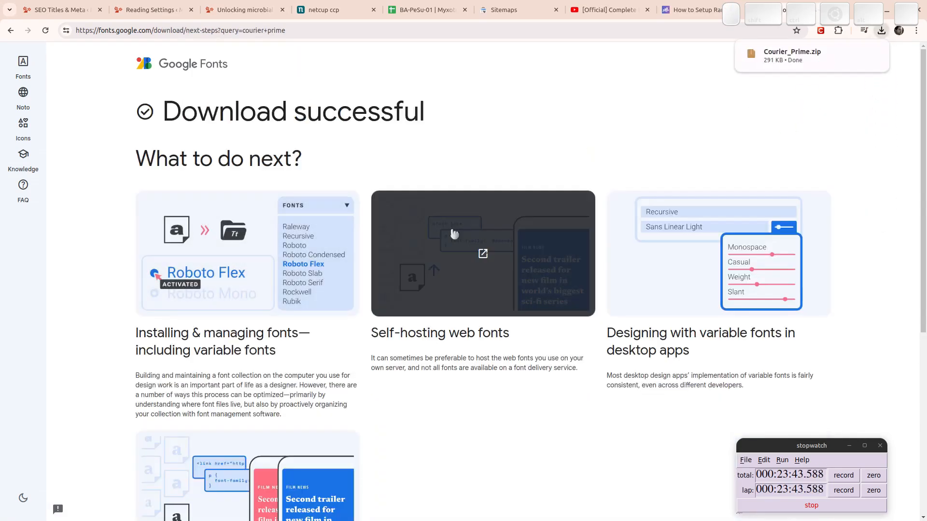
{"action": "key", "text": "super"}
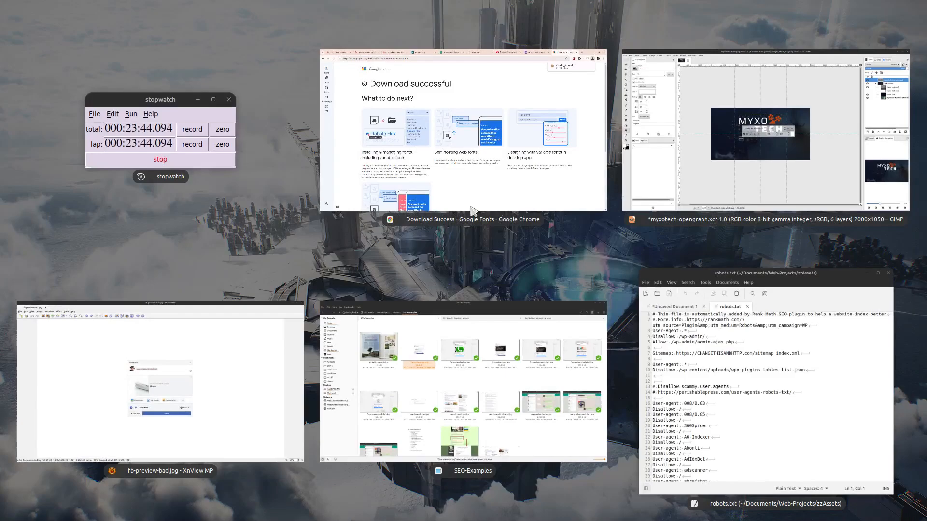
Open the Test folder in the file manager and select Courier_Prime.zip.
{"action": "left_click", "coordinate": [531, 418]}
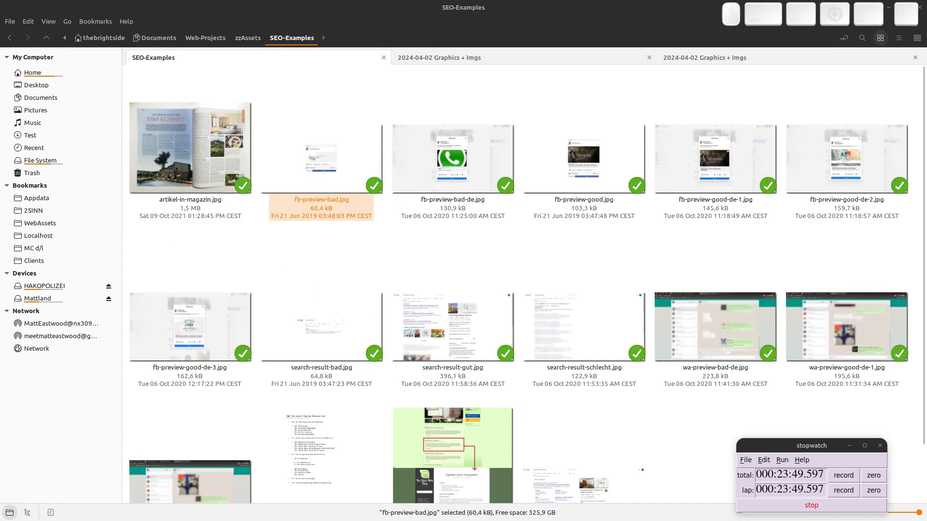
{"action": "left_click_drag", "start_coordinate": [0, 202], "coordinate": [186, 306]}
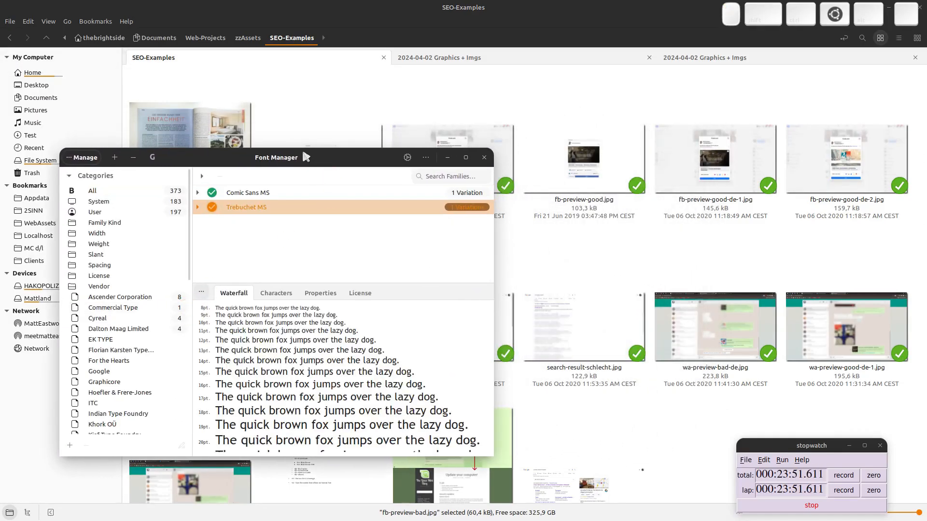
{"action": "left_click", "coordinate": [321, 4]}
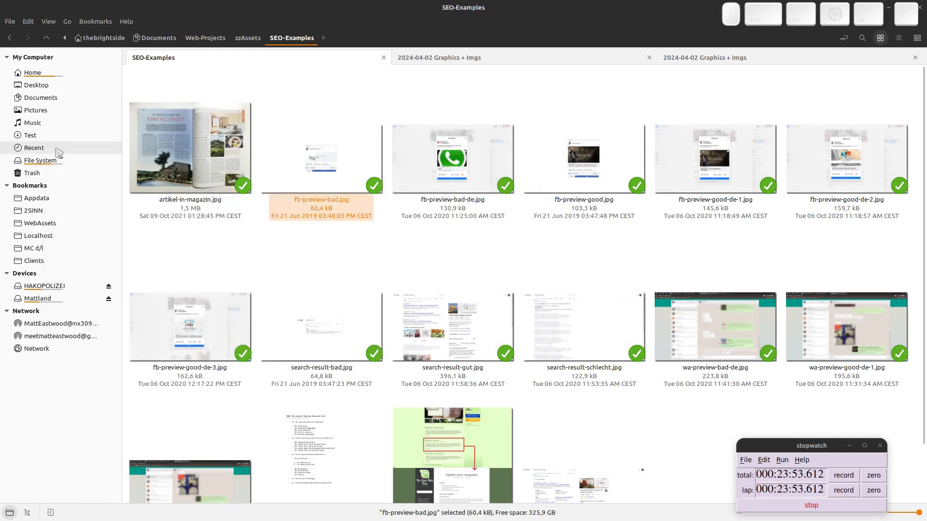
{"action": "left_click", "coordinate": [43, 135]}
{"action": "left_click", "coordinate": [174, 162]}
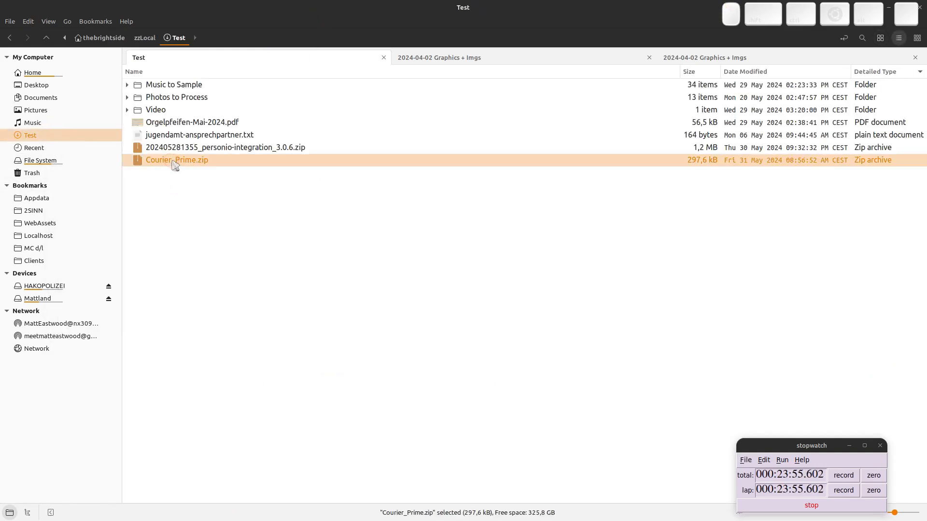
Drop Courier_Prime.zip into Font Manager to install it, then close Font Manager.
{"action": "left_click_drag", "start_coordinate": [138, 165], "coordinate": [668, 247]}
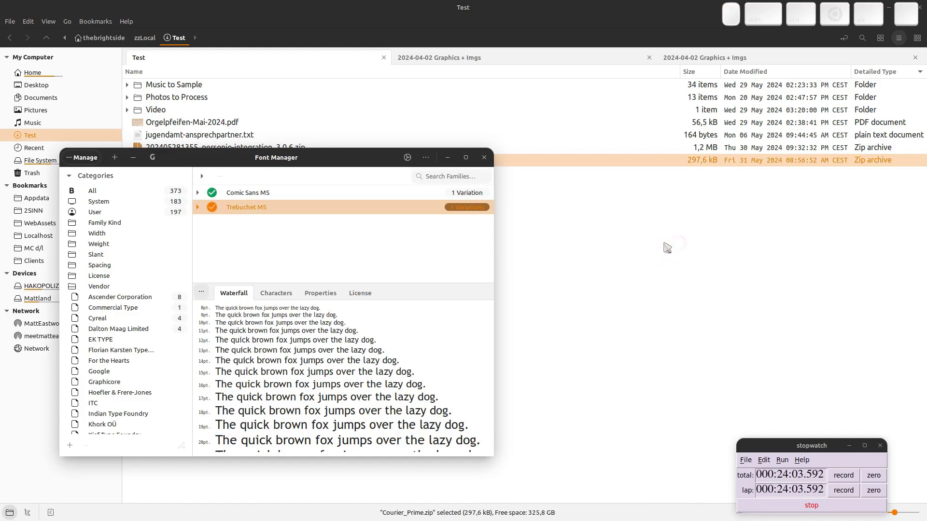
{"action": "left_click", "coordinate": [121, 191]}
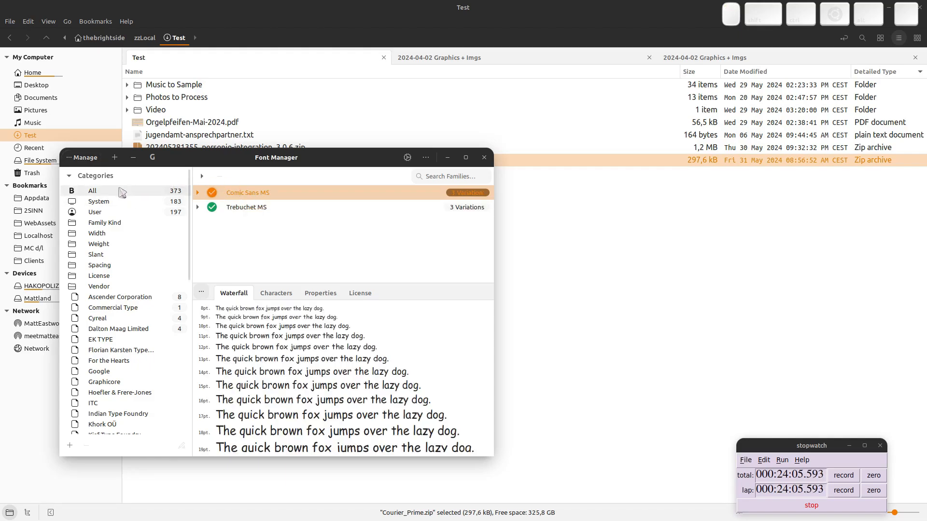
{"action": "scroll", "coordinate": [333, 228], "scroll_direction": "down", "scroll_amount": 3}
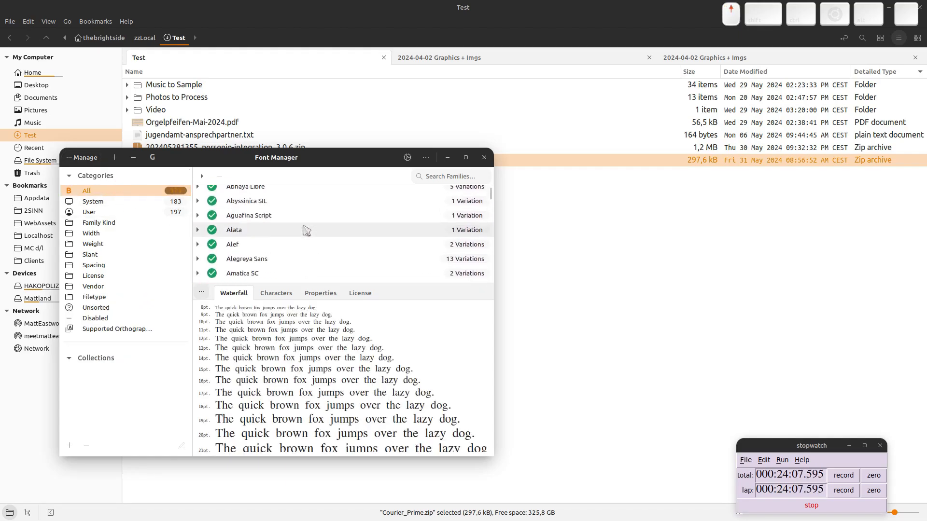
{"action": "scroll", "coordinate": [299, 228], "scroll_direction": "up", "scroll_amount": 3}
{"action": "key", "text": "alt+Tab"}
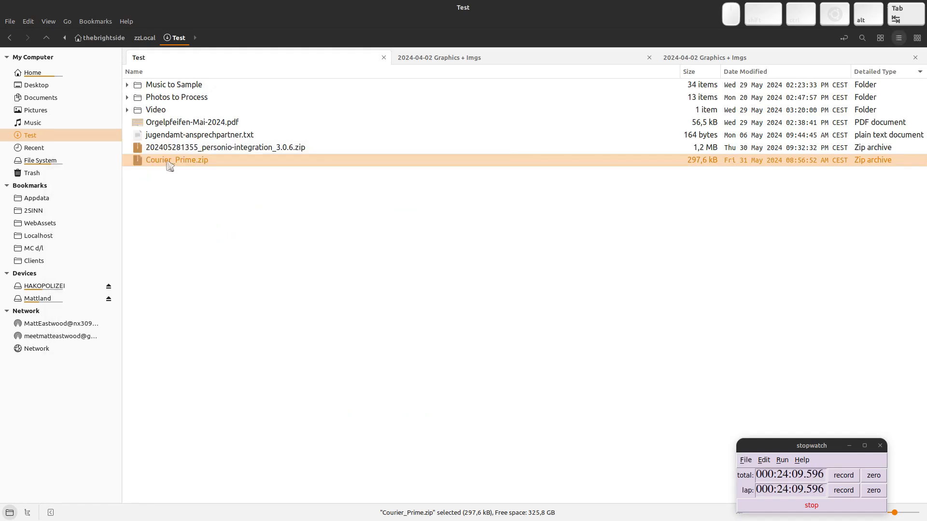
{"action": "key", "text": "alt+Tab"}
{"action": "left_click_drag", "start_coordinate": [151, 163], "coordinate": [331, 242]}
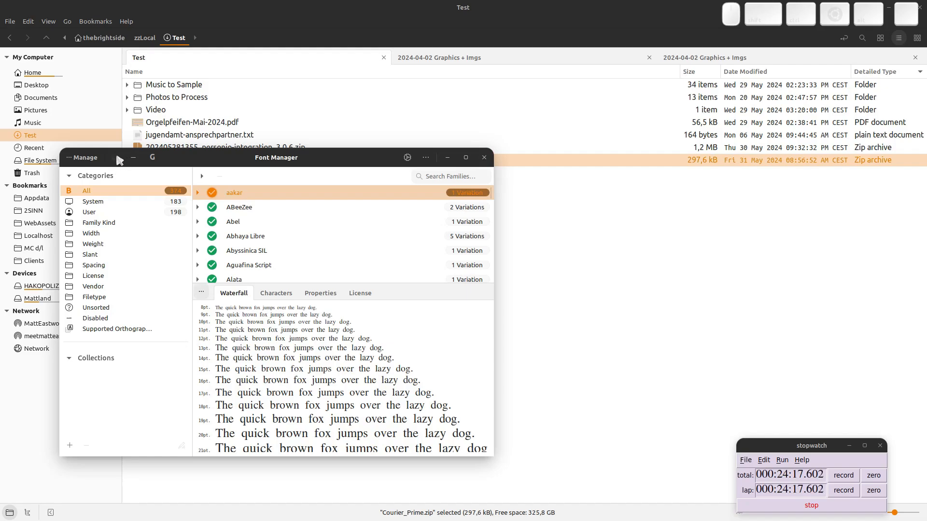
{"action": "left_click", "coordinate": [484, 157]}
{"action": "key", "text": "super"}
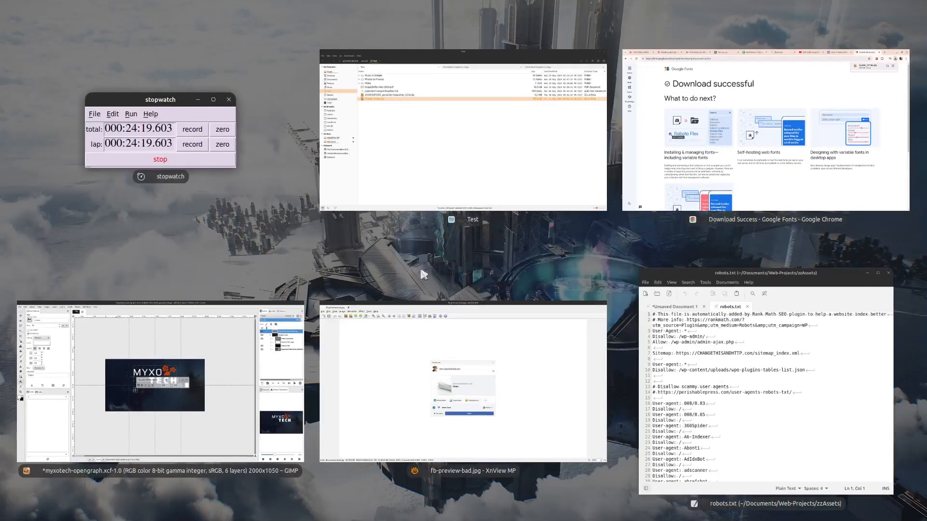
Clear GIMP's leftover font filter and refresh the font list to load new fonts.
{"action": "left_click", "coordinate": [140, 357]}
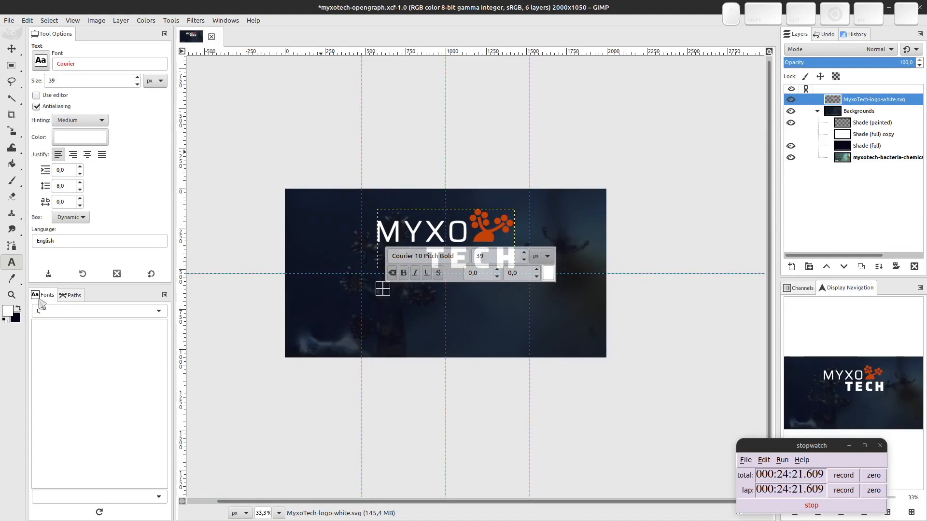
{"action": "left_click", "coordinate": [138, 311]}
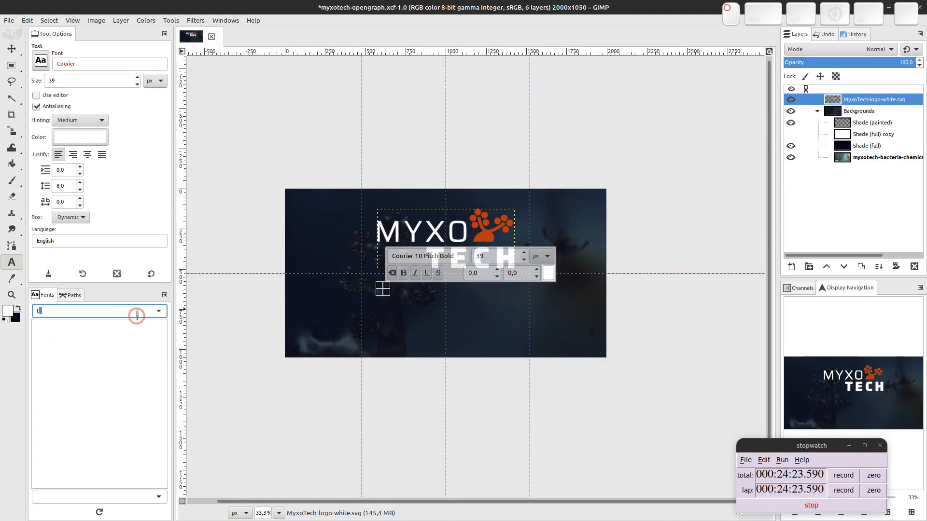
{"action": "key", "text": "BackSpace"}
{"action": "key", "text": "BackSpace"}
{"action": "left_click", "coordinate": [99, 512]}
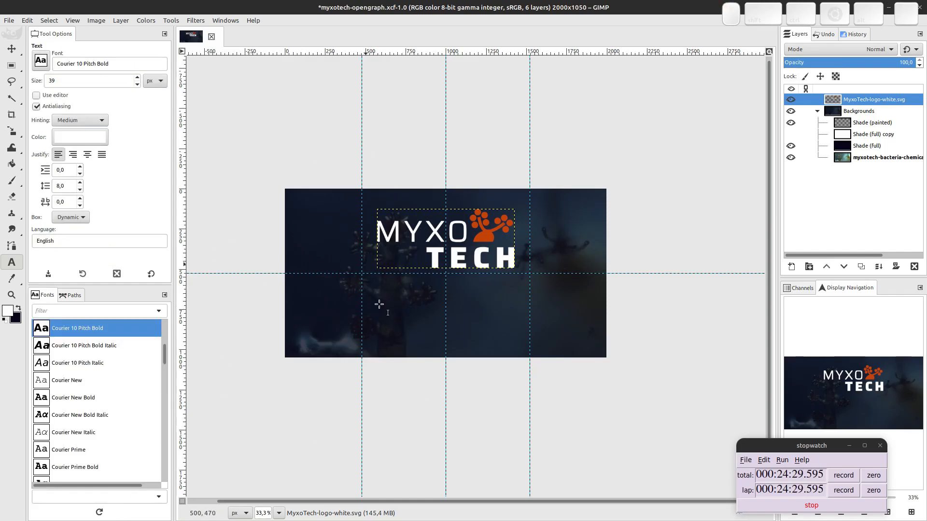
Add a 'lalalaal' text layer below the logo, set in Courier Prime.
{"action": "left_click", "coordinate": [374, 287]}
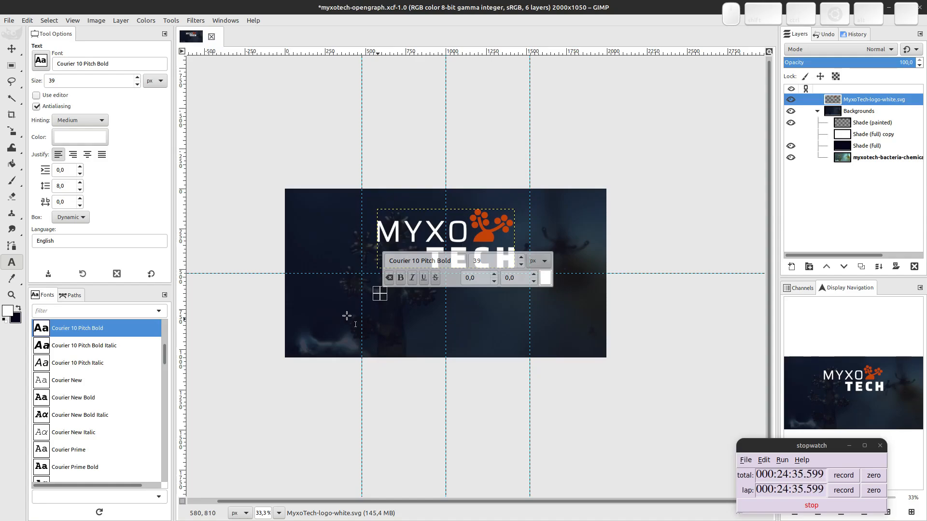
{"action": "type", "text": "lalalaal"}
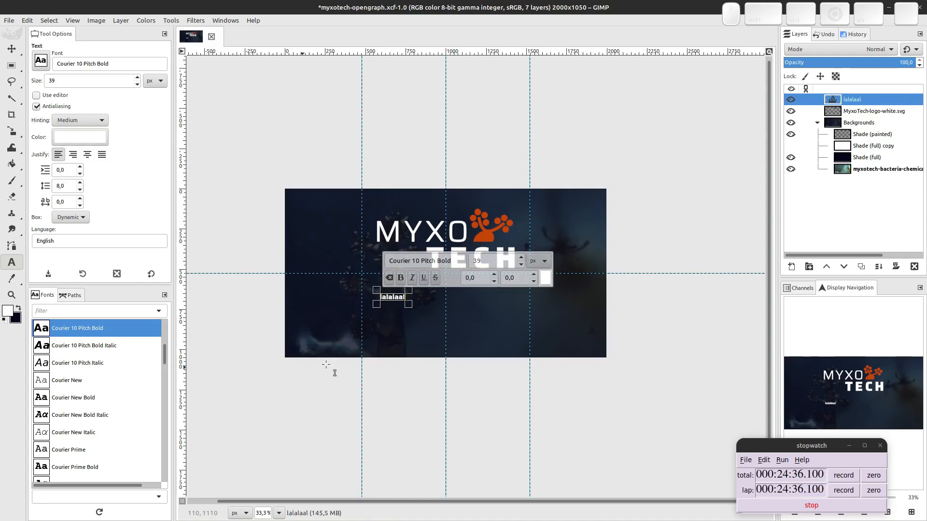
{"action": "left_click", "coordinate": [40, 64]}
{"action": "scroll", "coordinate": [77, 107], "scroll_direction": "down", "scroll_amount": 5}
{"action": "scroll", "coordinate": [85, 110], "scroll_direction": "up", "scroll_amount": 4}
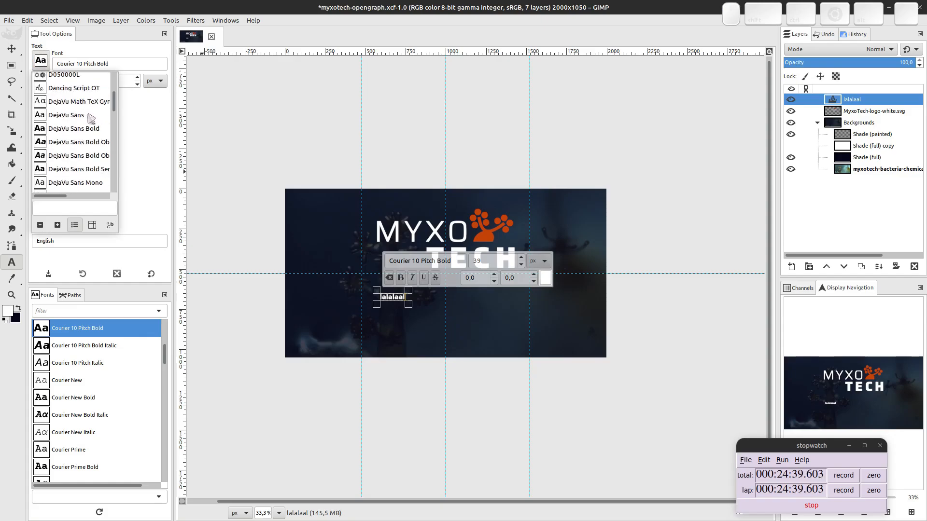
{"action": "scroll", "coordinate": [108, 115], "scroll_direction": "up", "scroll_amount": 1}
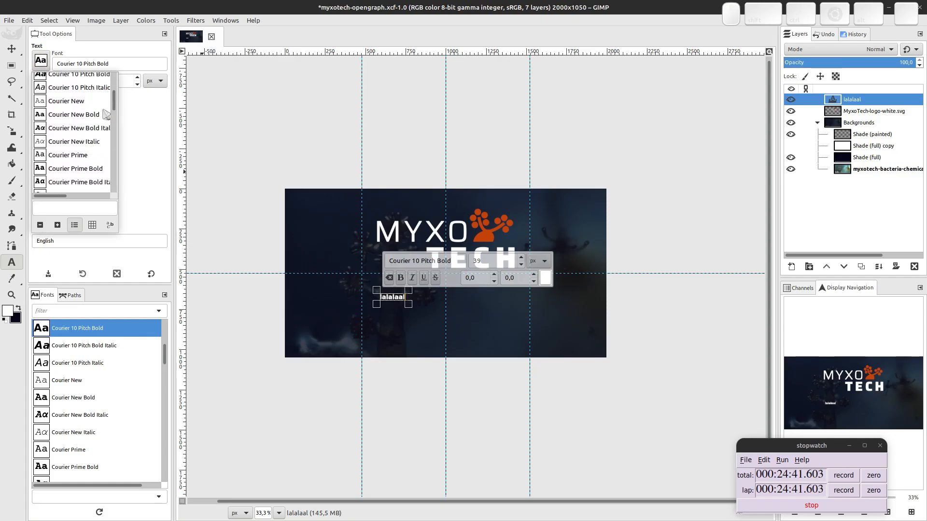
{"action": "scroll", "coordinate": [75, 111], "scroll_direction": "up", "scroll_amount": 1}
{"action": "left_click", "coordinate": [69, 175]}
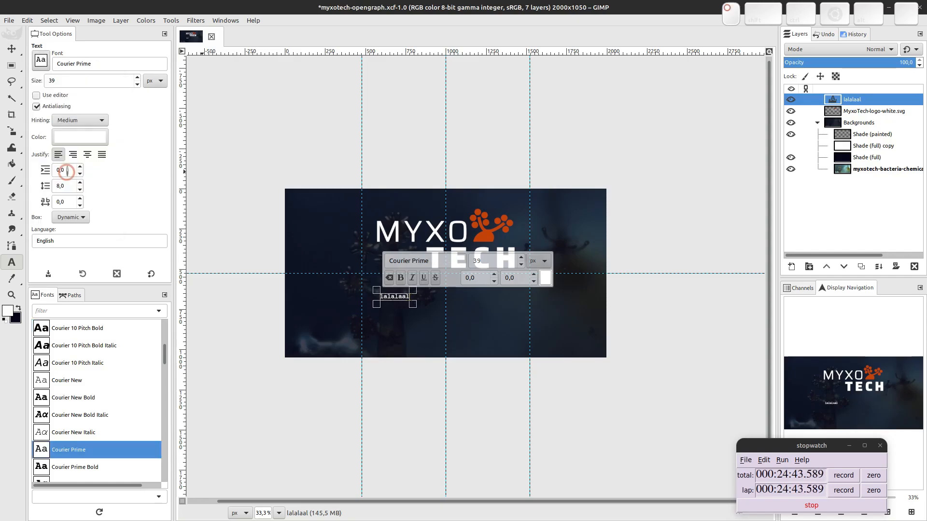
{"action": "key", "text": "super"}
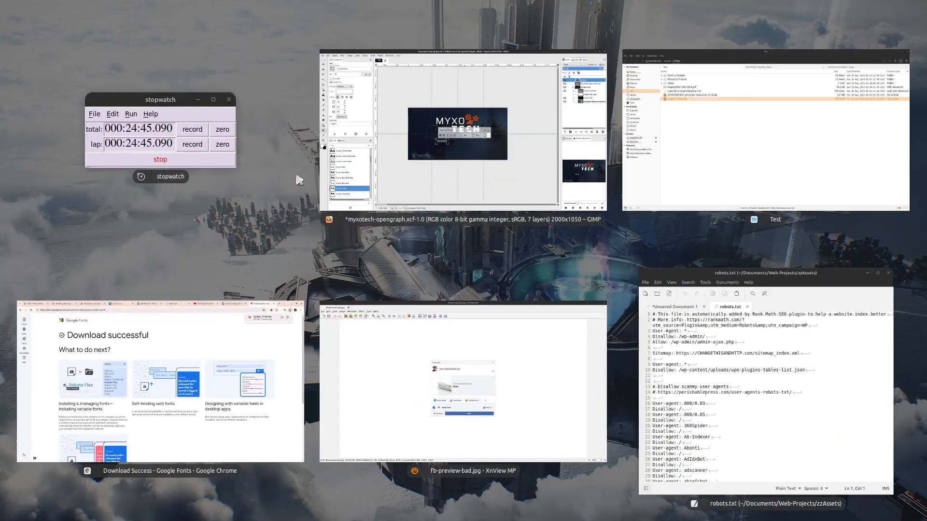
Copy the myxotech.com headline 'Unlocking microbial dark matter chemistry.' and return to GIMP.
{"action": "left_click", "coordinate": [155, 432]}
{"action": "left_click", "coordinate": [272, 4]}
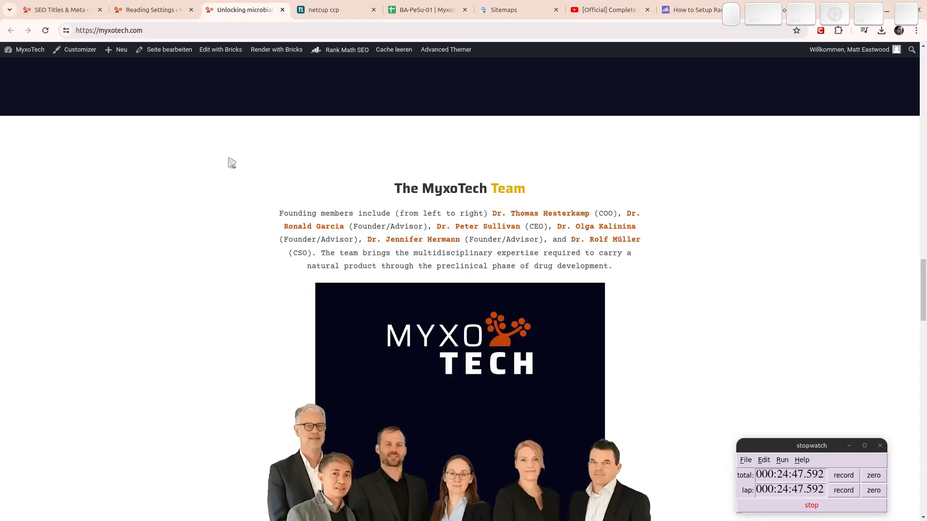
{"action": "scroll", "coordinate": [221, 161], "scroll_direction": "up", "scroll_amount": 20}
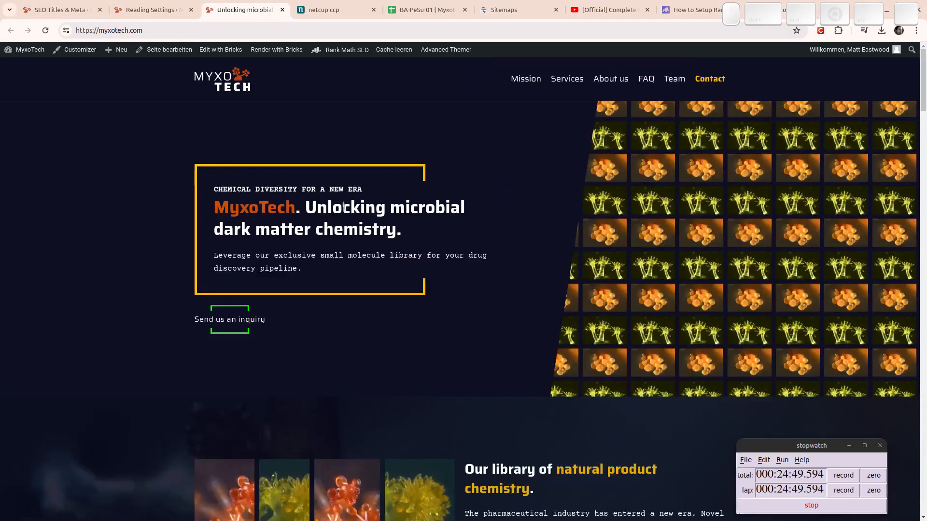
{"action": "left_click_drag", "start_coordinate": [307, 207], "coordinate": [411, 229]}
{"action": "key", "text": "ctrl+c"}
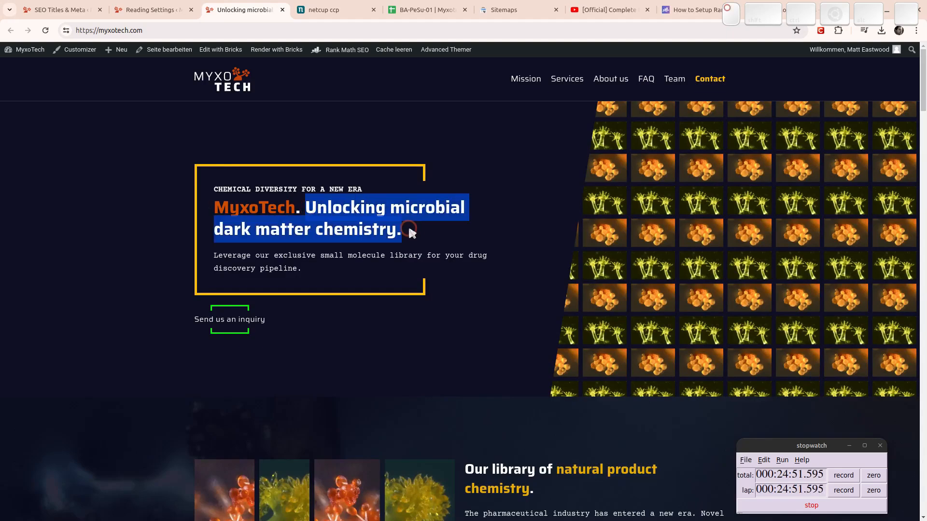
{"action": "key", "text": "alt+Tab"}
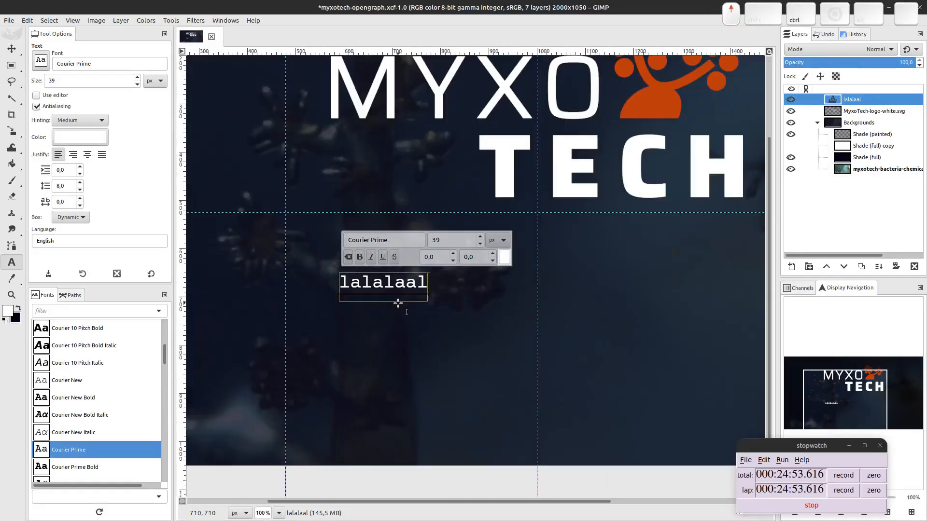
Paste the headline over the placeholder and break it onto two lines after 'microbial'.
{"action": "scroll", "coordinate": [399, 303], "scroll_direction": "up", "scroll_amount": 1}
{"action": "left_click", "coordinate": [365, 273]}
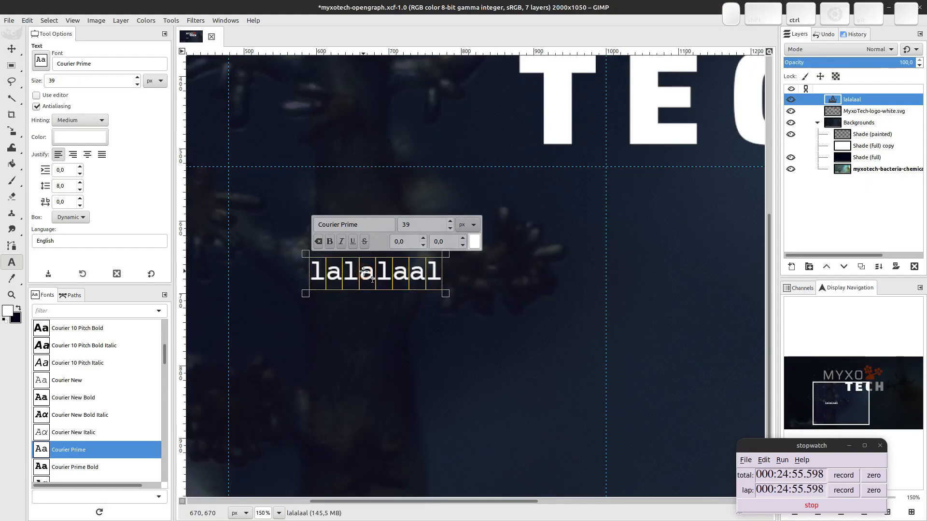
{"action": "key", "text": "ctrl+v"}
{"action": "scroll", "coordinate": [531, 299], "scroll_direction": "down", "scroll_amount": 3}
{"action": "left_click", "coordinate": [299, 332]}
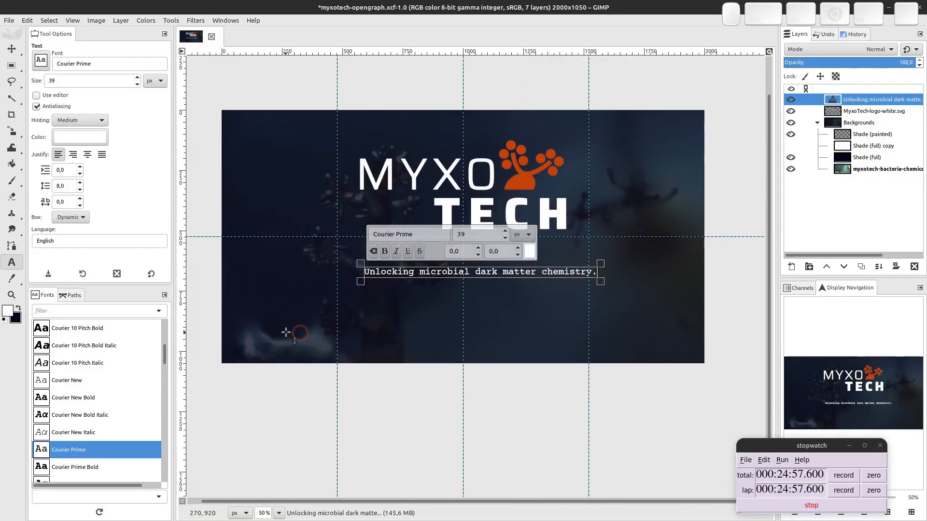
{"action": "left_click", "coordinate": [499, 271]}
{"action": "left_click", "coordinate": [471, 273]}
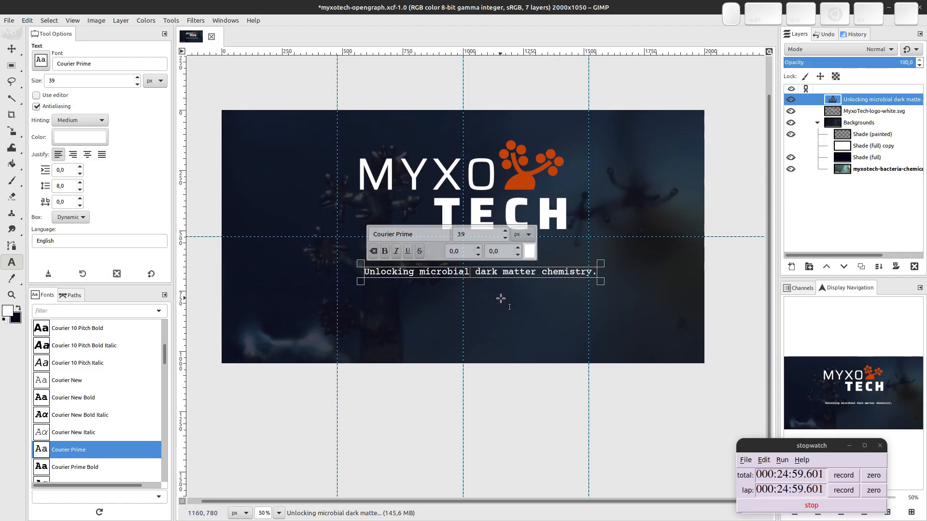
{"action": "key", "text": "Delete"}
{"action": "key", "text": "Return"}
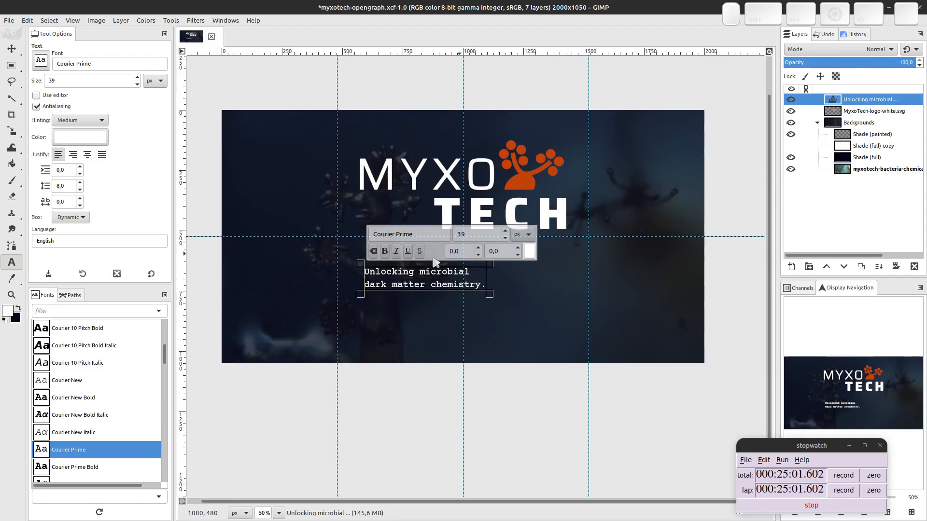
Centre the headline, set it to 65 px, and make 'Unlocking' bold.
{"action": "left_click", "coordinate": [87, 154]}
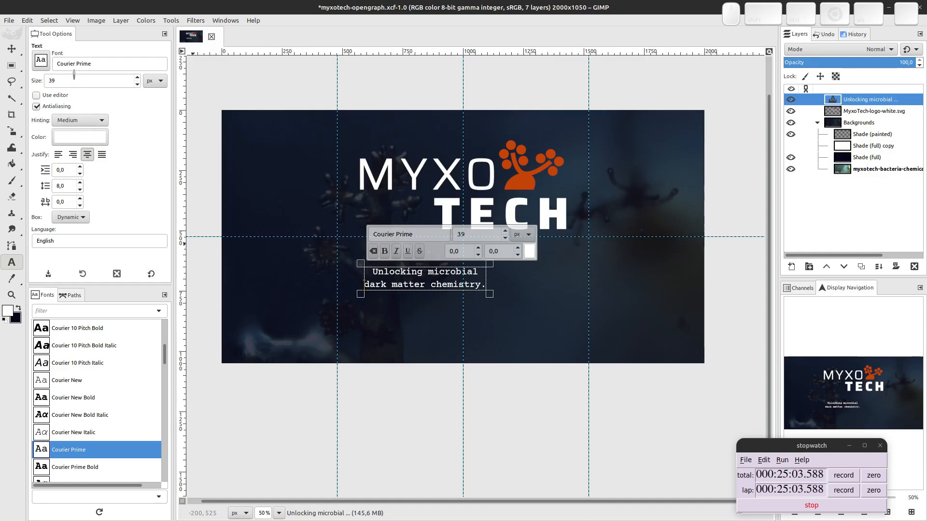
{"action": "double_click", "coordinate": [74, 80]}
{"action": "type", "text": "64"}
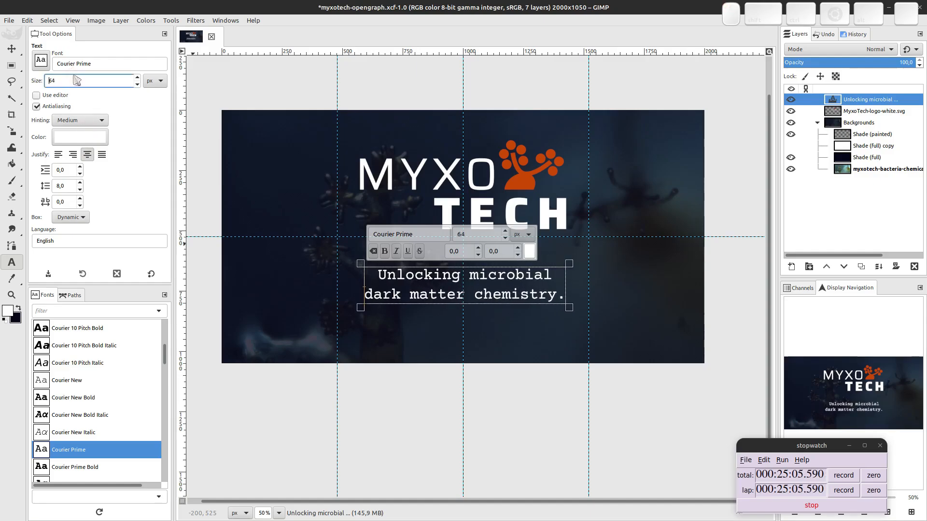
{"action": "key", "text": "Up"}
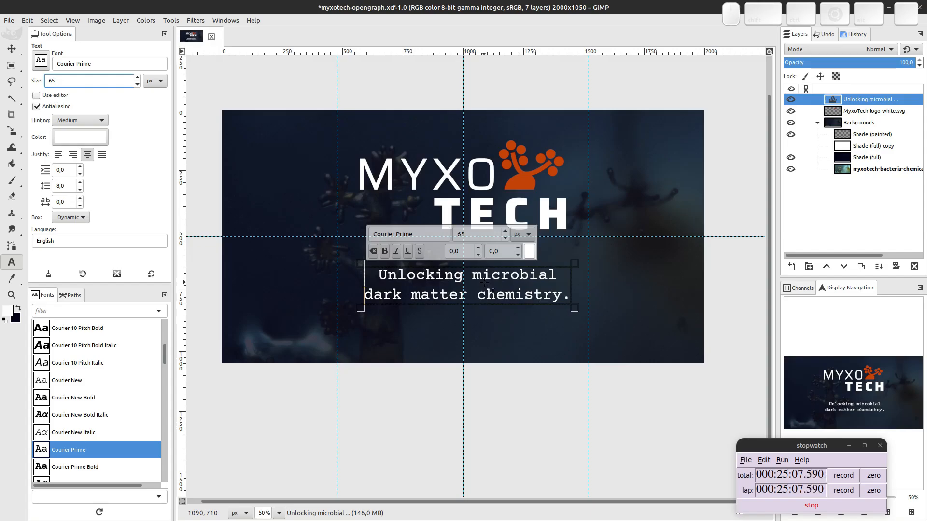
{"action": "double_click", "coordinate": [406, 276]}
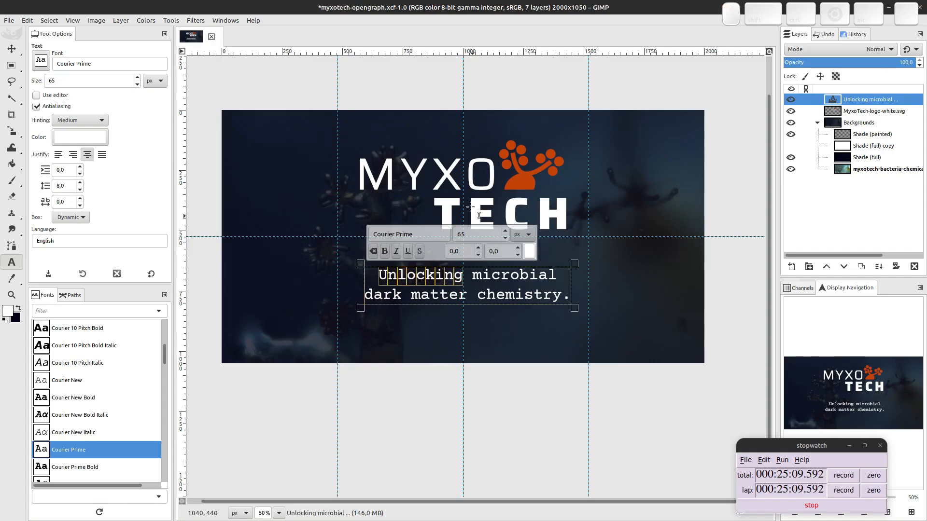
{"action": "left_click", "coordinate": [385, 251]}
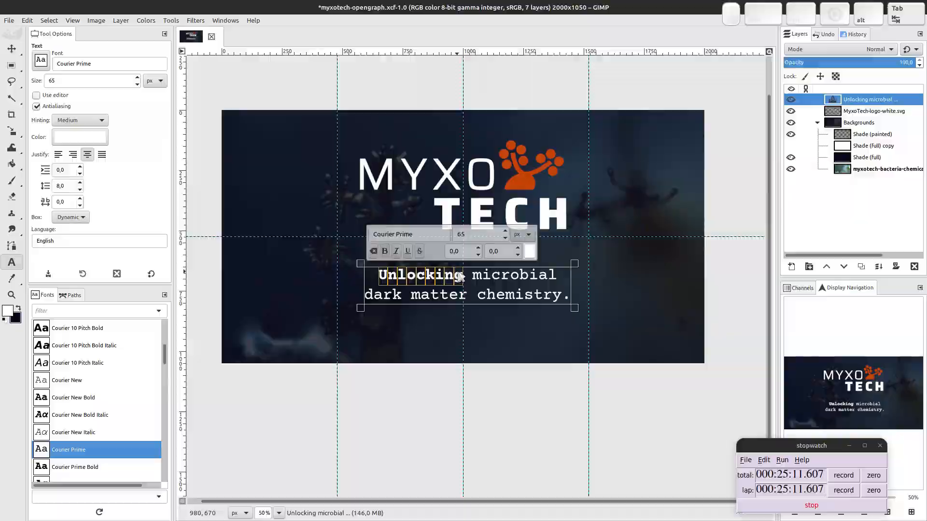
{"action": "key", "text": "alt+Tab"}
{"action": "left_click", "coordinate": [381, 361]}
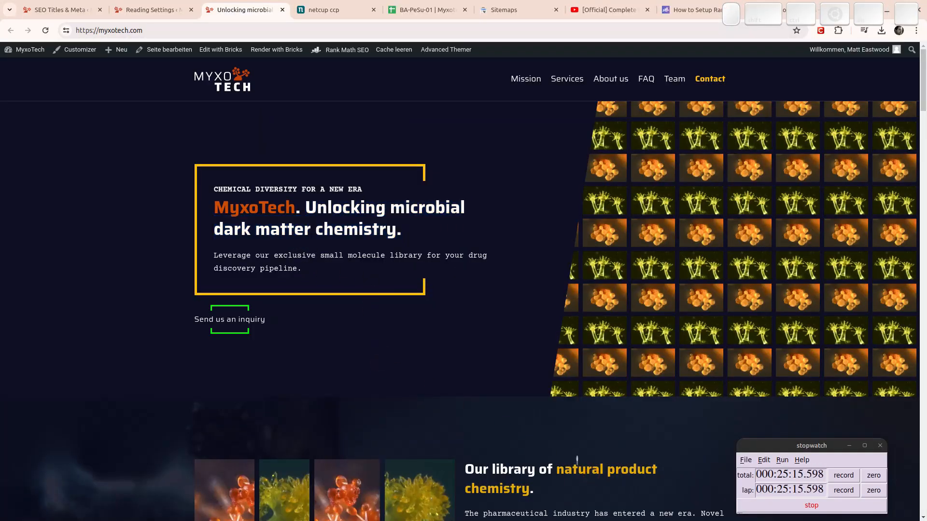
Open Chrome DevTools docked to the bottom half of the screen.
{"action": "double_click", "coordinate": [579, 468]}
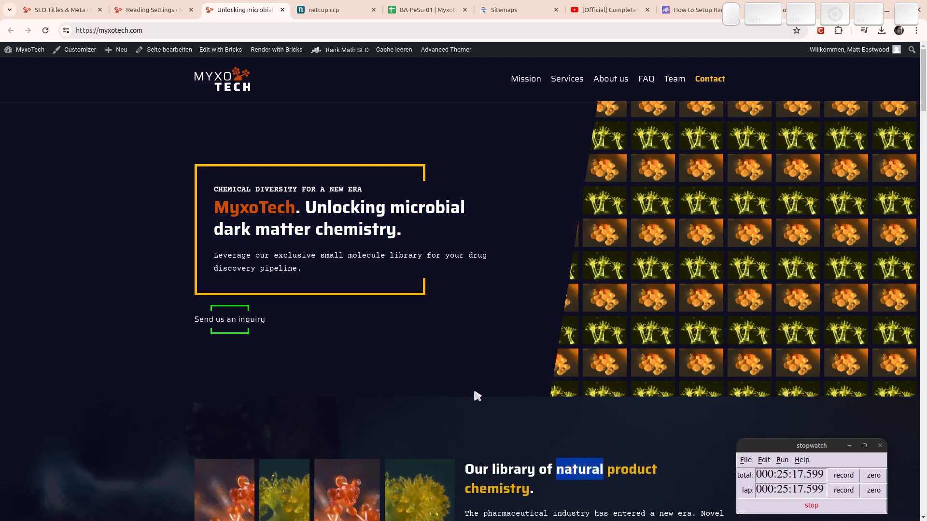
{"action": "left_click", "coordinate": [572, 446]}
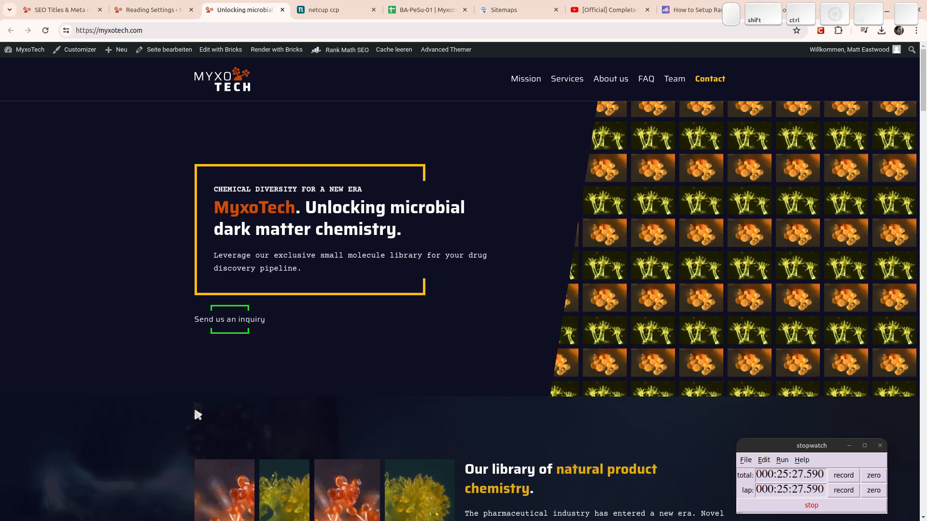
{"action": "key", "text": "ctrl+shift+i"}
{"action": "left_click_drag", "start_coordinate": [393, 280], "coordinate": [309, 520]}
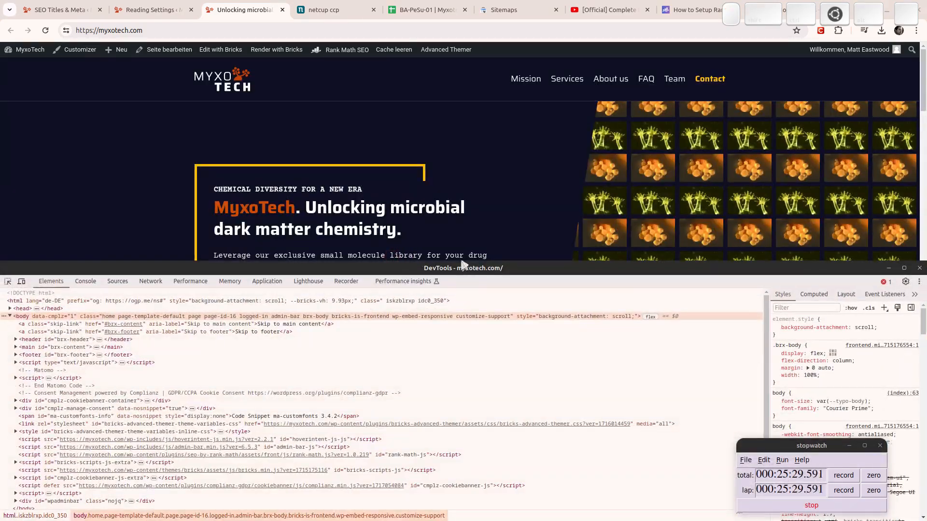
Inspect the yellow 'natural product chemistry' span to reveal --accent-d1, hsla(44.85, 100%, 45%, 1).
{"action": "scroll", "coordinate": [449, 214], "scroll_direction": "down", "scroll_amount": 6}
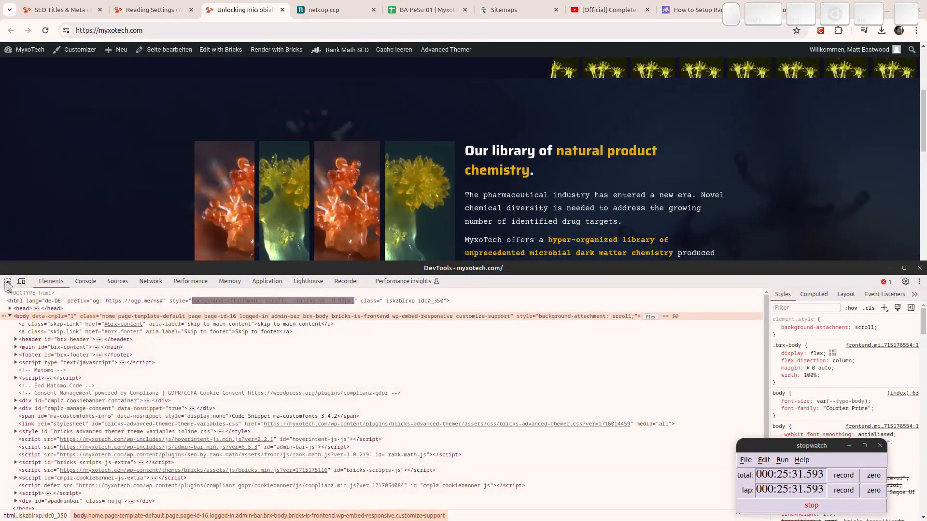
{"action": "left_click", "coordinate": [8, 283]}
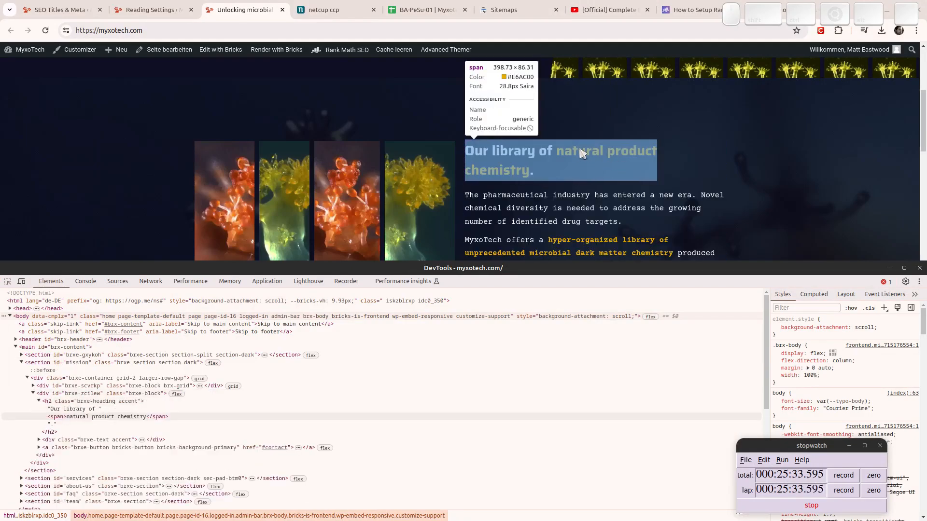
{"action": "left_click", "coordinate": [581, 154]}
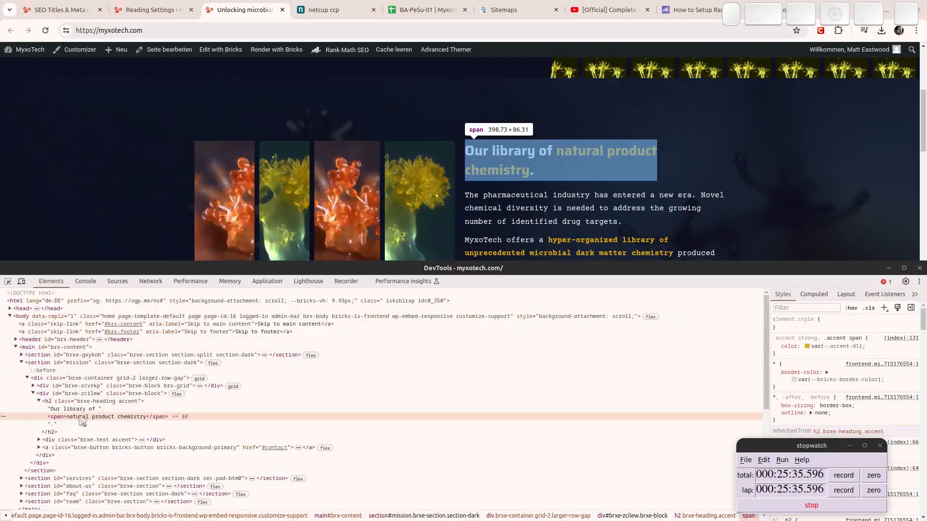
{"action": "left_click", "coordinate": [839, 347]}
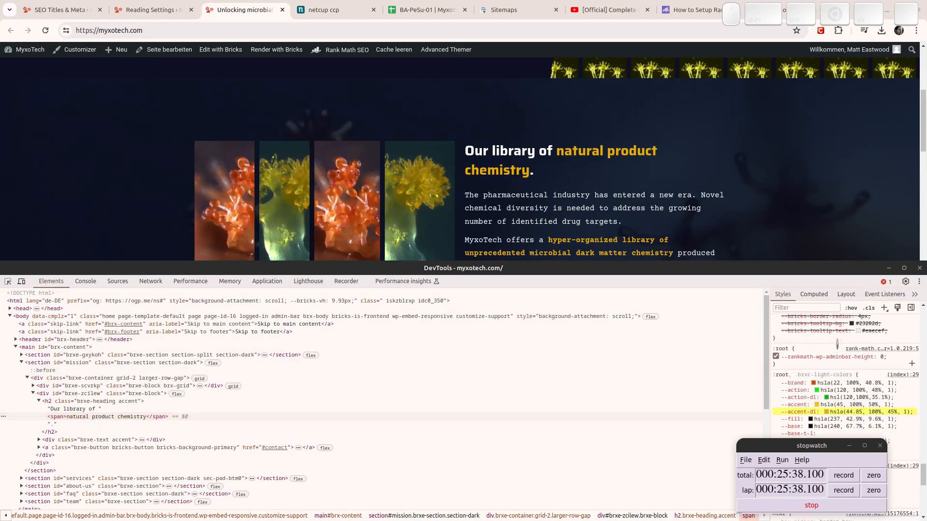
{"action": "left_click", "coordinate": [835, 413]}
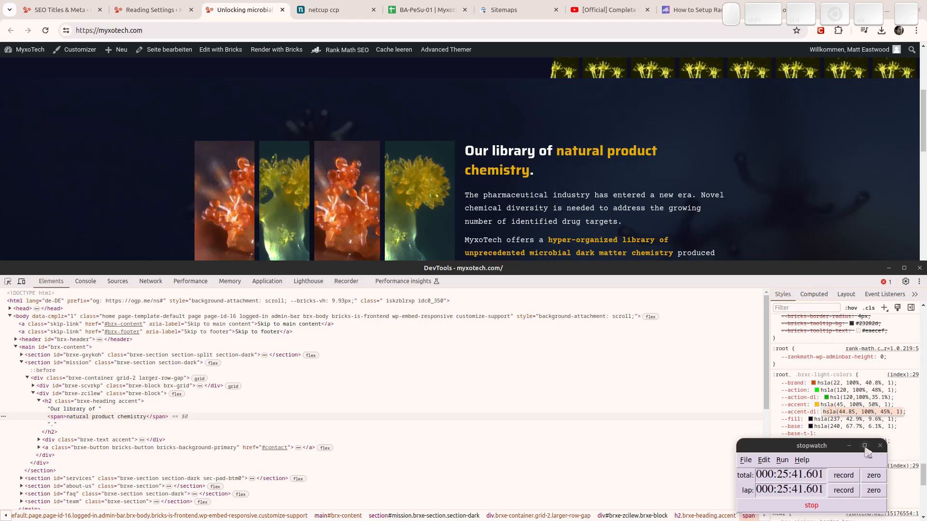
{"action": "key", "text": "super"}
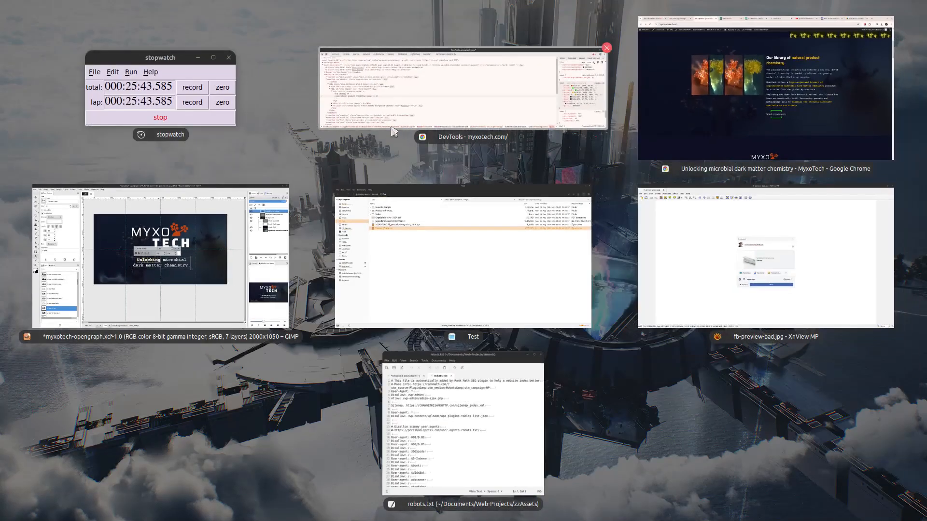
Open the text colour dialog for 'Unlocking' (still ffffff), show HSV sliders, then bring Chrome forward.
{"action": "left_click", "coordinate": [160, 255]}
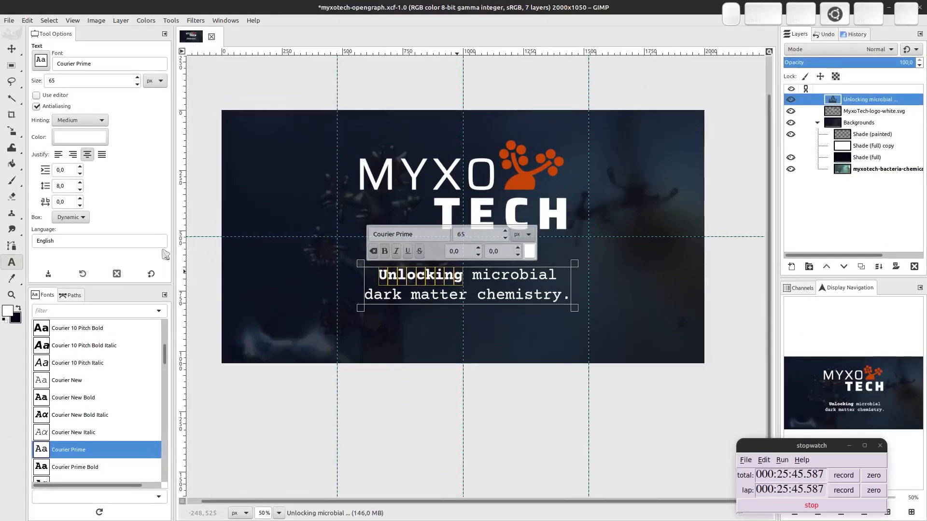
{"action": "left_click", "coordinate": [529, 251]}
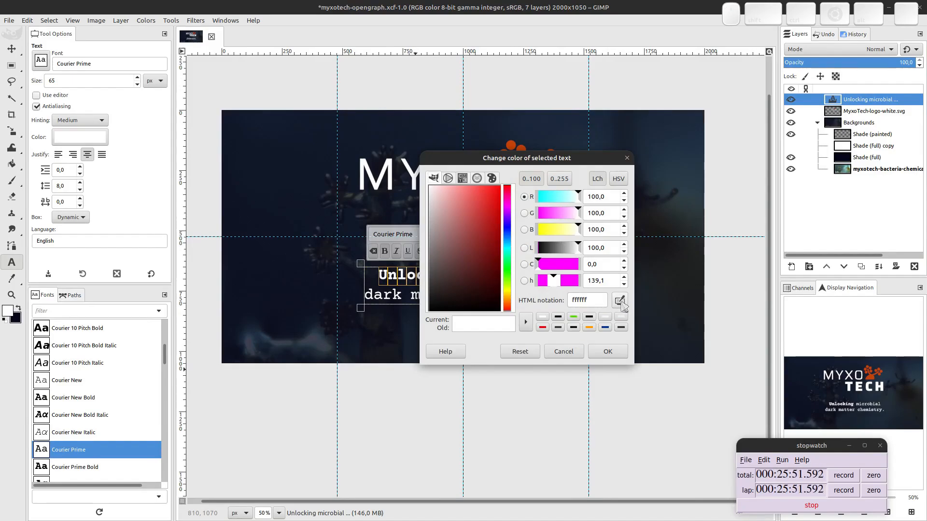
{"action": "left_click", "coordinate": [618, 179]}
{"action": "key", "text": "super"}
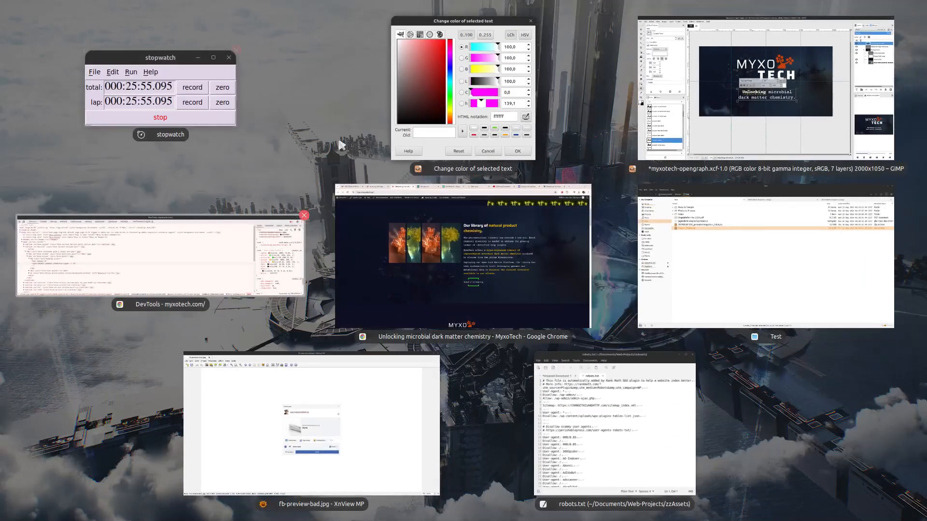
{"action": "left_click", "coordinate": [465, 282]}
Close the text colour dialog and capture an area screenshot of the site's yellow heading.
{"action": "key", "text": "super+Tab"}
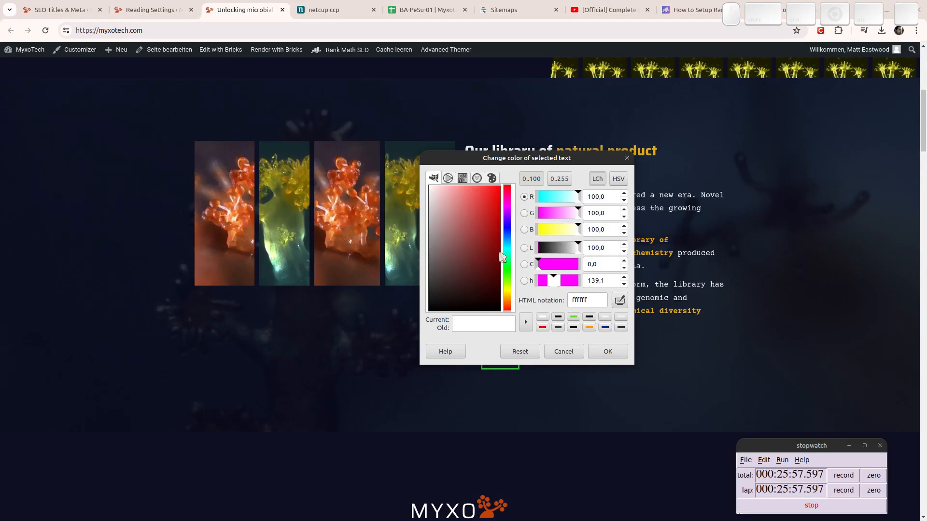
{"action": "key", "text": "Escape"}
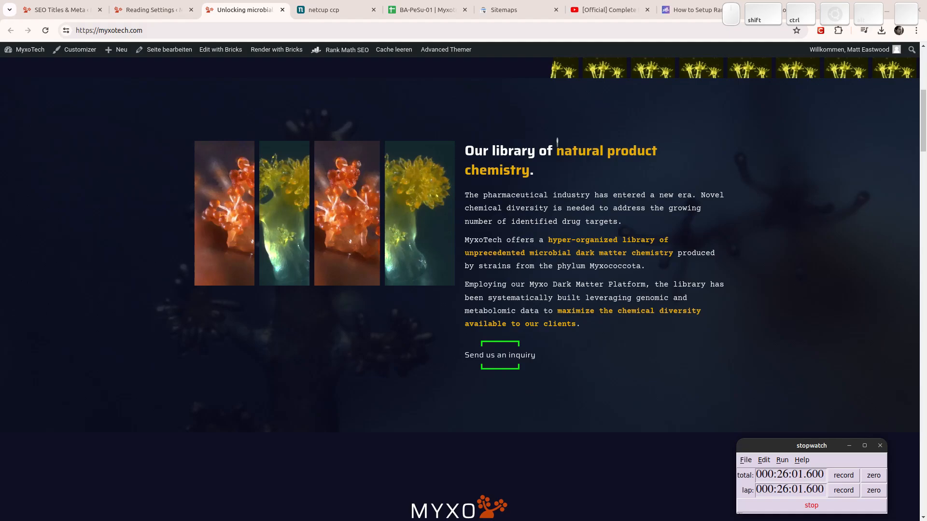
{"action": "key", "text": "ctrl+shift+Print"}
{"action": "left_click_drag", "start_coordinate": [542, 123], "coordinate": [619, 188]}
Paste the screenshot as a new GIMP image, pick its yellow as foreground, and return to the Open Graph design.
{"action": "key", "text": "super"}
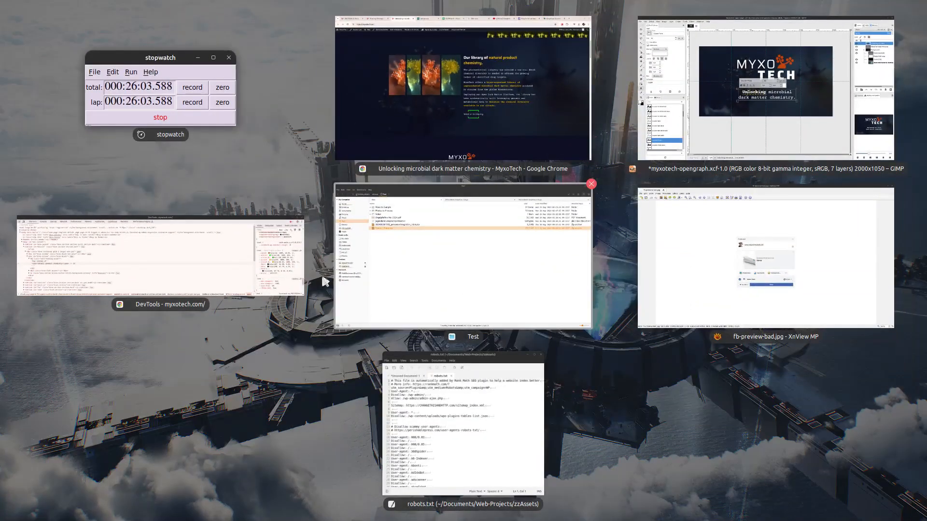
{"action": "left_click", "coordinate": [685, 123]}
{"action": "key", "text": "ctrl+shift+v"}
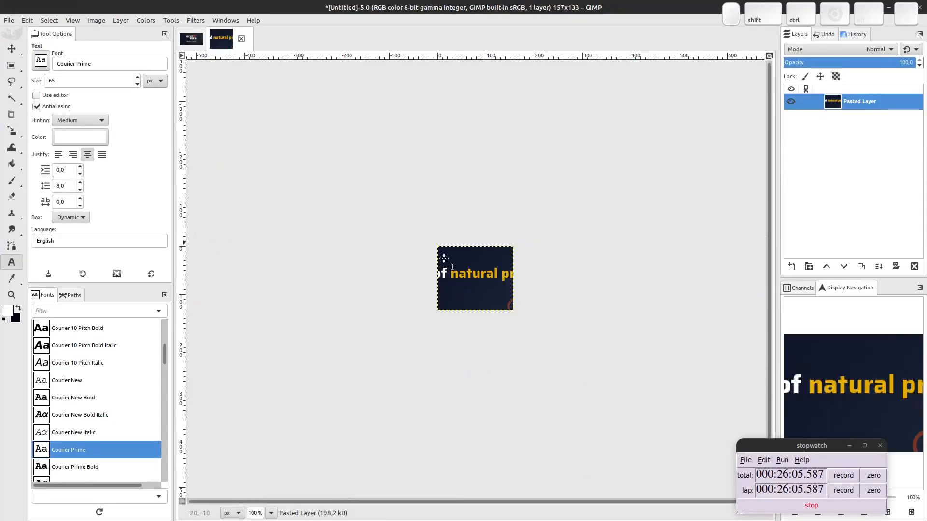
{"action": "scroll", "coordinate": [444, 258], "scroll_direction": "up", "scroll_amount": 13, "text": "ctrl"}
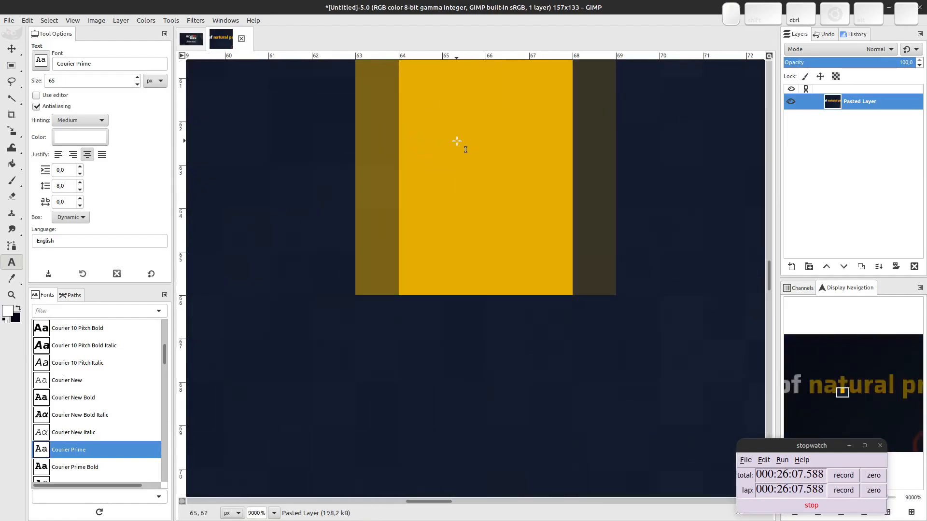
{"action": "scroll", "coordinate": [456, 141], "scroll_direction": "up", "scroll_amount": 3}
{"action": "key", "text": "o"}
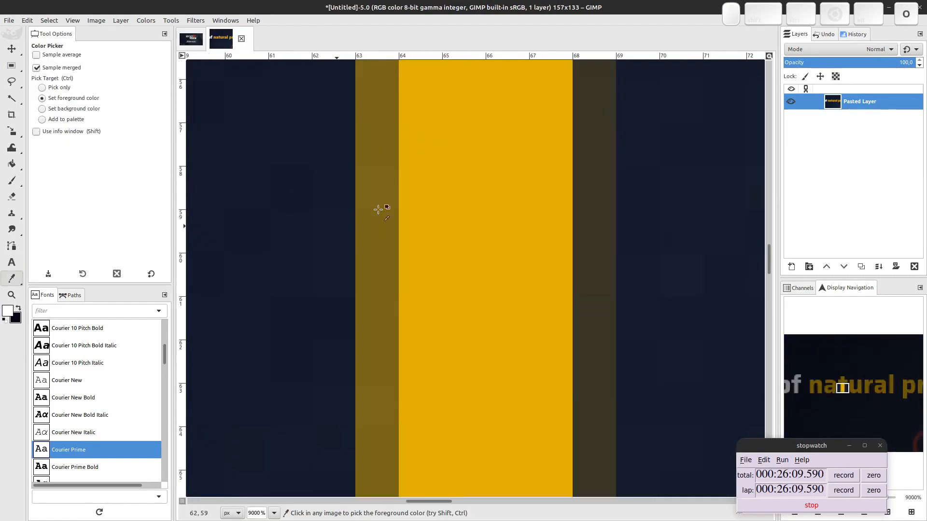
{"action": "left_click", "coordinate": [517, 142]}
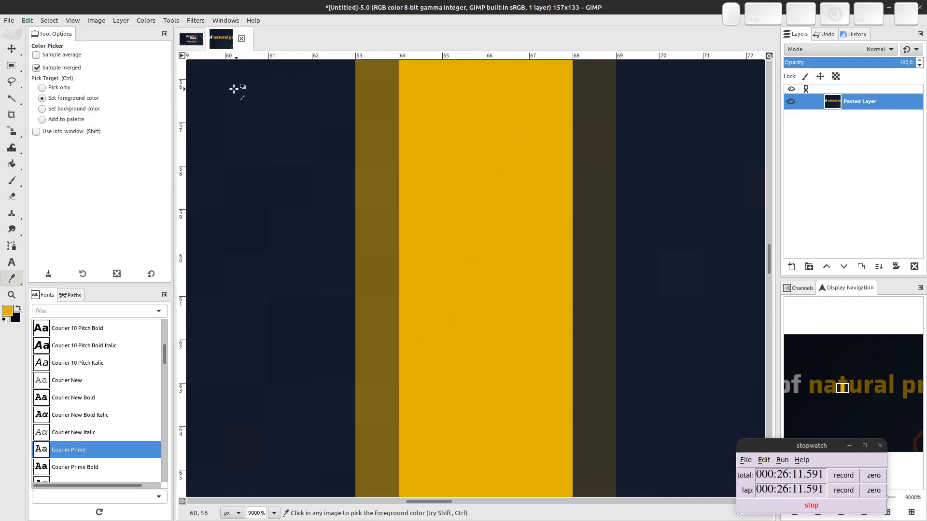
{"action": "left_click", "coordinate": [191, 39]}
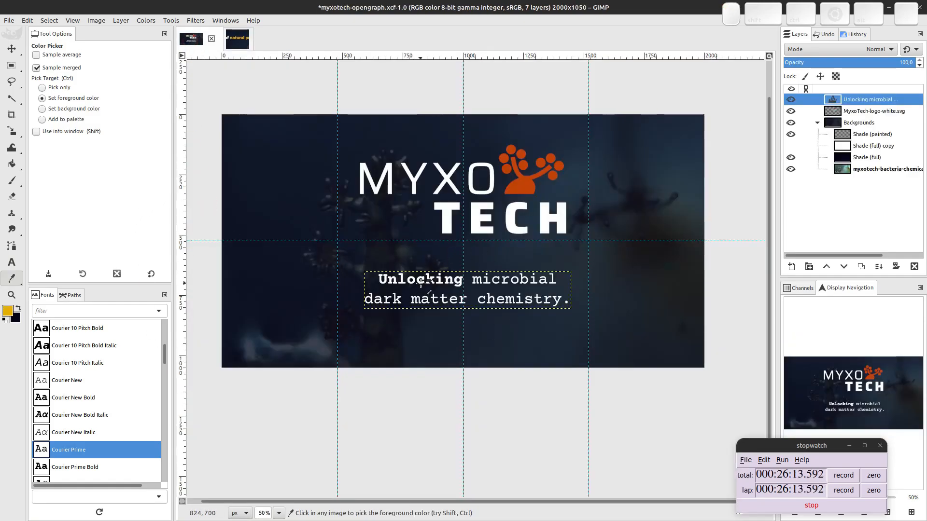
Colour the headline word 'Unlocking' yellow #e6ac00 using the recent colour history.
{"action": "left_click", "coordinate": [8, 312]}
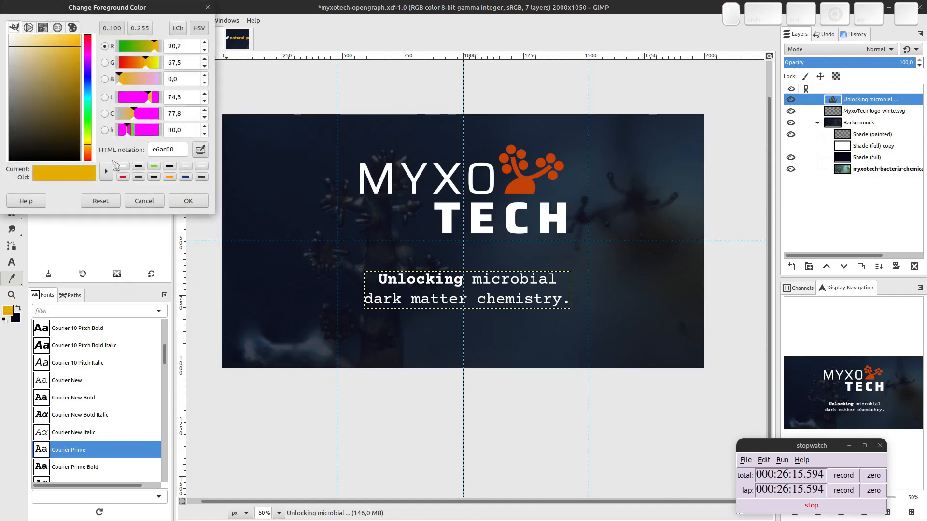
{"action": "left_click", "coordinate": [188, 200]}
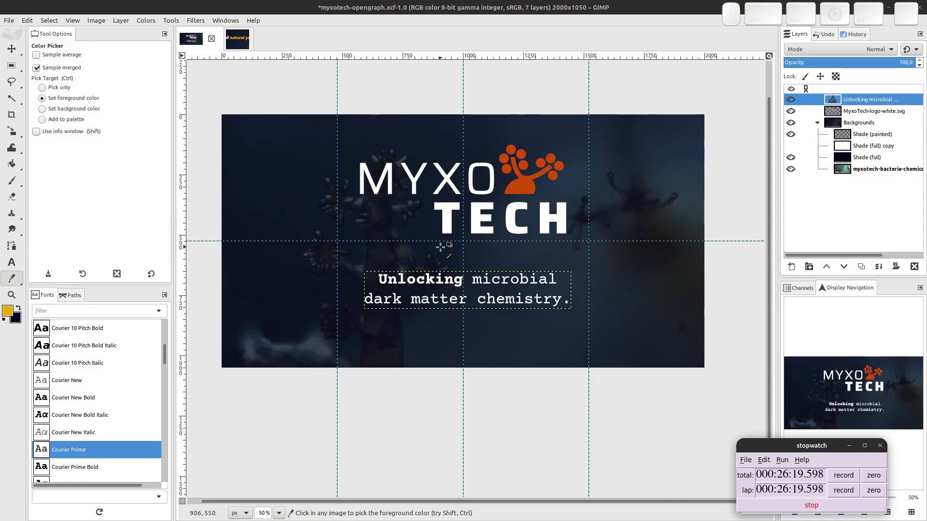
{"action": "left_click", "coordinate": [402, 275]}
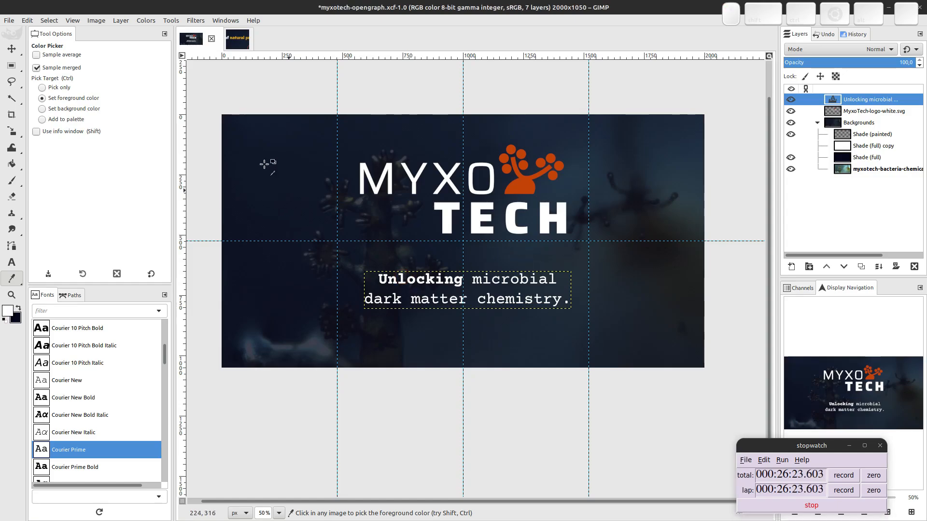
{"action": "key", "text": "t"}
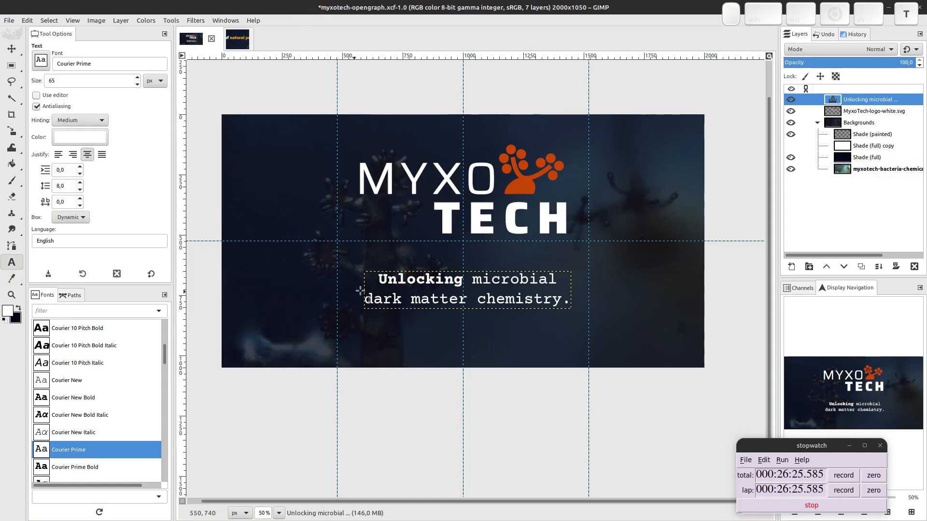
{"action": "double_click", "coordinate": [402, 276]}
{"action": "left_click", "coordinate": [528, 255]}
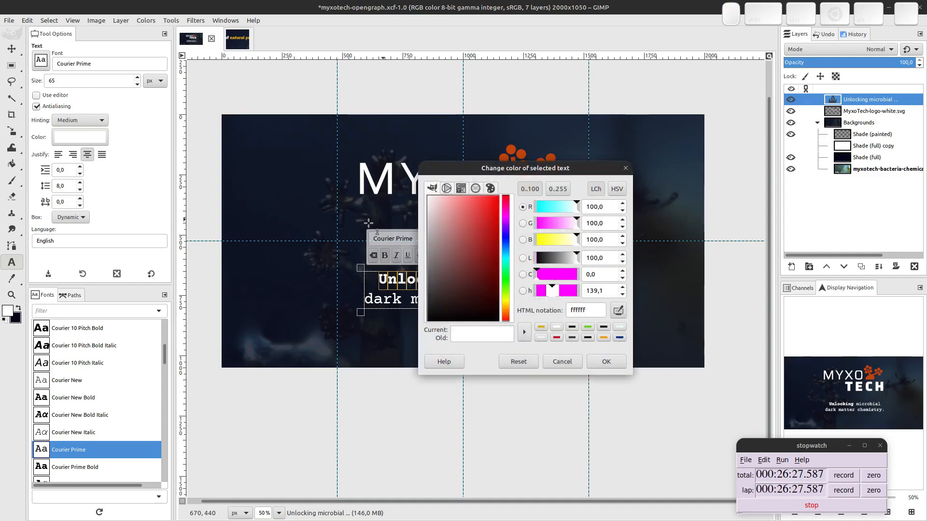
{"action": "left_click", "coordinate": [541, 327]}
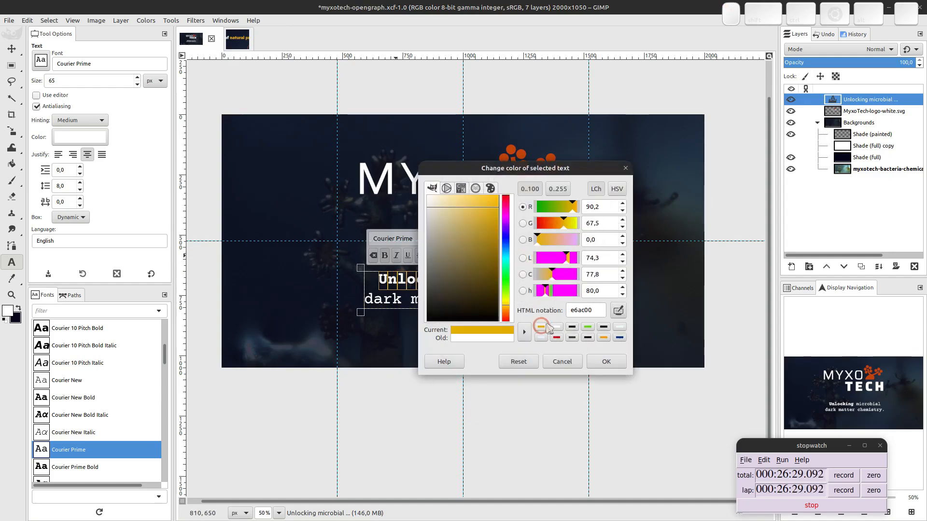
{"action": "left_click", "coordinate": [606, 361]}
Add a 'myxotech.com' text line below the headline, then bring up the MyxoTech site in Chrome.
{"action": "left_click", "coordinate": [404, 333]}
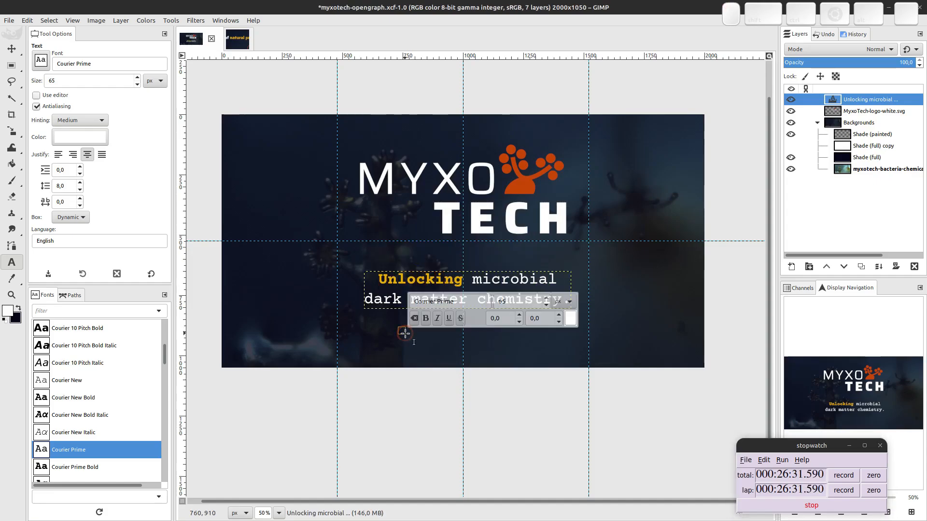
{"action": "type", "text": "myxotech.com"}
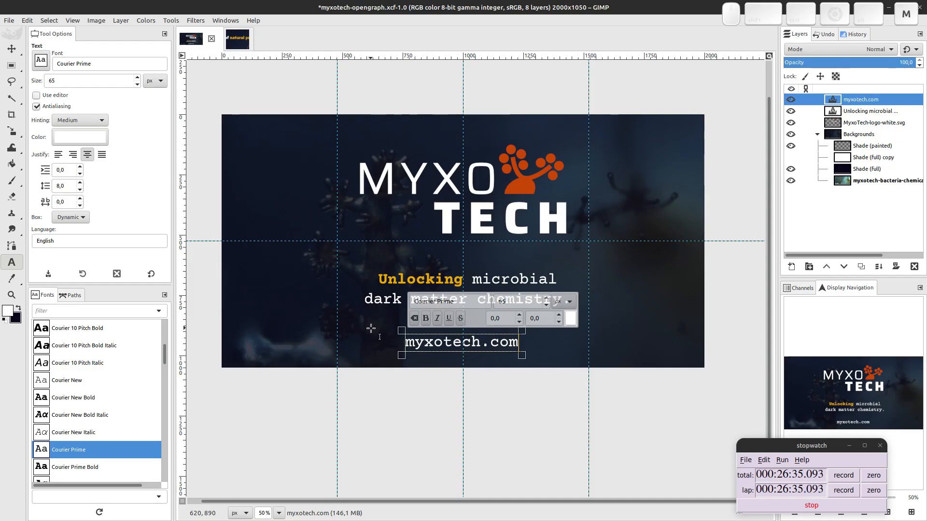
{"action": "key", "text": "shift+Home"}
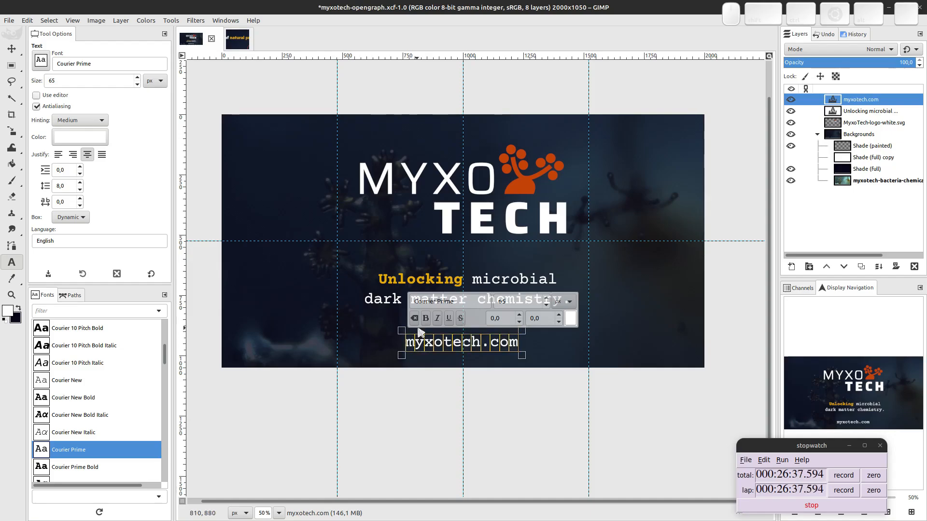
{"action": "key", "text": "ctrl+alt+Down"}
{"action": "left_click", "coordinate": [761, 123]}
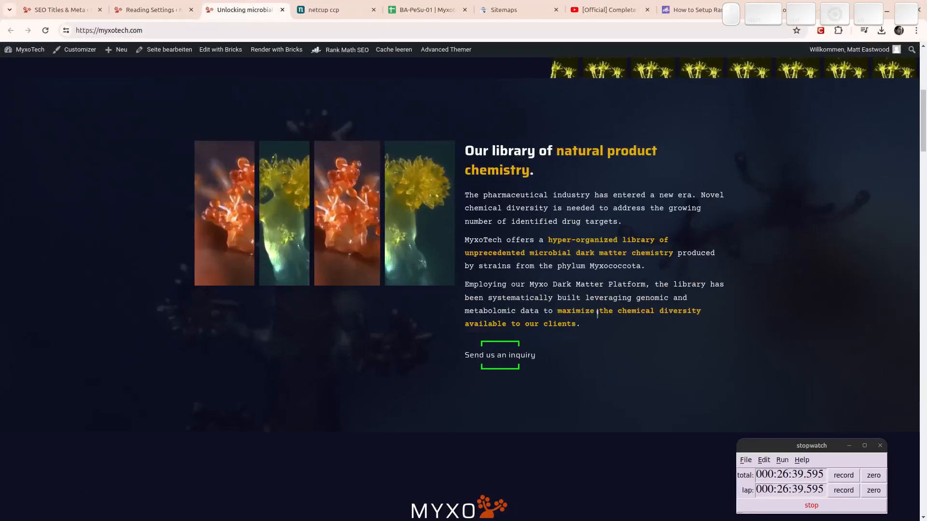
Capture the inquiry button's green bracket and paste it into GIMP as a new image.
{"action": "key", "text": "shift+Print"}
{"action": "left_click_drag", "start_coordinate": [469, 329], "coordinate": [507, 364]}
{"action": "key", "text": "super"}
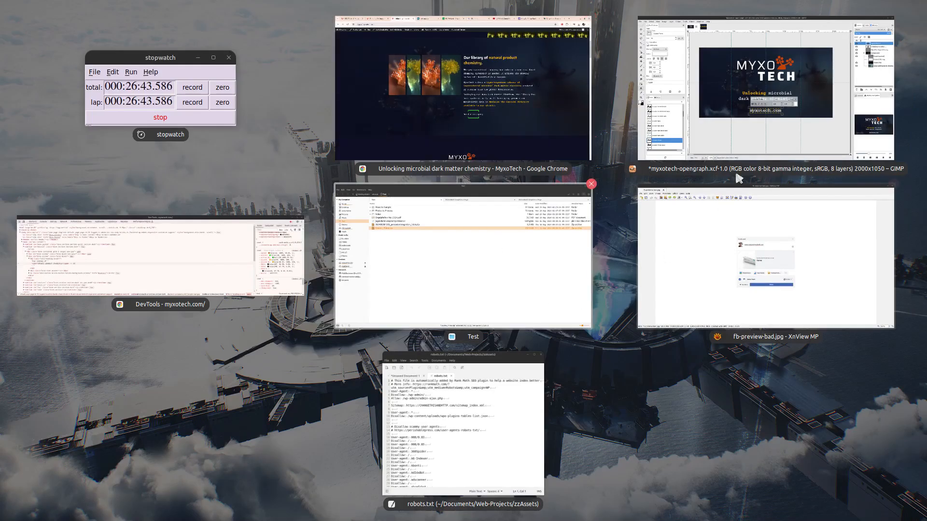
{"action": "left_click", "coordinate": [801, 102]}
{"action": "key", "text": "ctrl+shift+v"}
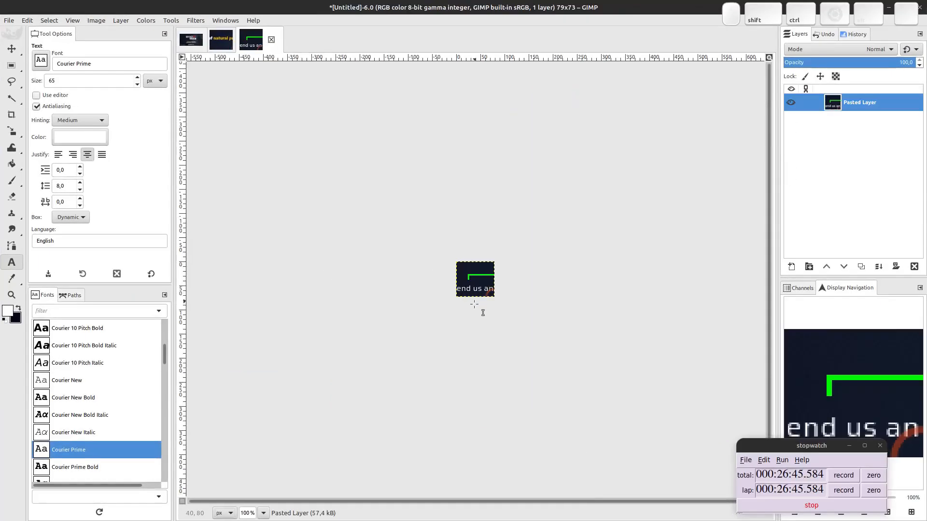
Sample the green 00f500 as foreground colour, verify its value, and return to the Open Graph image.
{"action": "scroll", "coordinate": [473, 305], "scroll_direction": "up", "scroll_amount": 13, "text": "ctrl"}
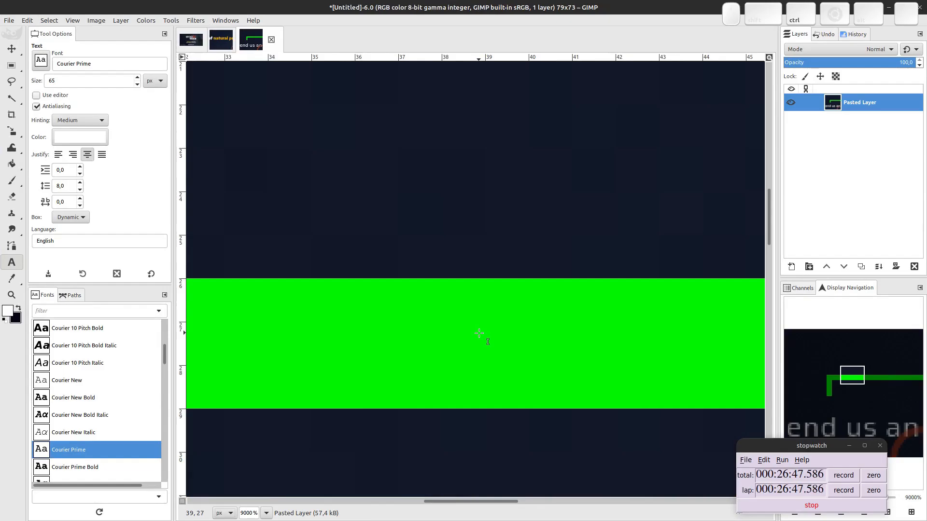
{"action": "key", "text": "o"}
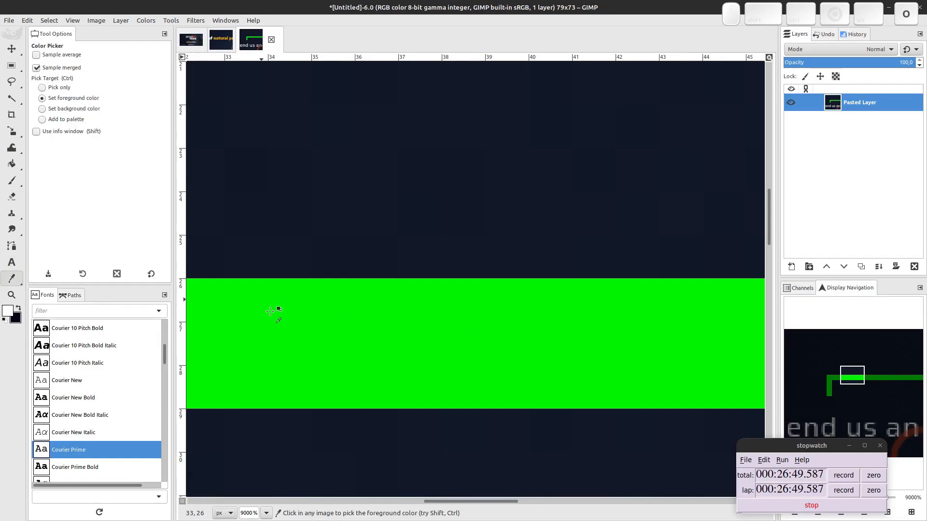
{"action": "left_click", "coordinate": [376, 335]}
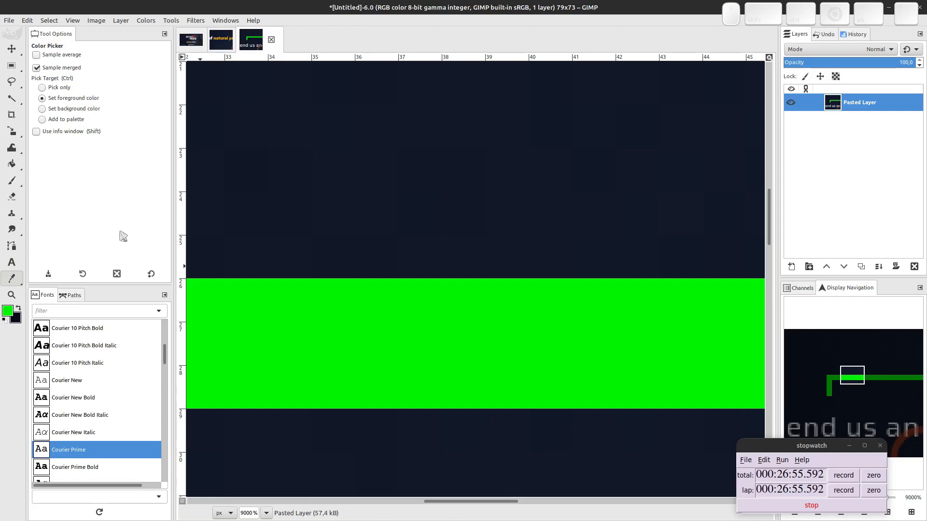
{"action": "left_click", "coordinate": [8, 312]}
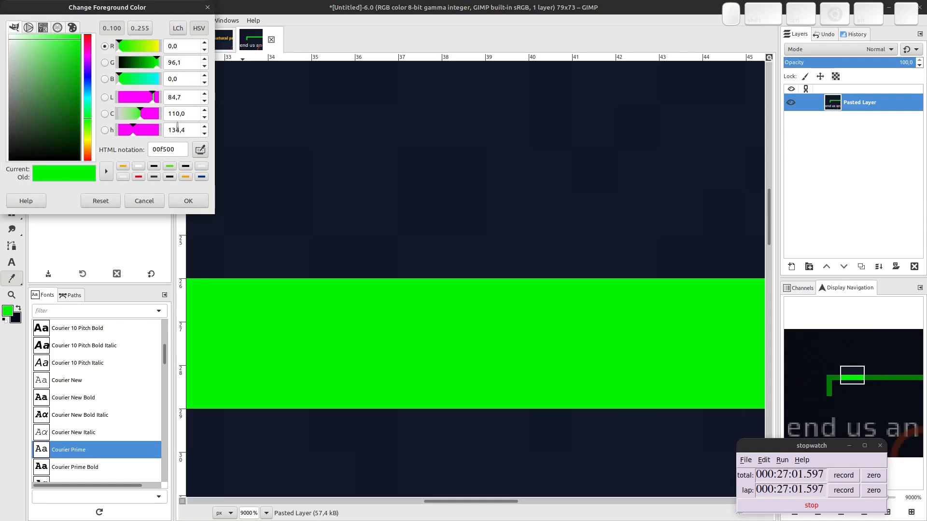
{"action": "left_click", "coordinate": [144, 201]}
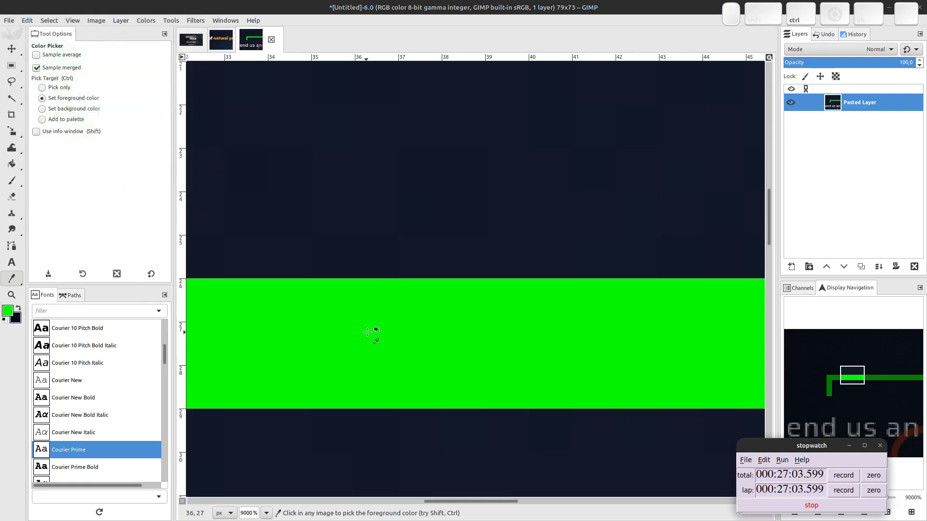
{"action": "scroll", "coordinate": [372, 331], "scroll_direction": "down", "scroll_amount": 5}
{"action": "scroll", "coordinate": [439, 341], "scroll_direction": "down", "scroll_amount": 1}
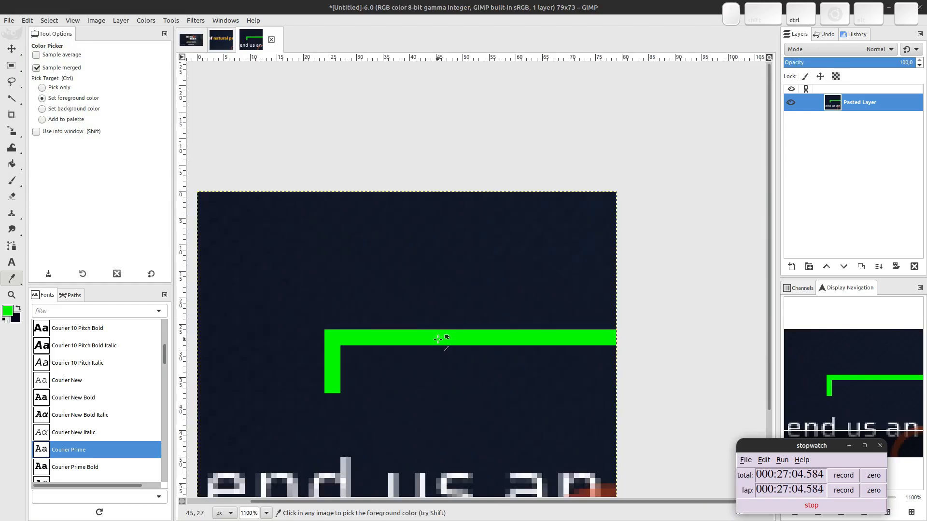
{"action": "left_click", "coordinate": [189, 40]}
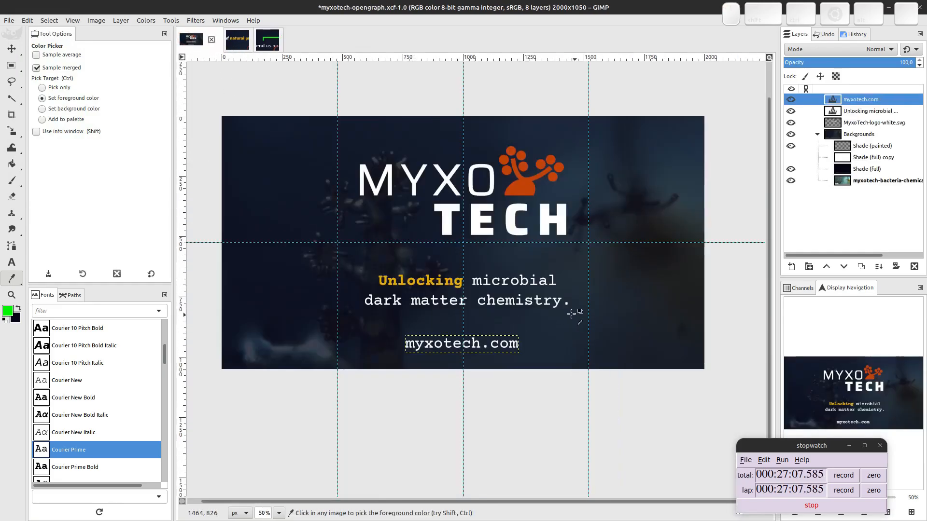
Recolour the myxotech.com text to the site's green 00f500.
{"action": "left_click", "coordinate": [8, 310]}
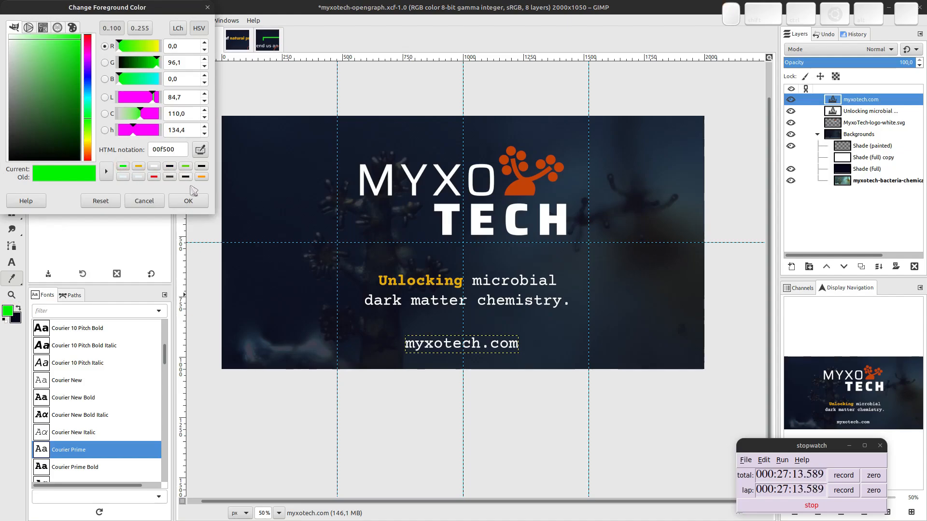
{"action": "left_click", "coordinate": [191, 201]}
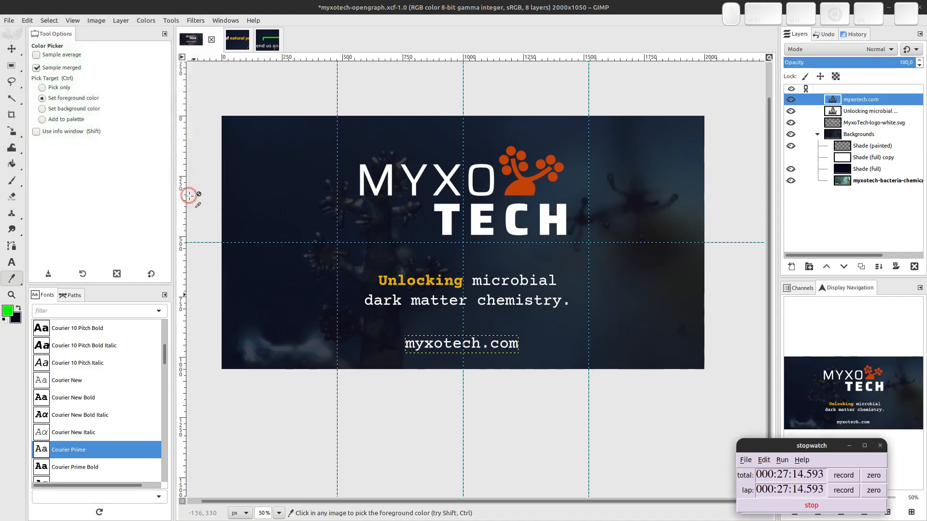
{"action": "left_click", "coordinate": [436, 346]}
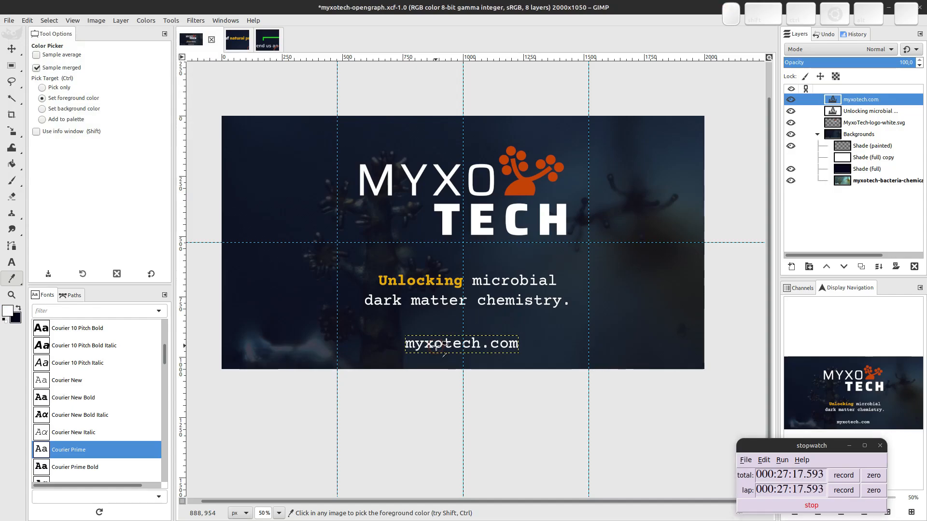
{"action": "key", "text": "t"}
{"action": "left_click", "coordinate": [437, 345]}
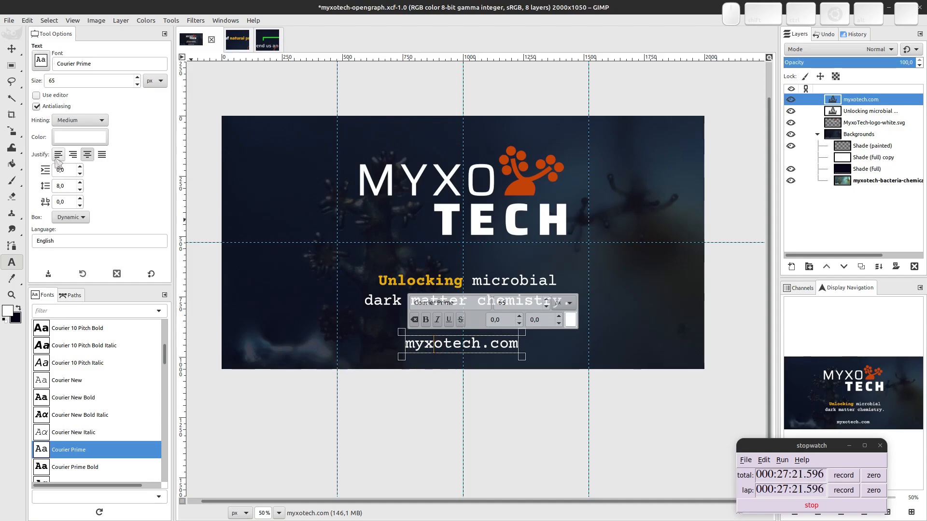
{"action": "left_click", "coordinate": [92, 139]}
{"action": "left_click", "coordinate": [123, 208]}
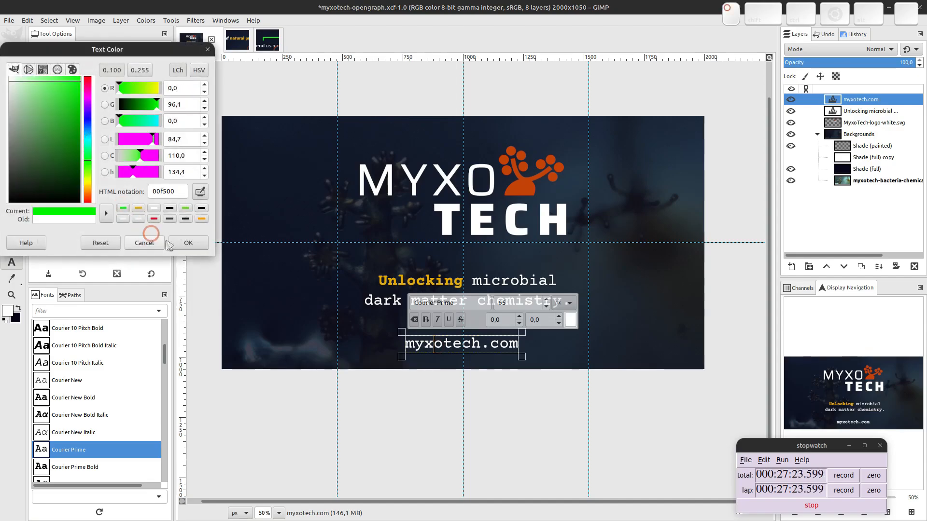
{"action": "left_click", "coordinate": [188, 242]}
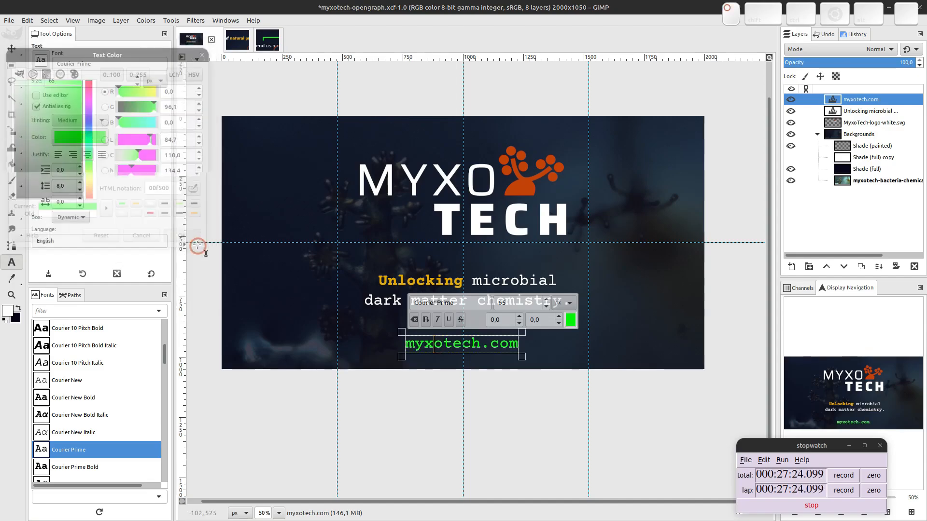
Move the myxotech.com line slightly up, closer beneath the headline.
{"action": "left_click", "coordinate": [12, 49]}
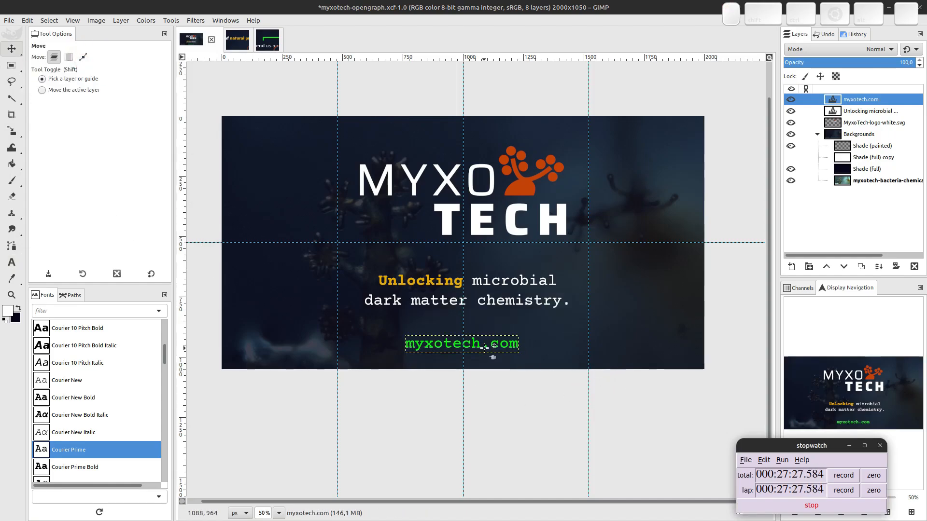
{"action": "left_click_drag", "start_coordinate": [485, 346], "coordinate": [486, 333]}
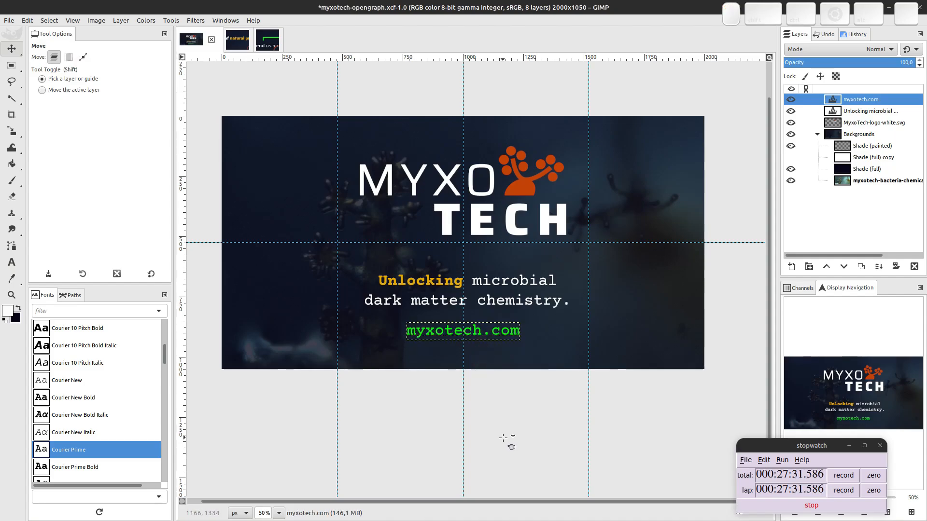
{"action": "key", "text": "Down"}
{"action": "key", "text": "Down"}
{"action": "key", "text": "Down"}
{"action": "key", "text": "Down"}
{"action": "key", "text": "Down"}
{"action": "key", "text": "Down"}
{"action": "key", "text": "Down"}
{"action": "key", "text": "Down"}
{"action": "key", "text": "Down"}
{"action": "key", "text": "Down"}
{"action": "key", "text": "Down"}
{"action": "key", "text": "Down"}
{"action": "key", "text": "Down"}
{"action": "key", "text": "Down"}
{"action": "key", "text": "Down"}
{"action": "key", "text": "Down"}
{"action": "key", "text": "Down"}
{"action": "key", "text": "Down"}
{"action": "key", "text": "Down"}
{"action": "key", "text": "Down"}
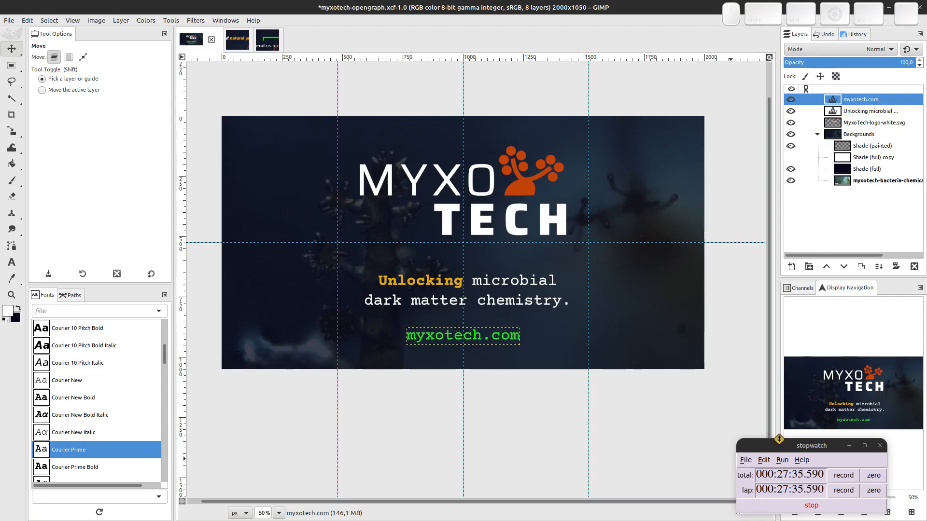
Drag the MyxoTech-logo-white.svg layer to the top and add a new layer group above it, starting its rename.
{"action": "left_click", "coordinate": [491, 287]}
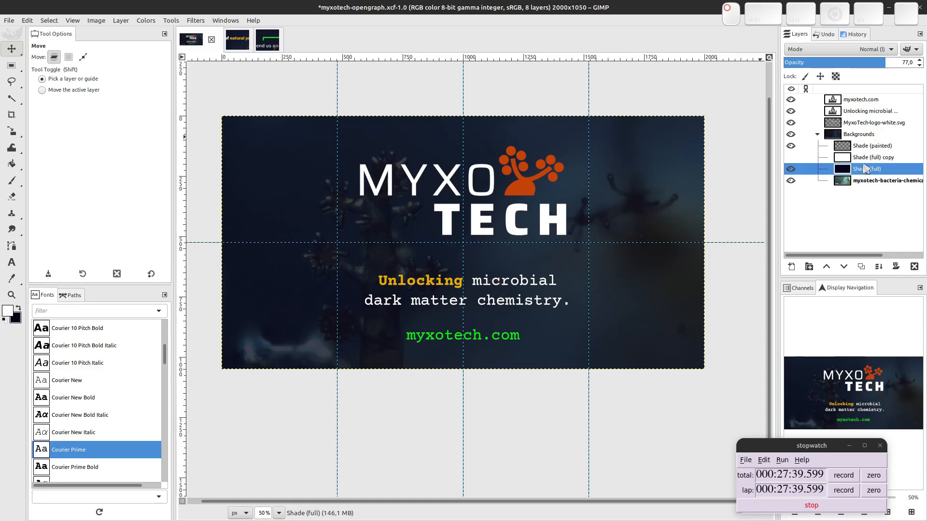
{"action": "mouse_move", "coordinate": [864, 168]}
{"action": "left_mouse_down"}
{"action": "mouse_move", "coordinate": [864, 106]}
{"action": "mouse_move", "coordinate": [854, 186]}
{"action": "mouse_move", "coordinate": [859, 169]}
{"action": "left_mouse_up"}
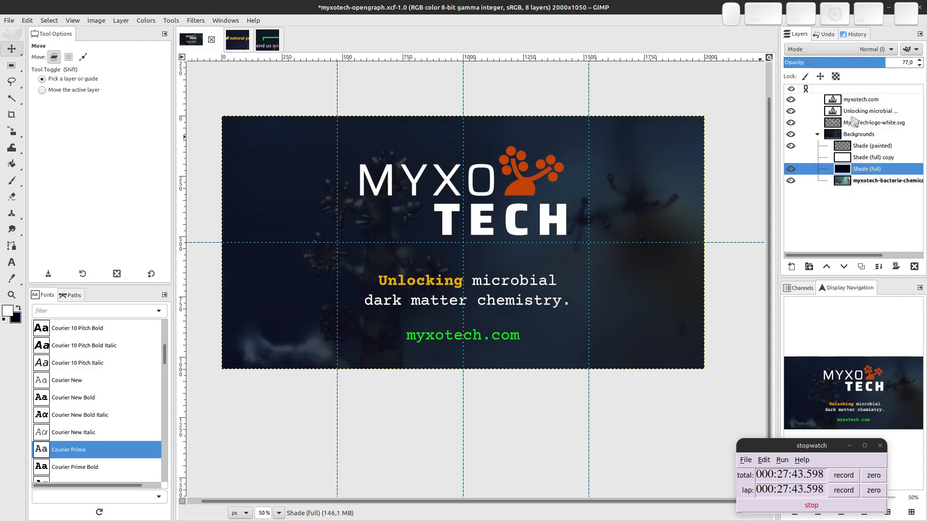
{"action": "left_click_drag", "start_coordinate": [853, 124], "coordinate": [850, 96]}
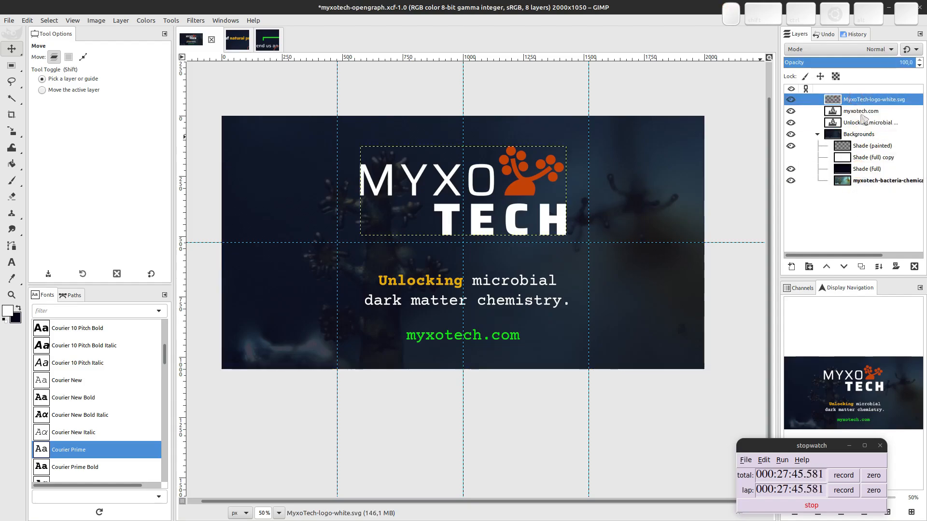
{"action": "left_click", "coordinate": [809, 267]}
{"action": "double_click", "coordinate": [845, 100]}
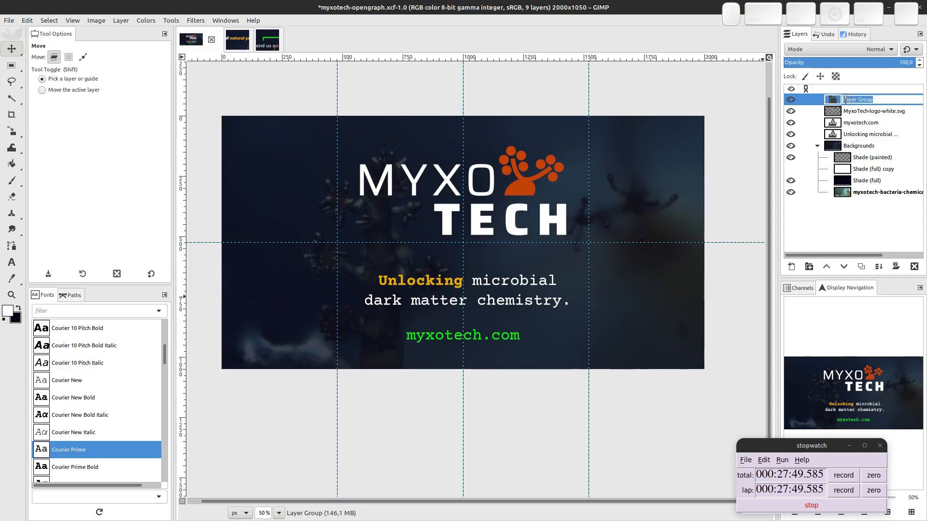
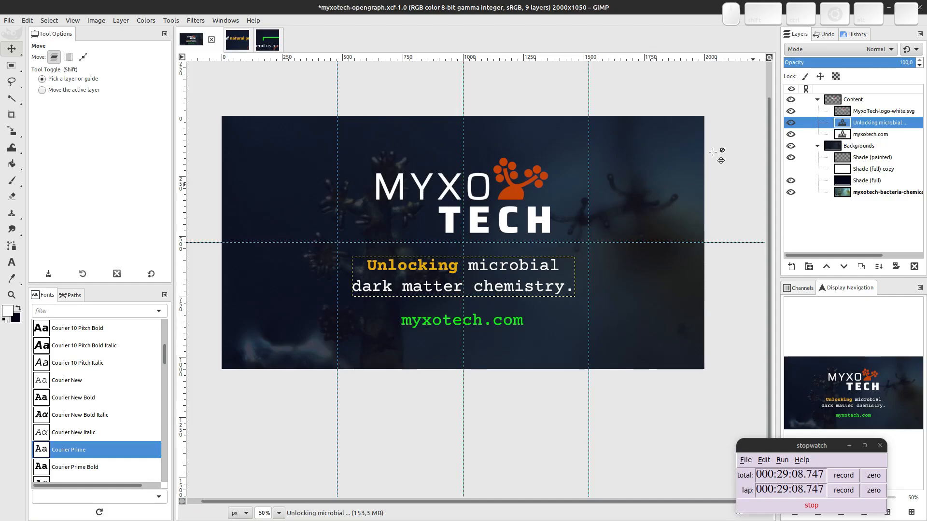
Nudge the Content layer group a few pixels on the canvas and save the XCF project.
{"action": "left_click", "coordinate": [852, 100]}
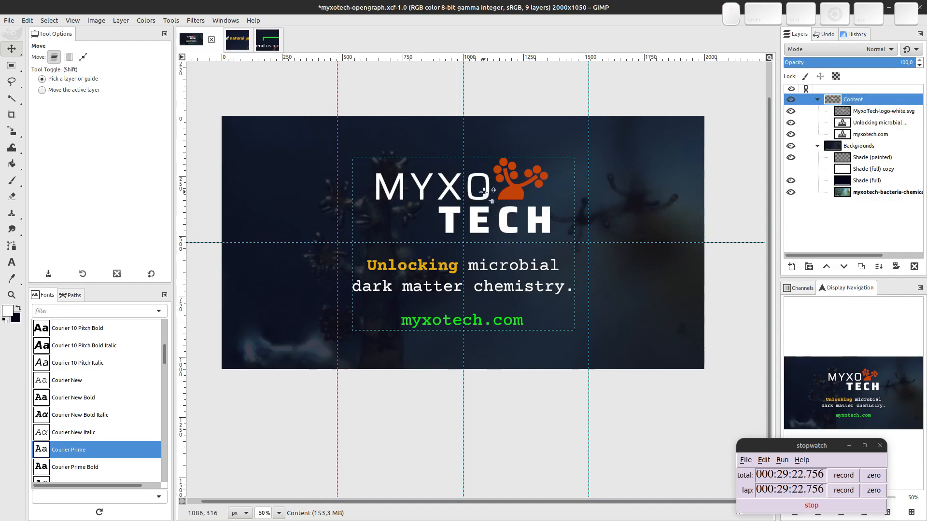
{"action": "left_click_drag", "start_coordinate": [534, 224], "coordinate": [531, 219]}
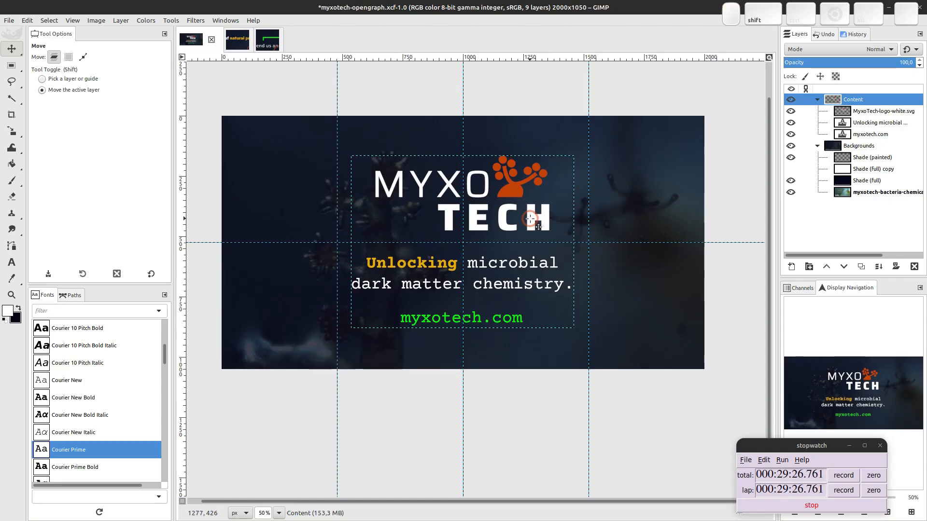
{"action": "key", "text": "Right"}
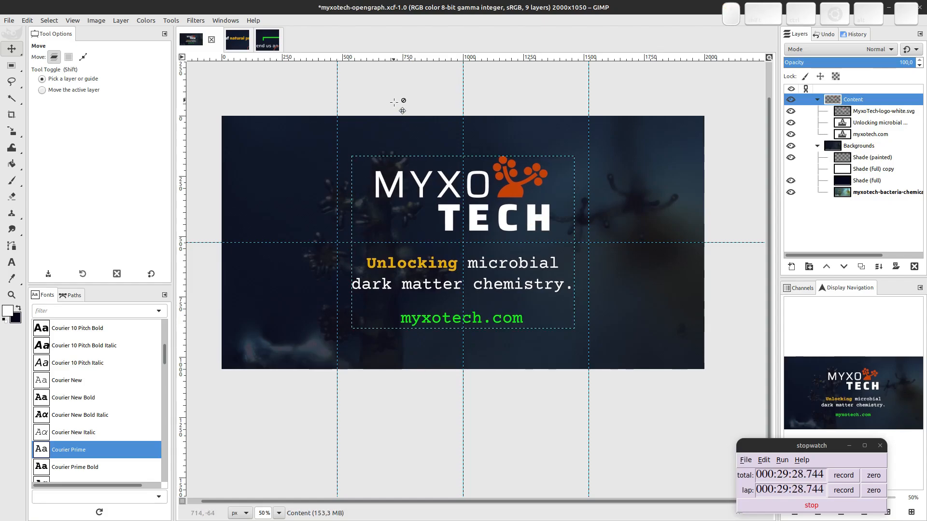
{"action": "key", "text": "ctrl+s"}
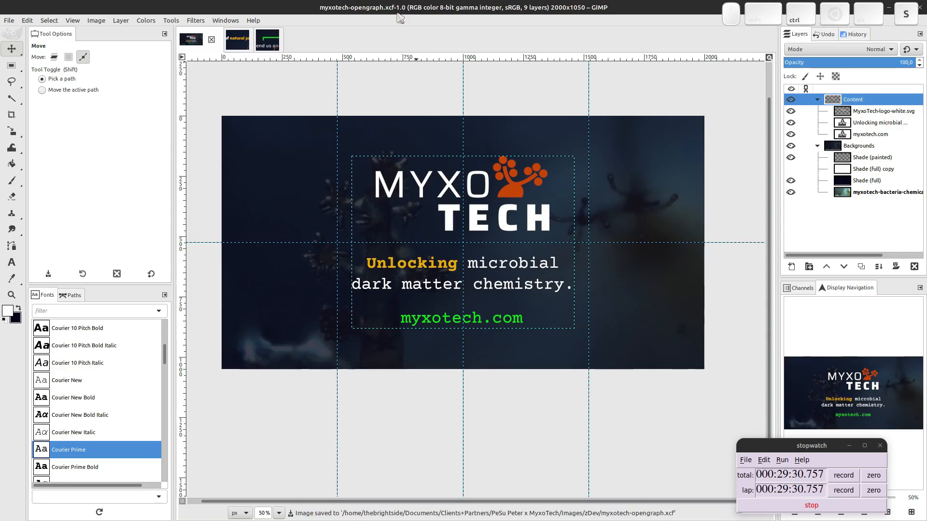
{"action": "key", "text": "ctrl+shift+e"}
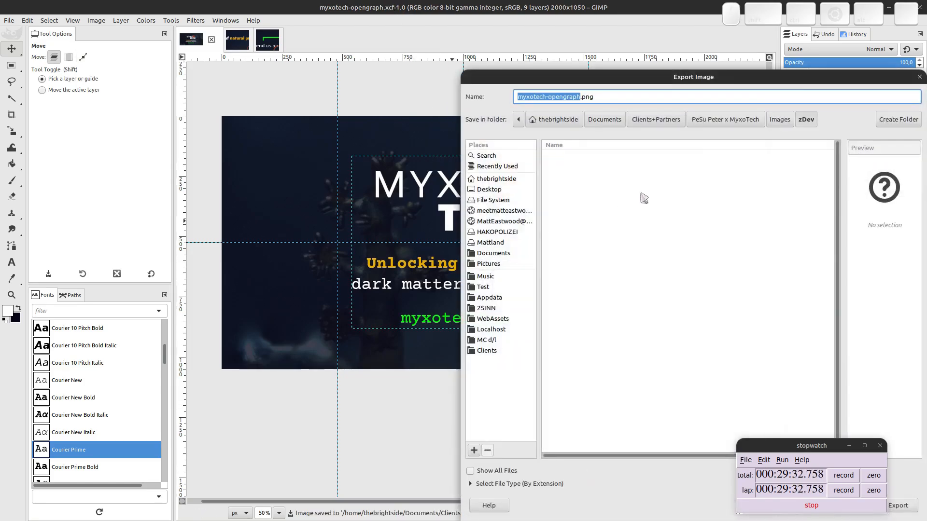
Export the graphic as myxotech-opengraph.jpg into the Images folder at JPEG quality 68.
{"action": "left_click", "coordinate": [779, 120]}
{"action": "double_click", "coordinate": [590, 95]}
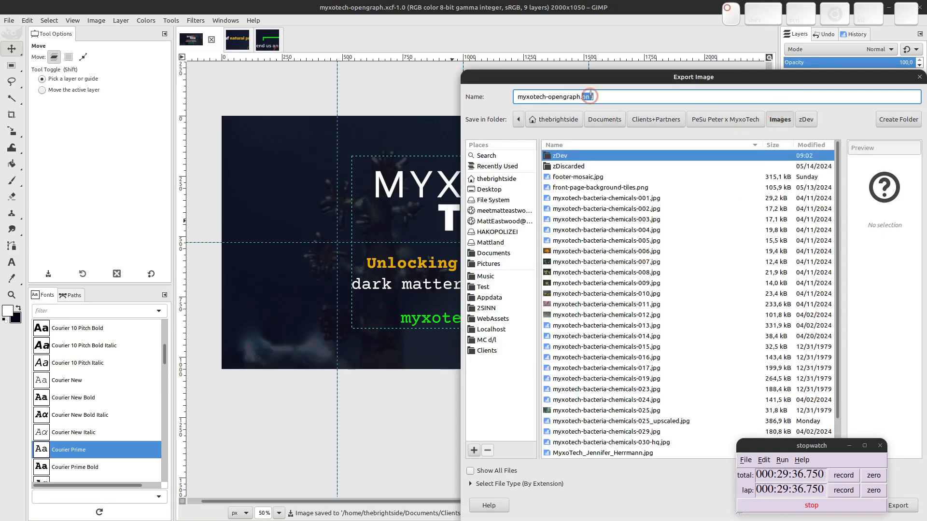
{"action": "type", "text": "jpg"}
{"action": "key", "text": "Return"}
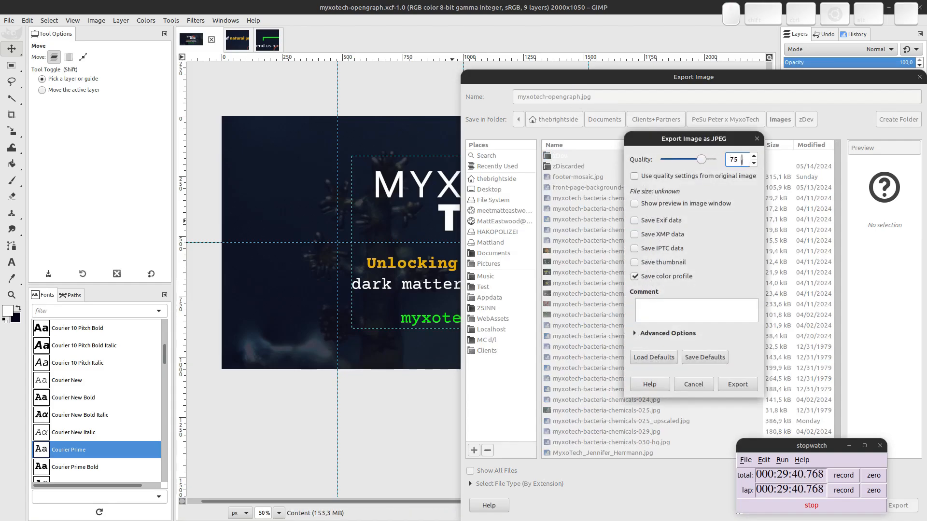
{"action": "scroll", "coordinate": [742, 159], "scroll_direction": "up", "scroll_amount": 2}
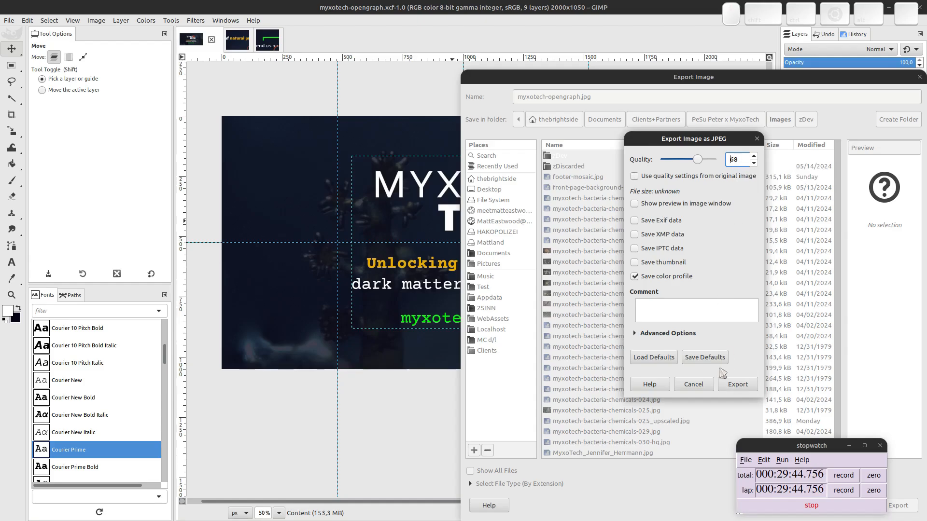
{"action": "left_click", "coordinate": [737, 384]}
{"action": "key", "text": "ctrl+alt+Down"}
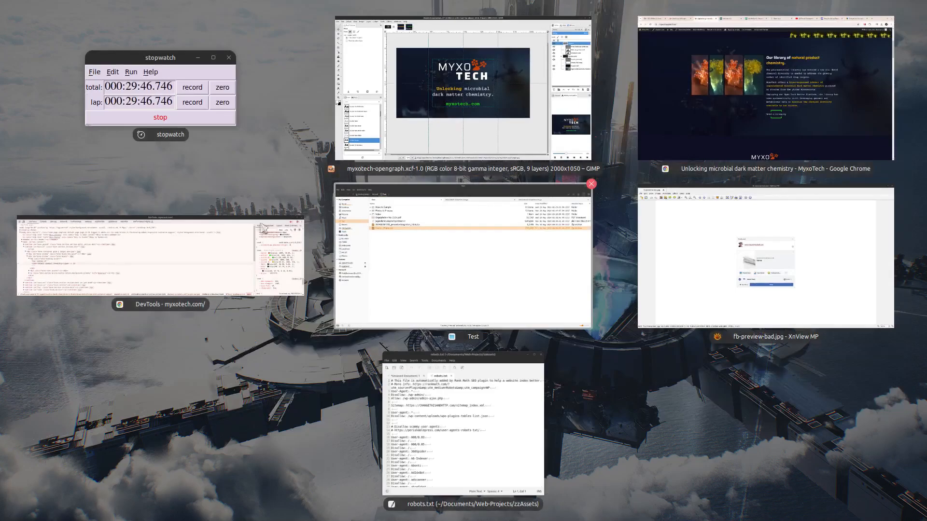
Delete Courier_Prime.zip from the Test folder in Nemo.
{"action": "left_click", "coordinate": [426, 277]}
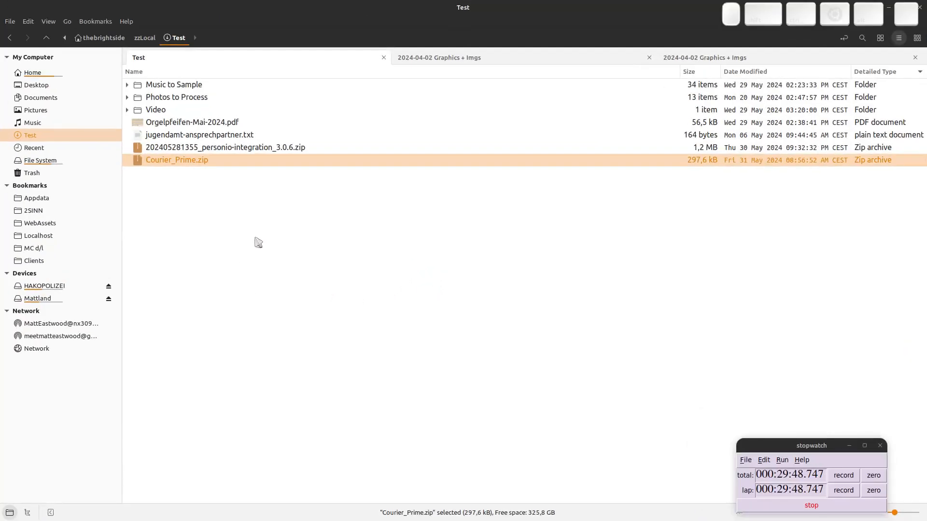
{"action": "left_click", "coordinate": [206, 162]}
{"action": "key", "text": "Delete"}
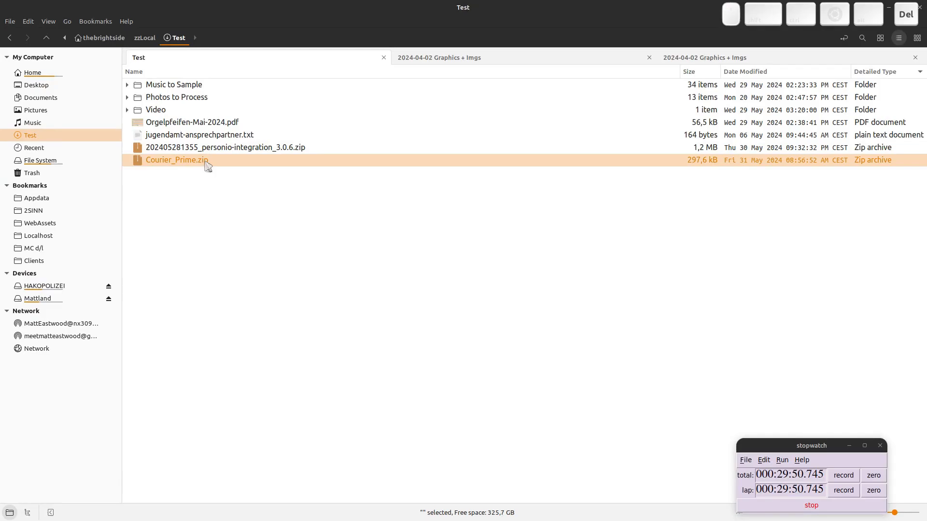
Close the DevTools and XnView windows and return to the browser.
{"action": "key", "text": "ctrl+alt+Down"}
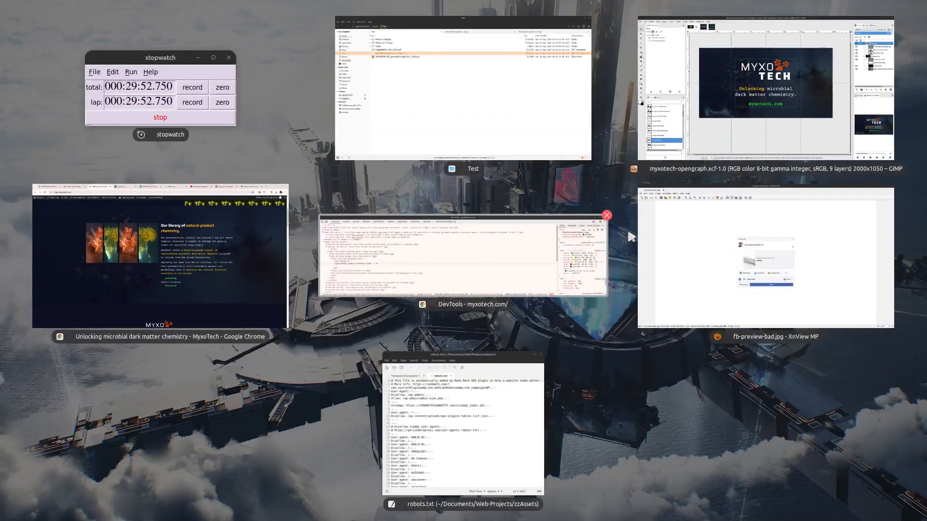
{"action": "left_click", "coordinate": [607, 218]}
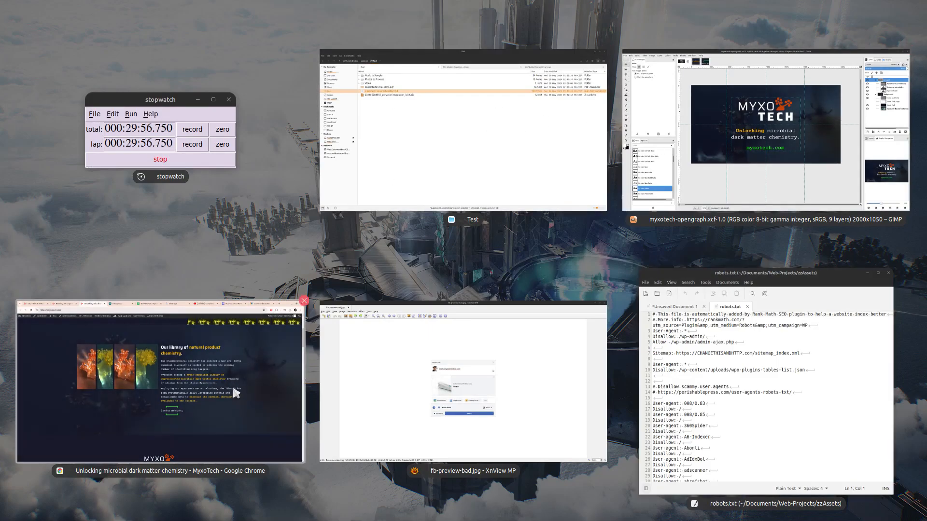
{"action": "left_click", "coordinate": [606, 301]}
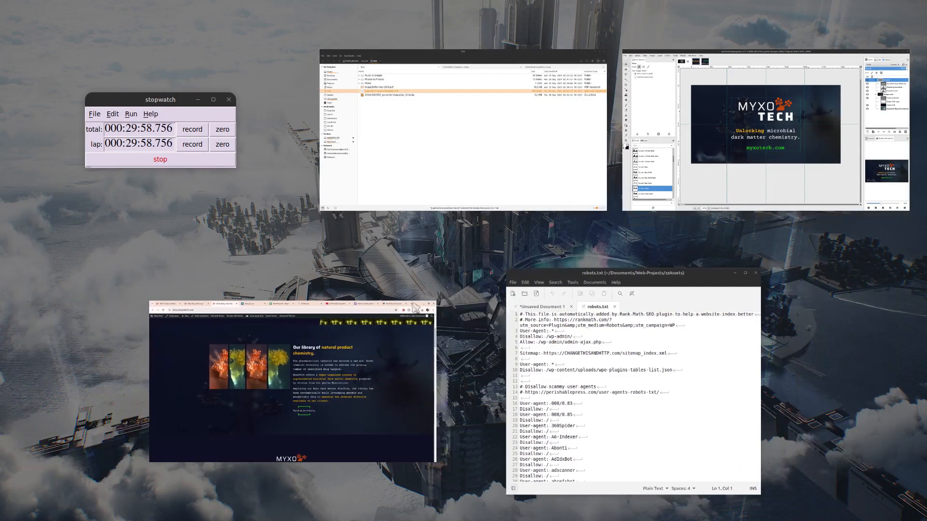
{"action": "left_click", "coordinate": [240, 330]}
Open the OpenGraph thumbnail media picker on Company Assets, ready to upload a file.
{"action": "left_click", "coordinate": [26, 6]}
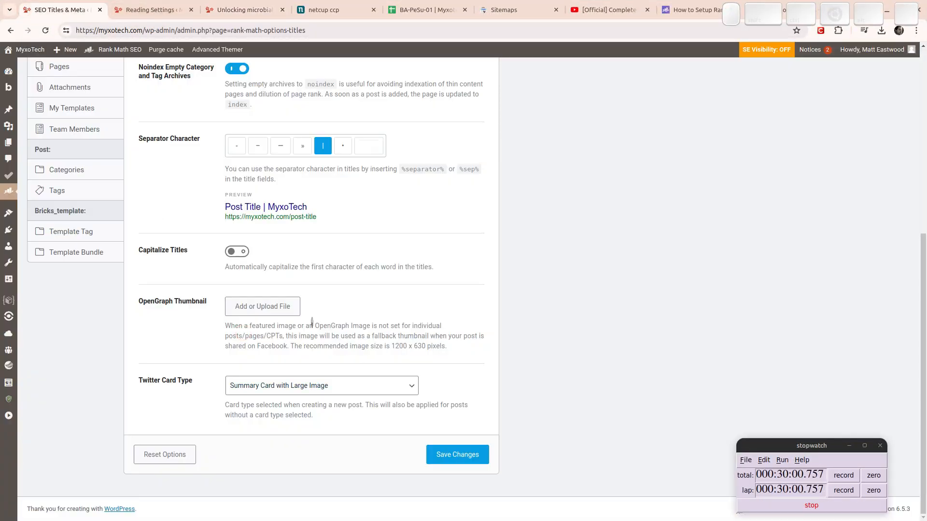
{"action": "left_click", "coordinate": [288, 311]}
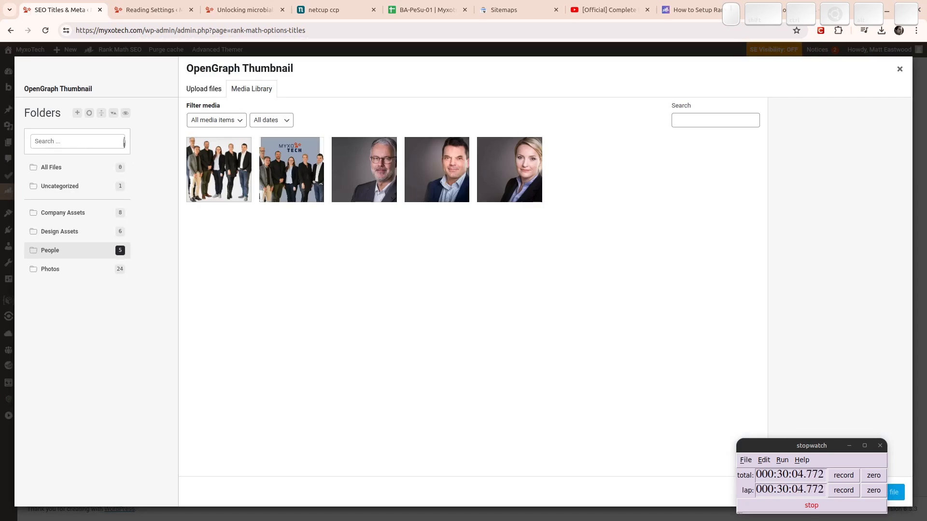
{"action": "left_click", "coordinate": [83, 214]}
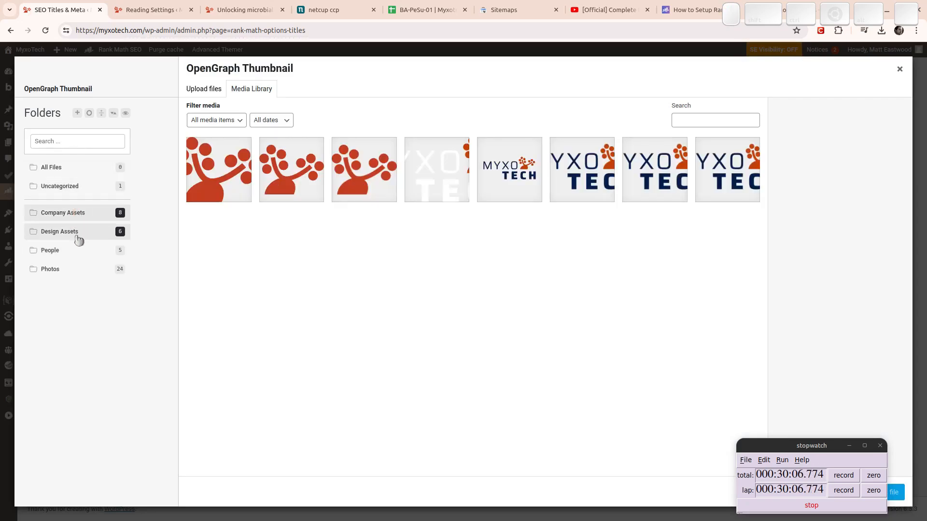
{"action": "left_click", "coordinate": [203, 89]}
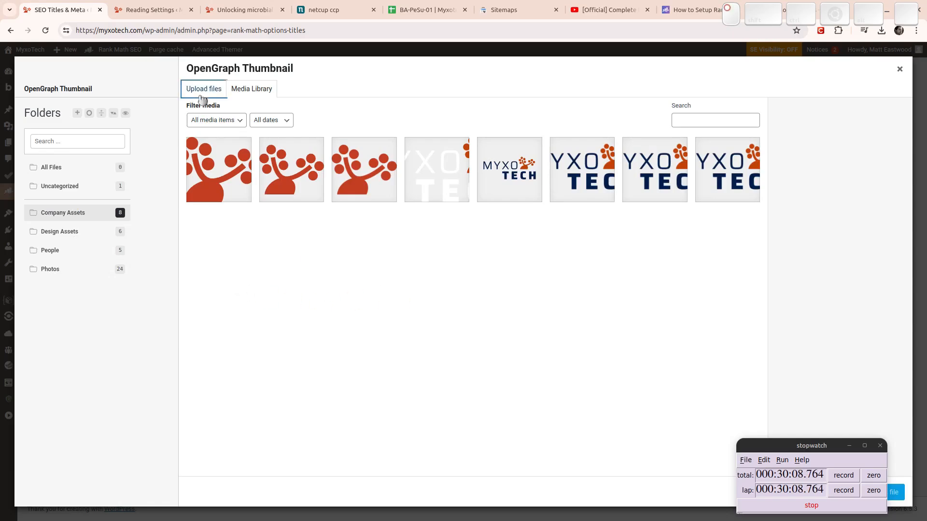
Drag myxotech-opengraph.jpg from Nemo's Images folder into the media upload area.
{"action": "key", "text": "super"}
{"action": "left_click", "coordinate": [708, 148]}
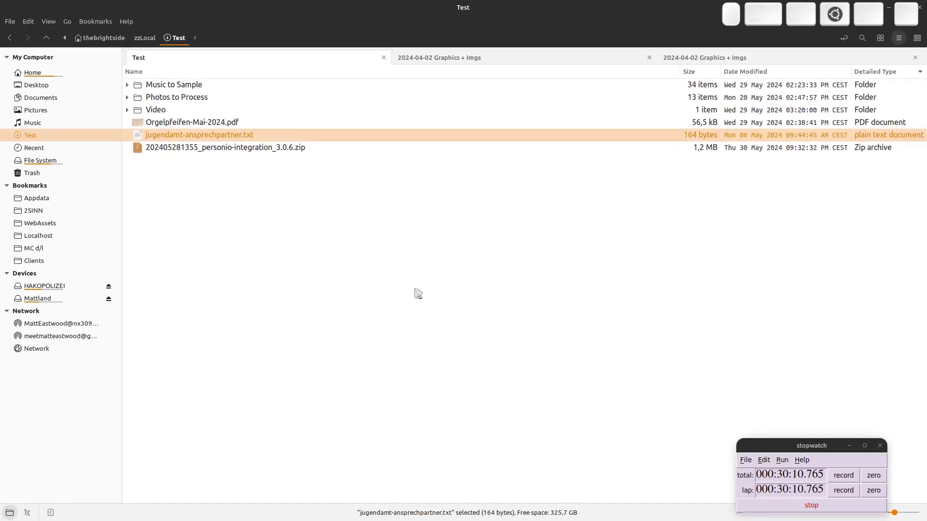
{"action": "left_click", "coordinate": [416, 292]}
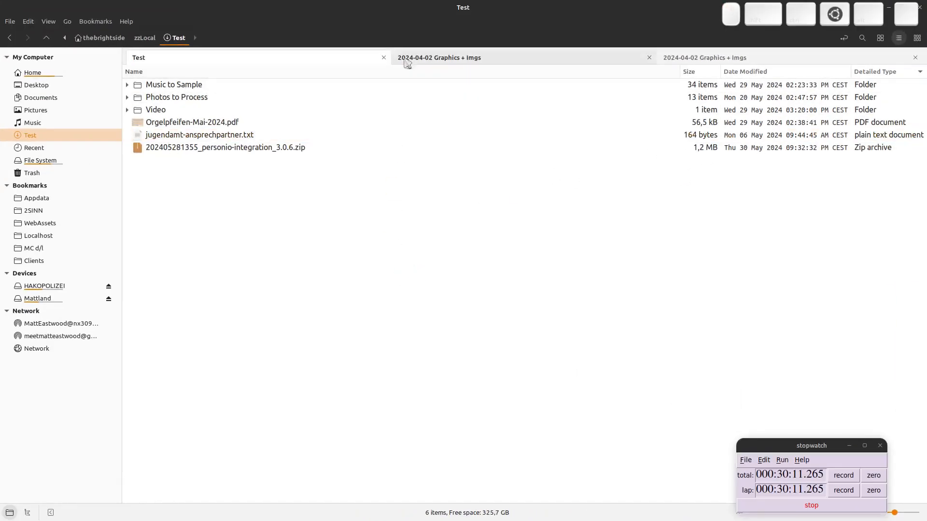
{"action": "left_click", "coordinate": [680, 57]}
{"action": "left_click", "coordinate": [280, 37]}
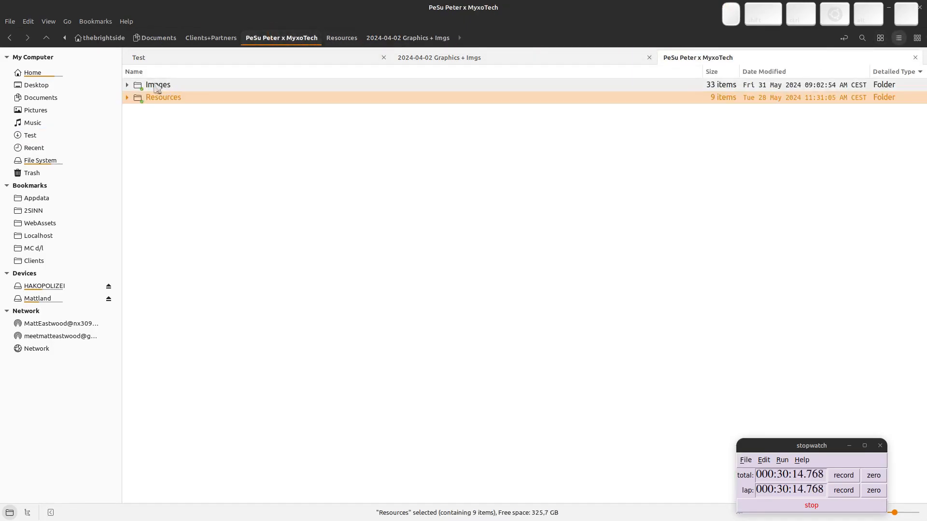
{"action": "double_click", "coordinate": [155, 87]}
{"action": "scroll", "coordinate": [193, 488], "scroll_direction": "down", "scroll_amount": 1}
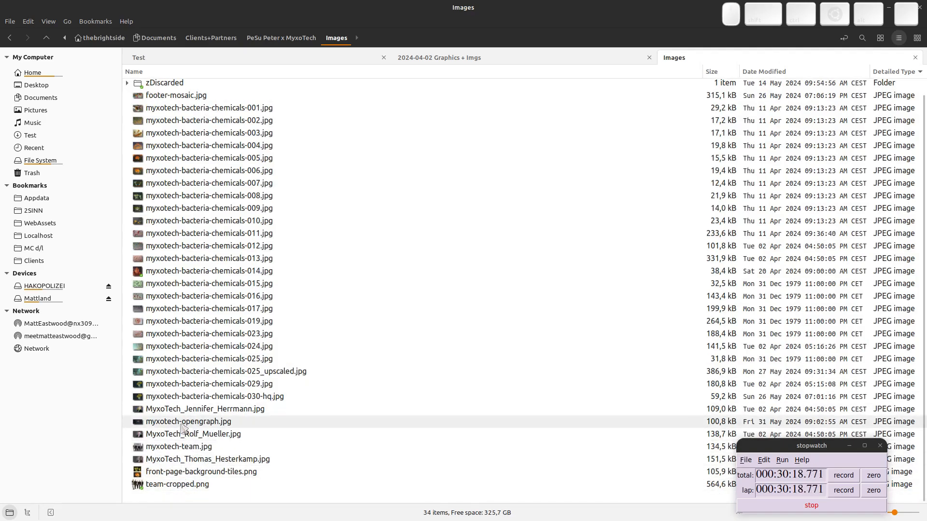
{"action": "left_click", "coordinate": [181, 423]}
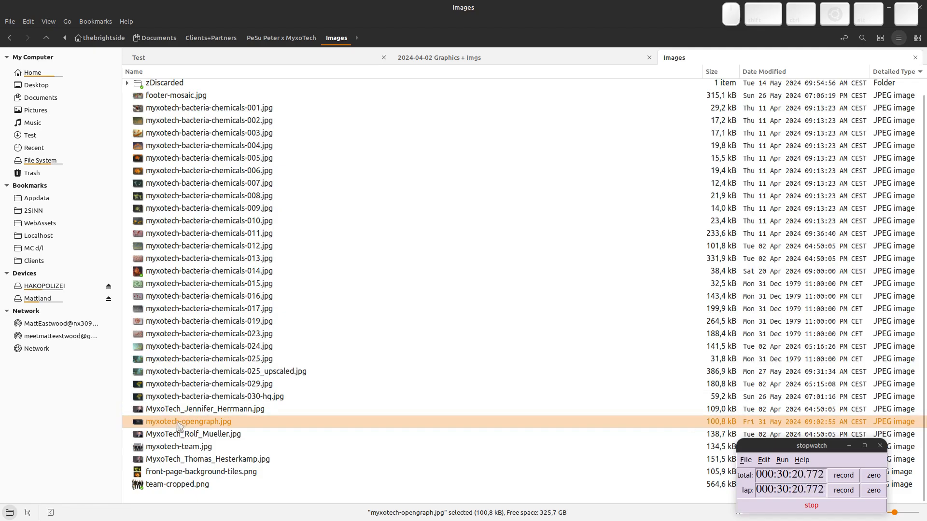
{"action": "left_click_drag", "start_coordinate": [178, 424], "coordinate": [541, 334]}
Use the uploaded image as the default OpenGraph thumbnail and save the settings.
{"action": "key", "text": "alt+Tab"}
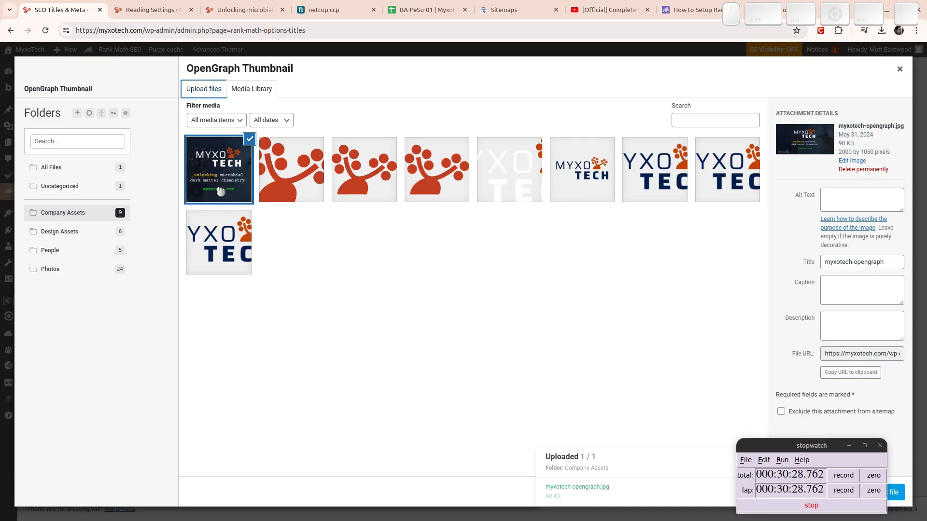
{"action": "left_click_drag", "start_coordinate": [788, 464], "coordinate": [120, 466]}
{"action": "left_click", "coordinate": [876, 493]}
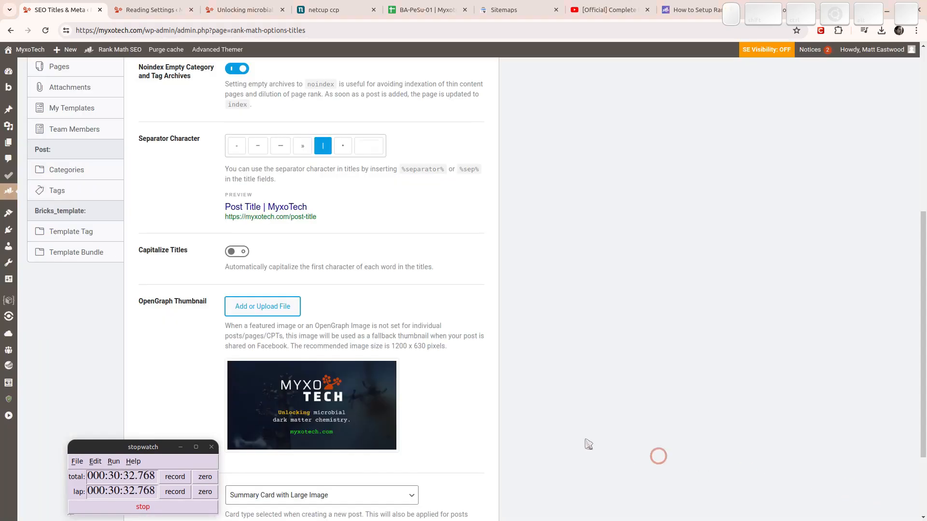
{"action": "scroll", "coordinate": [458, 311], "scroll_direction": "down", "scroll_amount": 3}
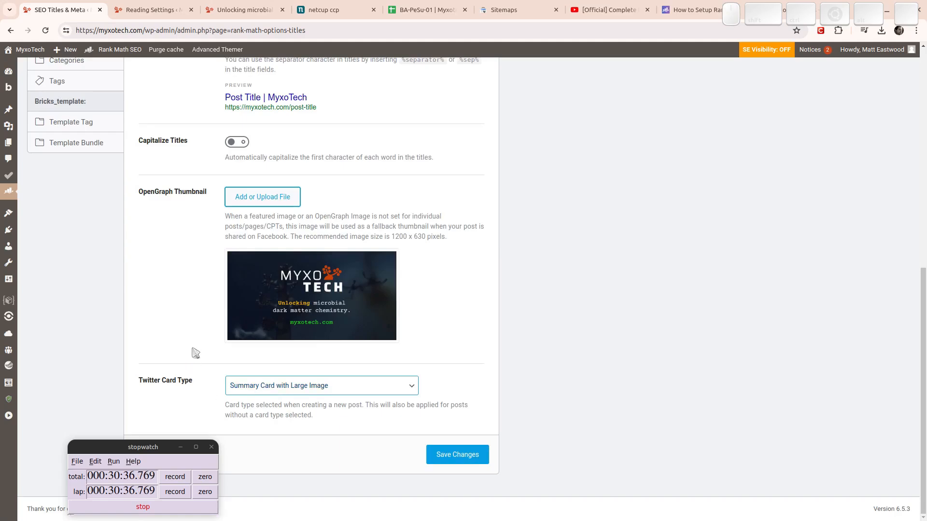
{"action": "scroll", "coordinate": [177, 297], "scroll_direction": "up", "scroll_amount": 5}
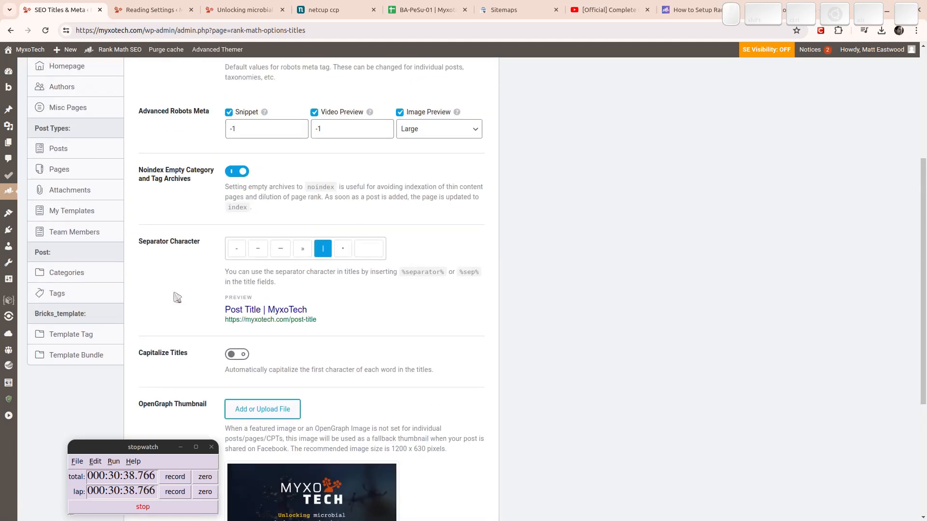
{"action": "scroll", "coordinate": [182, 296], "scroll_direction": "up", "scroll_amount": 4}
{"action": "scroll", "coordinate": [182, 295], "scroll_direction": "down", "scroll_amount": 8}
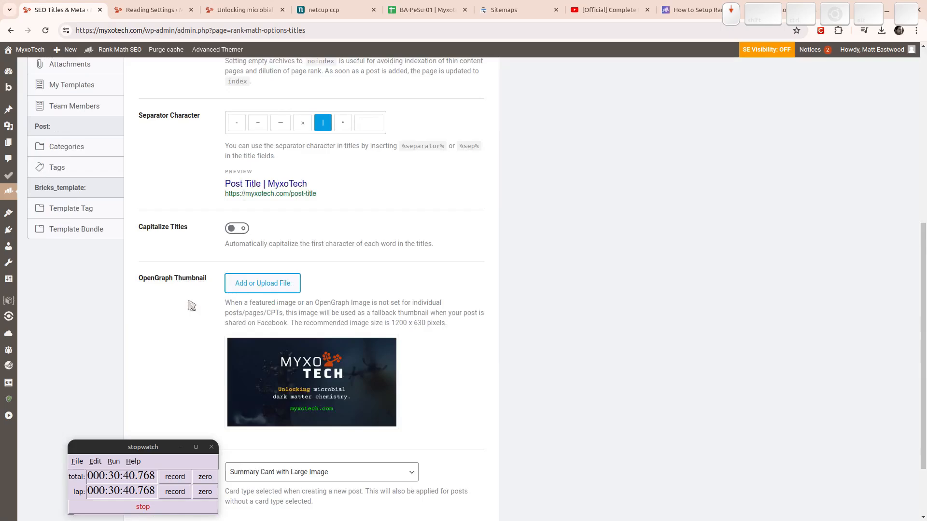
{"action": "left_click", "coordinate": [453, 456]}
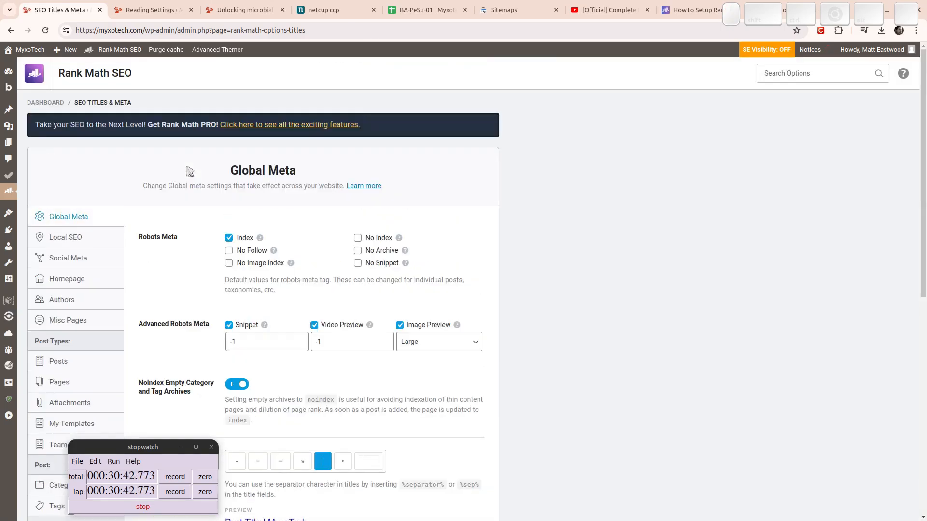
Open Local SEO settings and mark the site as an Organization.
{"action": "left_click", "coordinate": [86, 240]}
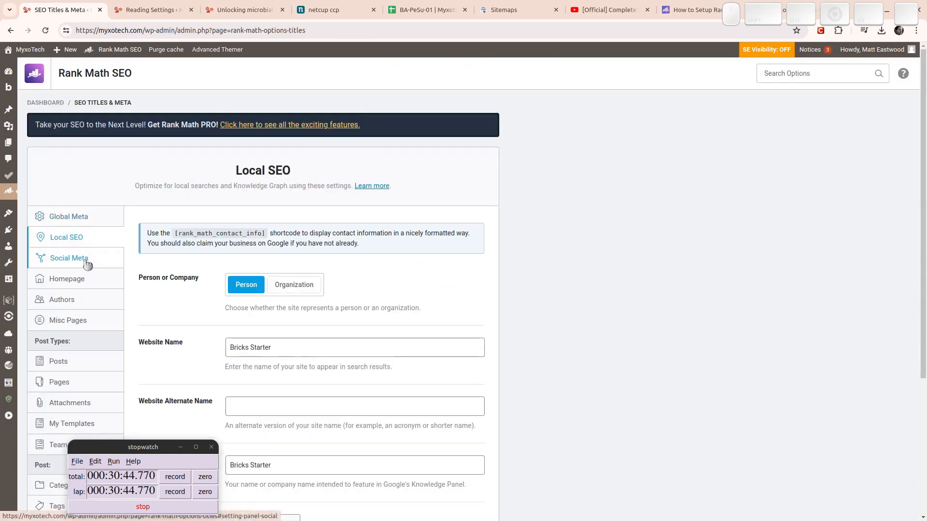
{"action": "triple_click", "coordinate": [291, 347]}
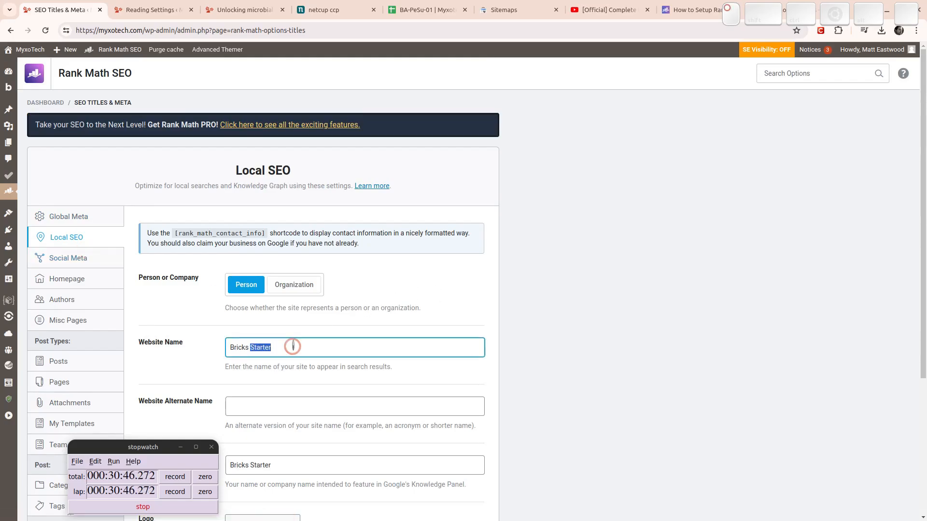
{"action": "left_click", "coordinate": [299, 284]}
{"action": "triple_click", "coordinate": [302, 343]}
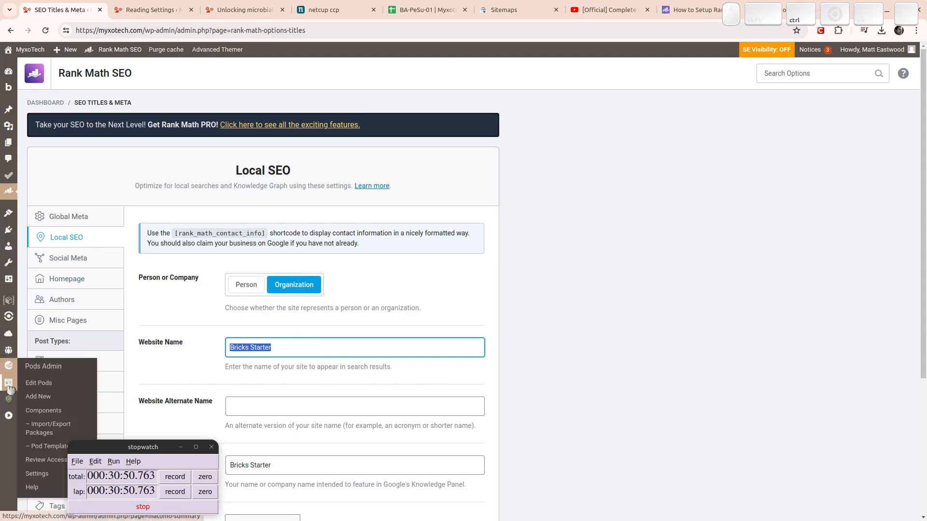
Replace the Bricks Starter website name with the site title MyxoTech copied from General settings.
{"action": "left_click", "coordinate": [8, 281], "text": "ctrl"}
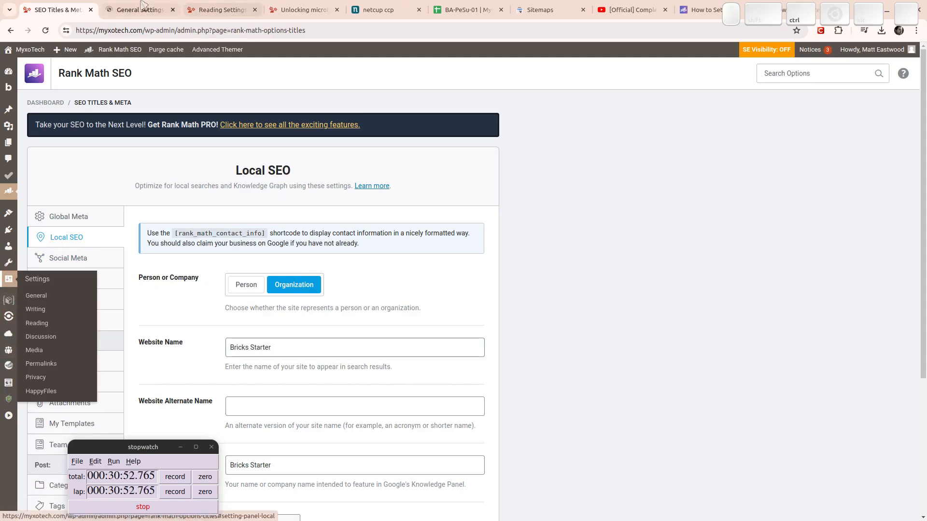
{"action": "left_click", "coordinate": [139, 10]}
{"action": "double_click", "coordinate": [196, 100]}
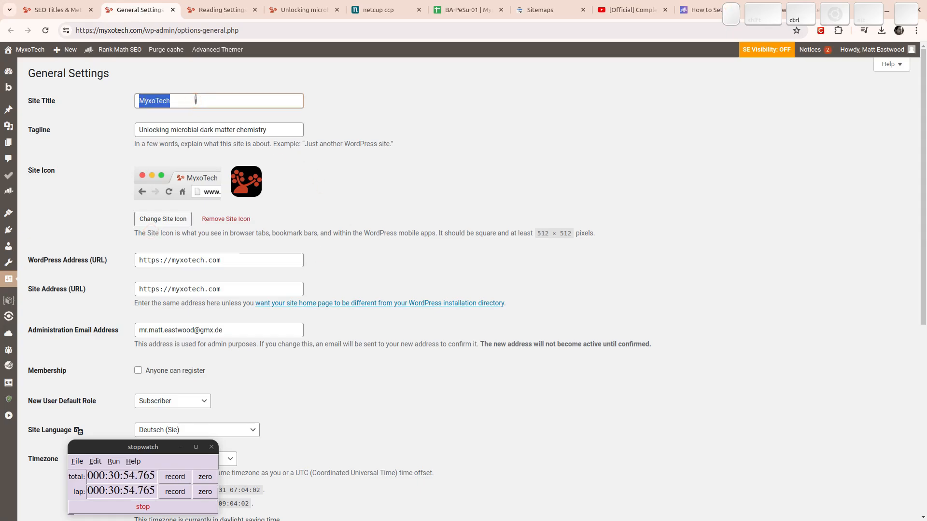
{"action": "key", "text": "ctrl+c"}
{"action": "key", "text": "ctrl+Page_Up"}
{"action": "triple_click", "coordinate": [278, 347]}
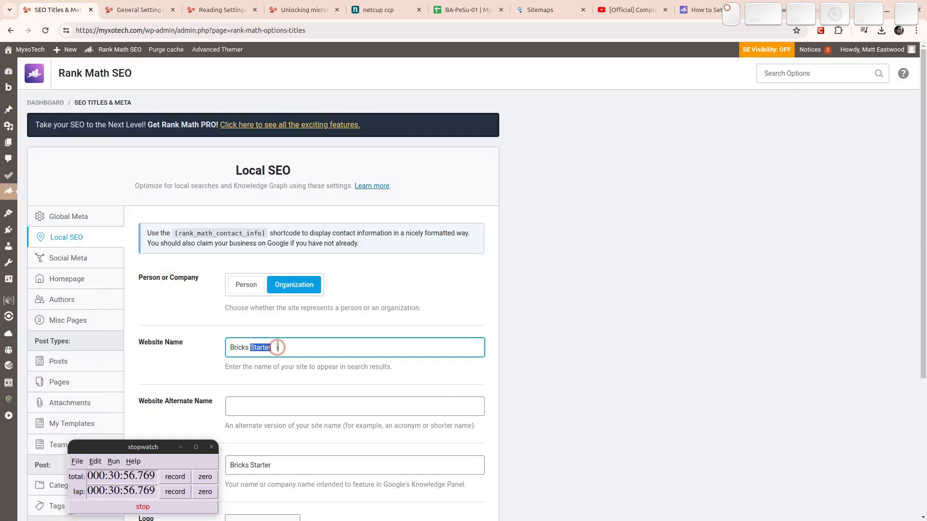
{"action": "key", "text": "ctrl+v"}
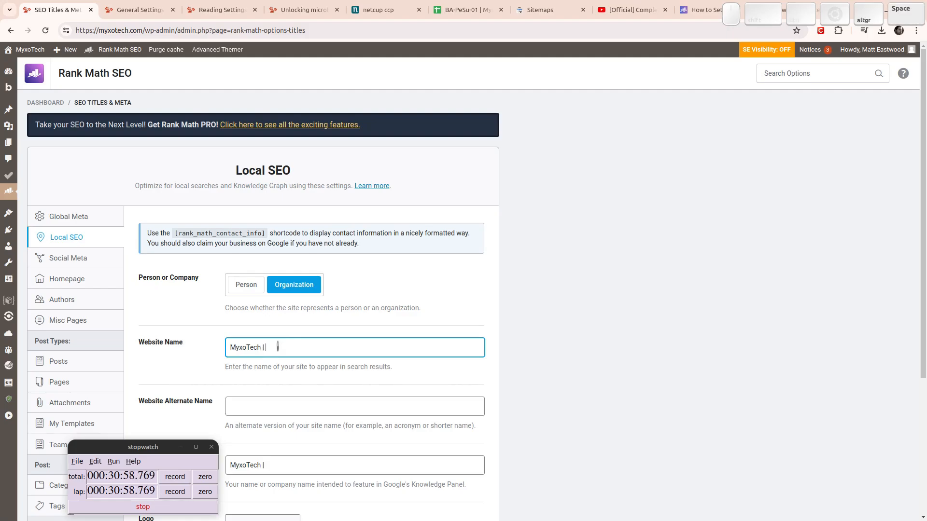
Append the copied tagline, making the name 'MyxoTech | Unlocking microbial dark matter chemistry'.
{"action": "left_click", "coordinate": [124, 4]}
{"action": "key", "text": "Tab"}
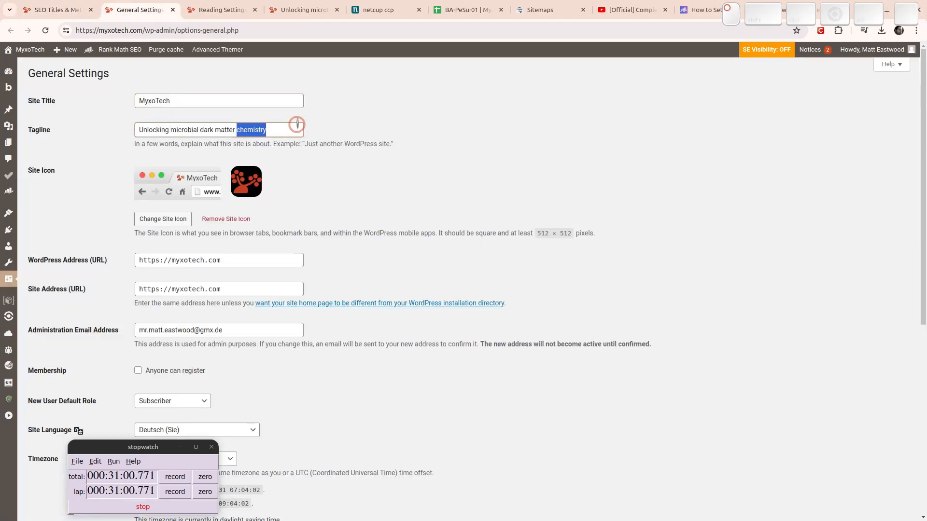
{"action": "key", "text": "ctrl+c"}
{"action": "key", "text": "ctrl+Page_Up"}
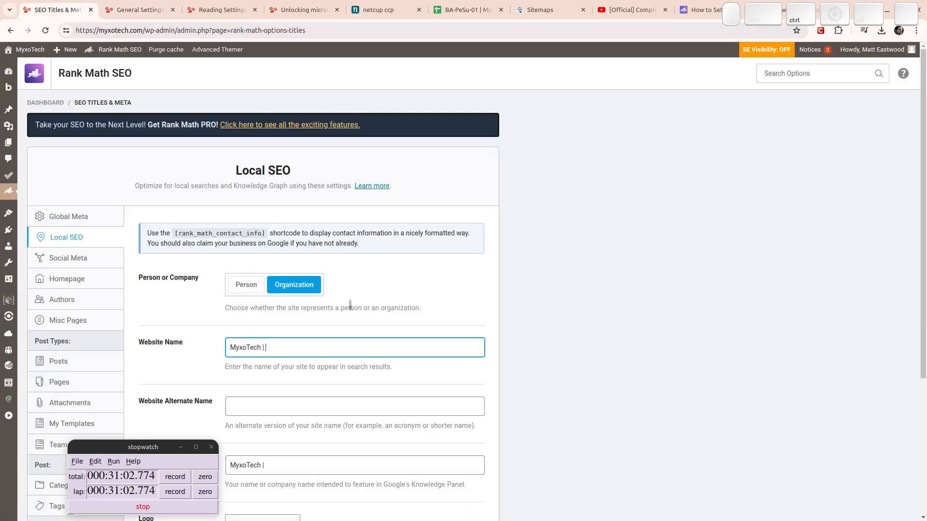
{"action": "key", "text": "ctrl+v"}
{"action": "left_click", "coordinate": [287, 402]}
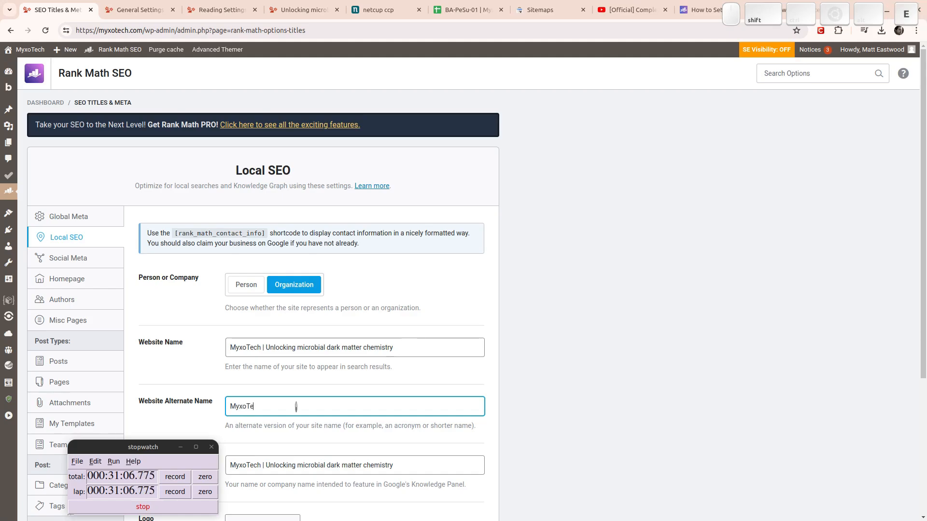
{"action": "scroll", "coordinate": [296, 407], "scroll_direction": "down", "scroll_amount": 5}
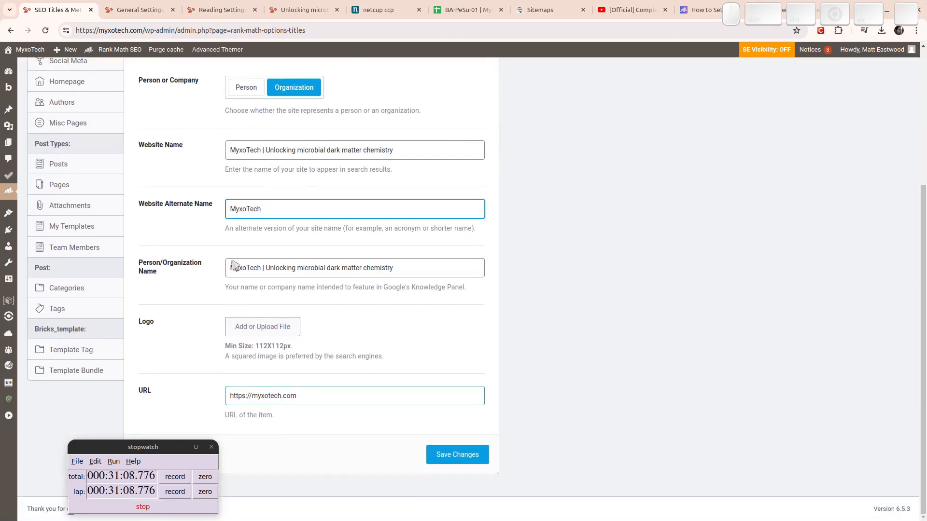
Compare the logo images in the Media Library and set MYXOTECH-Logo.png as the Local SEO logo.
{"action": "left_click", "coordinate": [257, 333]}
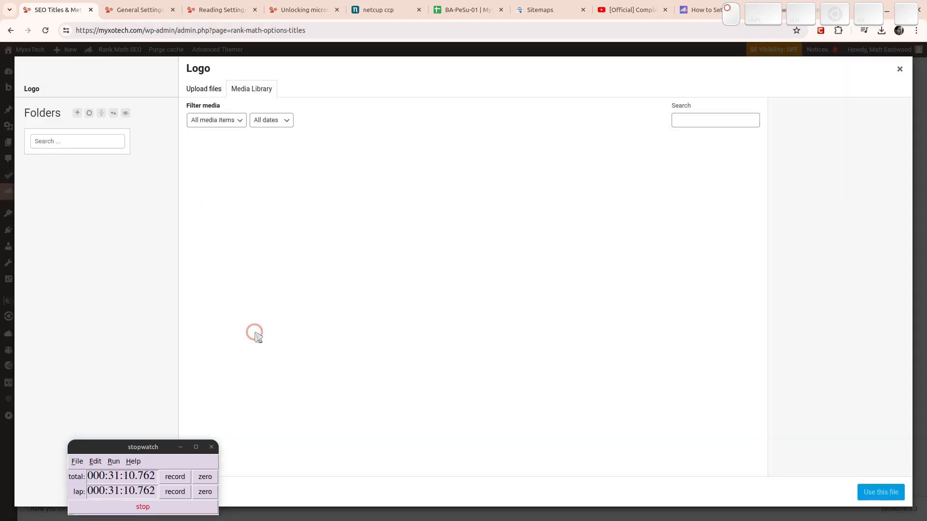
{"action": "left_click", "coordinate": [290, 179]}
{"action": "left_click", "coordinate": [419, 180]}
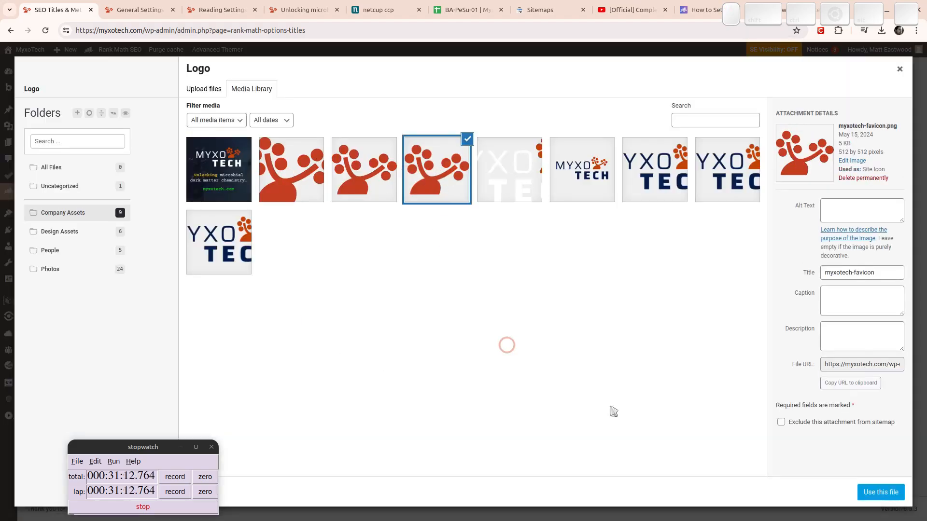
{"action": "left_click", "coordinate": [497, 144]}
{"action": "left_click", "coordinate": [595, 162]}
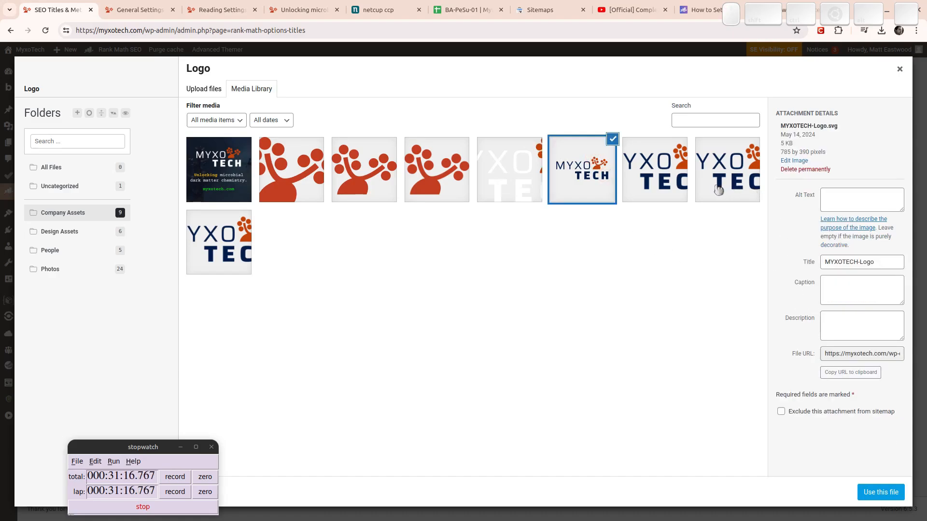
{"action": "left_click", "coordinate": [644, 172]}
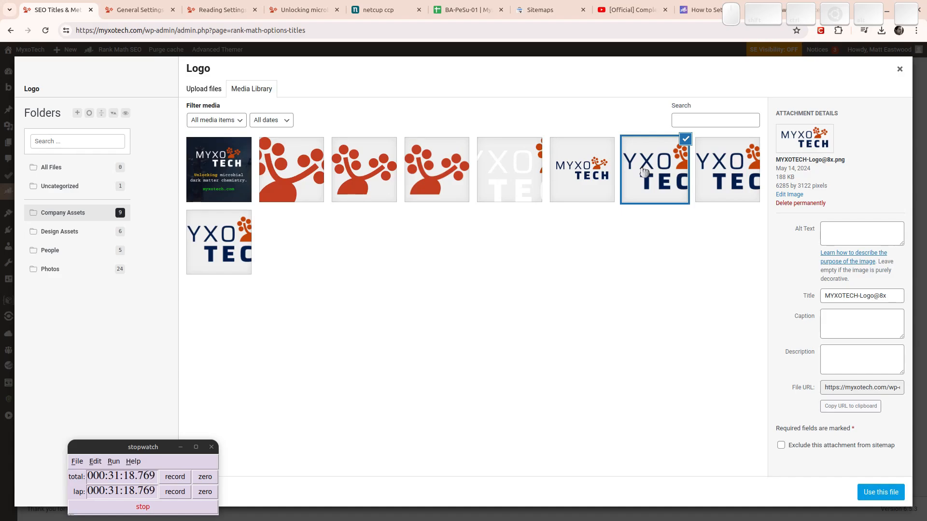
{"action": "left_click", "coordinate": [200, 236]}
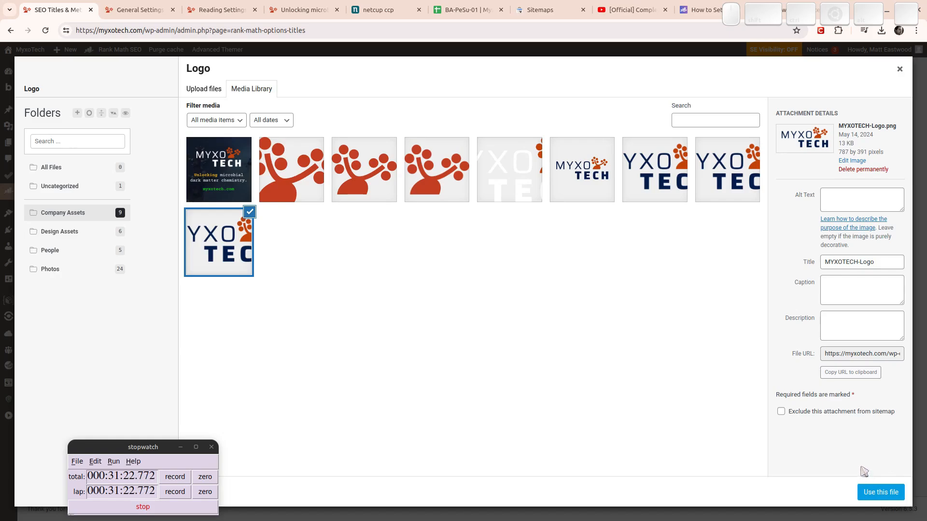
{"action": "left_click", "coordinate": [881, 493]}
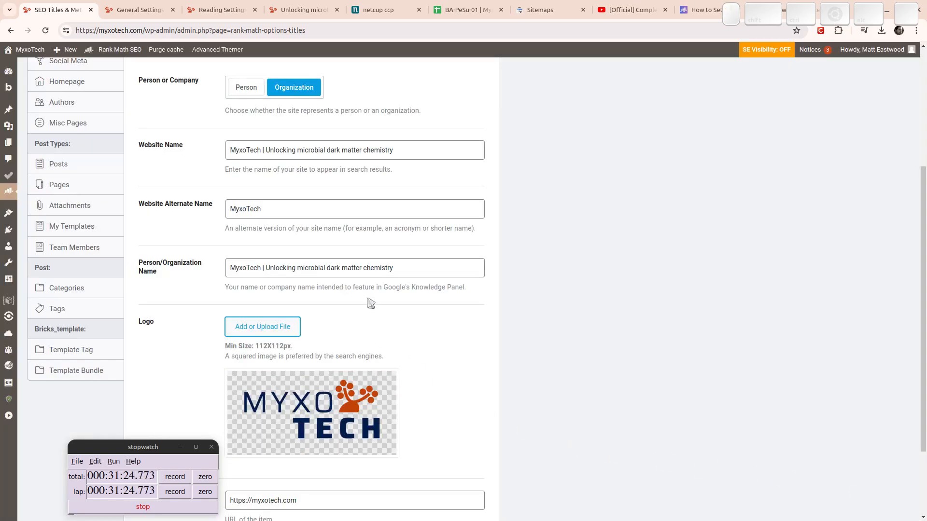
{"action": "scroll", "coordinate": [555, 328], "scroll_direction": "down", "scroll_amount": 3}
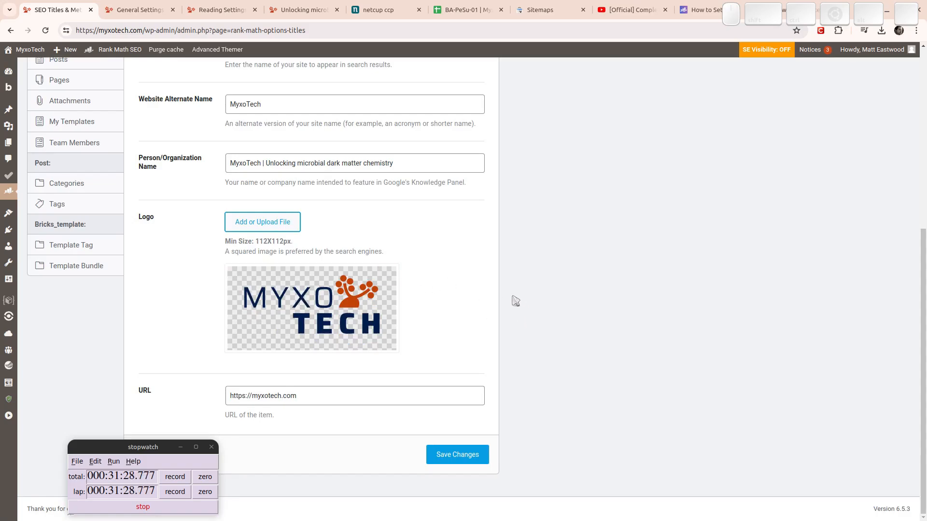
{"action": "left_click", "coordinate": [264, 223]}
{"action": "left_click", "coordinate": [720, 183]}
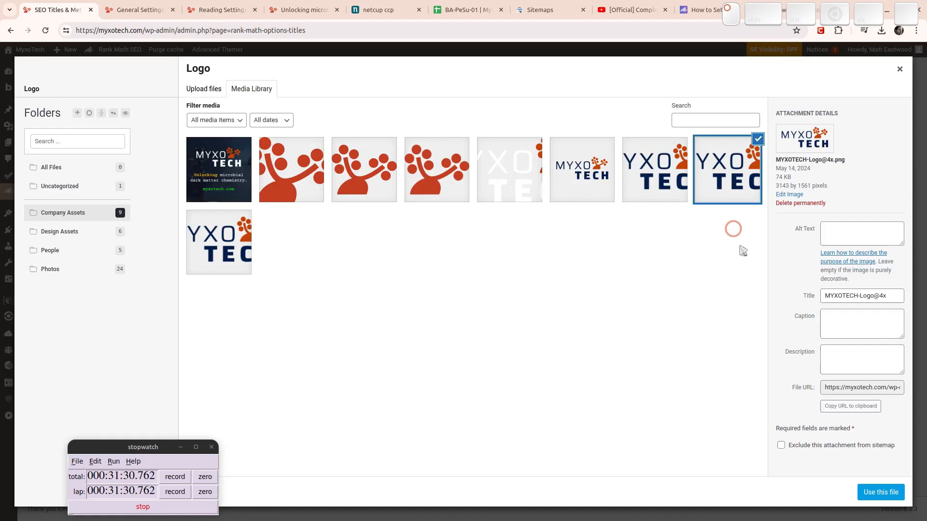
{"action": "left_click", "coordinate": [886, 487]}
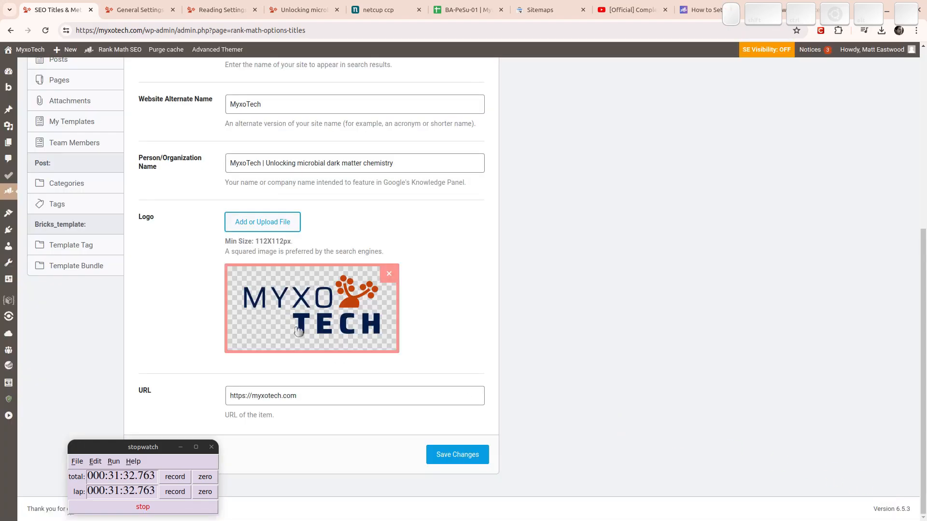
{"action": "key", "text": "super"}
{"action": "left_click", "coordinate": [737, 158]}
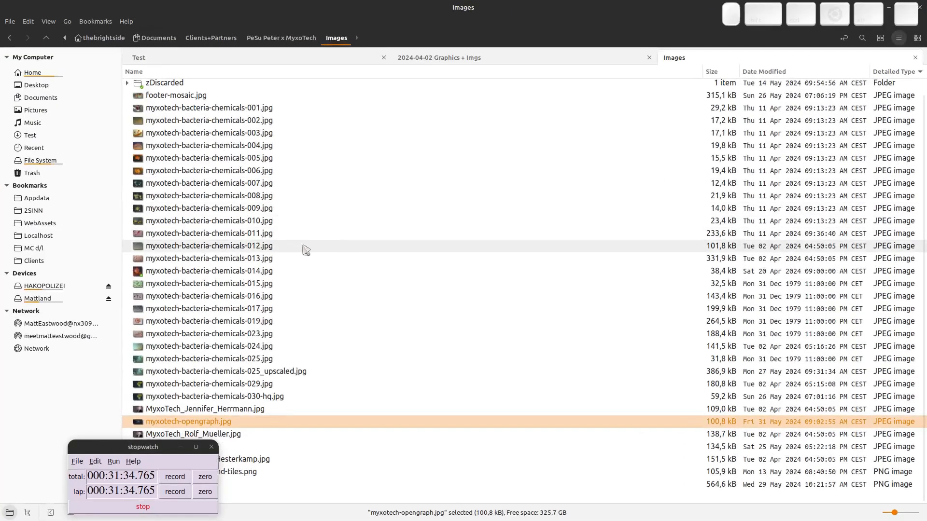
Preview MYXOTECH-Logo.png in the 2024-04-02 Graphics + Imgs folder.
{"action": "scroll", "coordinate": [269, 208], "scroll_direction": "down", "scroll_amount": 2}
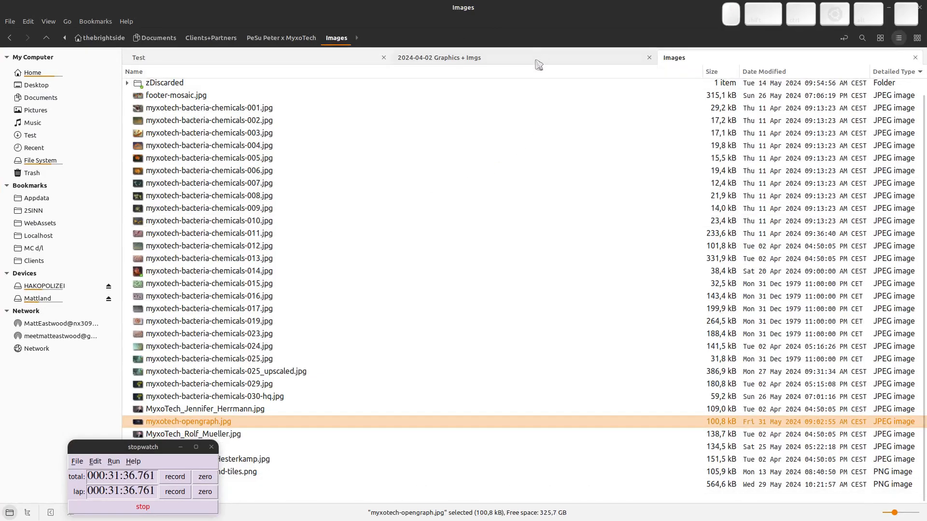
{"action": "left_click", "coordinate": [494, 58]}
{"action": "scroll", "coordinate": [436, 263], "scroll_direction": "down", "scroll_amount": 5}
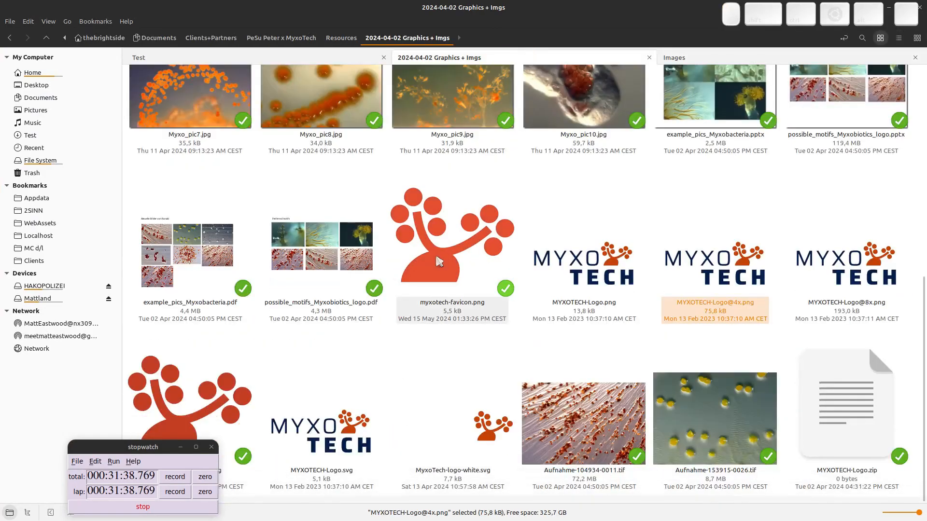
{"action": "double_click", "coordinate": [576, 315]}
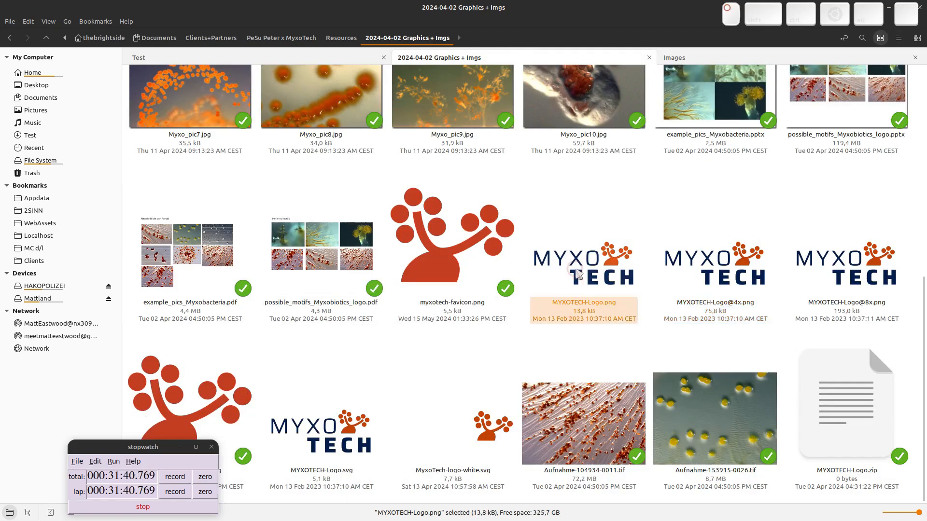
{"action": "key", "text": "Escape"}
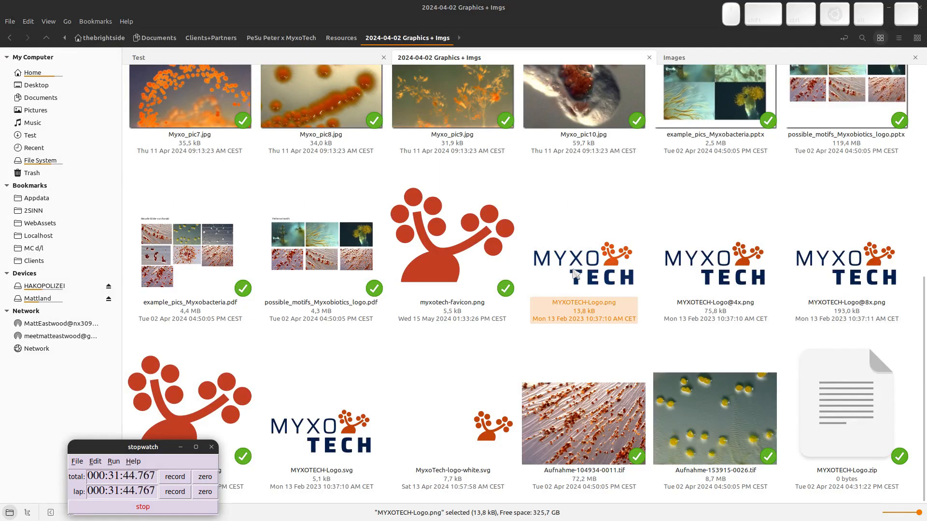
{"action": "left_click", "coordinate": [700, 276]}
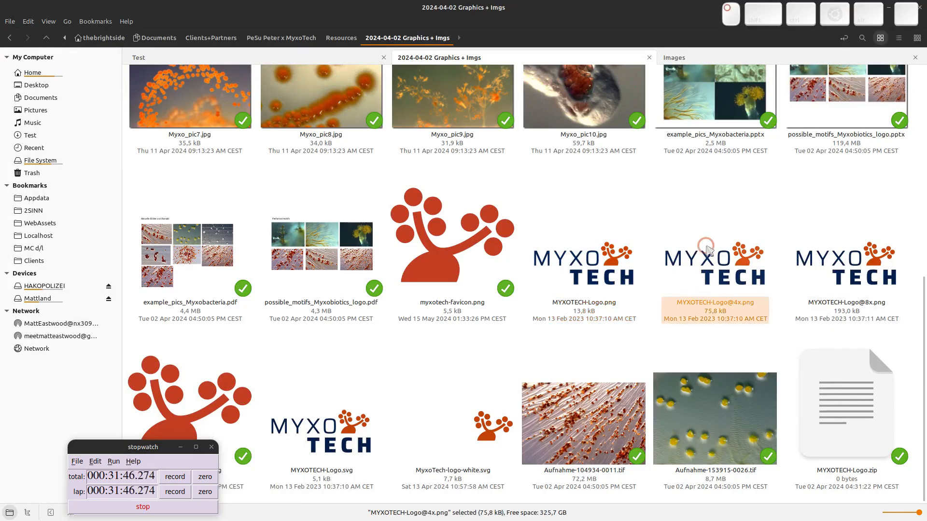
{"action": "right_click", "coordinate": [728, 267]}
{"action": "mouse_move", "coordinate": [778, 292]}
{"action": "left_click", "coordinate": [642, 352]}
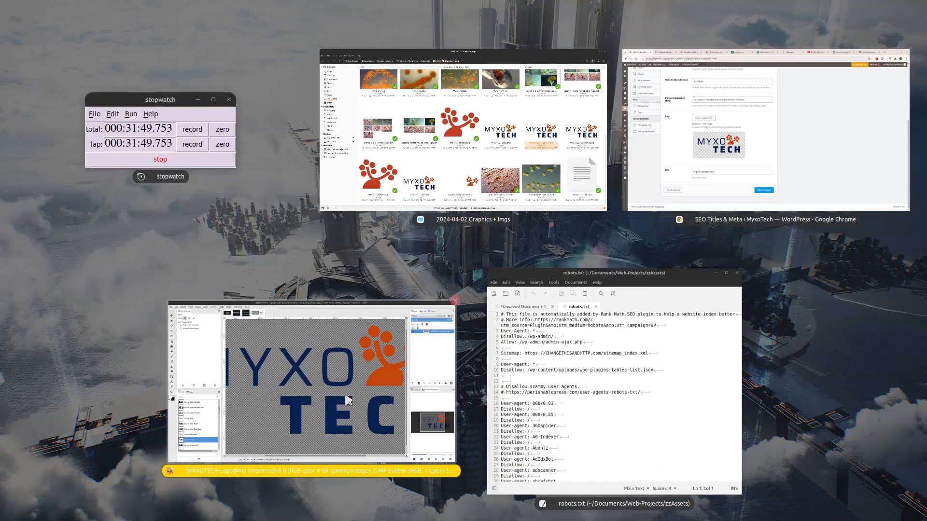
{"action": "left_click", "coordinate": [347, 400]}
{"action": "scroll", "coordinate": [422, 232], "scroll_direction": "down", "scroll_amount": 4}
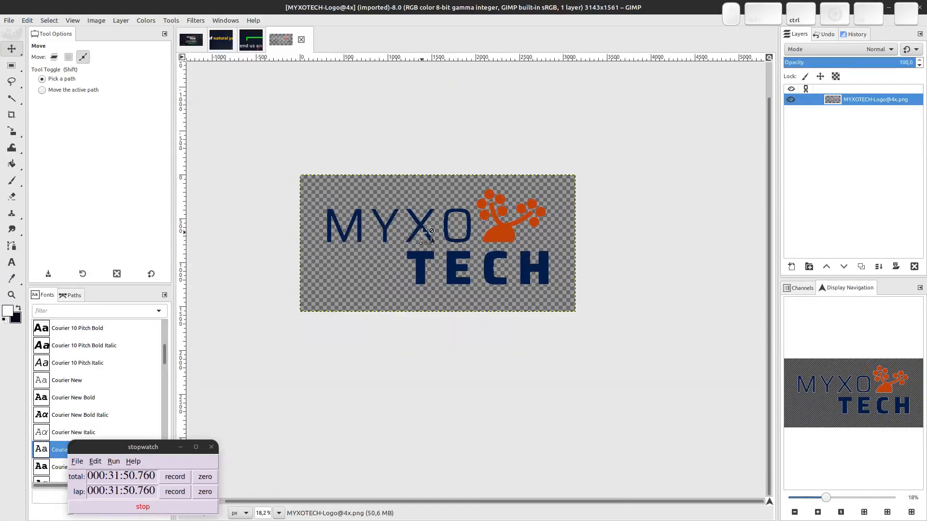
Crop the logo image to its content, trimming the empty border.
{"action": "key", "text": "alt+i"}
{"action": "key", "text": "o"}
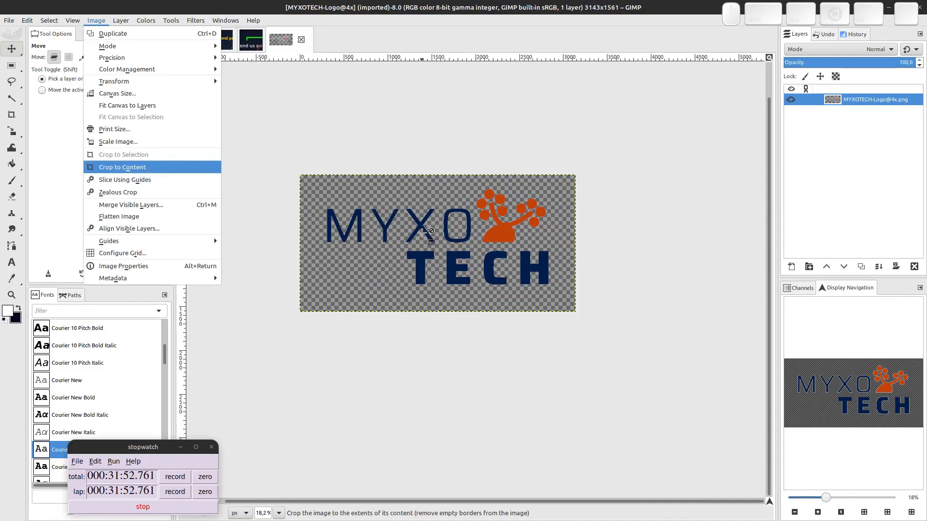
{"action": "key", "text": "Return"}
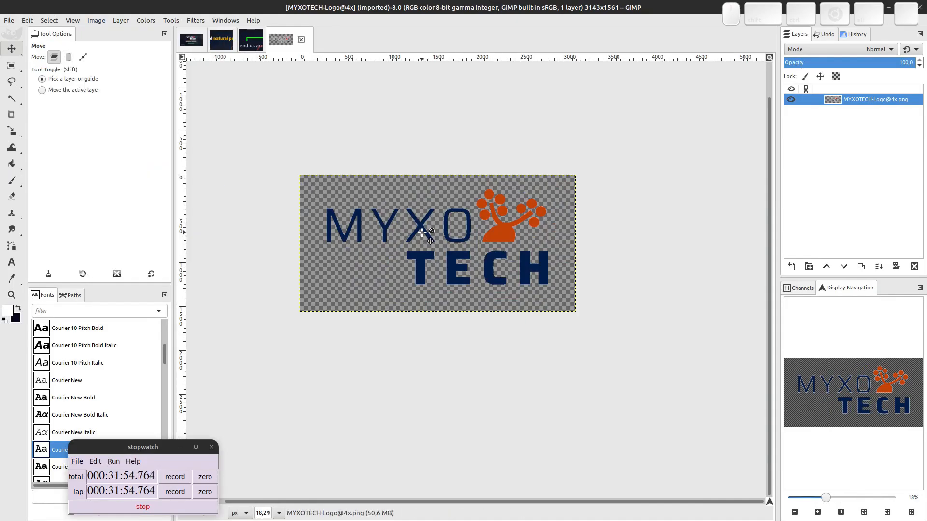
{"action": "key", "text": "alt+i"}
{"action": "key", "text": "Up"}
{"action": "key", "text": "Up"}
{"action": "key", "text": "Up"}
{"action": "key", "text": "Up"}
{"action": "key", "text": "Up"}
{"action": "key", "text": "Up"}
{"action": "key", "text": "Up"}
{"action": "key", "text": "Up"}
{"action": "key", "text": "Up"}
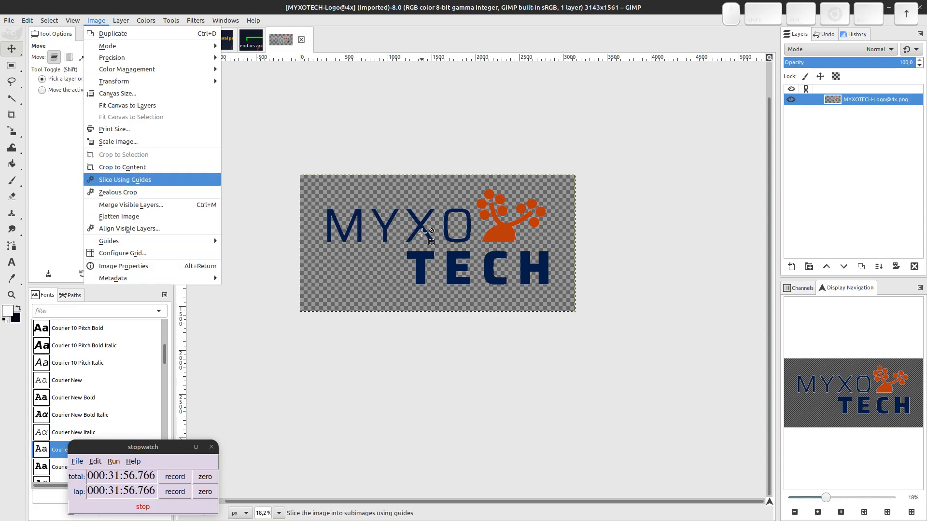
{"action": "key", "text": "Return"}
{"action": "key", "text": "ctrl"}
{"action": "key", "text": "ctrl+shift+e"}
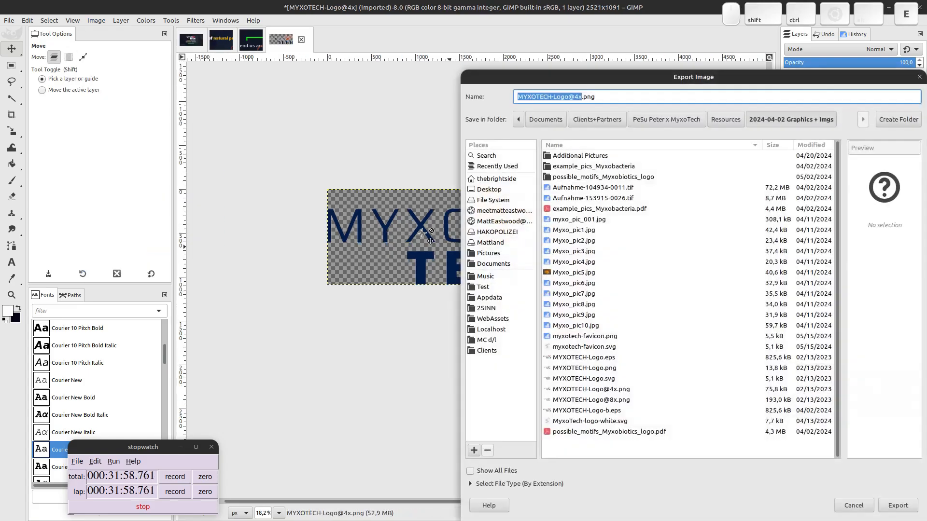
{"action": "key", "text": "Right"}
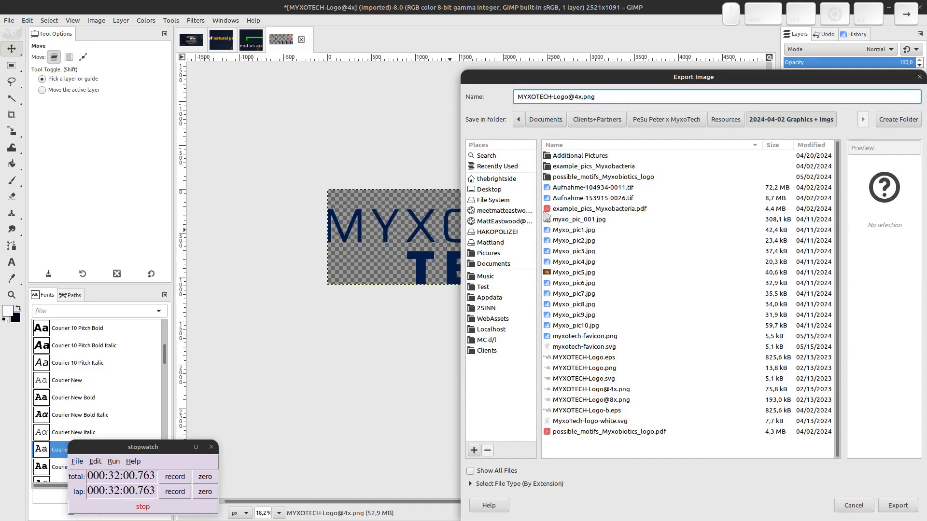
{"action": "key", "text": "Escape"}
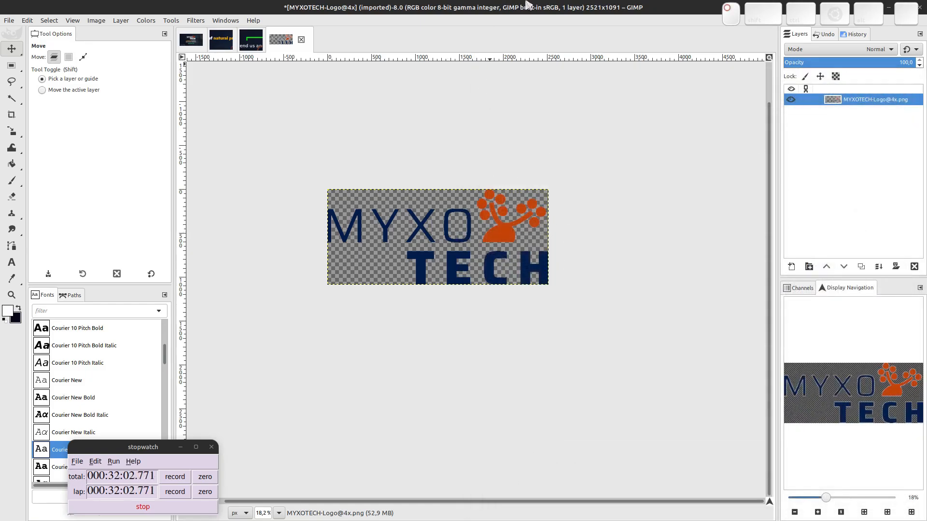
Scale the image to 1000 pixels wide, giving 1000×433.
{"action": "key", "text": "alt+i"}
{"action": "type", "text": "s"}
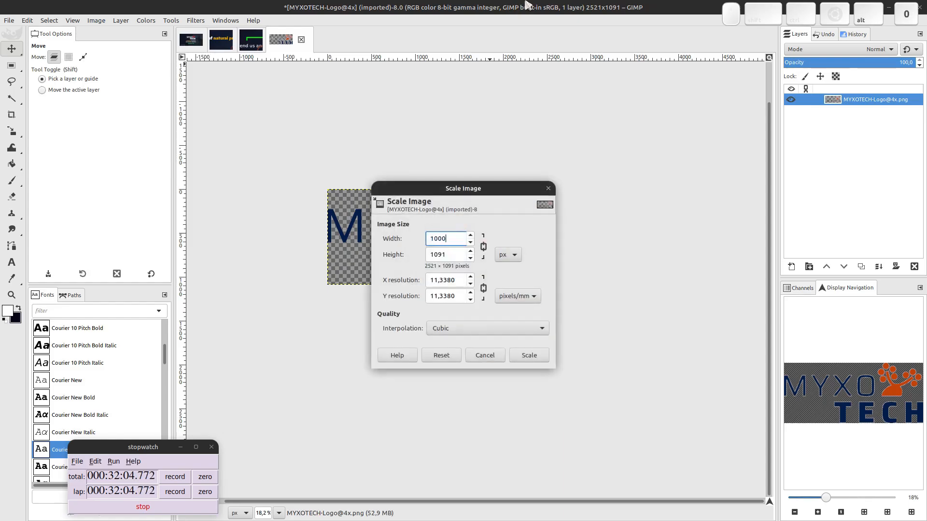
{"action": "type", "text": "1000"}
{"action": "left_click", "coordinate": [516, 358]}
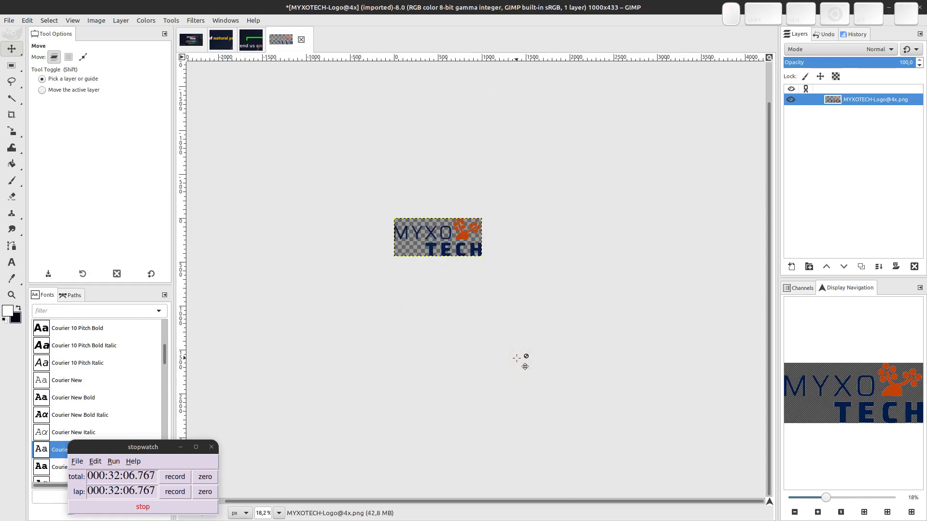
{"action": "key", "text": "ctrl+shift+e"}
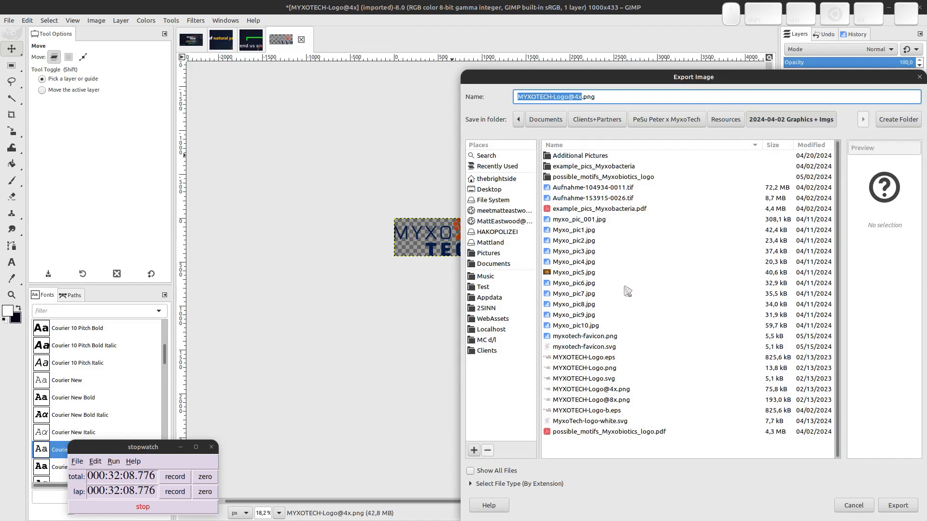
Export the scaled logo as myxotech-logo-cropped.png into the project's Images folder.
{"action": "left_click", "coordinate": [662, 121]}
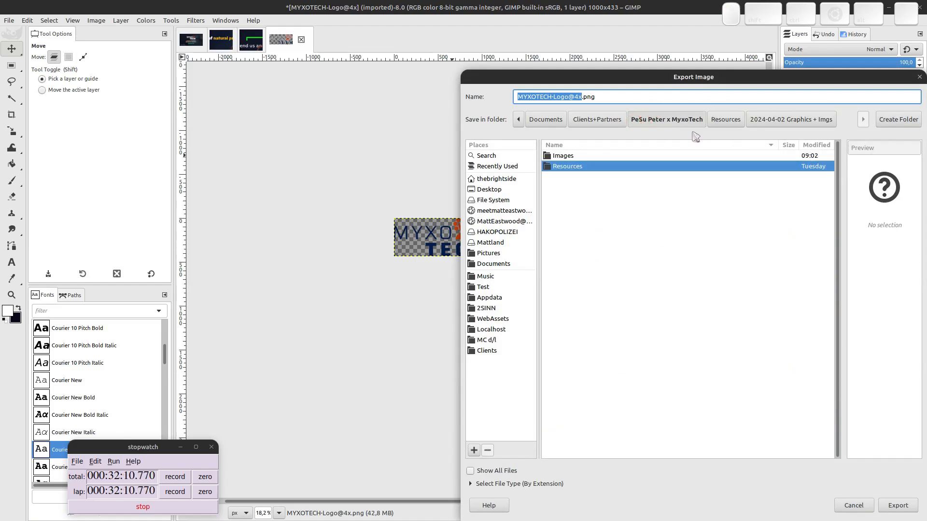
{"action": "double_click", "coordinate": [561, 157]}
{"action": "left_click", "coordinate": [555, 98]}
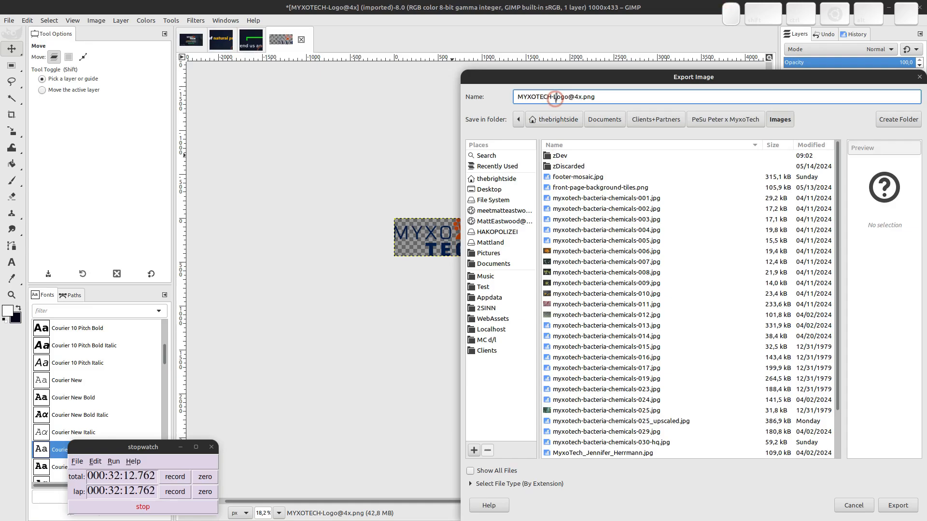
{"action": "key", "text": "ctrl+shift+Right"}
{"action": "key", "text": "ctrl+shift+Right"}
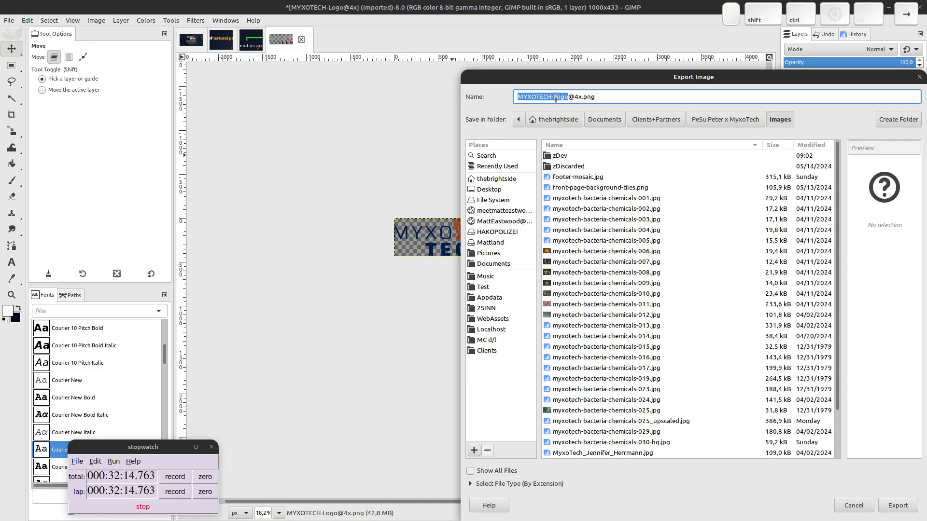
{"action": "type", "text": "myx"}
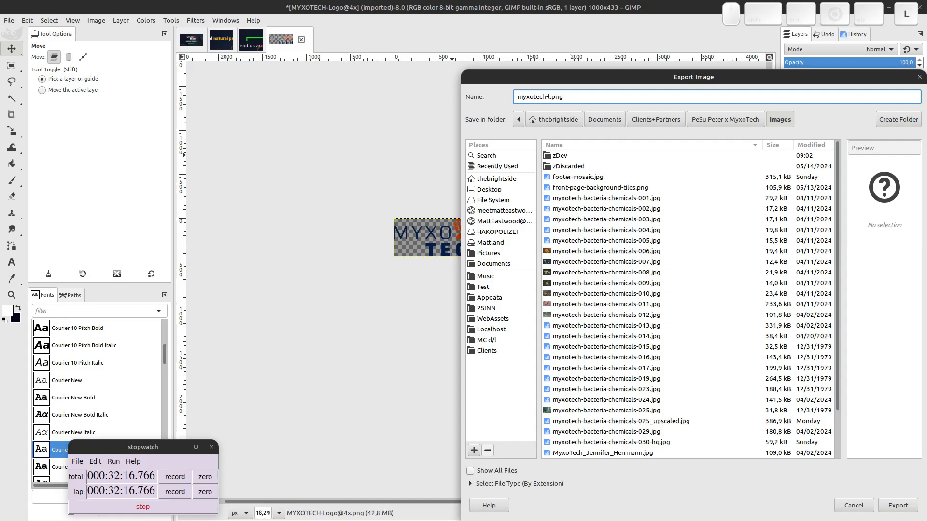
{"action": "type", "text": "otech-logo-cropped"}
{"action": "key", "text": "Return"}
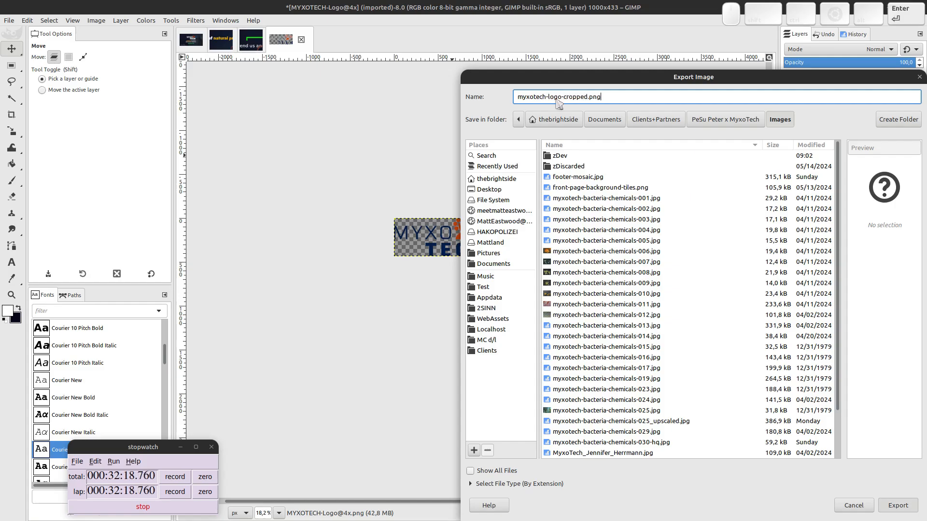
{"action": "left_click", "coordinate": [730, 388]}
Launch the Curtail image compressor from the application search.
{"action": "key", "text": "super"}
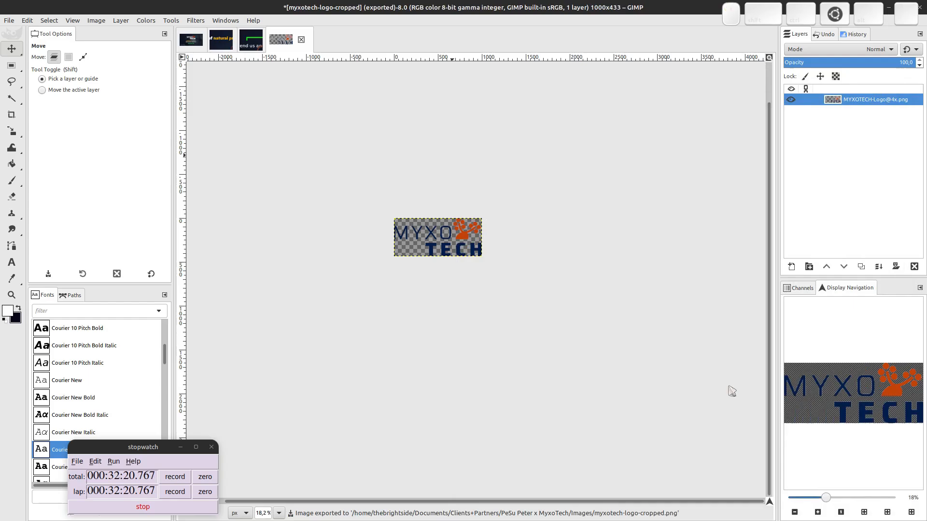
{"action": "type", "text": "c"}
{"action": "key", "text": "Return"}
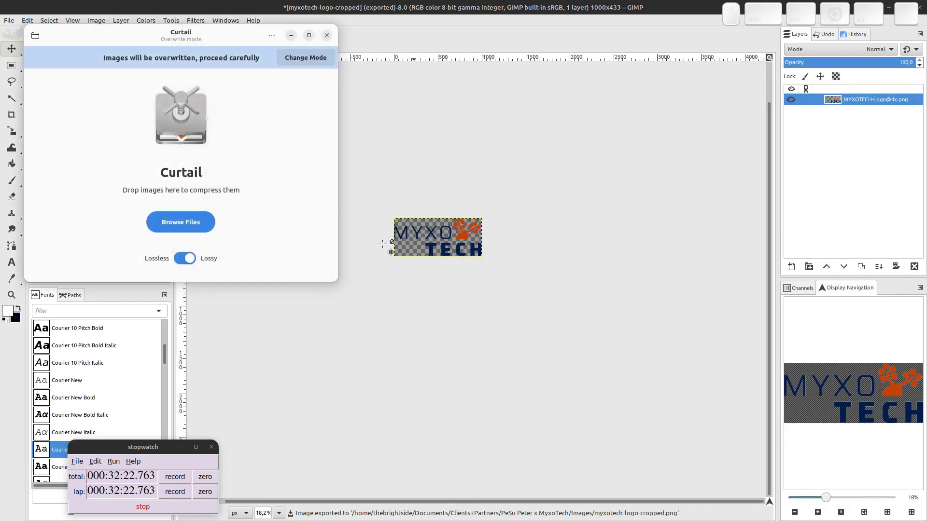
Copy the white logo SVG and both favicon files (PNG and SVG) into the Images folder.
{"action": "key", "text": "super"}
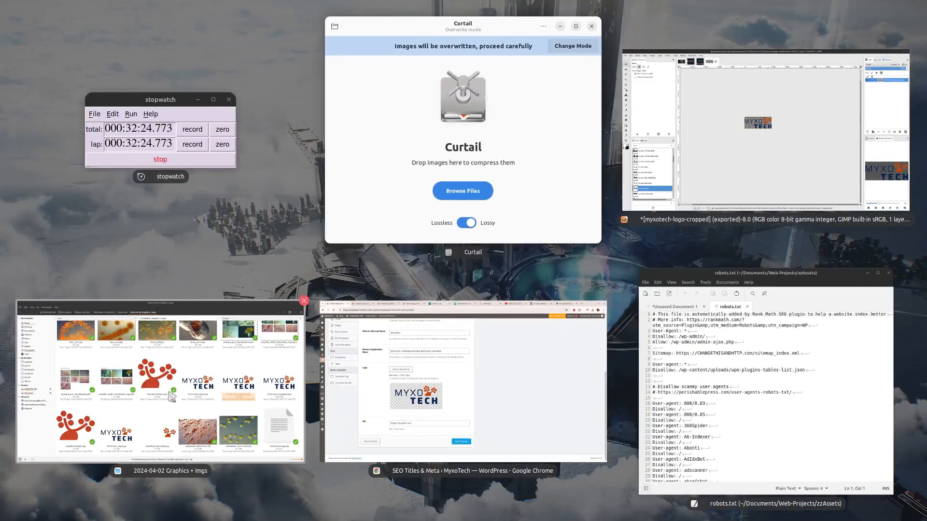
{"action": "left_click", "coordinate": [265, 390]}
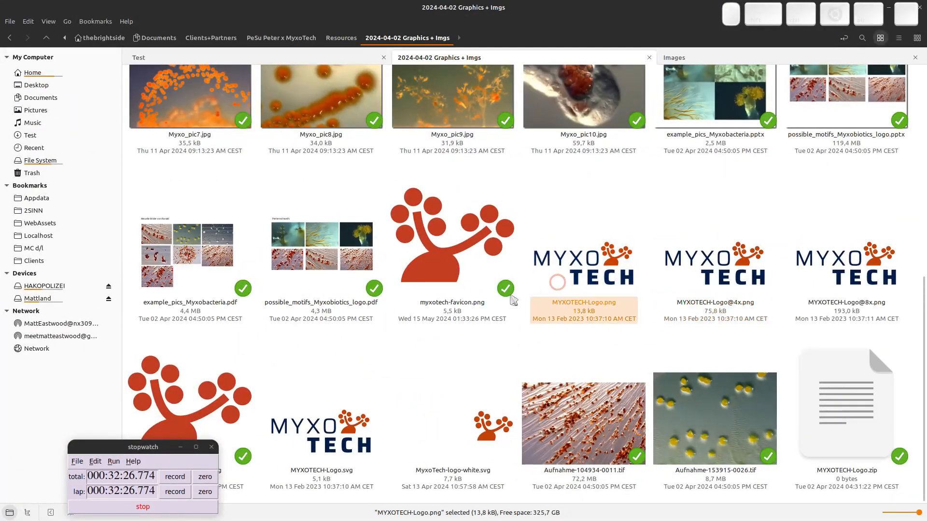
{"action": "left_click", "coordinate": [474, 424]}
{"action": "left_click", "coordinate": [446, 241], "text": "ctrl"}
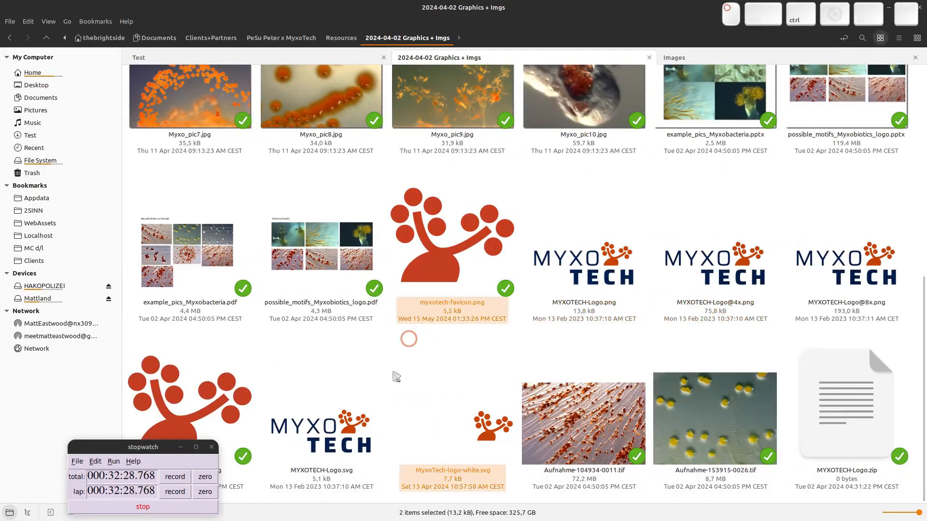
{"action": "left_click", "coordinate": [189, 415], "text": "ctrl"}
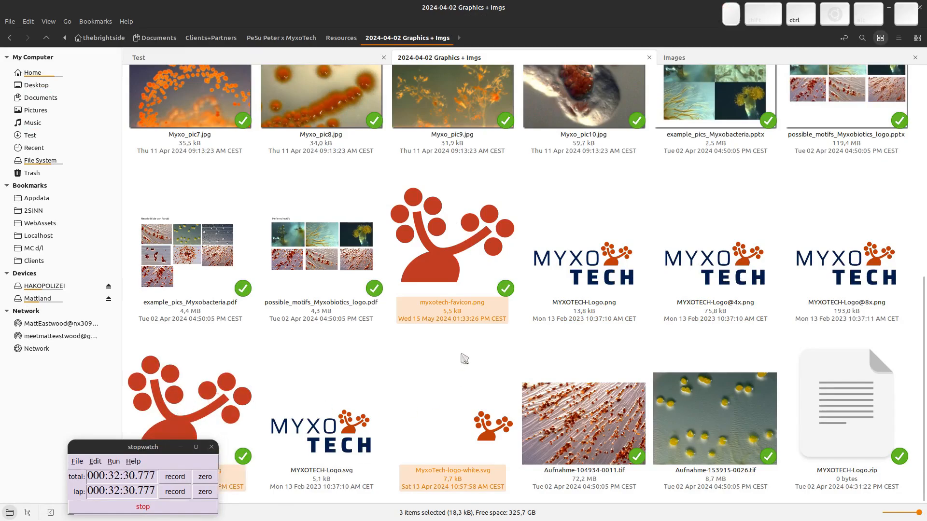
{"action": "key", "text": "ctrl+c"}
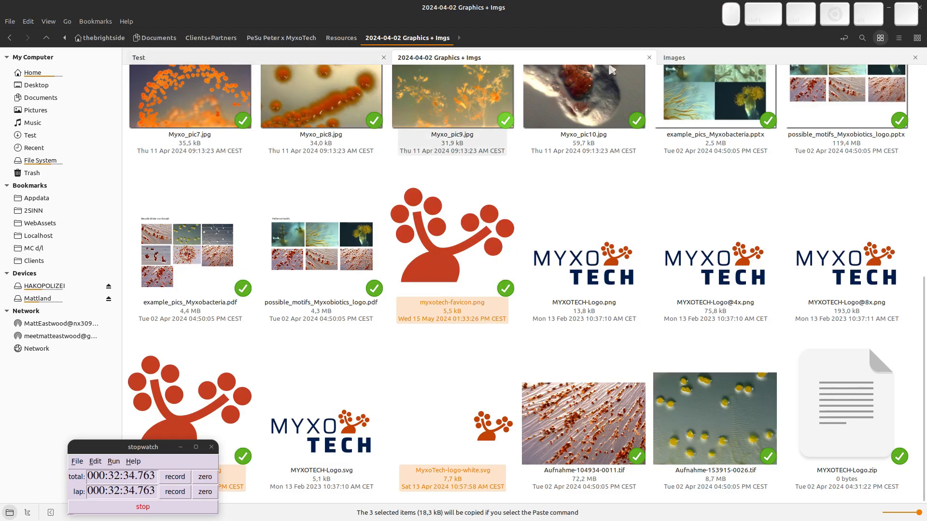
{"action": "left_click", "coordinate": [710, 58]}
{"action": "key", "text": "ctrl+v"}
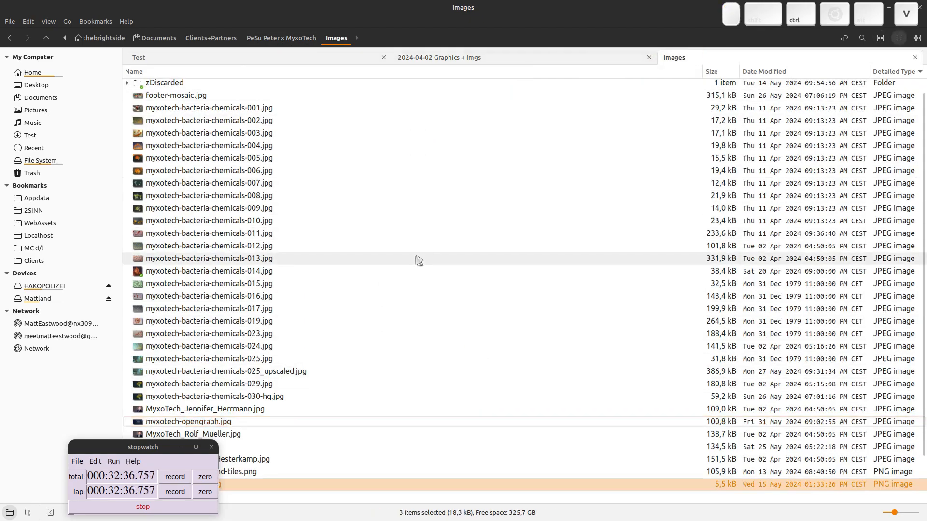
Upload myxotech-logo-cropped.png from Images into the WordPress media picker by dragging it over.
{"action": "left_click", "coordinate": [493, 57]}
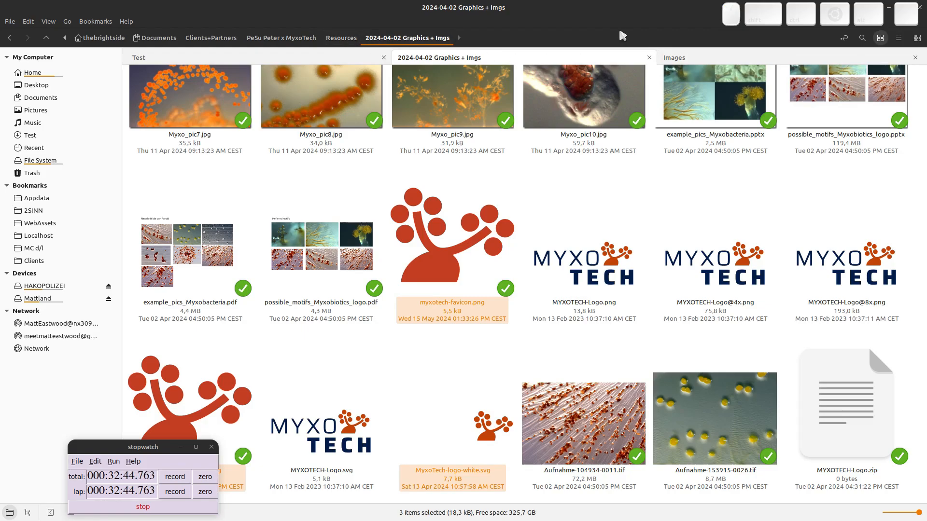
{"action": "left_click", "coordinate": [703, 61]}
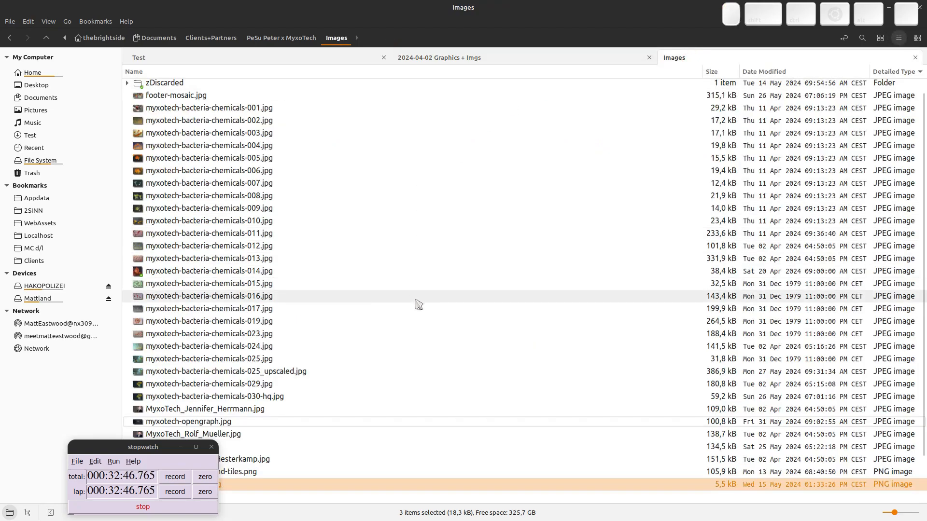
{"action": "scroll", "coordinate": [413, 304], "scroll_direction": "down", "scroll_amount": 2}
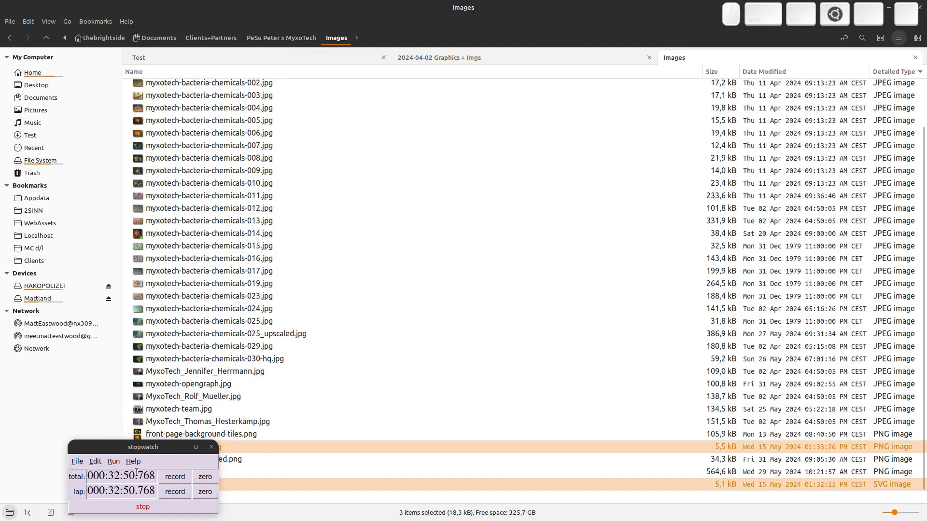
{"action": "left_click_drag", "start_coordinate": [137, 472], "coordinate": [846, 479]}
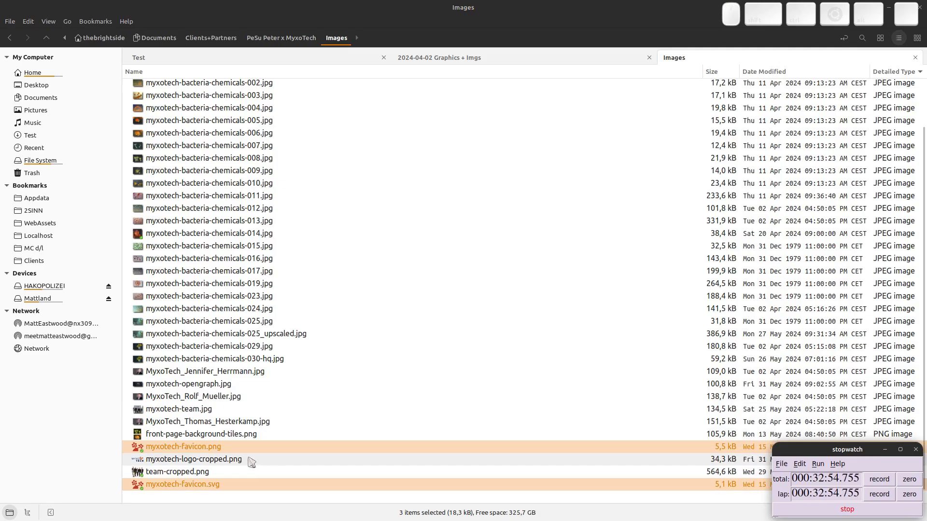
{"action": "left_click_drag", "start_coordinate": [251, 462], "coordinate": [478, 344]}
{"action": "key", "text": "alt+Tab"}
{"action": "key", "text": "alt+Tab"}
{"action": "key", "text": "alt+Tab"}
{"action": "key", "text": "alt+Tab"}
{"action": "key", "text": "Escape"}
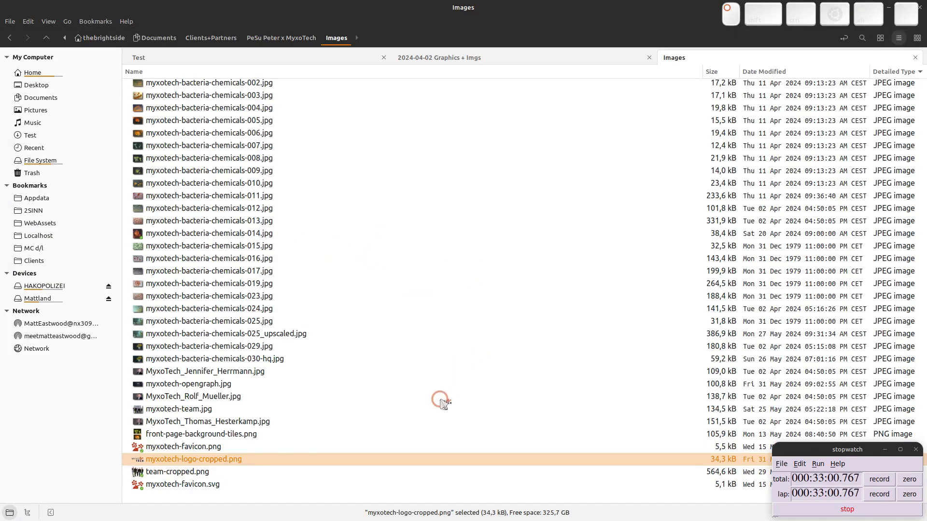
{"action": "key", "text": "alt+Tab"}
{"action": "left_click", "coordinate": [313, 291]}
{"action": "key", "text": "alt+Tab"}
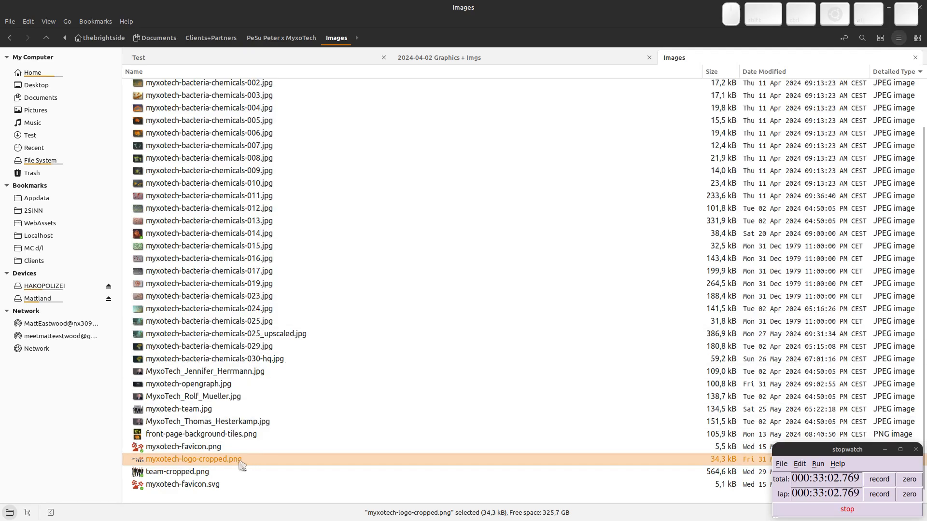
{"action": "left_click_drag", "start_coordinate": [243, 463], "coordinate": [378, 308]}
{"action": "key", "text": "alt+Tab"}
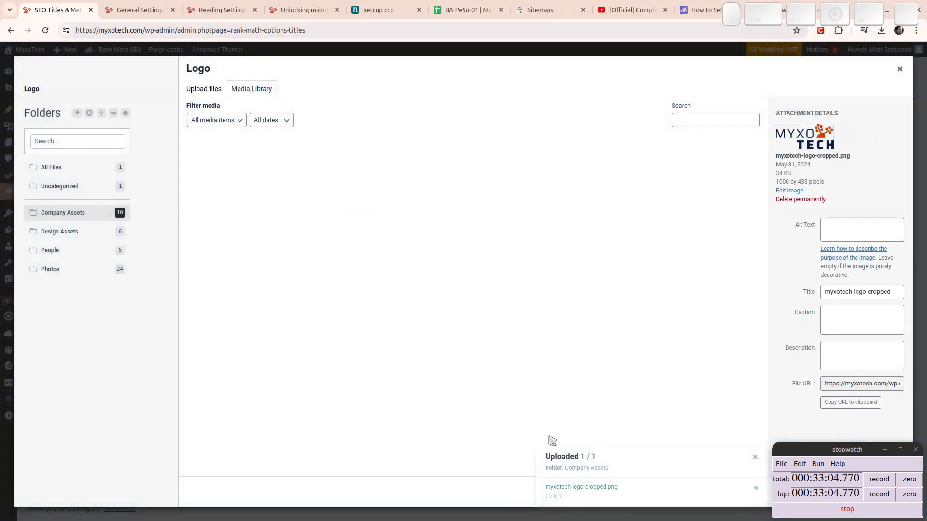
Use myxotech-logo-cropped.png as the Local SEO logo and save the settings.
{"action": "left_click_drag", "start_coordinate": [856, 483], "coordinate": [160, 485]}
{"action": "left_click", "coordinate": [403, 306]}
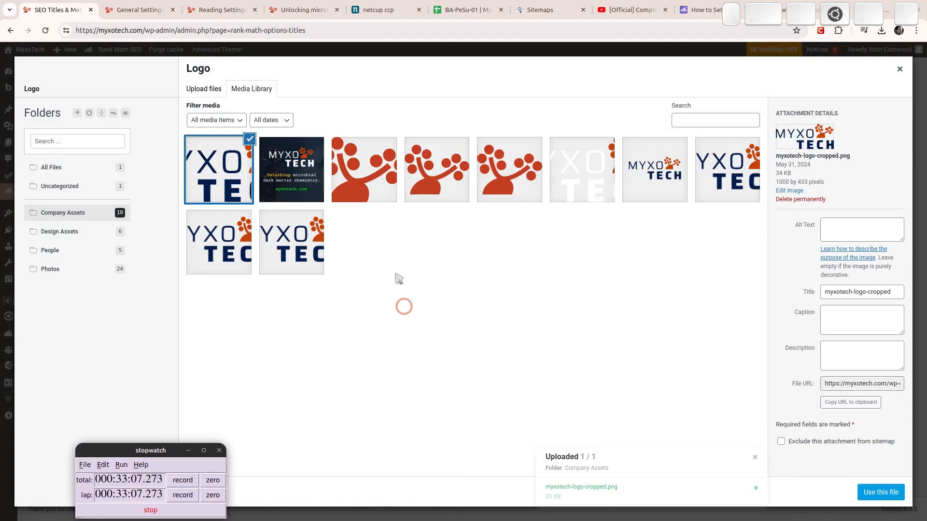
{"action": "left_click", "coordinate": [882, 495]}
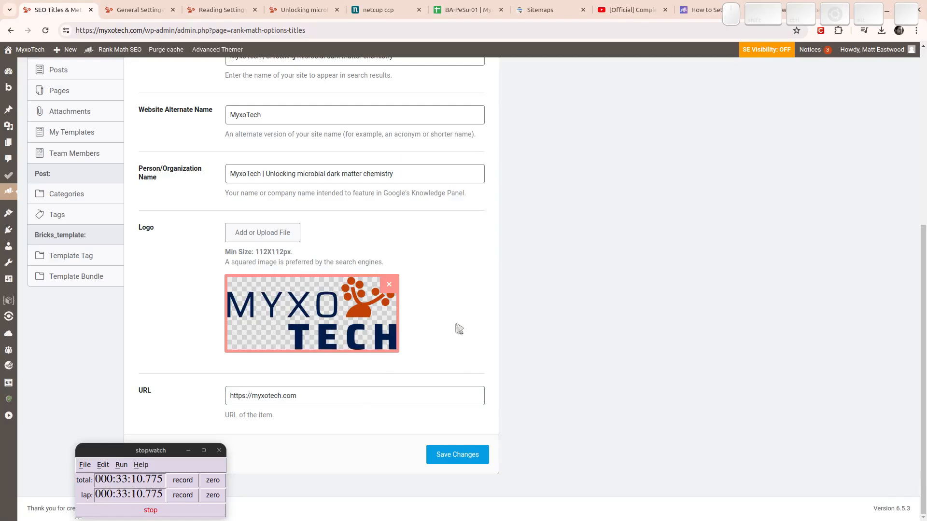
{"action": "scroll", "coordinate": [462, 319], "scroll_direction": "up", "scroll_amount": 6}
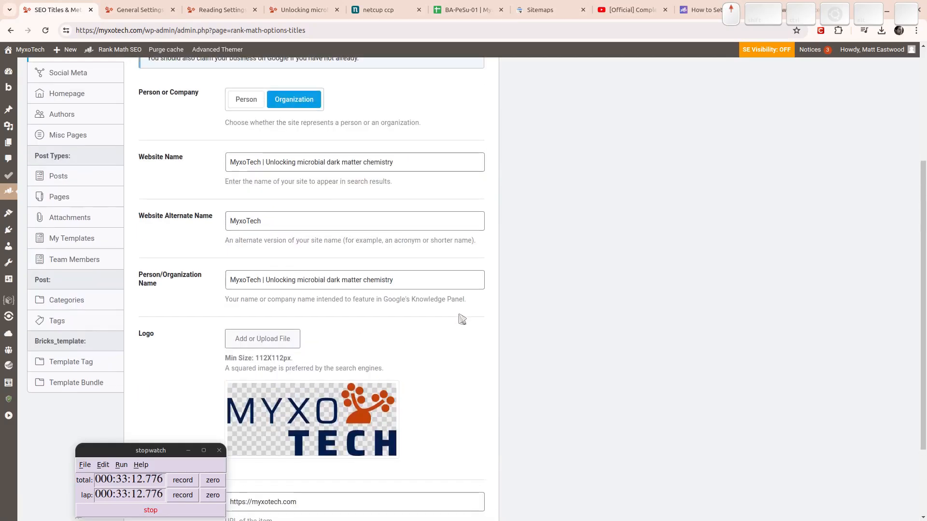
{"action": "scroll", "coordinate": [458, 318], "scroll_direction": "down", "scroll_amount": 6}
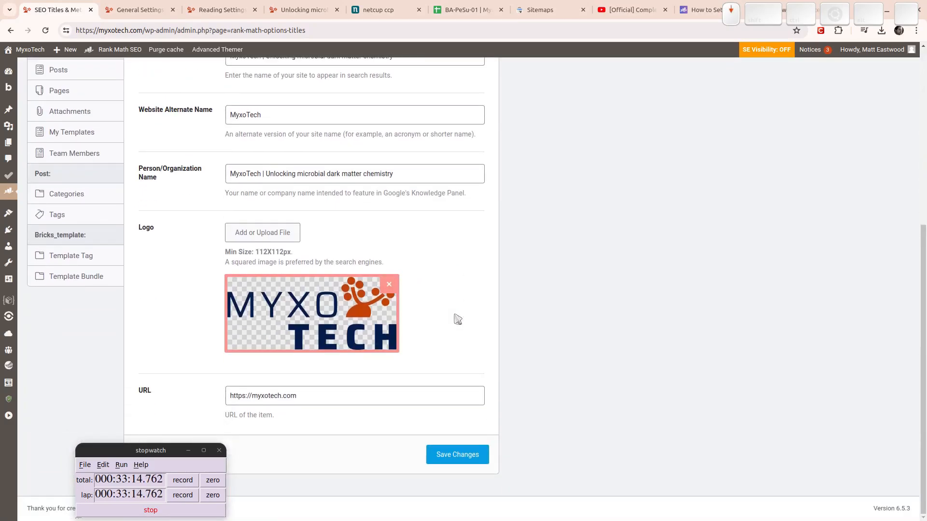
{"action": "left_click", "coordinate": [472, 457]}
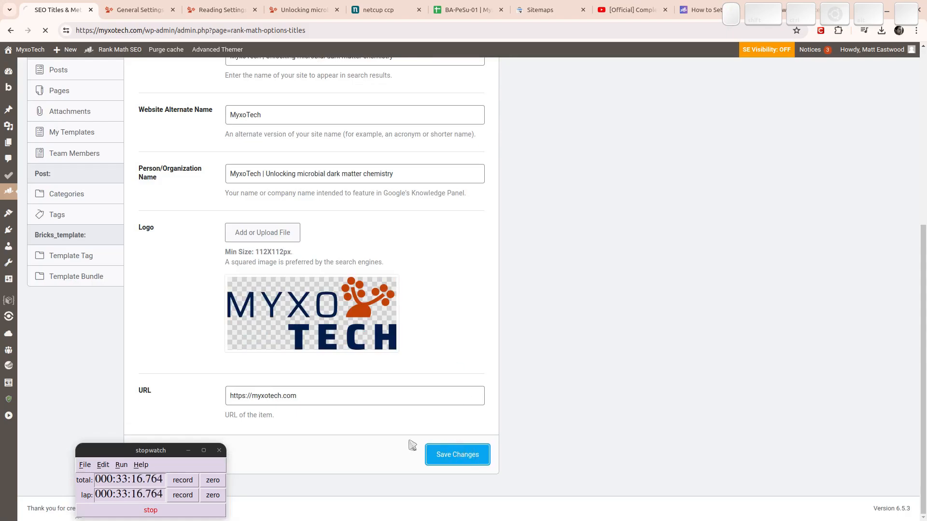
{"action": "left_click", "coordinate": [81, 259]}
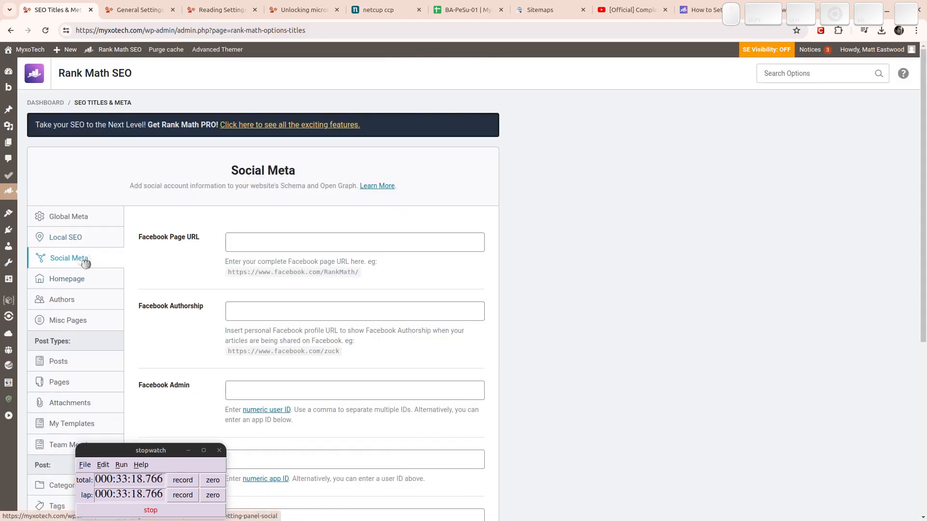
Look through the Homepage, Authors and Misc Pages title and meta settings.
{"action": "left_click", "coordinate": [85, 286]}
{"action": "left_click", "coordinate": [82, 299]}
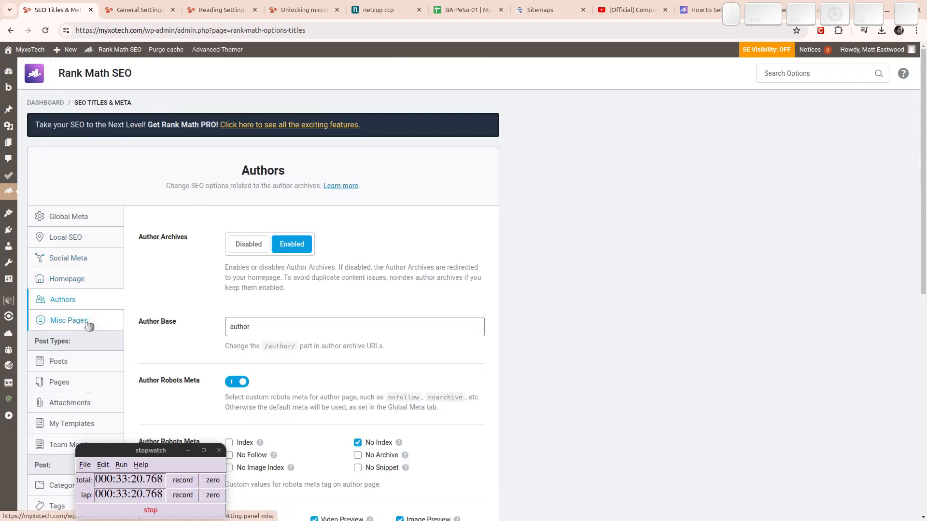
{"action": "scroll", "coordinate": [199, 236], "scroll_direction": "down", "scroll_amount": 5}
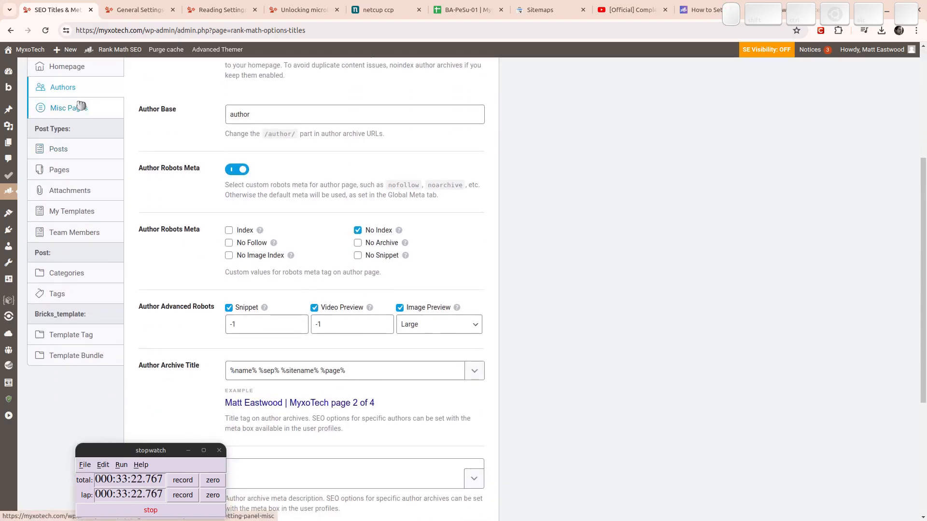
{"action": "scroll", "coordinate": [211, 308], "scroll_direction": "down", "scroll_amount": 2}
{"action": "scroll", "coordinate": [367, 260], "scroll_direction": "up", "scroll_amount": 2}
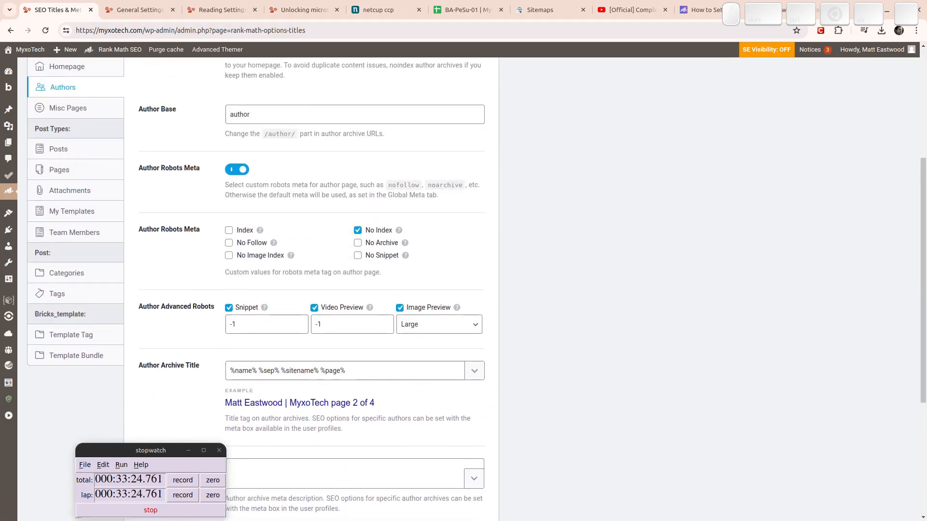
{"action": "left_click", "coordinate": [69, 108]}
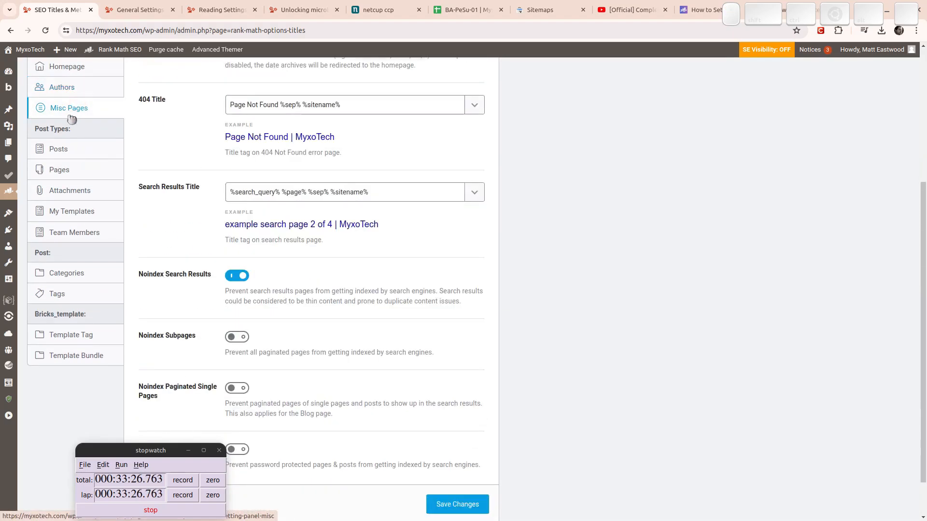
{"action": "scroll", "coordinate": [185, 300], "scroll_direction": "down", "scroll_amount": 1}
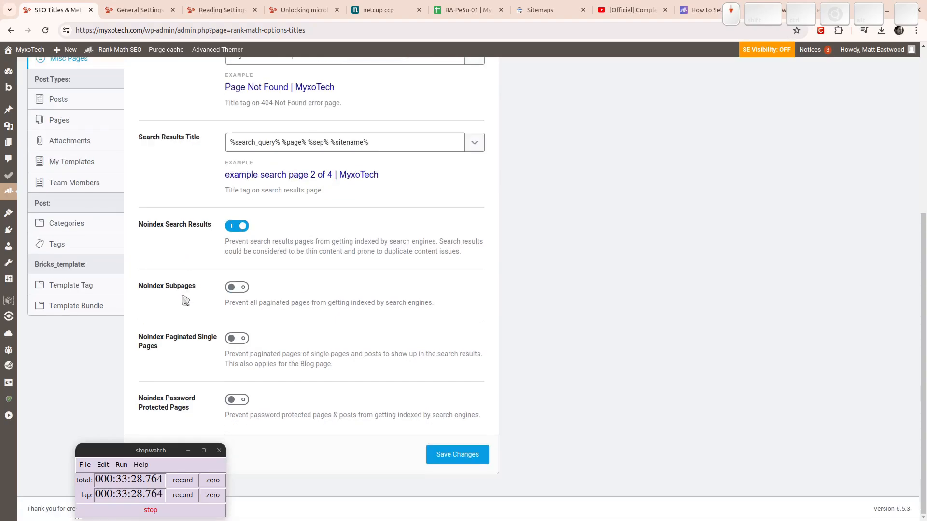
{"action": "scroll", "coordinate": [191, 269], "scroll_direction": "up", "scroll_amount": 4}
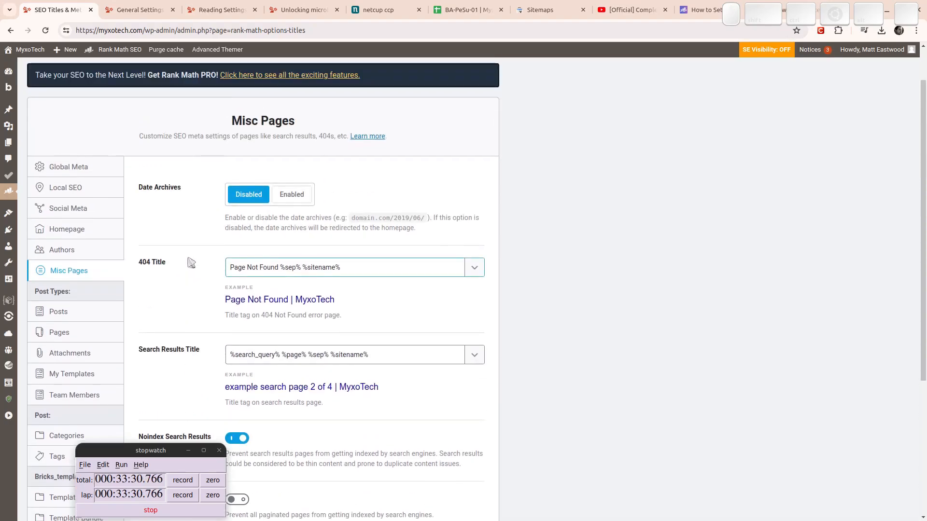
Review the Posts settings, briefly viewing the posts list in extra tabs before closing them.
{"action": "left_click", "coordinate": [77, 314]}
{"action": "scroll", "coordinate": [178, 270], "scroll_direction": "down", "scroll_amount": 5}
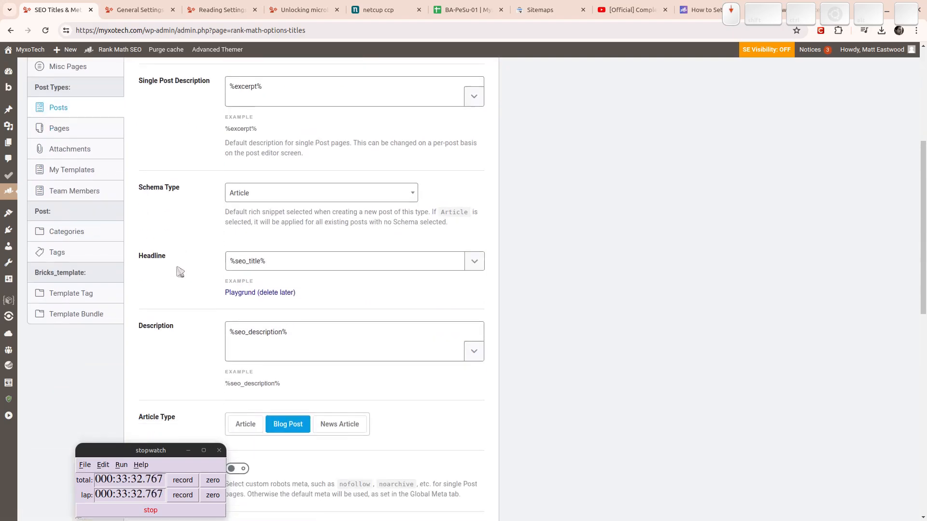
{"action": "scroll", "coordinate": [176, 268], "scroll_direction": "down", "scroll_amount": 4}
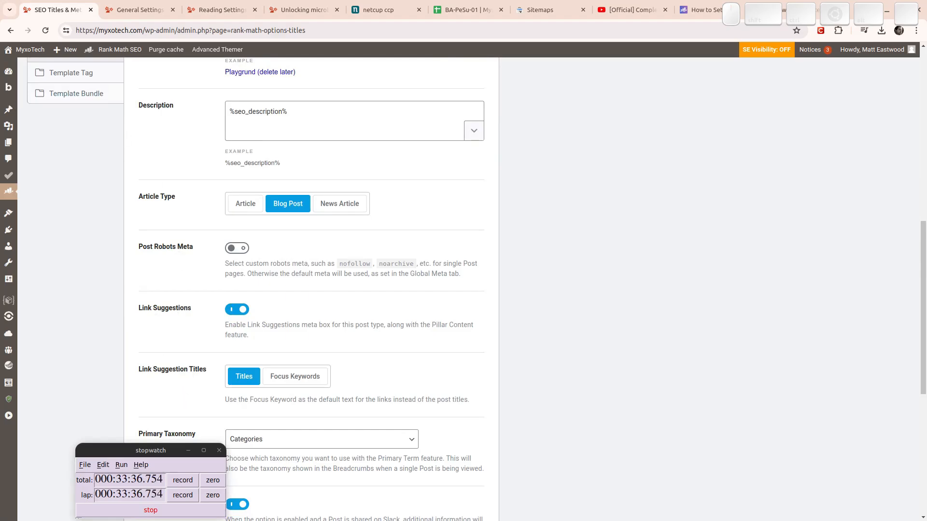
{"action": "middle_click", "coordinate": [11, 120]}
{"action": "middle_click", "coordinate": [11, 121]}
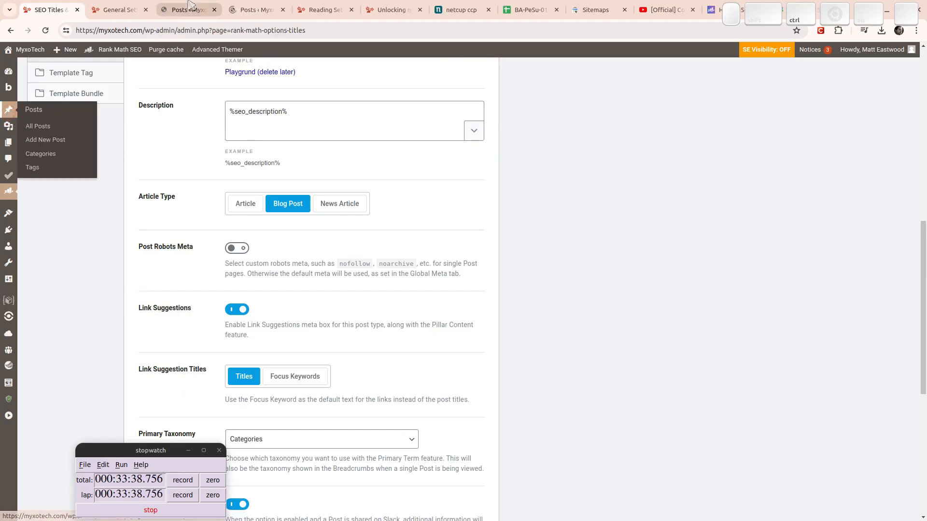
{"action": "left_click", "coordinate": [193, 12]}
{"action": "key", "text": "ctrl+w"}
{"action": "key", "text": "ctrl+w"}
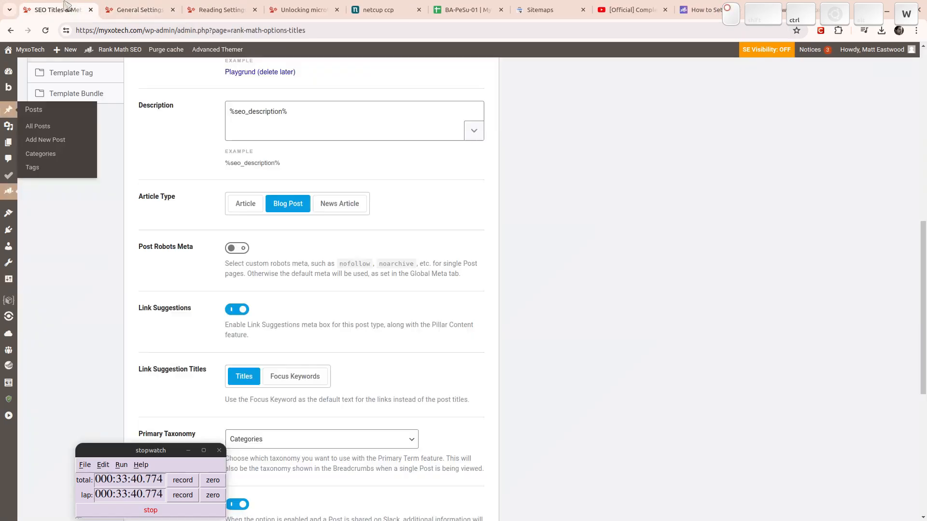
Bring up the Pages settings with title template %title% %sep% %sitename%.
{"action": "scroll", "coordinate": [398, 252], "scroll_direction": "down", "scroll_amount": 4}
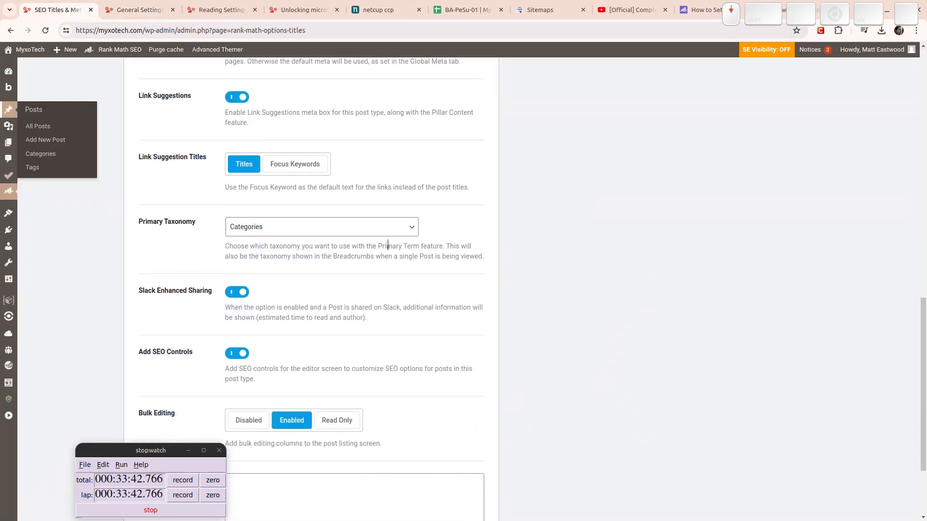
{"action": "scroll", "coordinate": [391, 251], "scroll_direction": "up", "scroll_amount": 2}
{"action": "scroll", "coordinate": [394, 252], "scroll_direction": "down", "scroll_amount": 5}
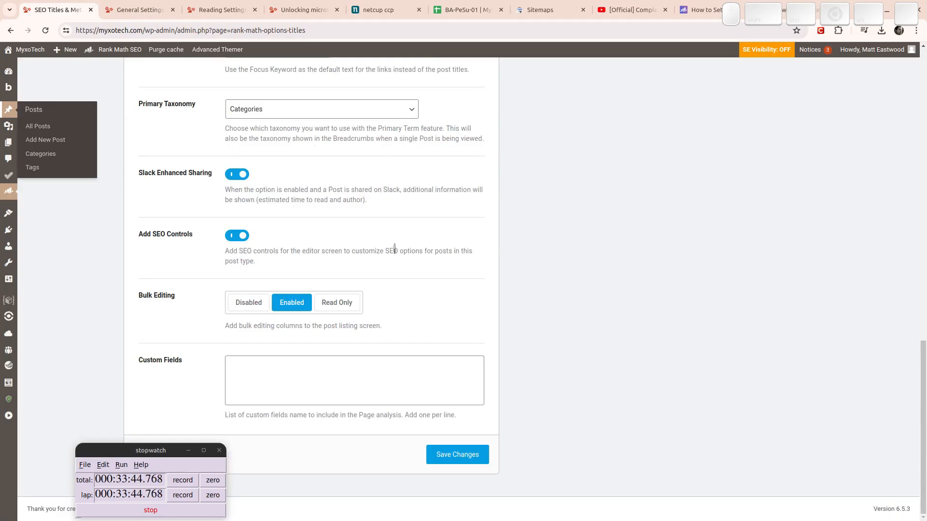
{"action": "scroll", "coordinate": [394, 248], "scroll_direction": "up", "scroll_amount": 15}
{"action": "left_click", "coordinate": [83, 386]}
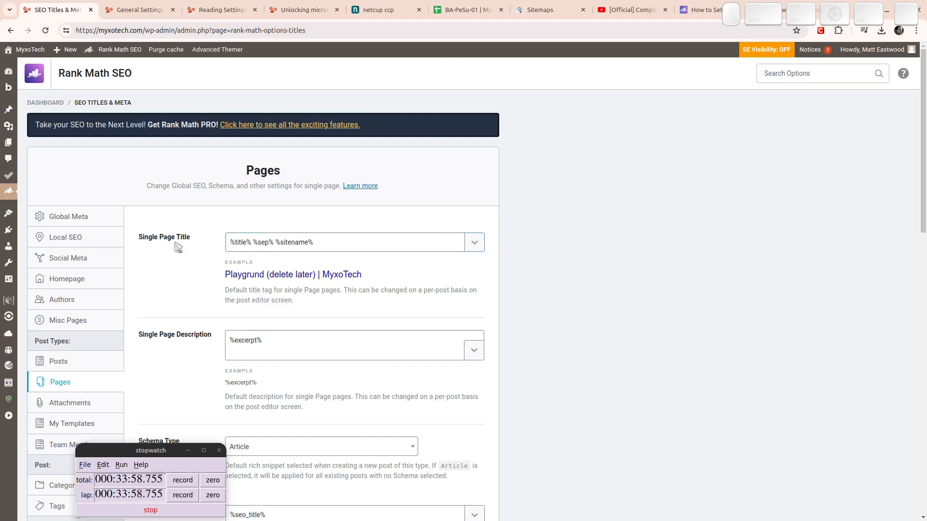
Make the Single Page Title read %title% %sep% %sitename% %sep% %sitedesc%.
{"action": "double_click", "coordinate": [236, 242]}
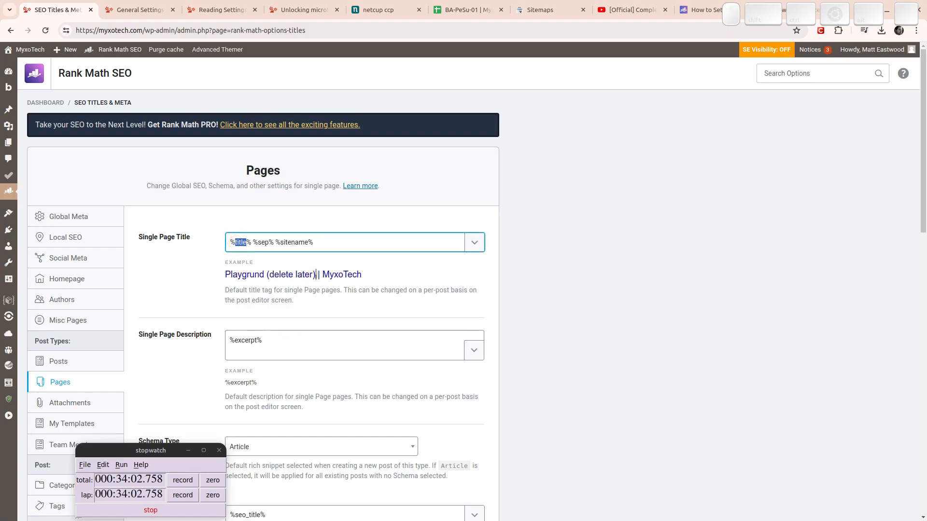
{"action": "double_click", "coordinate": [291, 242]}
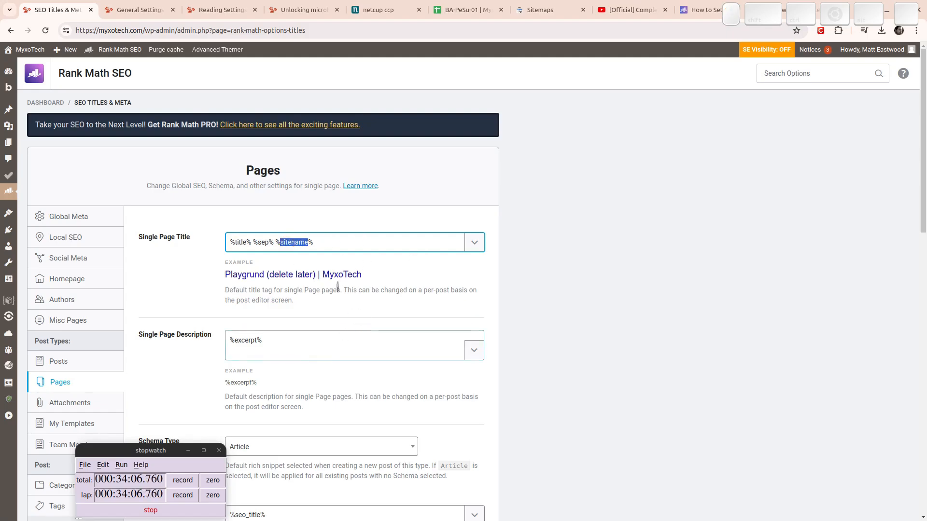
{"action": "left_click", "coordinate": [336, 244]}
{"action": "type", "text": "%% "}
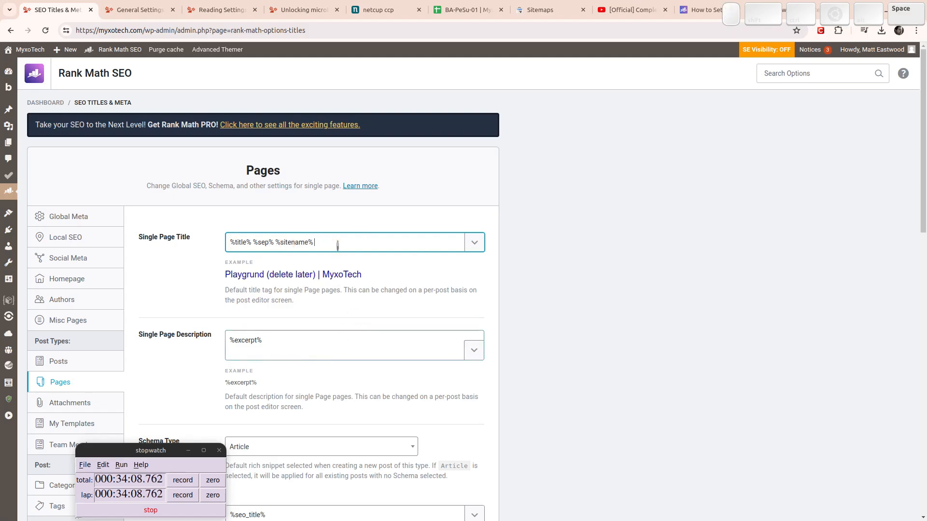
{"action": "type", "text": "%%"}
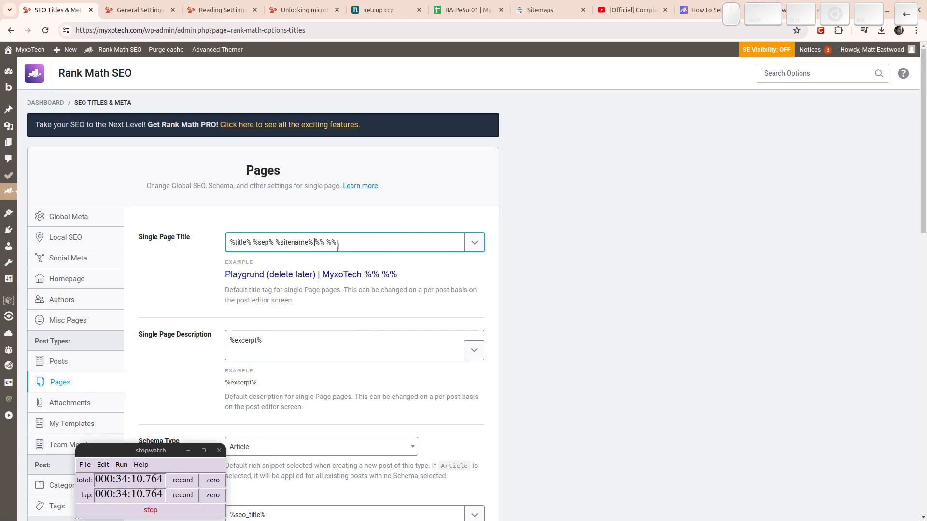
{"action": "key", "text": "Right"}
{"action": "type", "text": "sep% %sitedesc"}
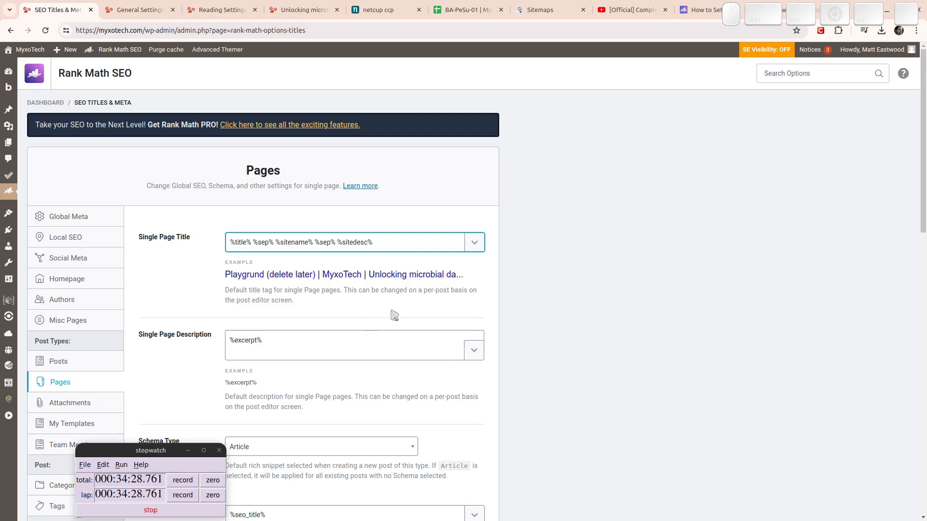
{"action": "scroll", "coordinate": [209, 299], "scroll_direction": "down", "scroll_amount": 4}
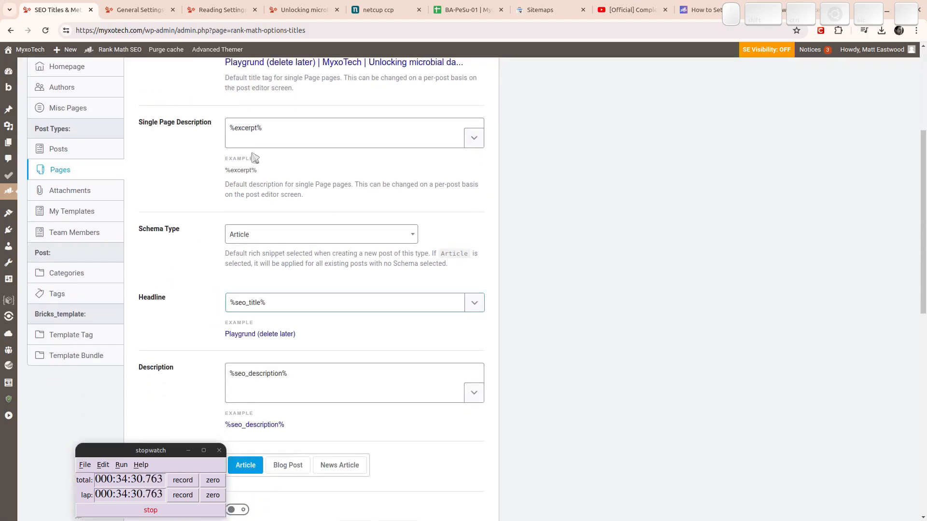
Inspect the page description template and its %excerpt% variable, leaving it unchanged.
{"action": "left_click_drag", "start_coordinate": [273, 126], "coordinate": [171, 124]}
{"action": "left_click", "coordinate": [154, 186]}
{"action": "triple_click", "coordinate": [290, 126]}
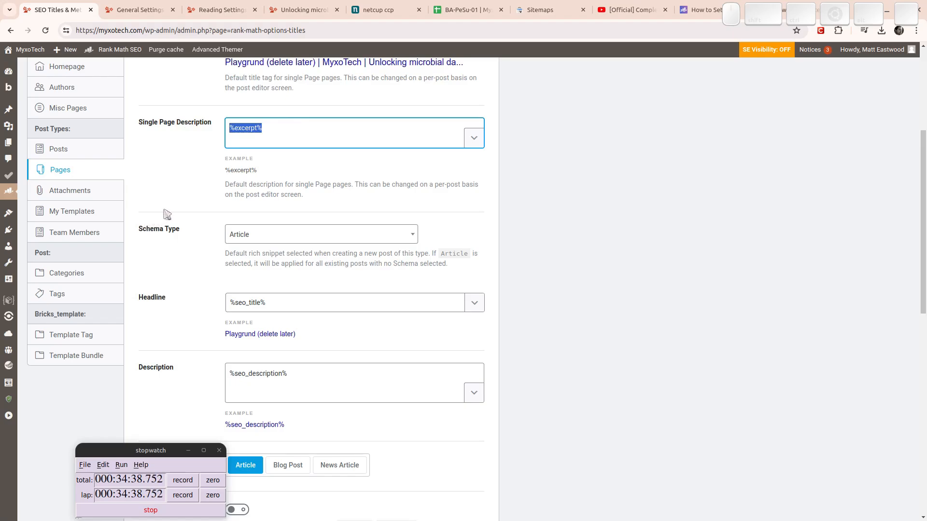
{"action": "left_click", "coordinate": [152, 260]}
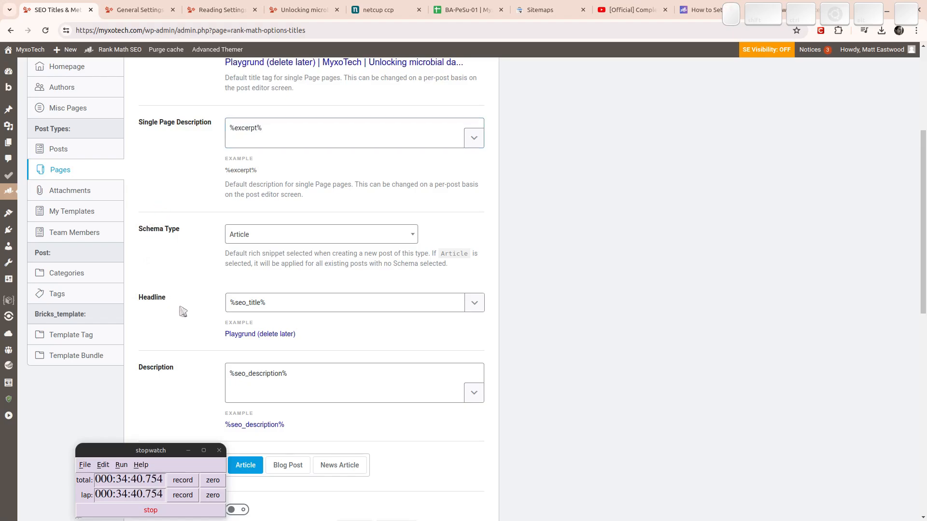
{"action": "scroll", "coordinate": [197, 285], "scroll_direction": "down", "scroll_amount": 4}
{"action": "scroll", "coordinate": [232, 207], "scroll_direction": "up", "scroll_amount": 2}
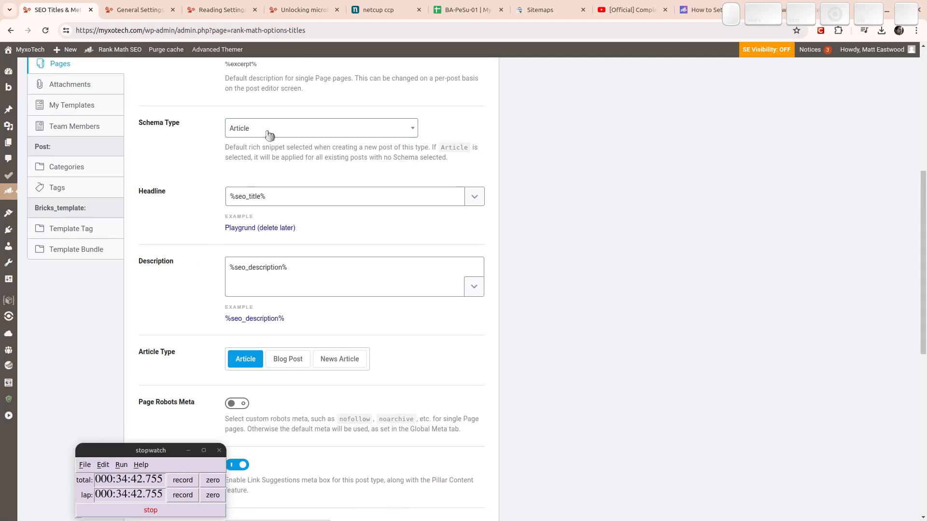
Change the Pages schema type to Service, then to Product.
{"action": "left_click", "coordinate": [267, 130]}
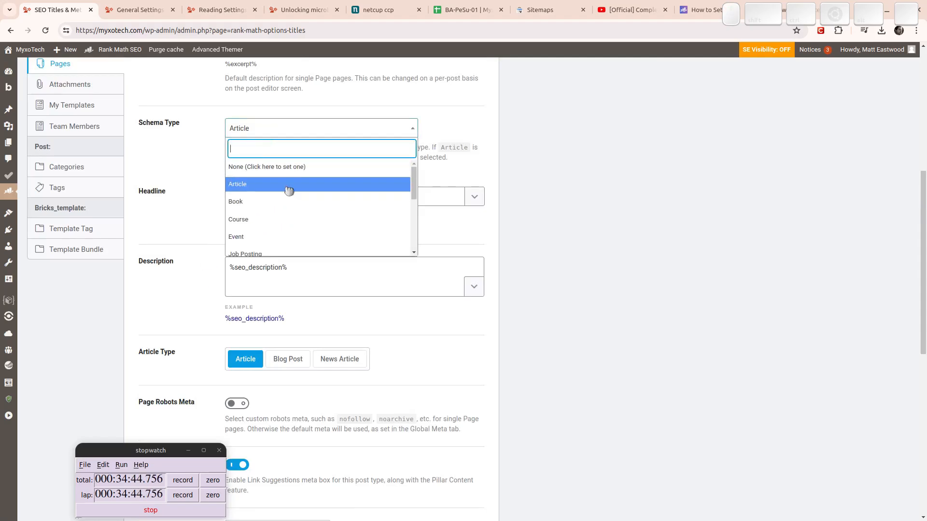
{"action": "left_click_drag", "start_coordinate": [415, 182], "coordinate": [414, 239]}
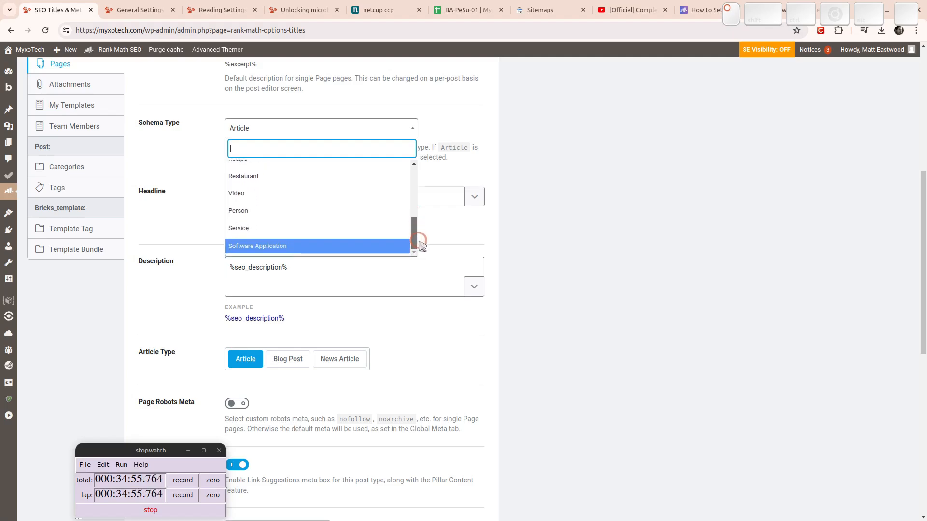
{"action": "left_click", "coordinate": [261, 231]}
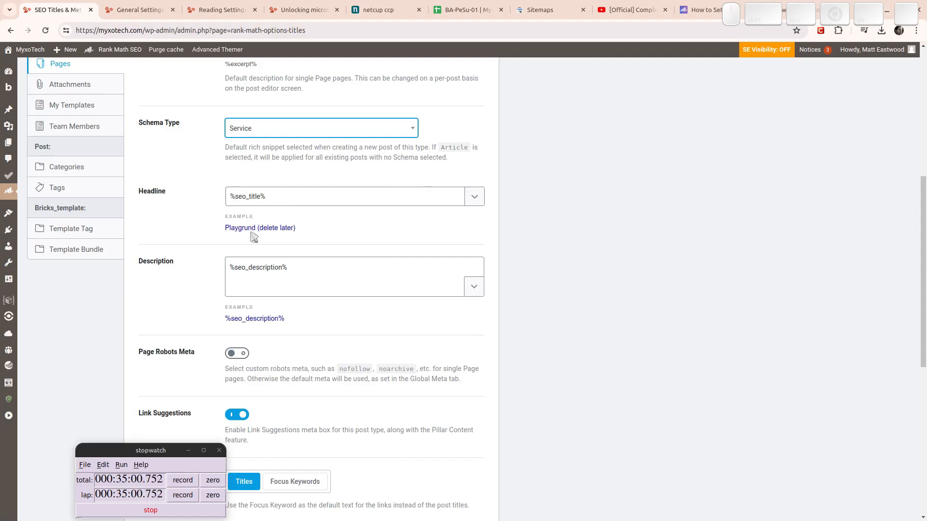
{"action": "left_click", "coordinate": [255, 128]}
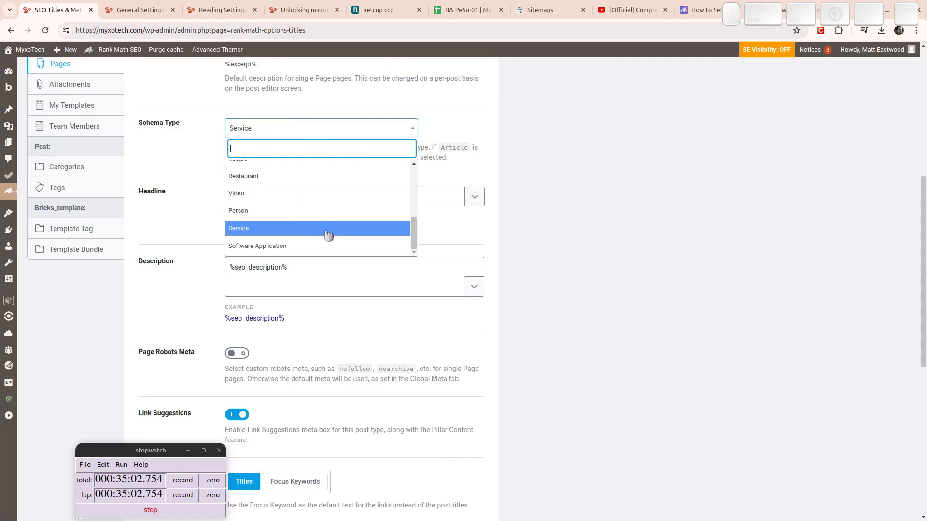
{"action": "left_click_drag", "start_coordinate": [414, 232], "coordinate": [411, 217]}
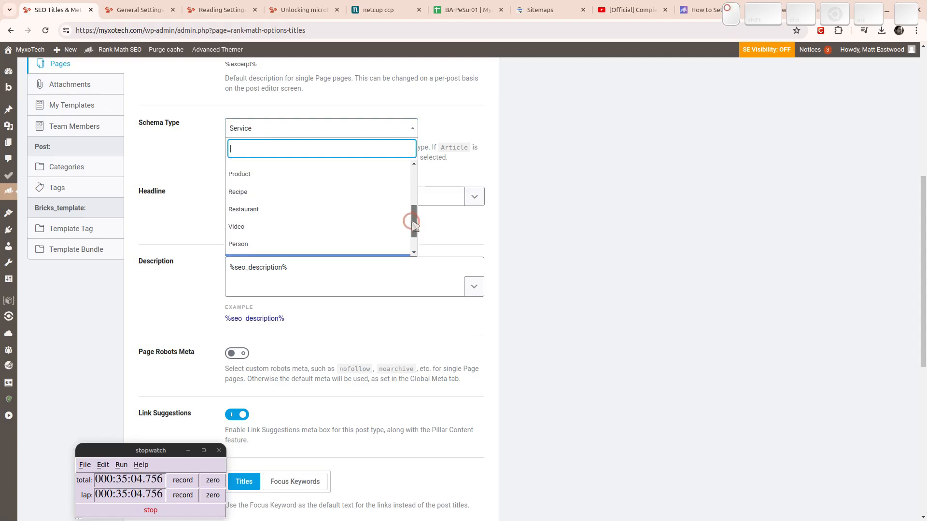
{"action": "left_click", "coordinate": [285, 176]}
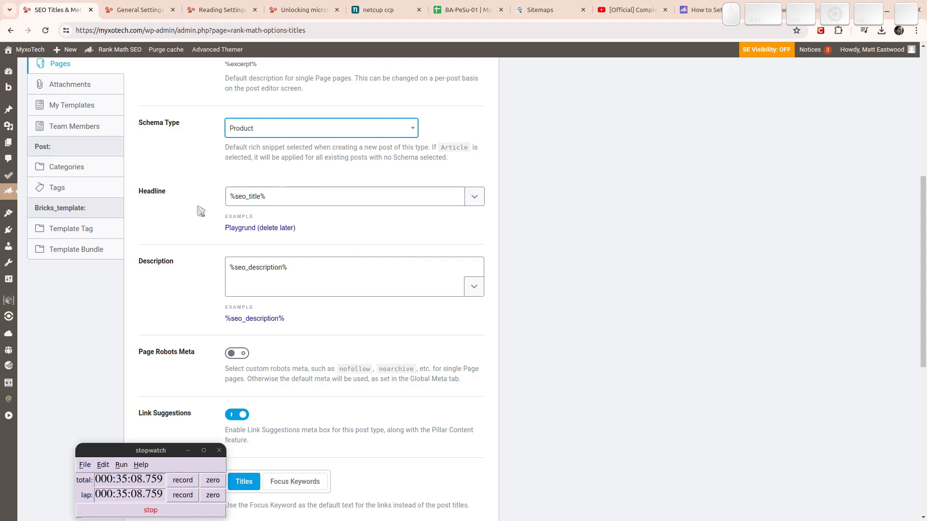
Leave Page Robots Meta off and save the Pages settings.
{"action": "scroll", "coordinate": [198, 292], "scroll_direction": "down", "scroll_amount": 3}
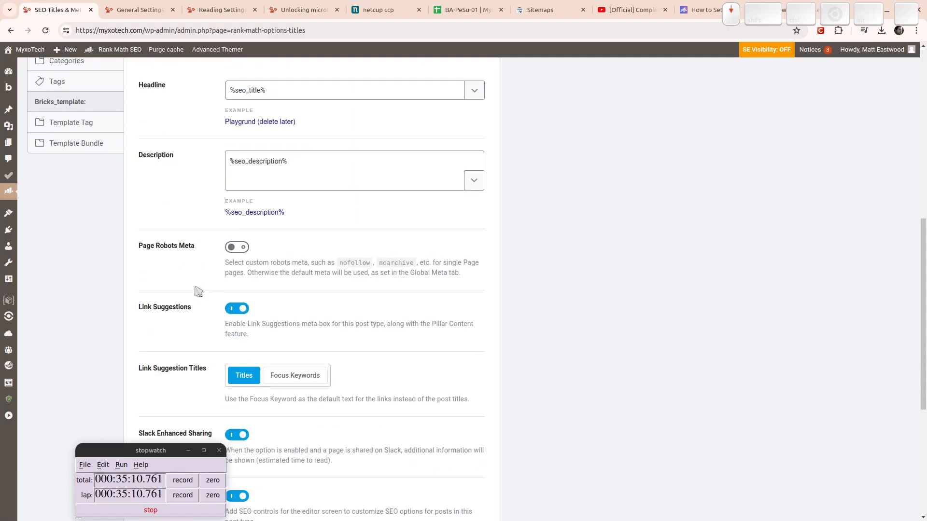
{"action": "scroll", "coordinate": [203, 284], "scroll_direction": "down", "scroll_amount": 2}
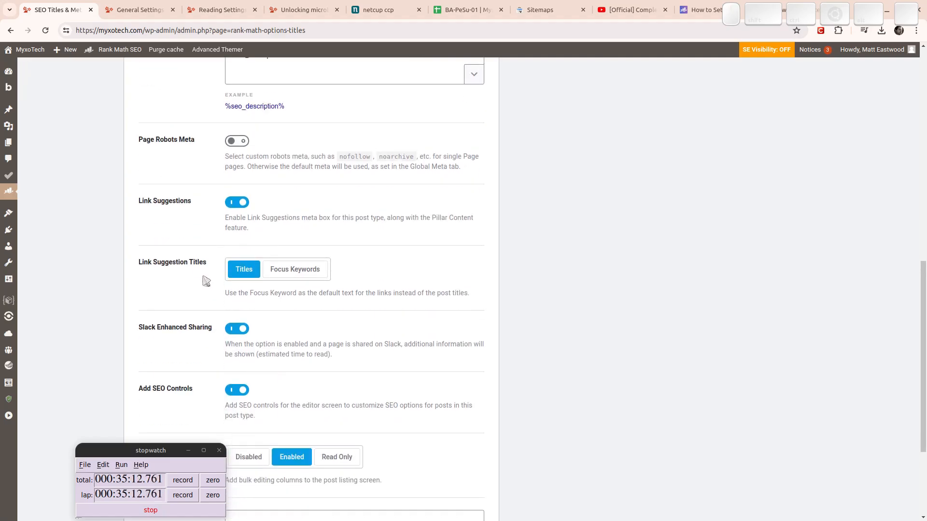
{"action": "left_click", "coordinate": [236, 142]}
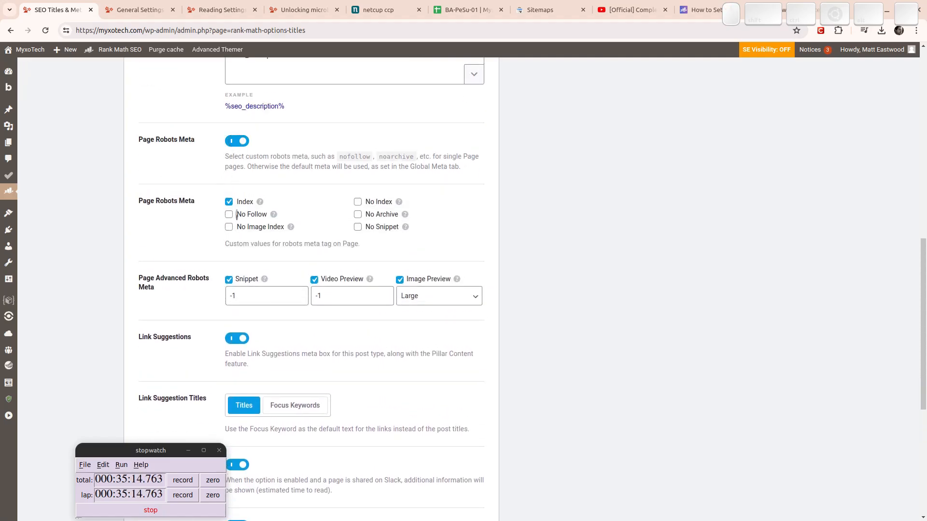
{"action": "left_click", "coordinate": [236, 142]}
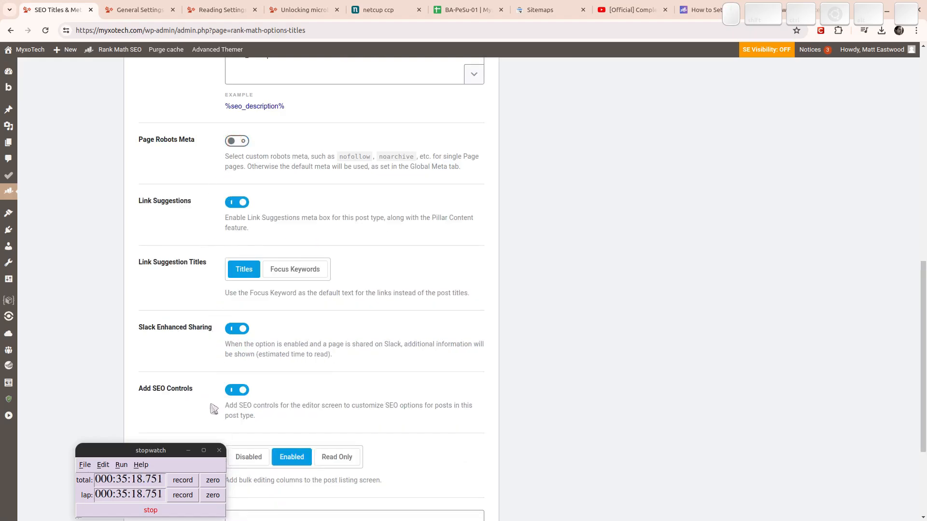
{"action": "scroll", "coordinate": [210, 379], "scroll_direction": "down", "scroll_amount": 3}
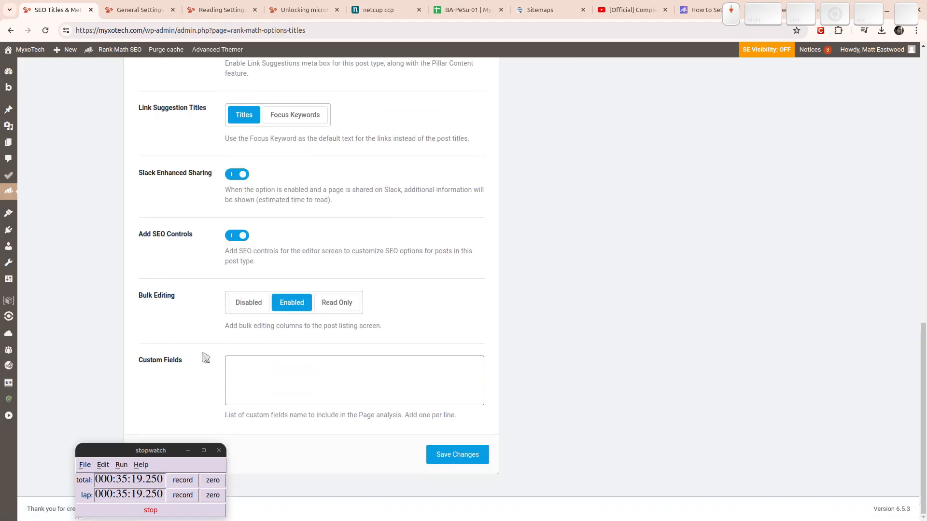
{"action": "left_click", "coordinate": [448, 450]}
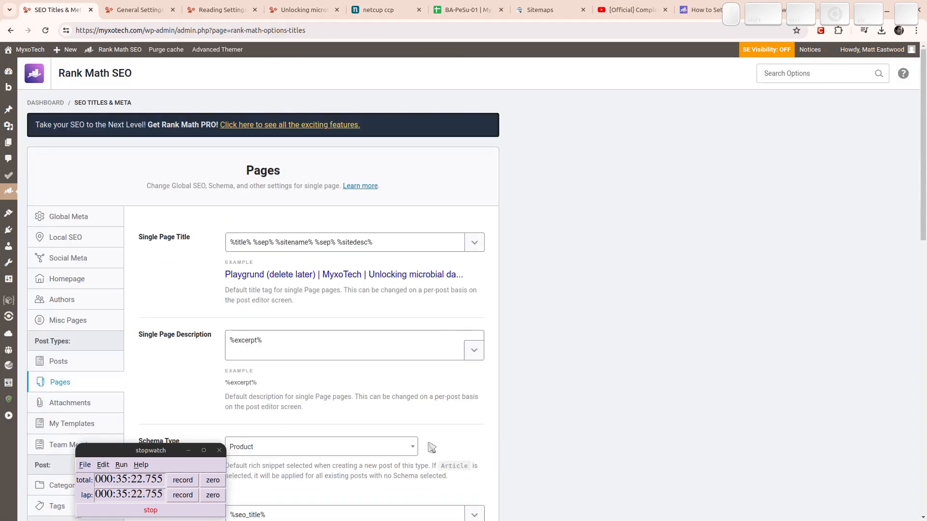
Move past Attachments and My Templates to the Team Members title and meta settings.
{"action": "left_click", "coordinate": [80, 411]}
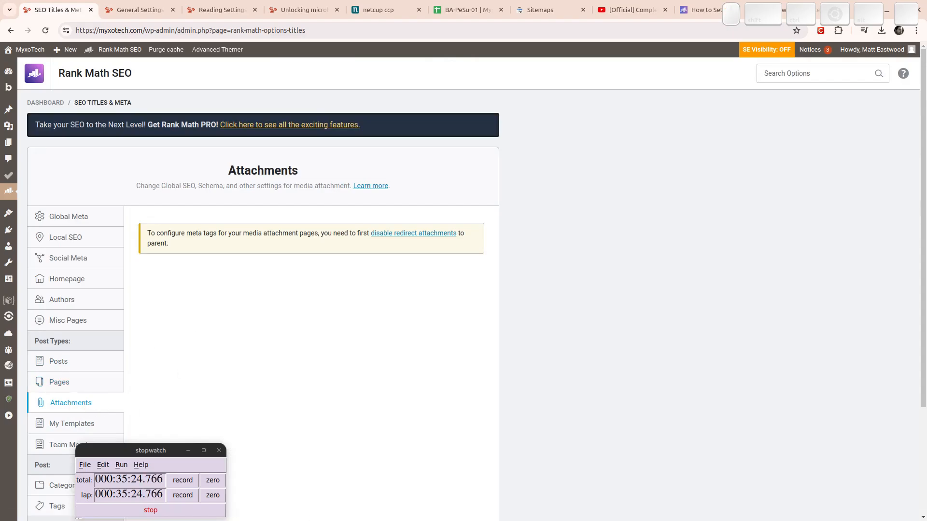
{"action": "left_click", "coordinate": [56, 424]}
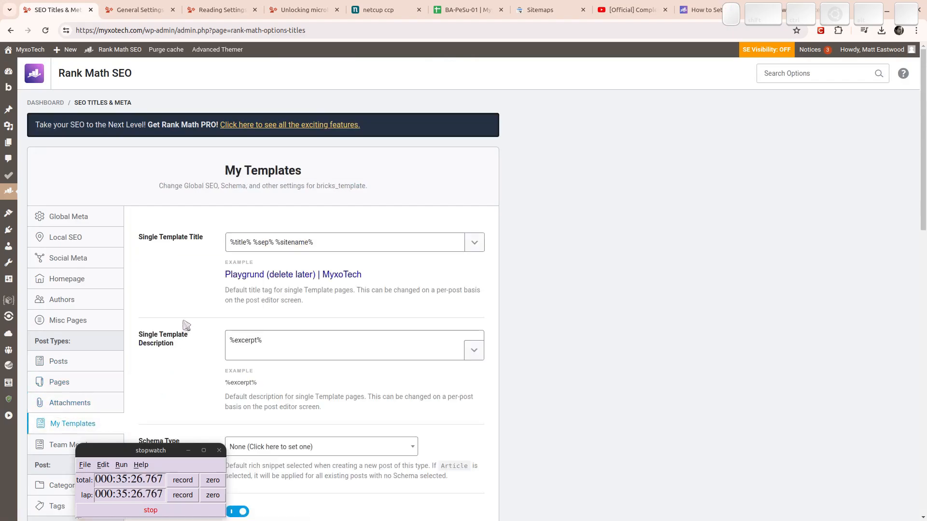
{"action": "scroll", "coordinate": [211, 289], "scroll_direction": "up", "scroll_amount": 2}
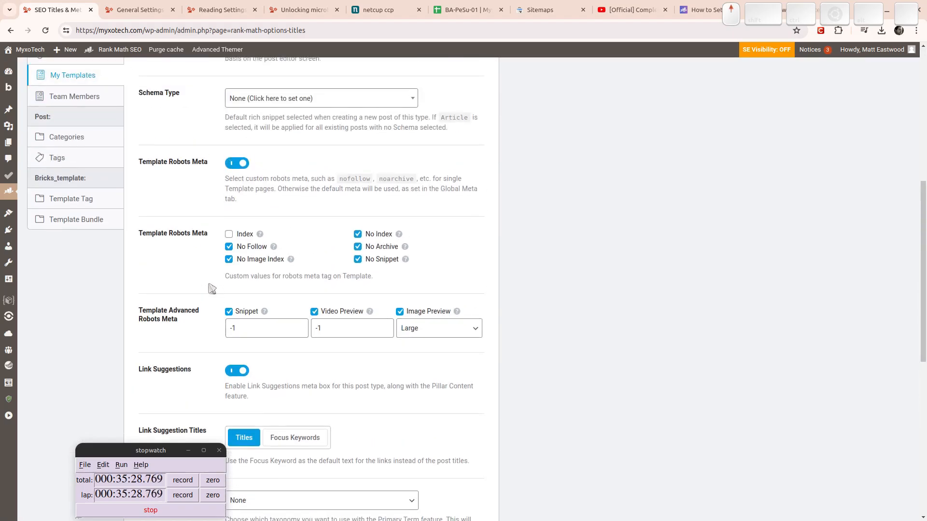
{"action": "left_click", "coordinate": [85, 96]}
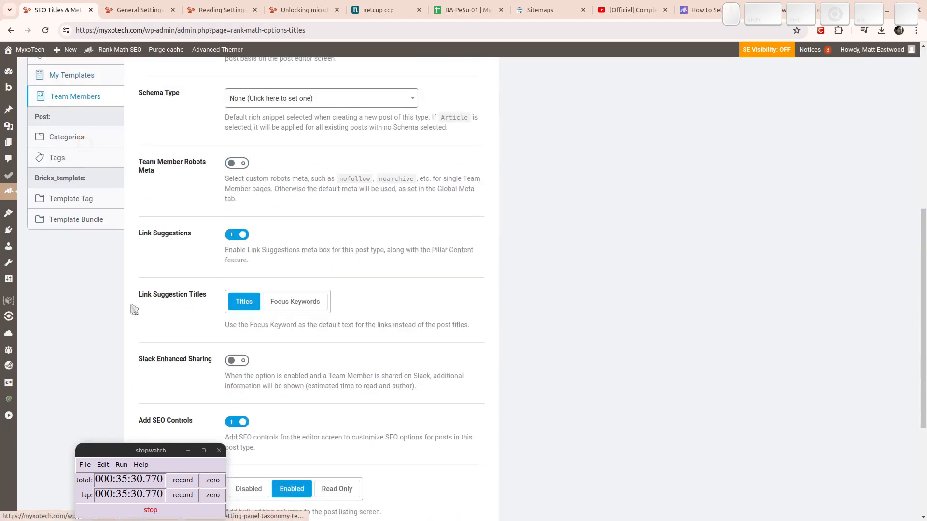
{"action": "scroll", "coordinate": [372, 243], "scroll_direction": "up", "scroll_amount": 2}
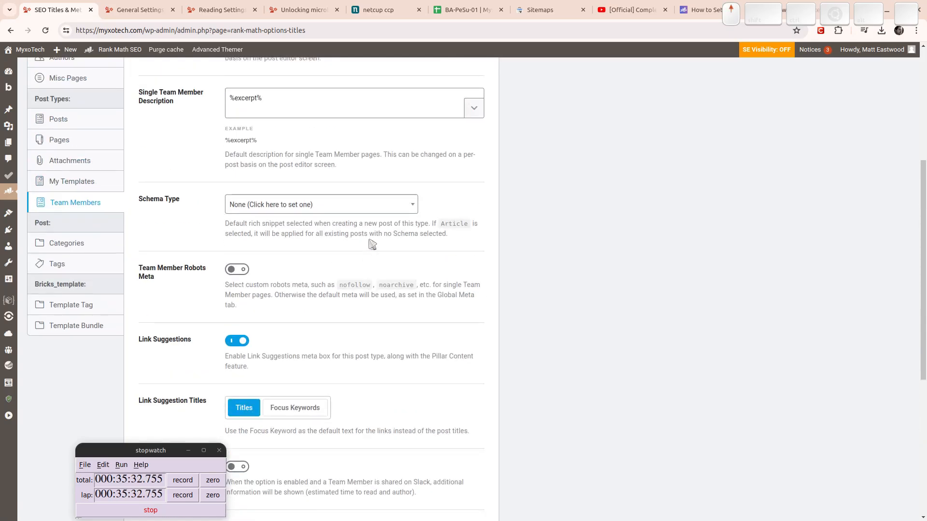
{"action": "scroll", "coordinate": [358, 232], "scroll_direction": "down", "scroll_amount": 5}
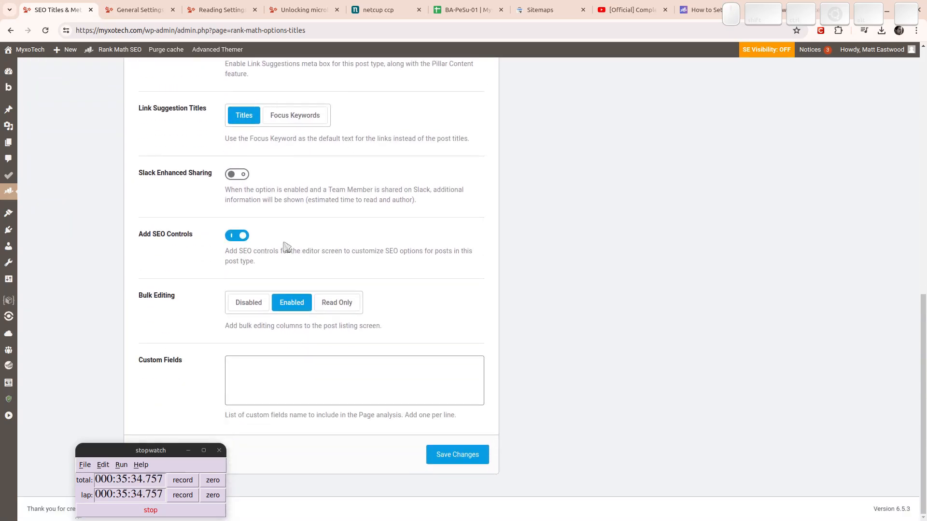
{"action": "scroll", "coordinate": [338, 227], "scroll_direction": "up", "scroll_amount": 4}
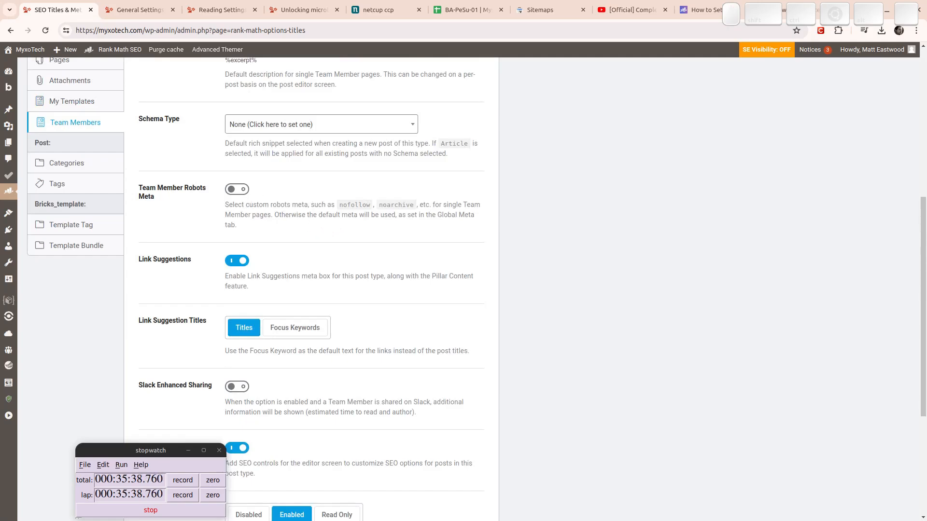
Give team members custom robots meta: No Index, No Follow, No Archive, No Image Index, No Snippet; save.
{"action": "left_click", "coordinate": [237, 190]}
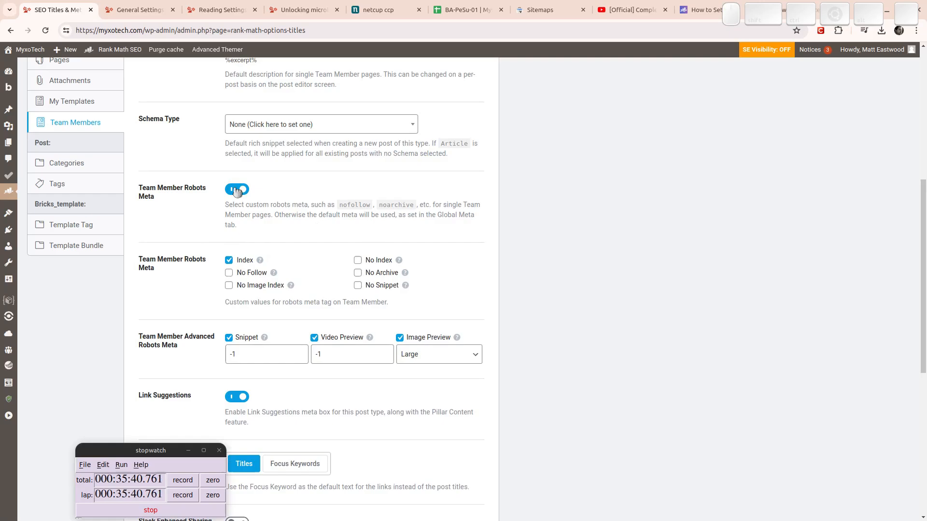
{"action": "left_click", "coordinate": [229, 273]}
{"action": "left_click", "coordinate": [228, 260]}
{"action": "left_click", "coordinate": [228, 289]}
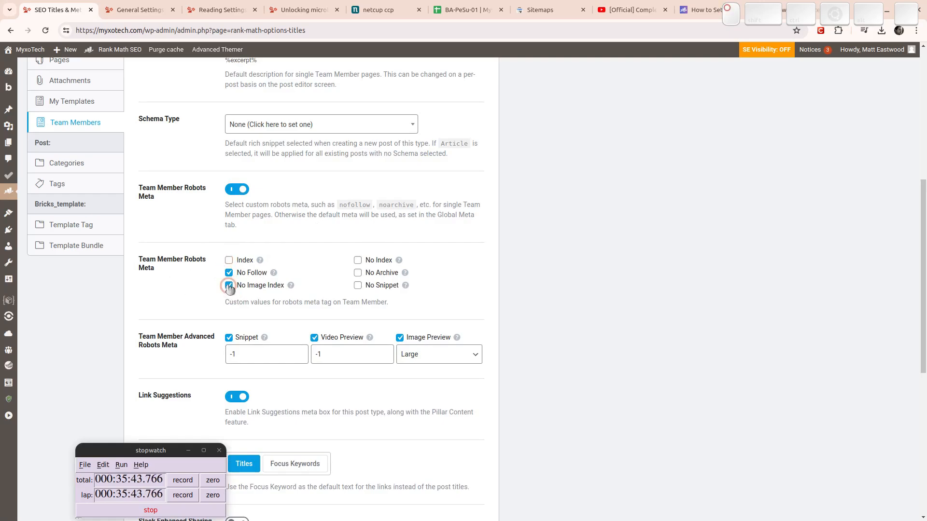
{"action": "left_click", "coordinate": [358, 272]}
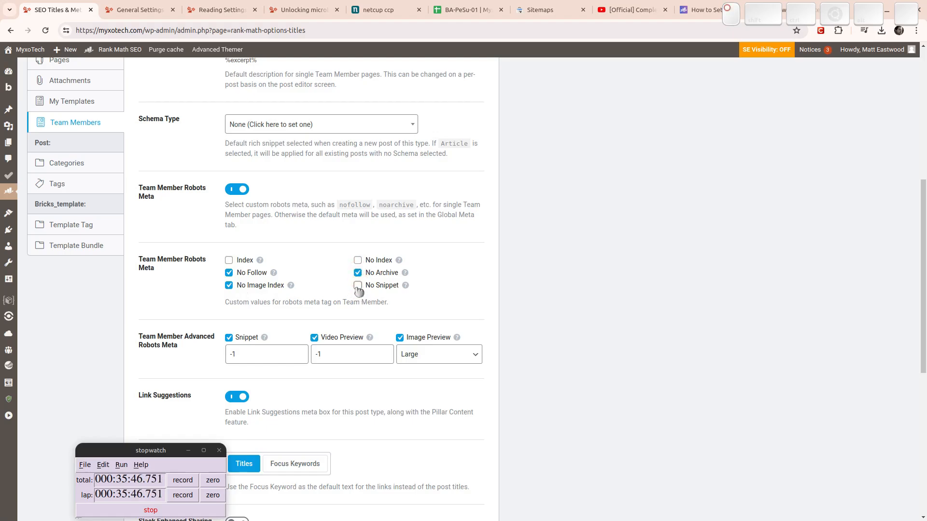
{"action": "left_click", "coordinate": [357, 285]}
{"action": "left_click", "coordinate": [357, 260]}
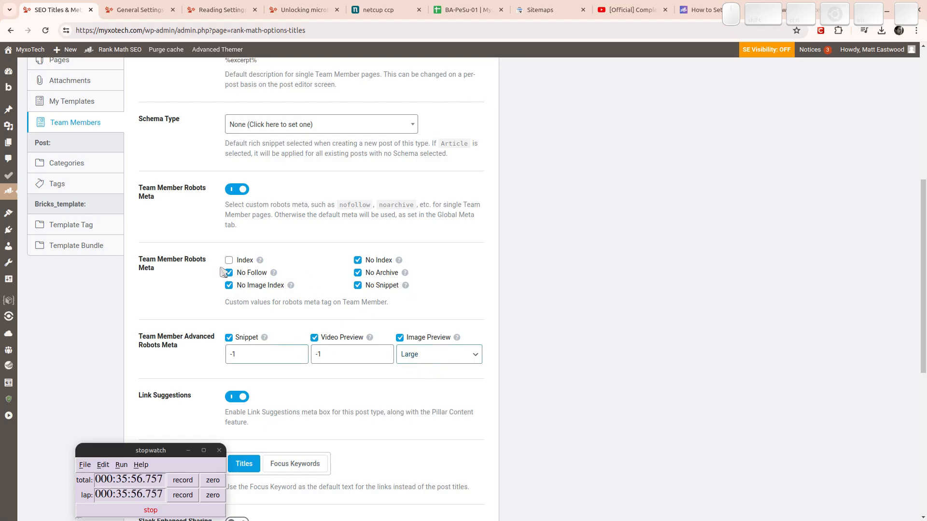
{"action": "scroll", "coordinate": [365, 303], "scroll_direction": "down", "scroll_amount": 8}
{"action": "left_click", "coordinate": [448, 456]}
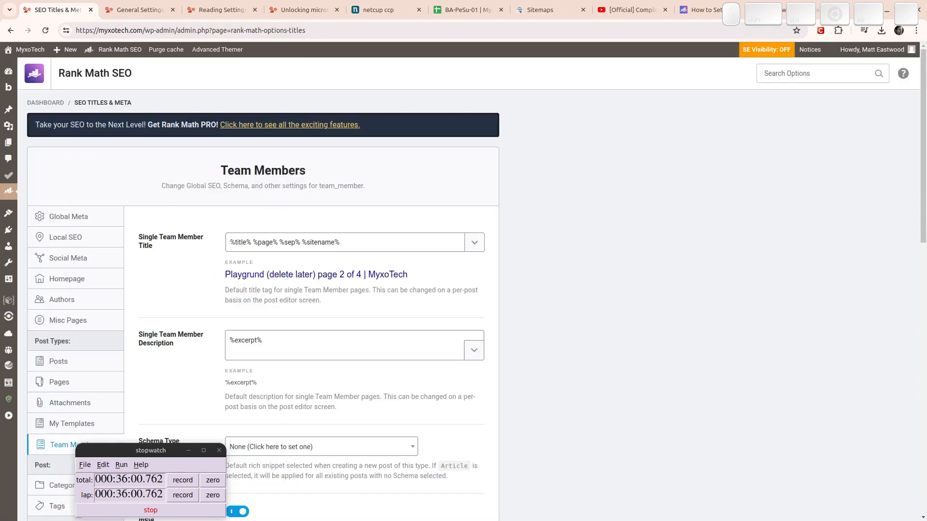
{"action": "scroll", "coordinate": [80, 364], "scroll_direction": "down", "scroll_amount": 4}
Set Categories to custom robots No Index, No Snippet, No Archive, No Image Index, No Follow and save.
{"action": "left_click", "coordinate": [76, 275]}
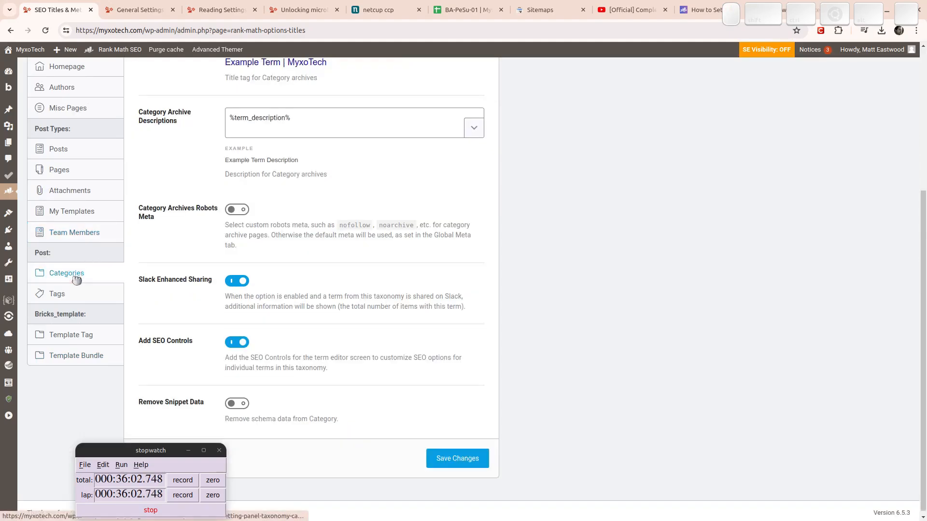
{"action": "left_click", "coordinate": [241, 210]}
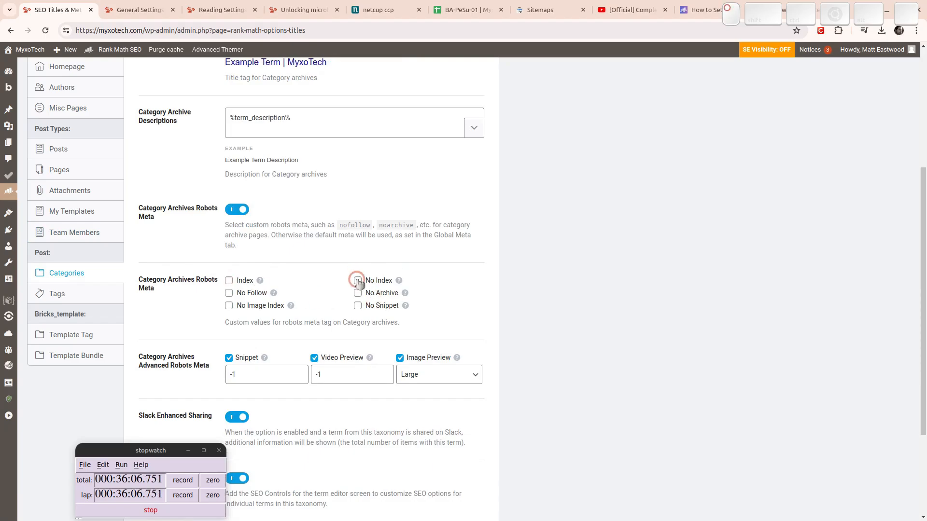
{"action": "left_click", "coordinate": [357, 280]}
{"action": "left_click", "coordinate": [360, 306]}
{"action": "left_click", "coordinate": [358, 294]}
{"action": "left_click", "coordinate": [229, 306]}
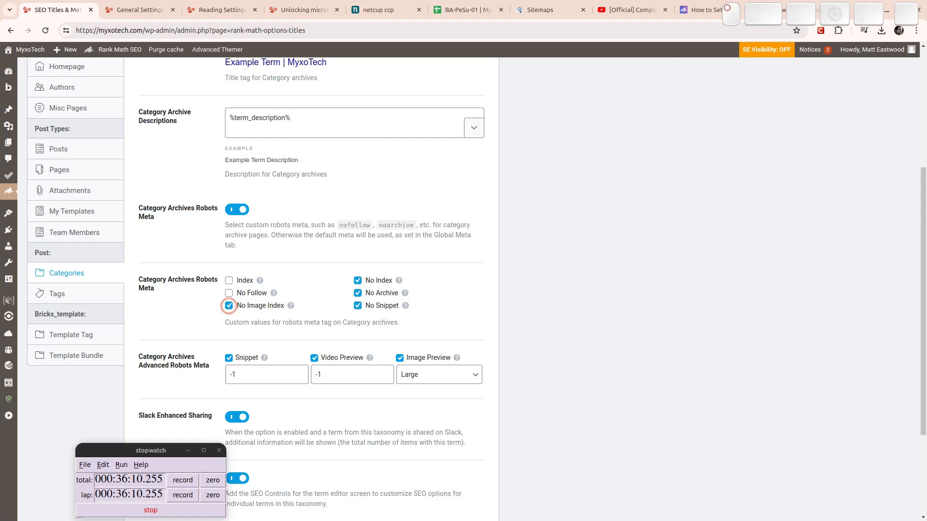
{"action": "left_click", "coordinate": [228, 293]}
{"action": "scroll", "coordinate": [399, 454], "scroll_direction": "down", "scroll_amount": 3}
{"action": "left_click", "coordinate": [453, 454]}
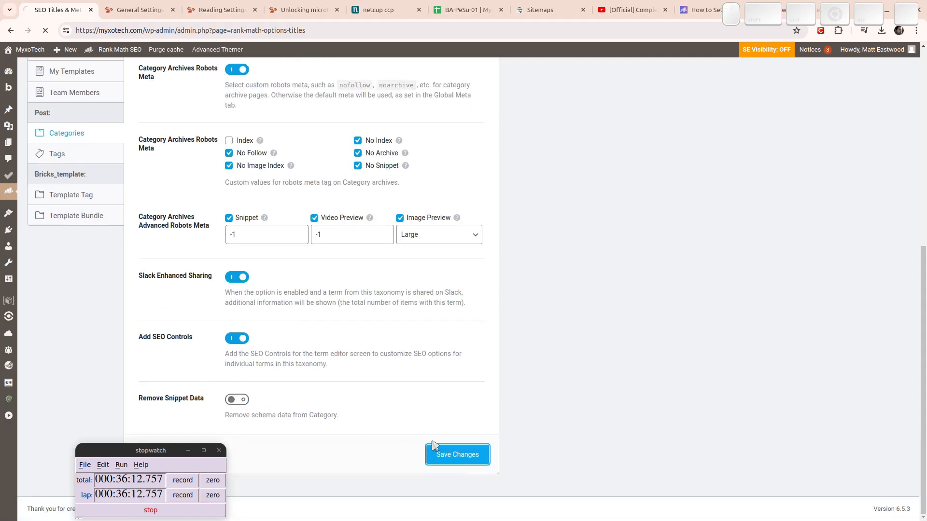
{"action": "scroll", "coordinate": [65, 298], "scroll_direction": "down", "scroll_amount": 5}
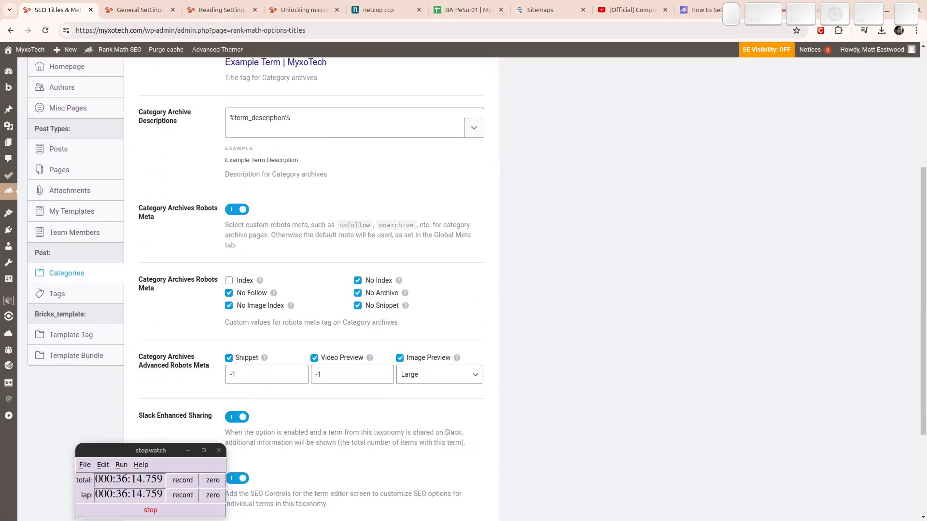
Add No Archive, No Snippet, No Image Index and No Follow to Tags and save.
{"action": "left_click", "coordinate": [65, 299]}
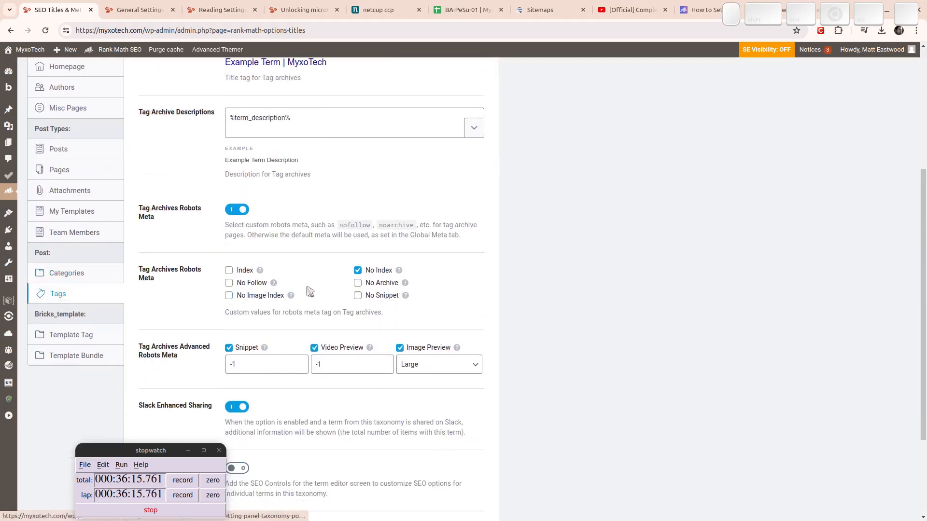
{"action": "left_click", "coordinate": [357, 284]}
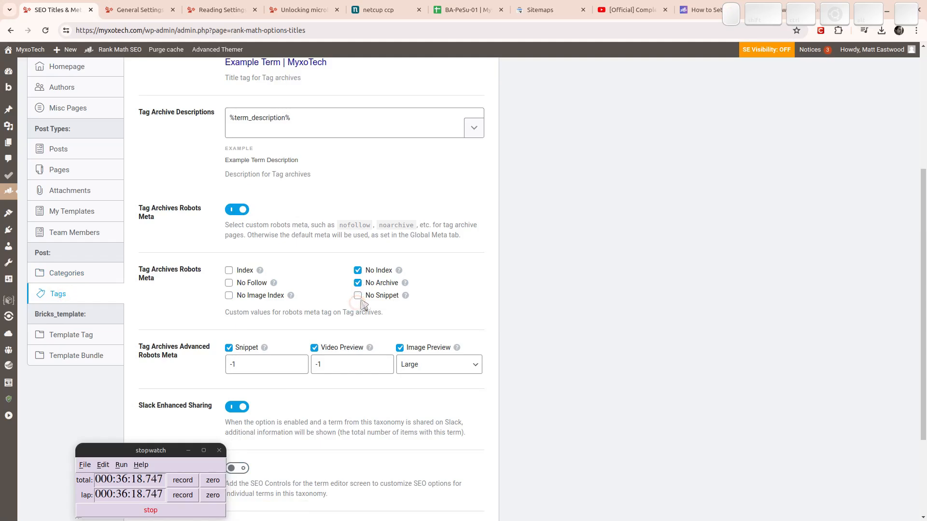
{"action": "left_click", "coordinate": [358, 296]}
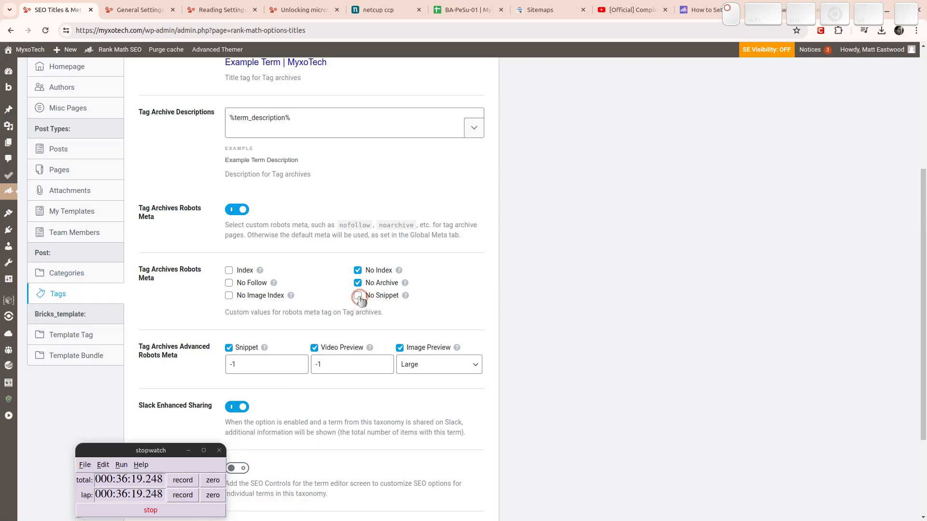
{"action": "left_click", "coordinate": [229, 296]}
{"action": "left_click", "coordinate": [228, 283]}
{"action": "scroll", "coordinate": [222, 299], "scroll_direction": "down", "scroll_amount": 3}
{"action": "left_click", "coordinate": [457, 455]}
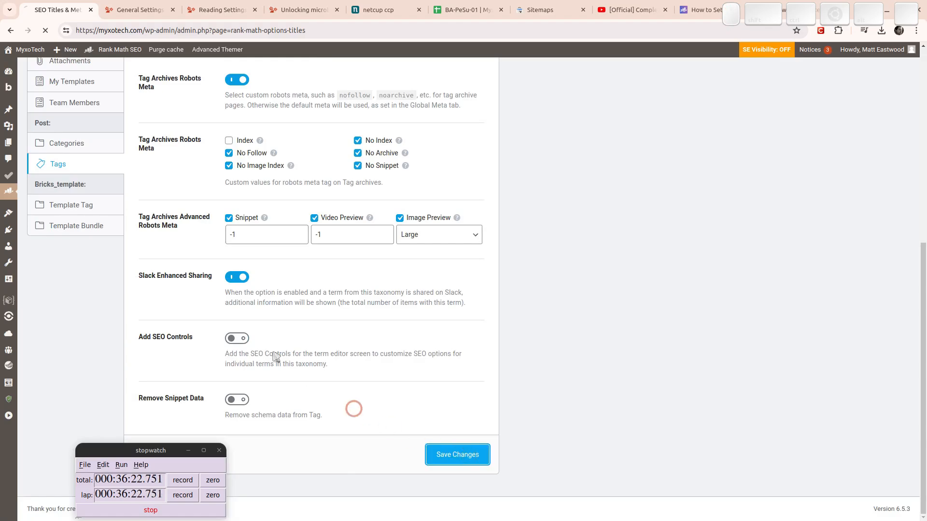
Review the Template Tag and Template Bundle archive settings.
{"action": "left_click", "coordinate": [77, 208]}
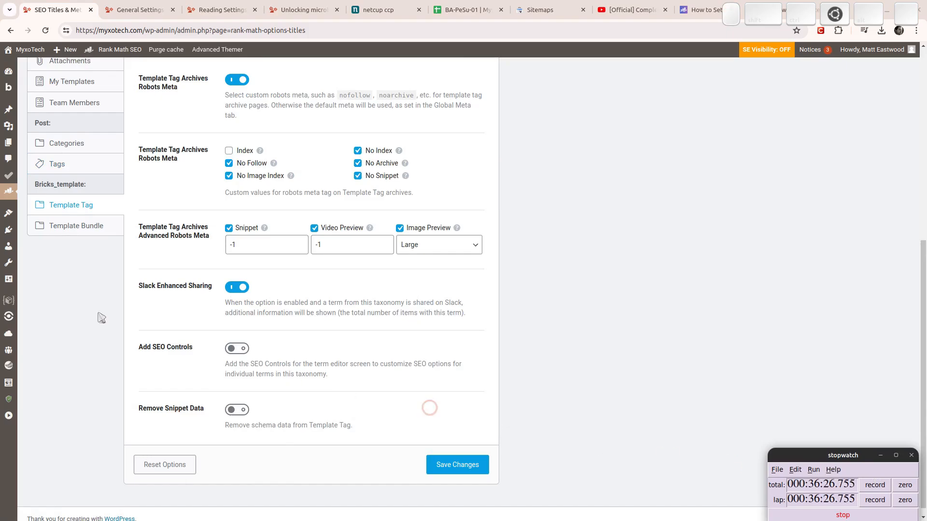
{"action": "left_click", "coordinate": [95, 235]}
{"action": "scroll", "coordinate": [207, 289], "scroll_direction": "up", "scroll_amount": 4}
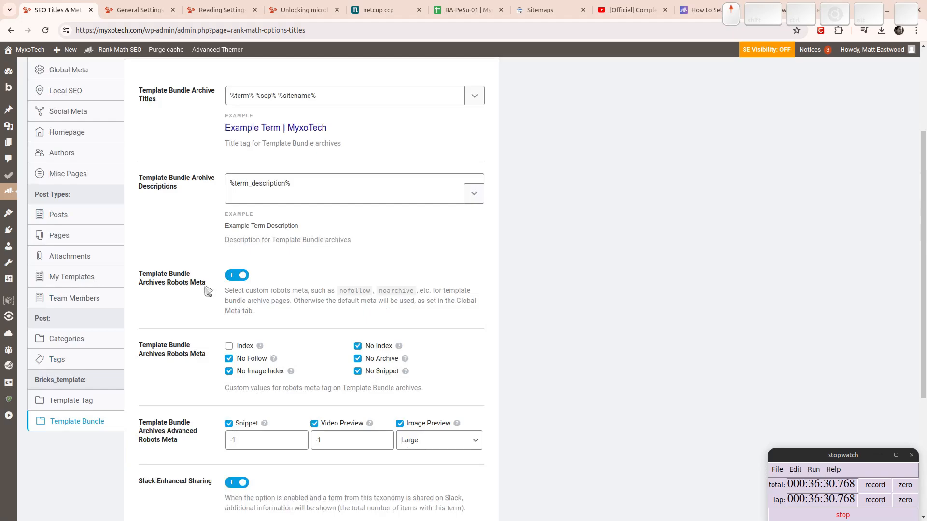
{"action": "scroll", "coordinate": [208, 289], "scroll_direction": "up", "scroll_amount": 3}
In Sitemap Settings, put Links Per Sitemap back to 200 and show the HTML Sitemap panel.
{"action": "mouse_move", "coordinate": [9, 191]}
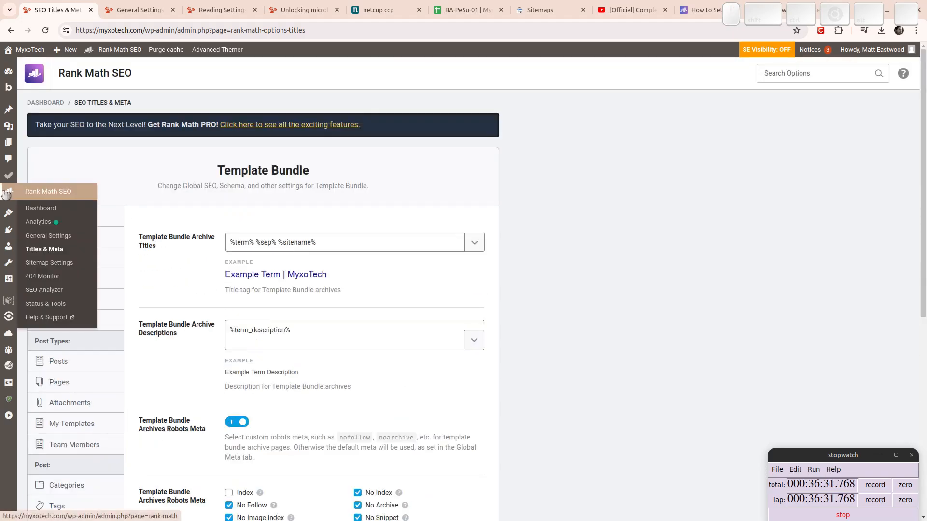
{"action": "left_click", "coordinate": [51, 264]}
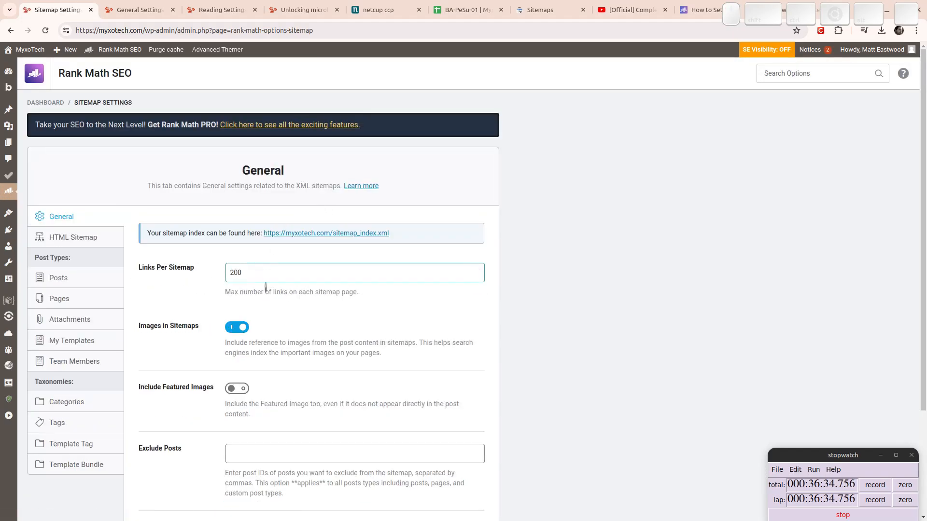
{"action": "left_click", "coordinate": [248, 272]}
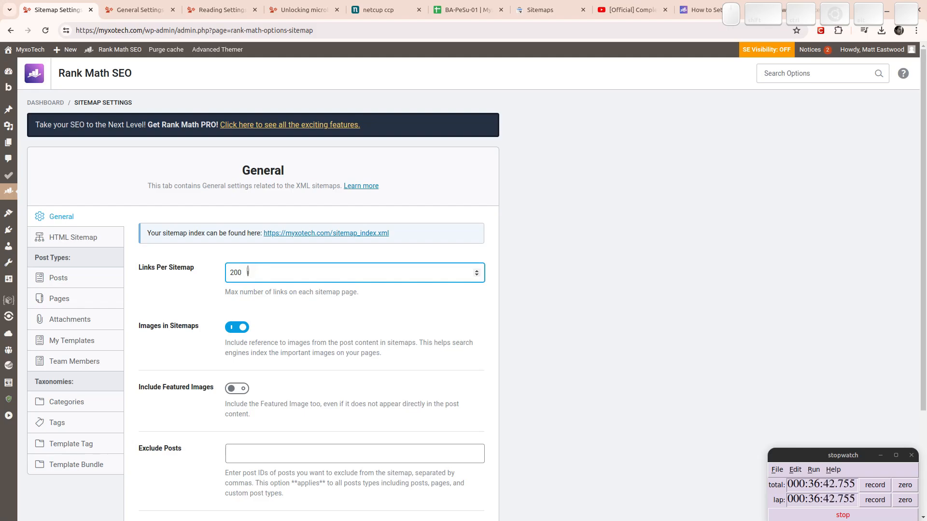
{"action": "scroll", "coordinate": [623, 337], "scroll_direction": "down", "scroll_amount": 3}
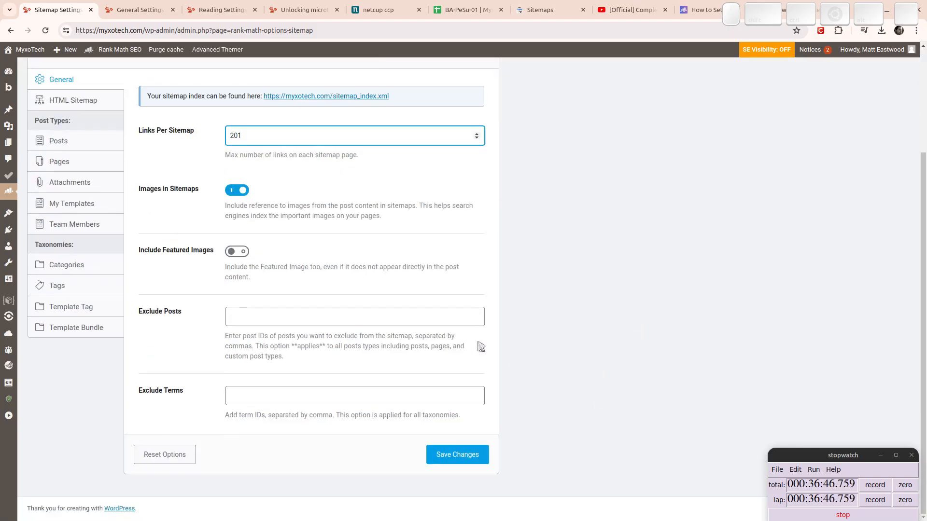
{"action": "key", "text": "Down"}
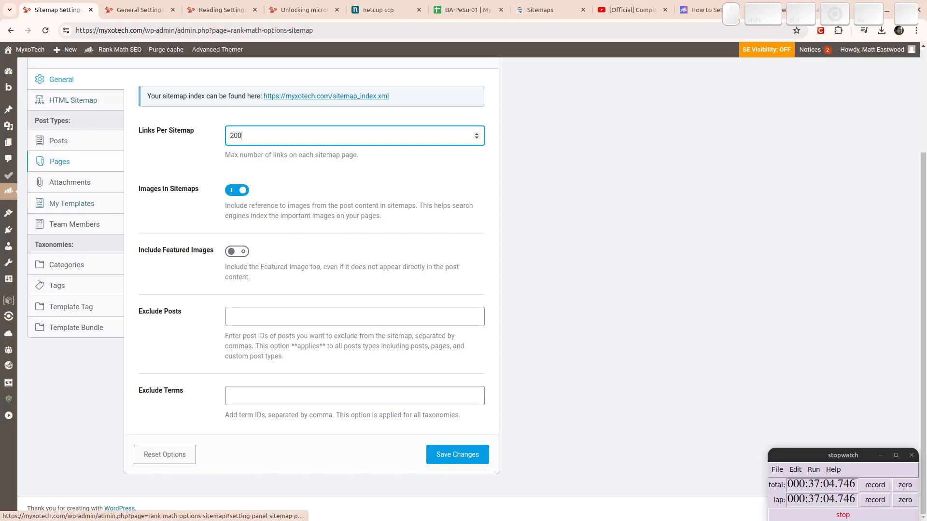
{"action": "scroll", "coordinate": [178, 199], "scroll_direction": "up", "scroll_amount": 3}
{"action": "left_click", "coordinate": [90, 241]}
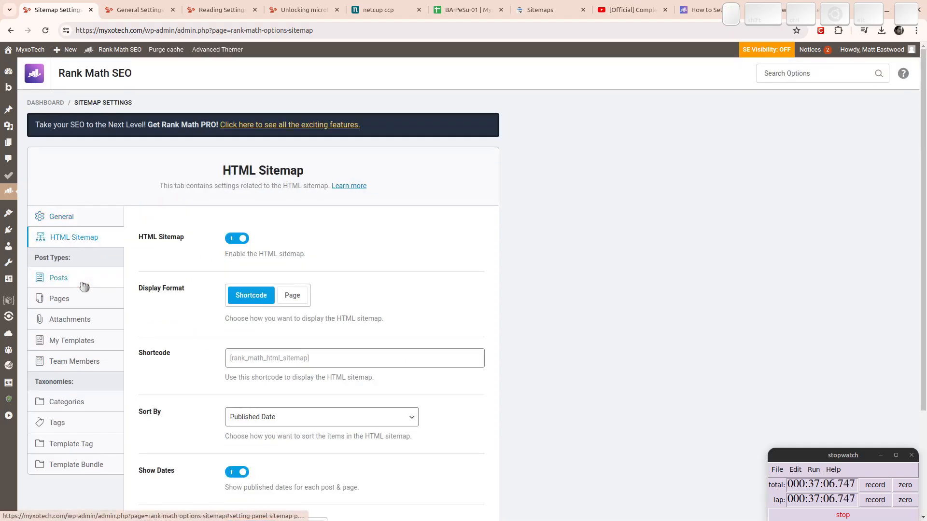
Check the Posts, Pages, Attachments and My Templates sitemaps, then drop Team Members from XML and HTML sitemaps.
{"action": "left_click", "coordinate": [81, 282]}
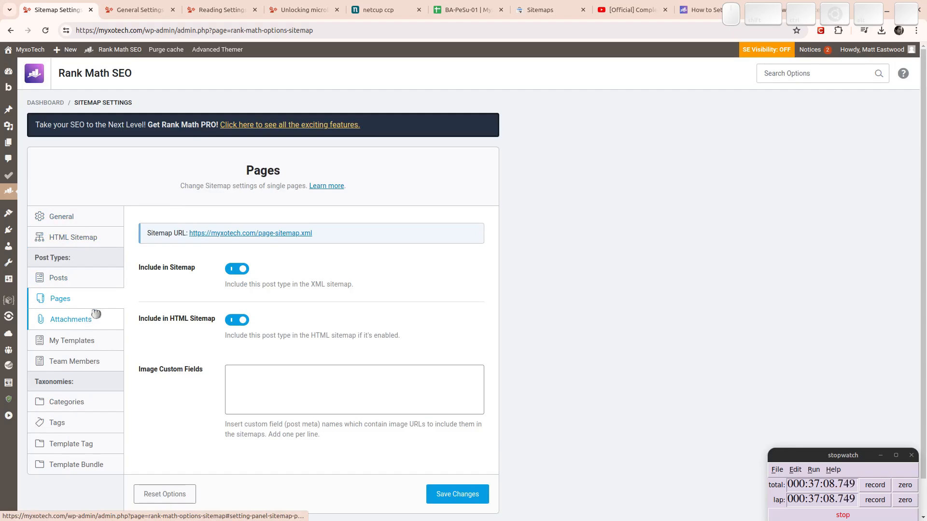
{"action": "left_click", "coordinate": [80, 279]}
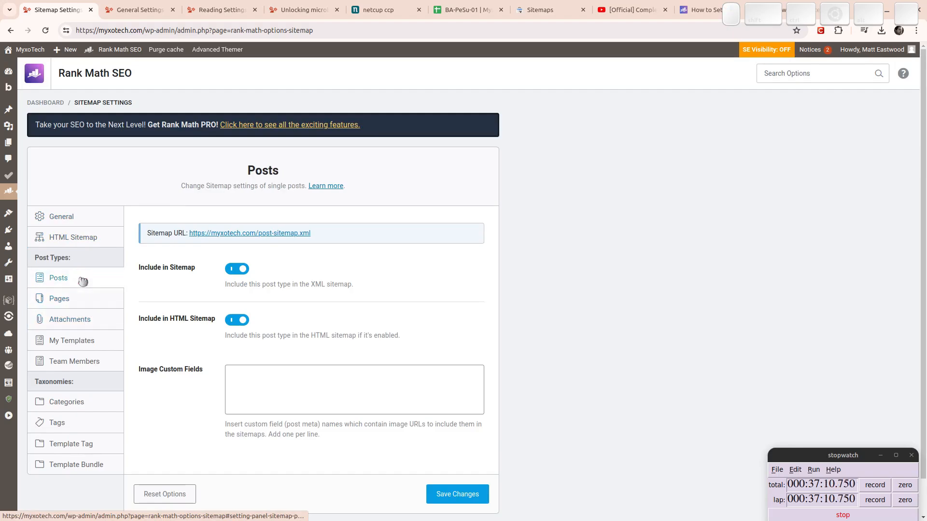
{"action": "left_click", "coordinate": [79, 300]}
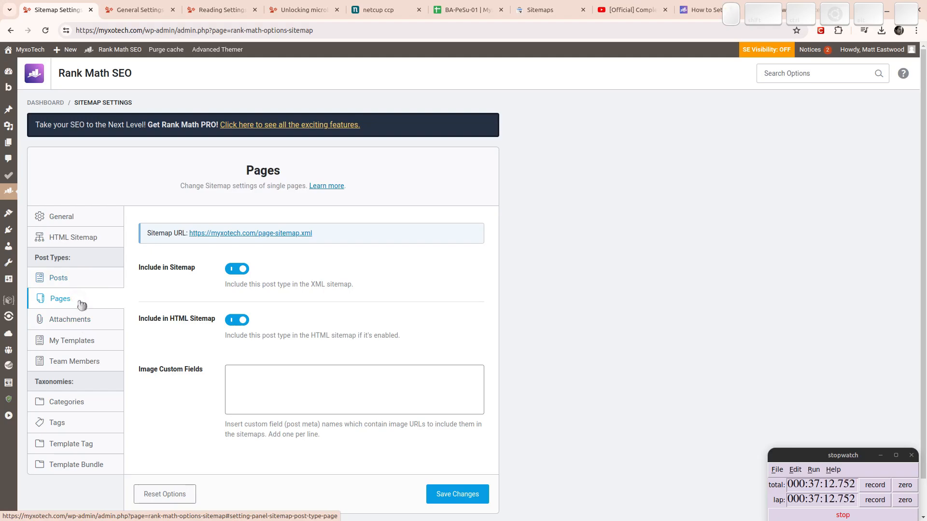
{"action": "left_click", "coordinate": [84, 325]}
{"action": "left_click", "coordinate": [82, 341]}
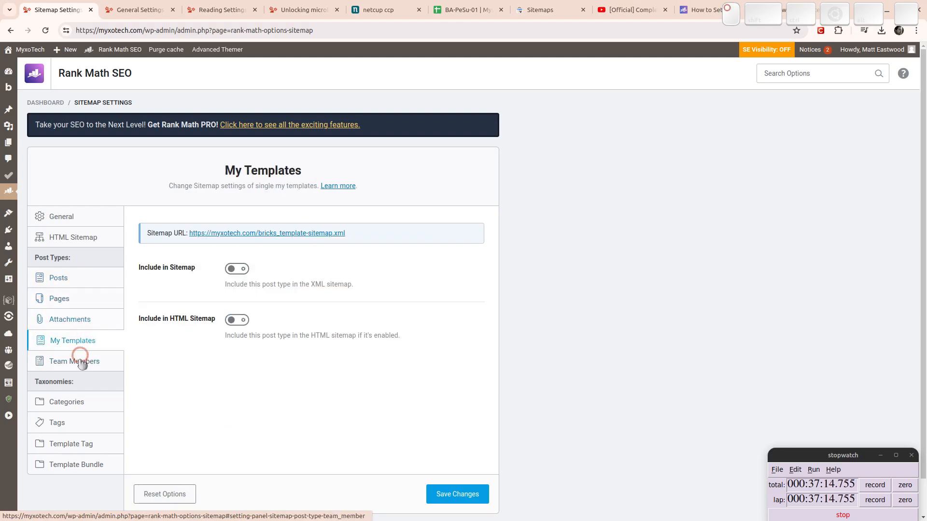
{"action": "left_click", "coordinate": [80, 362]}
{"action": "left_click", "coordinate": [237, 269]}
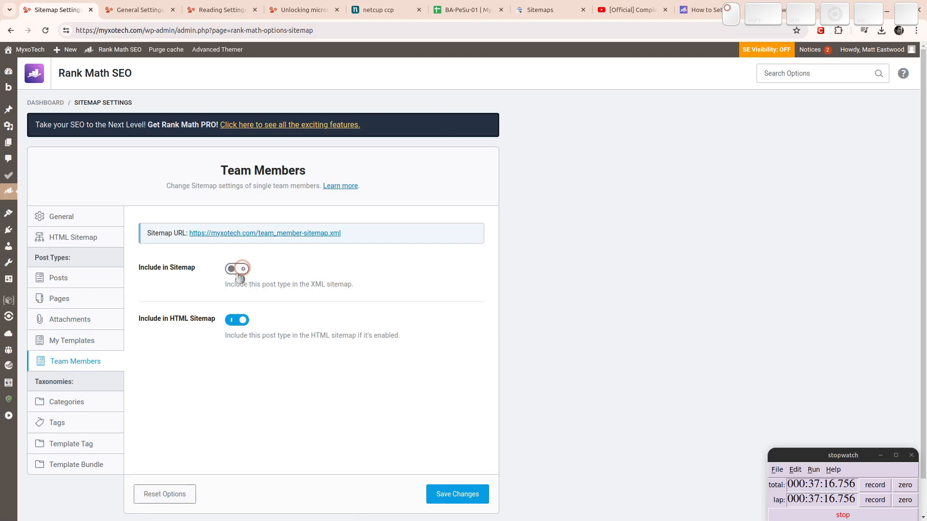
{"action": "left_click", "coordinate": [234, 323]}
Review the Categories, Tags, Template Tag and Template Bundle sitemap settings and save.
{"action": "left_click", "coordinate": [67, 401]}
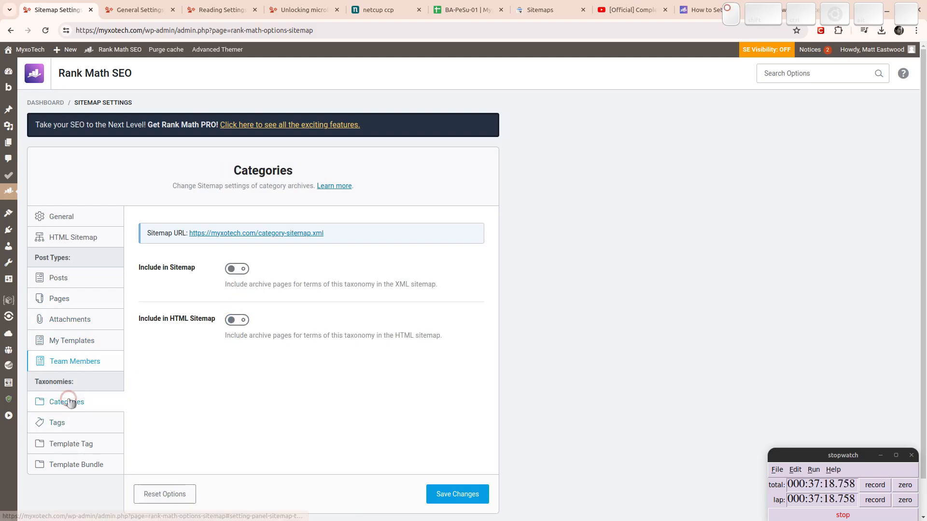
{"action": "left_click", "coordinate": [110, 423]}
{"action": "left_click", "coordinate": [73, 443]}
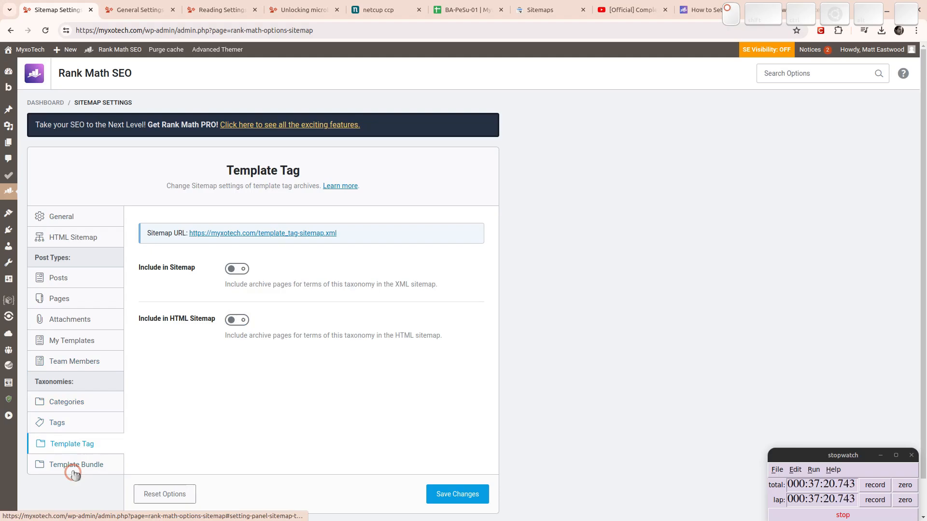
{"action": "left_click", "coordinate": [70, 466]}
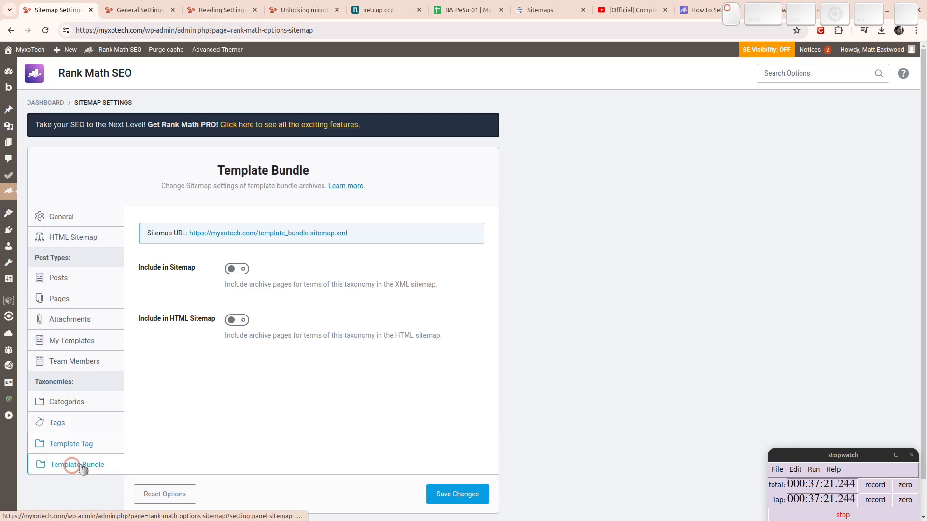
{"action": "left_click", "coordinate": [444, 494]}
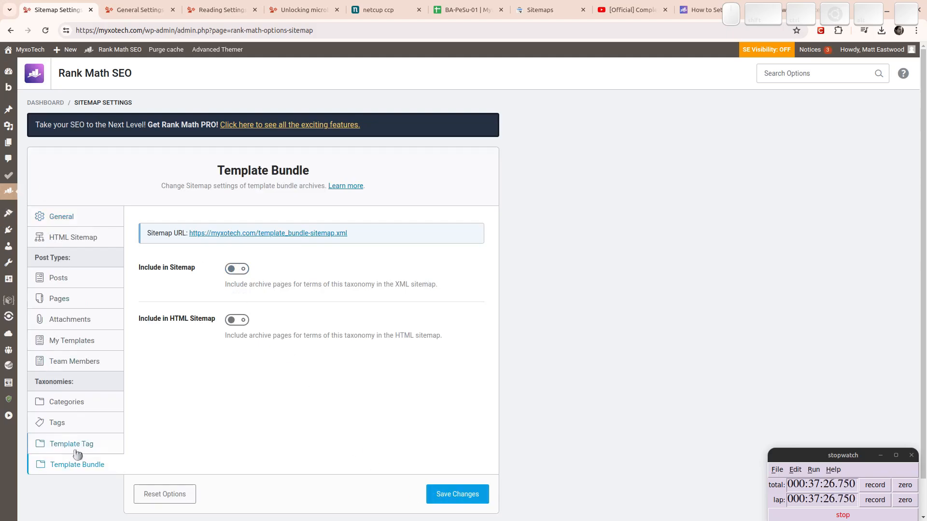
View the 404 Monitor's 21 logged missing URLs, including wp-login.php with 39 hits.
{"action": "mouse_move", "coordinate": [15, 193]}
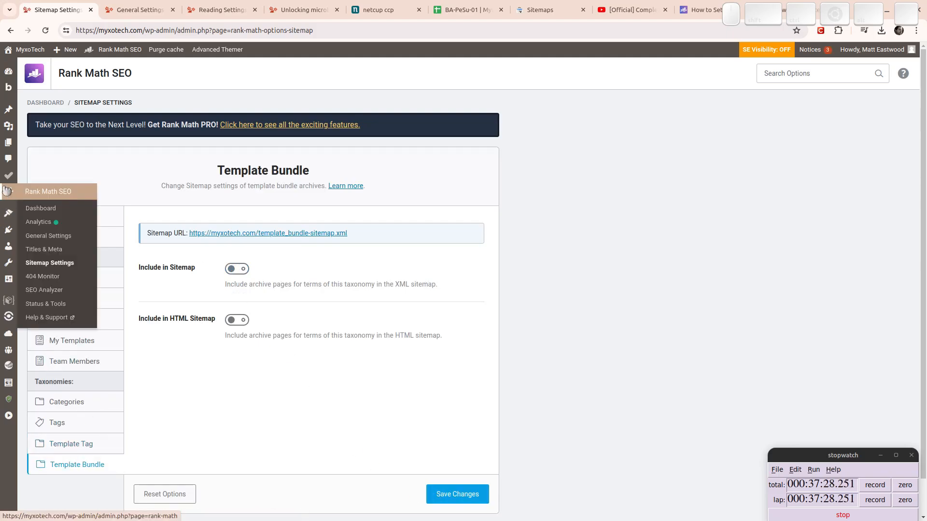
{"action": "left_click", "coordinate": [53, 279]}
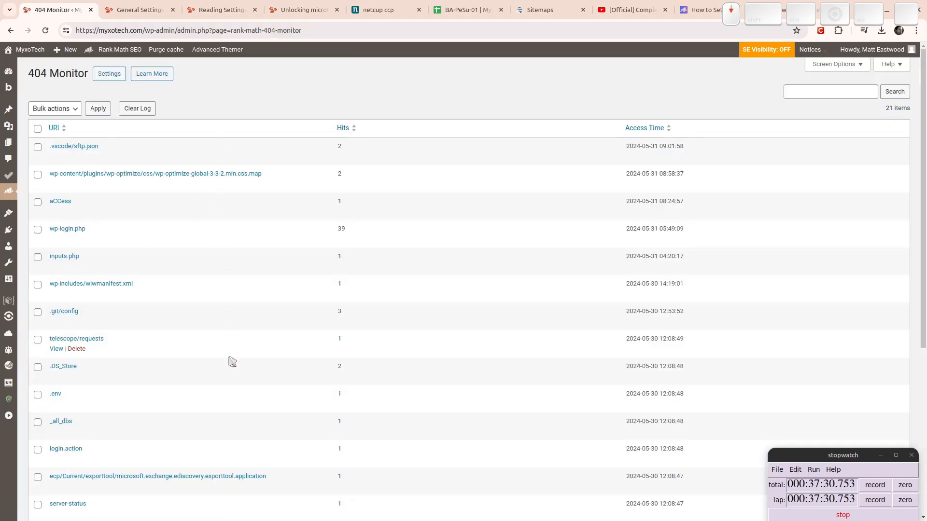
{"action": "scroll", "coordinate": [234, 362], "scroll_direction": "down", "scroll_amount": 5}
{"action": "scroll", "coordinate": [241, 363], "scroll_direction": "up", "scroll_amount": 5}
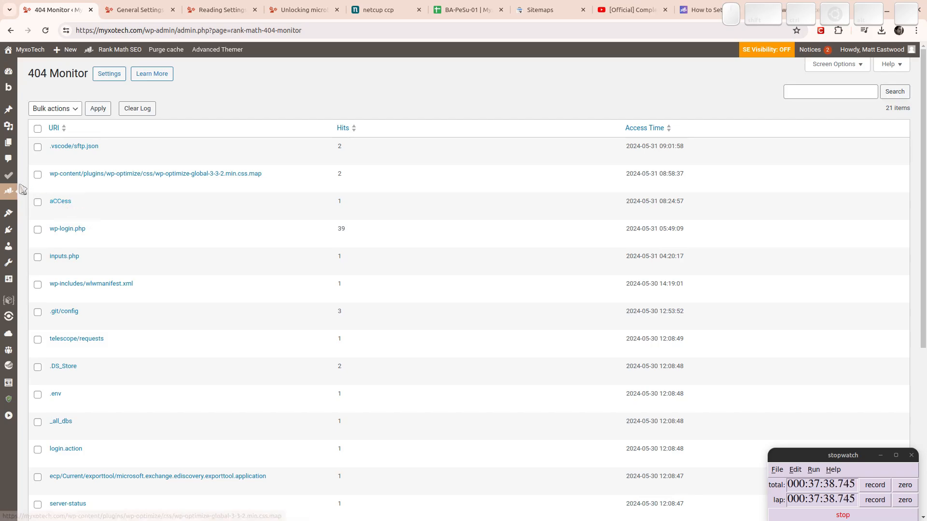
{"action": "mouse_move", "coordinate": [11, 192]}
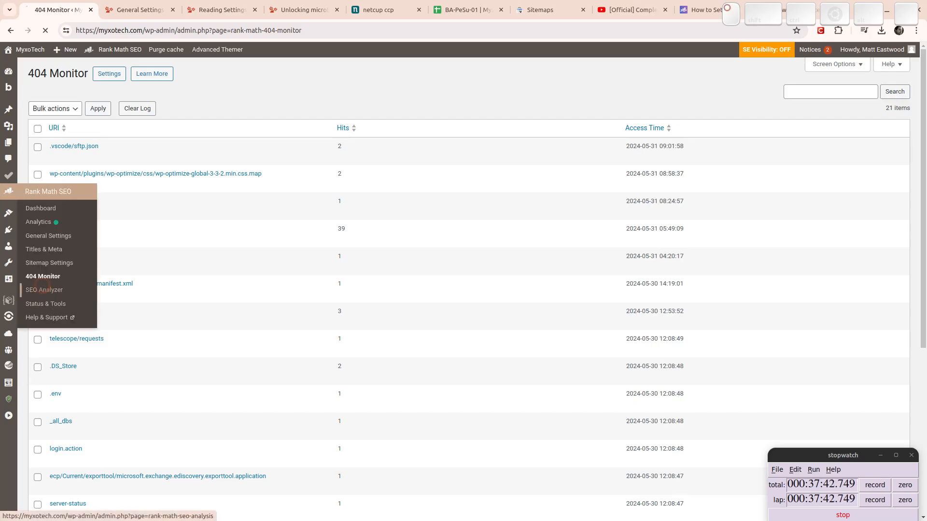
{"action": "left_click", "coordinate": [48, 291]}
Run the SEO Analyzer (64/100 score) and look over the Passed Tests.
{"action": "left_click", "coordinate": [252, 230]}
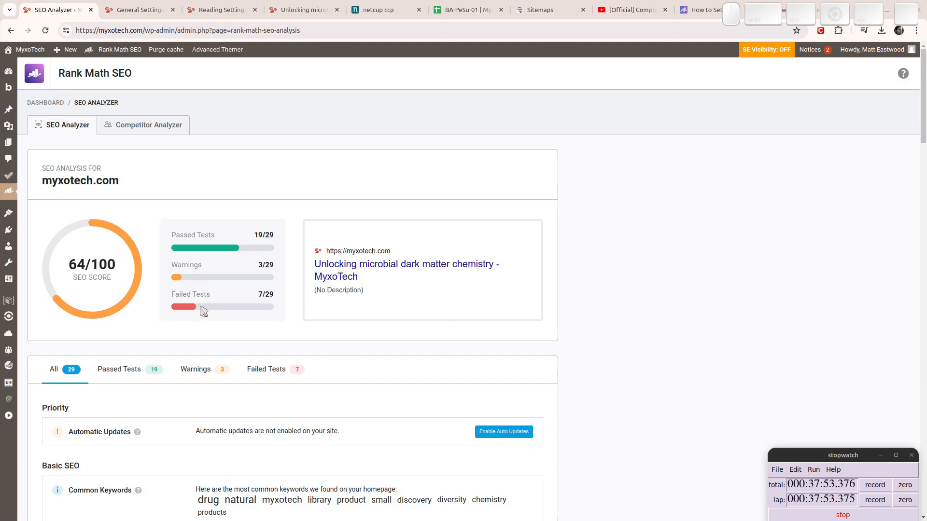
{"action": "scroll", "coordinate": [278, 266], "scroll_direction": "down", "scroll_amount": 4}
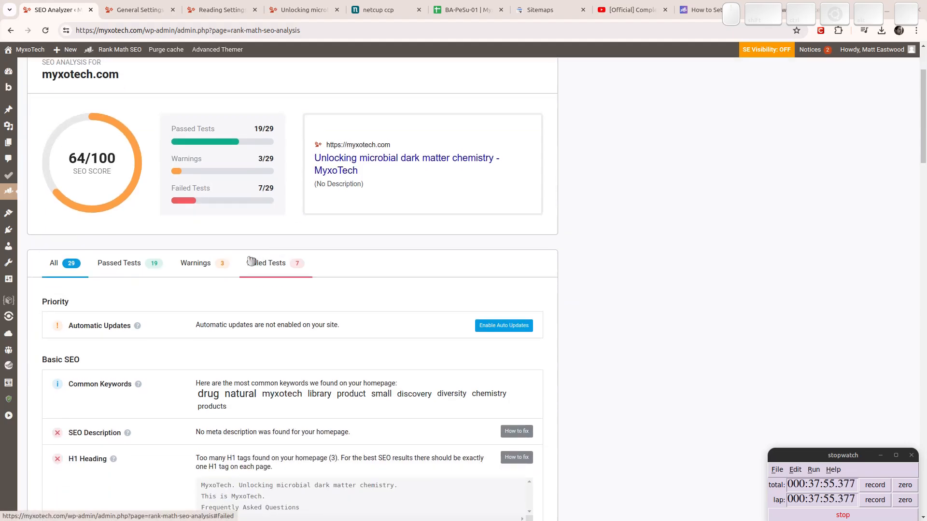
{"action": "scroll", "coordinate": [212, 300], "scroll_direction": "down", "scroll_amount": 8}
{"action": "scroll", "coordinate": [145, 208], "scroll_direction": "up", "scroll_amount": 2}
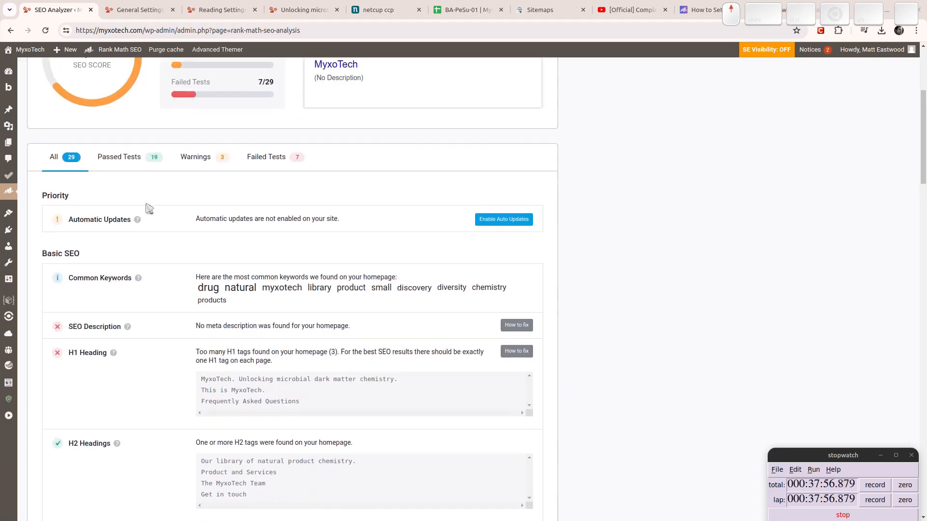
{"action": "left_click", "coordinate": [128, 157]}
{"action": "scroll", "coordinate": [146, 301], "scroll_direction": "down", "scroll_amount": 3}
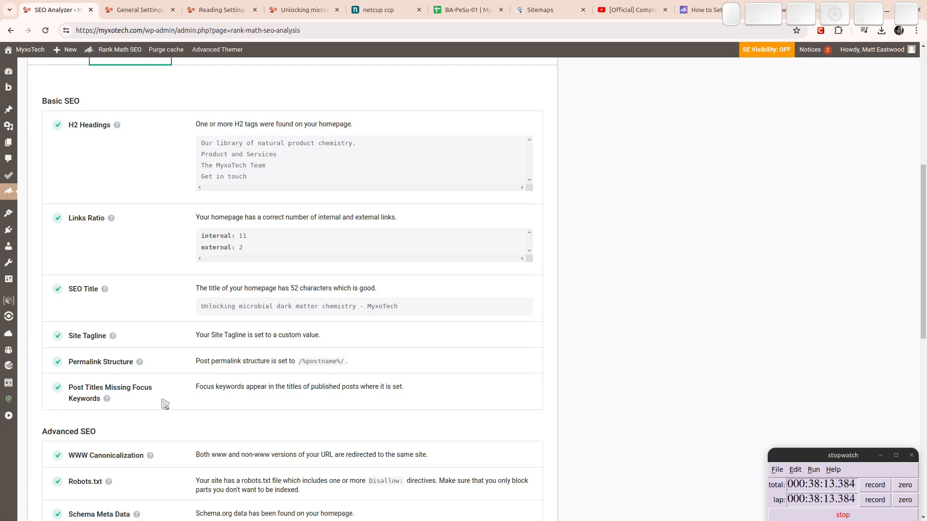
{"action": "scroll", "coordinate": [164, 404], "scroll_direction": "down", "scroll_amount": 4}
{"action": "scroll", "coordinate": [156, 394], "scroll_direction": "down", "scroll_amount": 3}
{"action": "scroll", "coordinate": [155, 393], "scroll_direction": "up", "scroll_amount": 6}
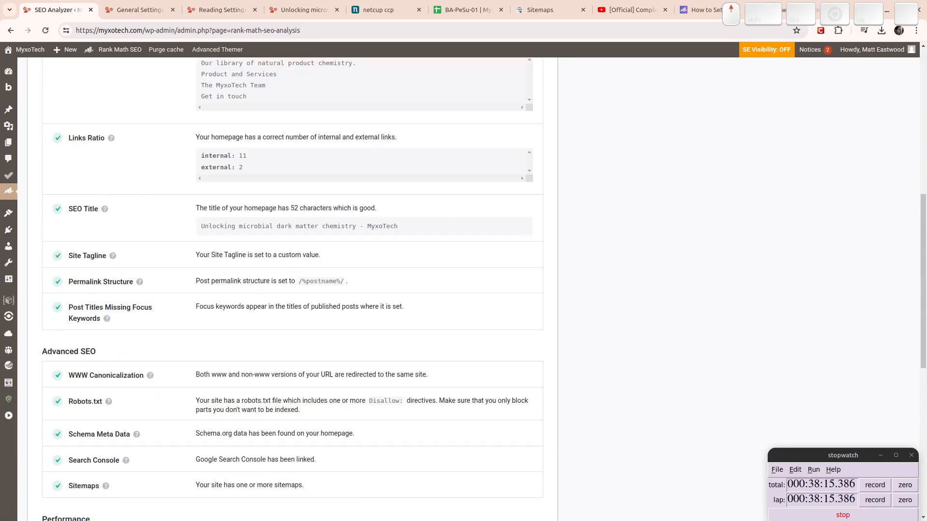
{"action": "scroll", "coordinate": [186, 226], "scroll_direction": "up", "scroll_amount": 10}
Review the Warnings and the 7 Failed Tests, such as three H1 tags.
{"action": "left_click", "coordinate": [201, 371]}
{"action": "scroll", "coordinate": [189, 328], "scroll_direction": "down", "scroll_amount": 2}
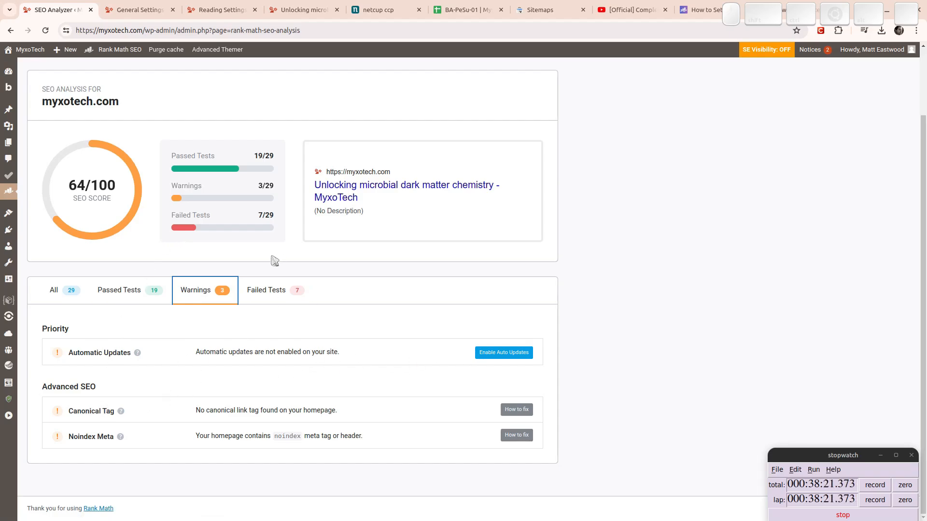
{"action": "left_click", "coordinate": [261, 296]}
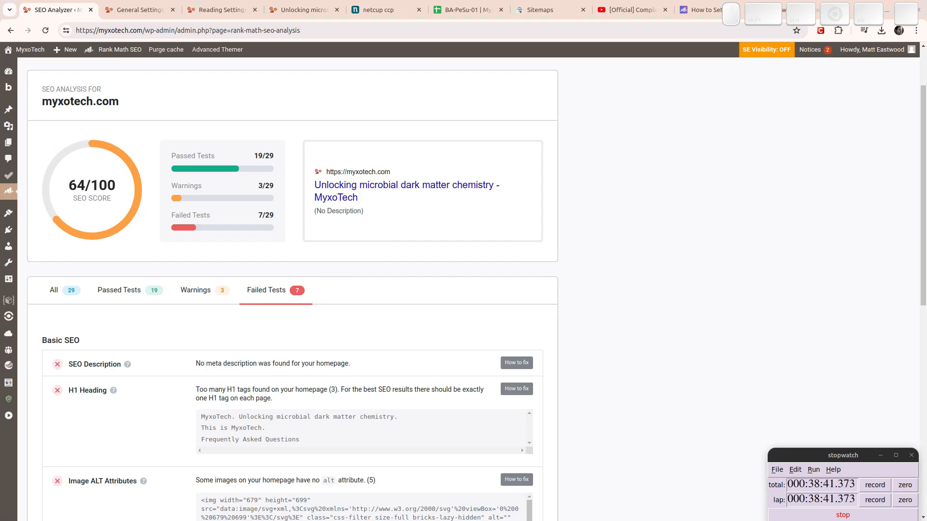
{"action": "left_click_drag", "start_coordinate": [0, 220], "coordinate": [131, 9]}
{"action": "left_click", "coordinate": [53, 10]}
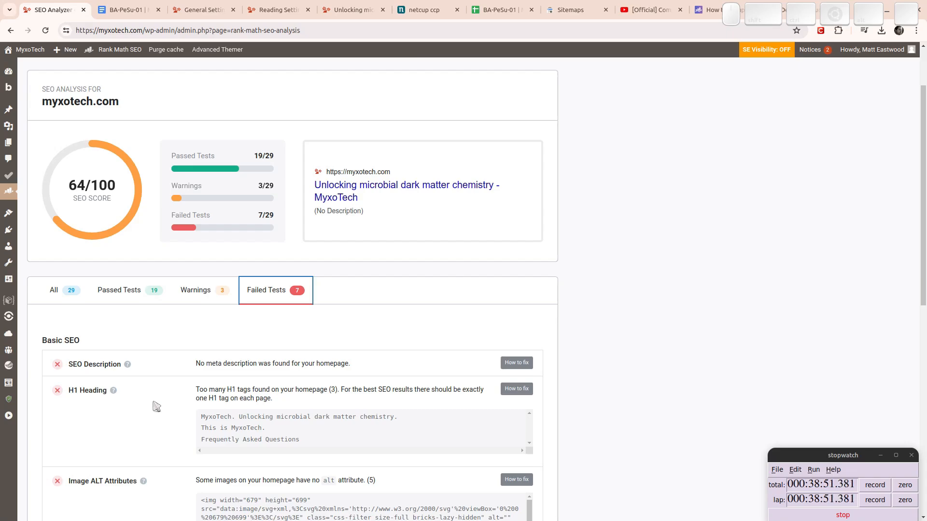
Move on to the General Settings and then the Reading Settings pages.
{"action": "scroll", "coordinate": [154, 413], "scroll_direction": "down", "scroll_amount": 2}
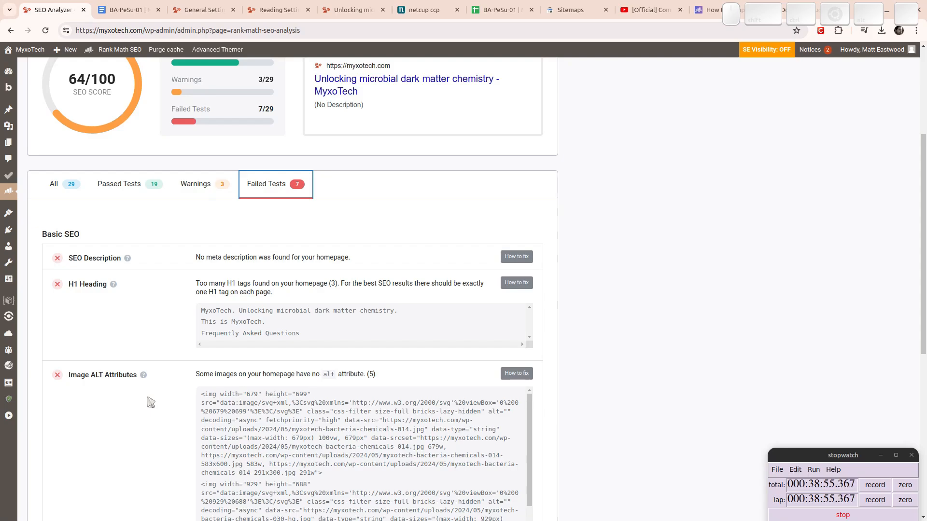
{"action": "scroll", "coordinate": [150, 402], "scroll_direction": "down", "scroll_amount": 4}
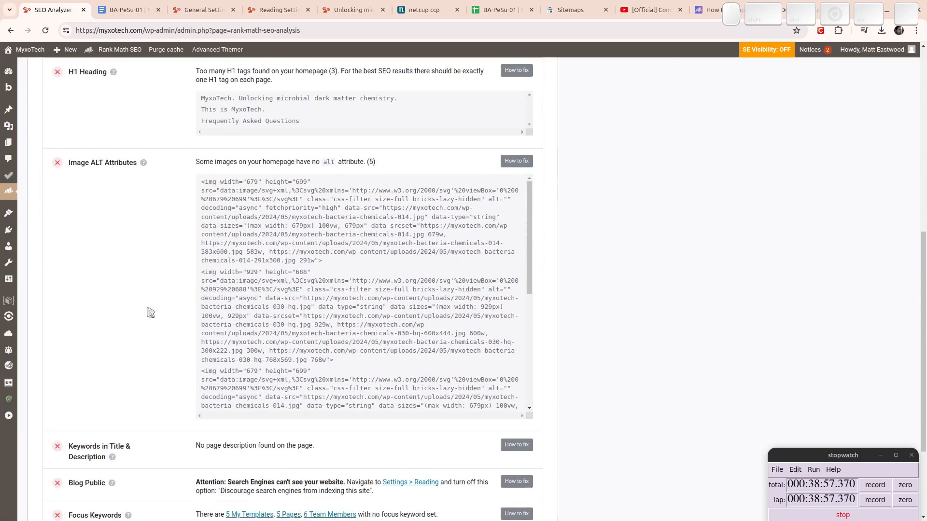
{"action": "left_click", "coordinate": [200, 10]}
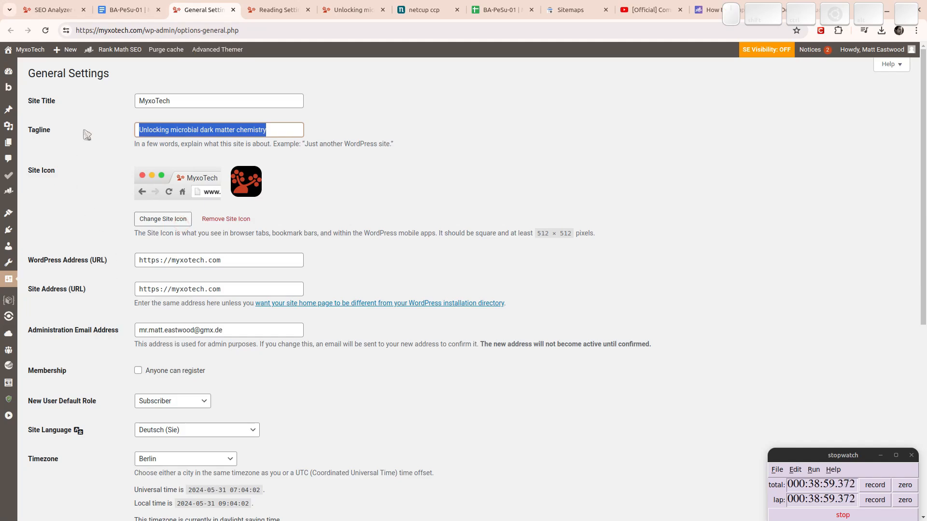
{"action": "left_click", "coordinate": [265, 6]}
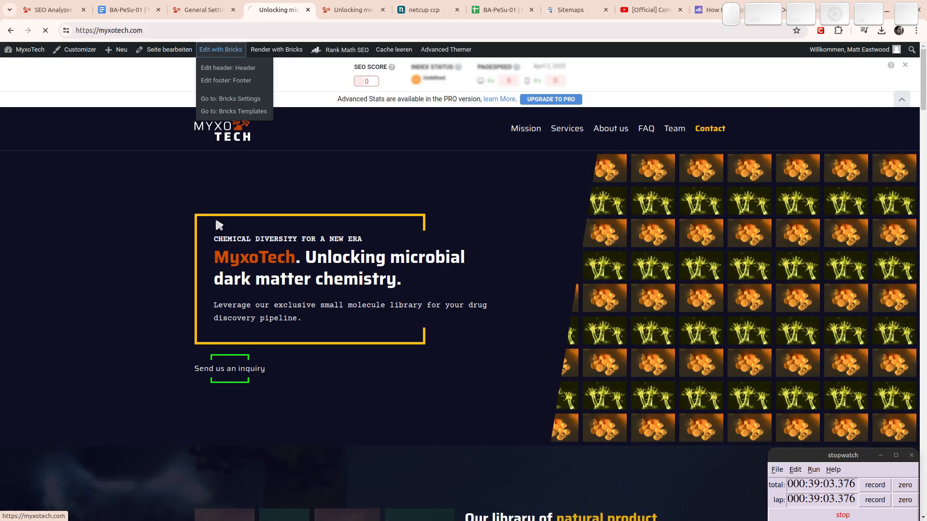
Open the myxotech.com homepage in Bricks Builder and scroll through it.
{"action": "left_click", "coordinate": [226, 49]}
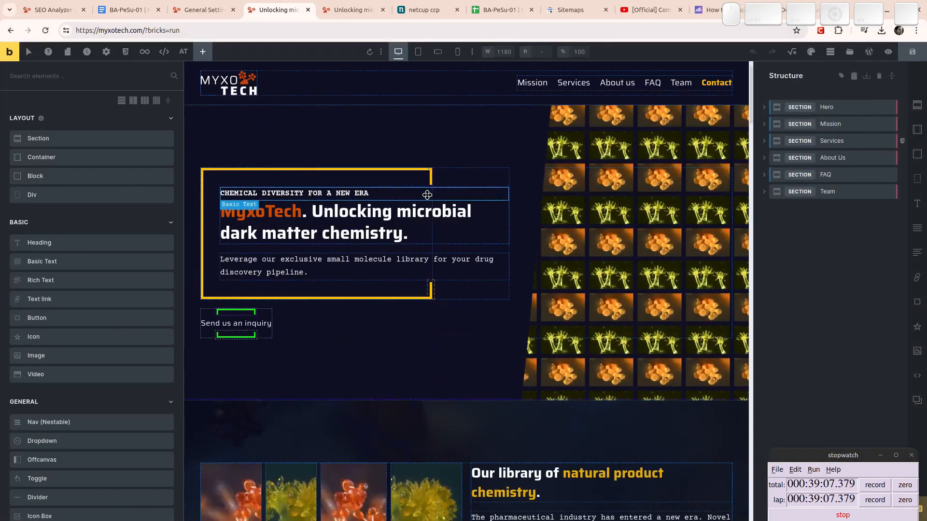
{"action": "scroll", "coordinate": [430, 242], "scroll_direction": "down", "scroll_amount": 10}
{"action": "scroll", "coordinate": [430, 242], "scroll_direction": "down", "scroll_amount": 5}
{"action": "scroll", "coordinate": [430, 242], "scroll_direction": "up", "scroll_amount": 5}
{"action": "scroll", "coordinate": [430, 243], "scroll_direction": "down", "scroll_amount": 11}
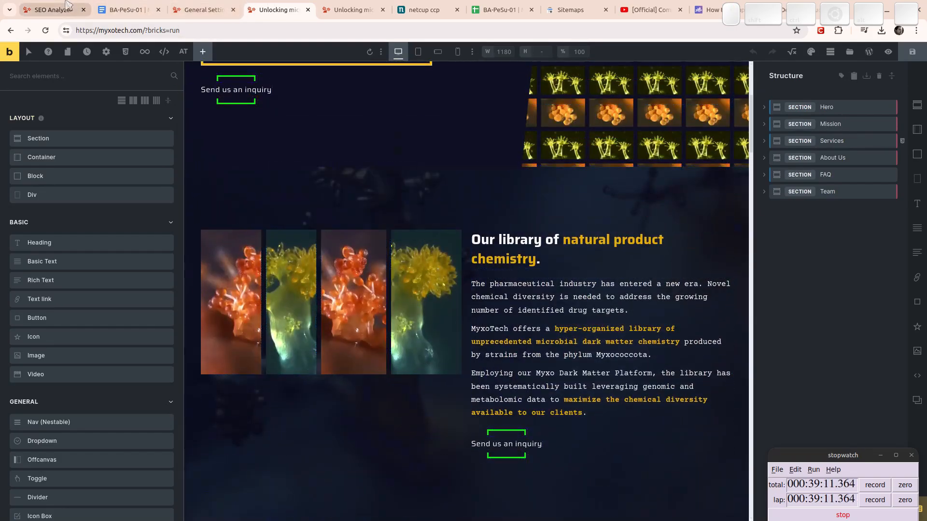
Move the SEO analysis tab beside the settings tabs, then select the hero's H1 heading.
{"action": "left_click_drag", "start_coordinate": [53, 9], "coordinate": [227, 5]}
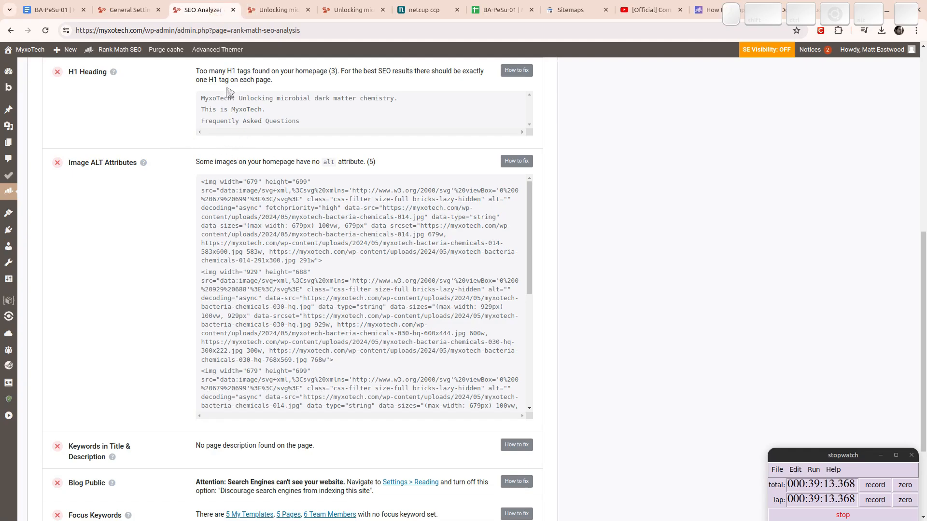
{"action": "left_click", "coordinate": [138, 8]}
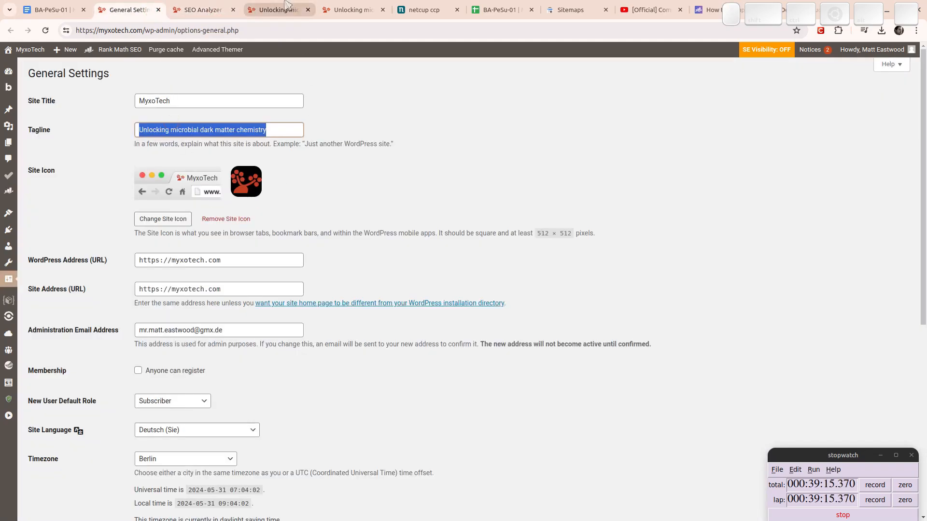
{"action": "left_click", "coordinate": [265, 8]}
{"action": "scroll", "coordinate": [230, 173], "scroll_direction": "up", "scroll_amount": 5}
{"action": "left_click", "coordinate": [312, 219]}
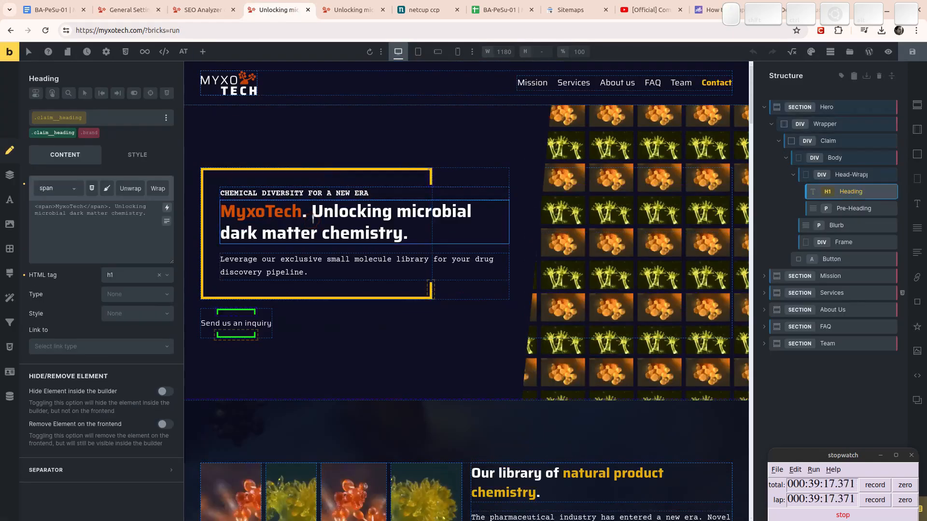
Recheck the SEO results, then change the 'This is MyxoTech' heading from h1 to h2.
{"action": "left_click", "coordinate": [201, 9]}
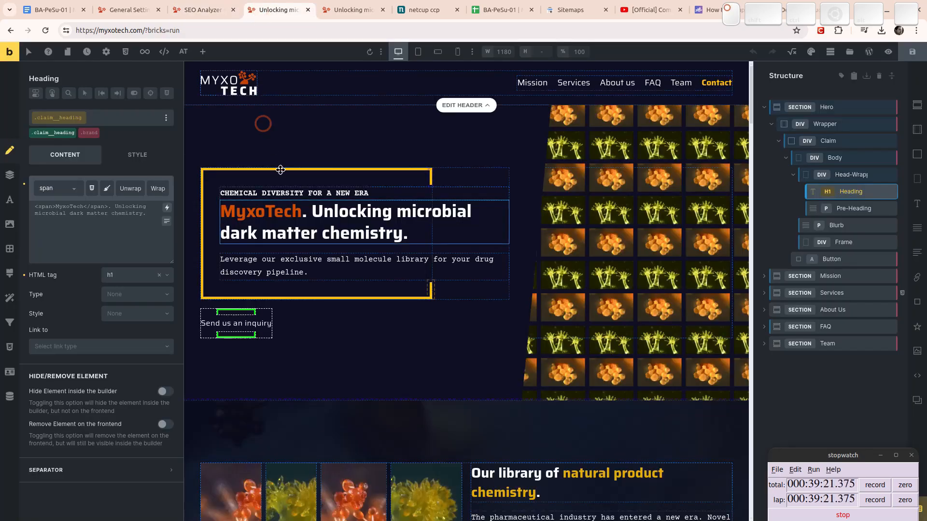
{"action": "left_click", "coordinate": [265, 9]}
{"action": "scroll", "coordinate": [299, 191], "scroll_direction": "down", "scroll_amount": 6}
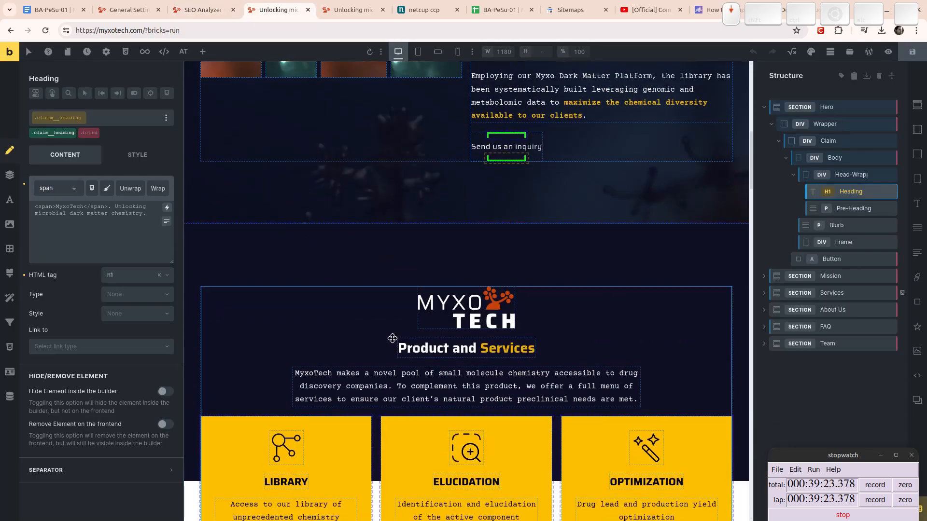
{"action": "scroll", "coordinate": [386, 334], "scroll_direction": "down", "scroll_amount": 8}
{"action": "left_click", "coordinate": [313, 207]}
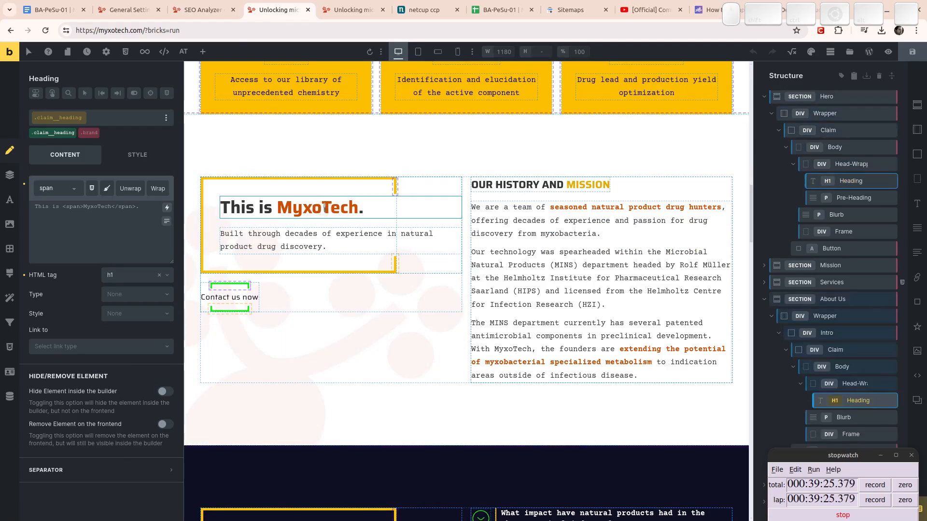
{"action": "left_click", "coordinate": [138, 276]}
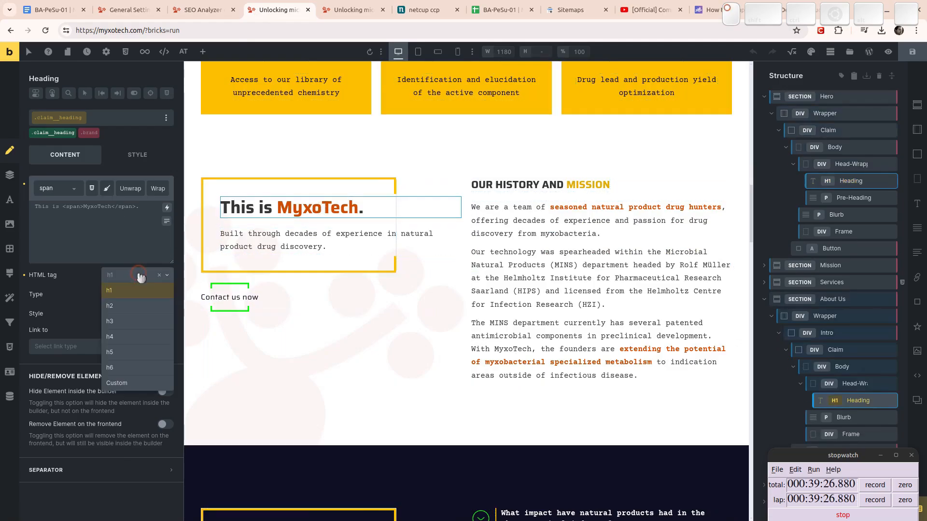
{"action": "left_click", "coordinate": [131, 307]}
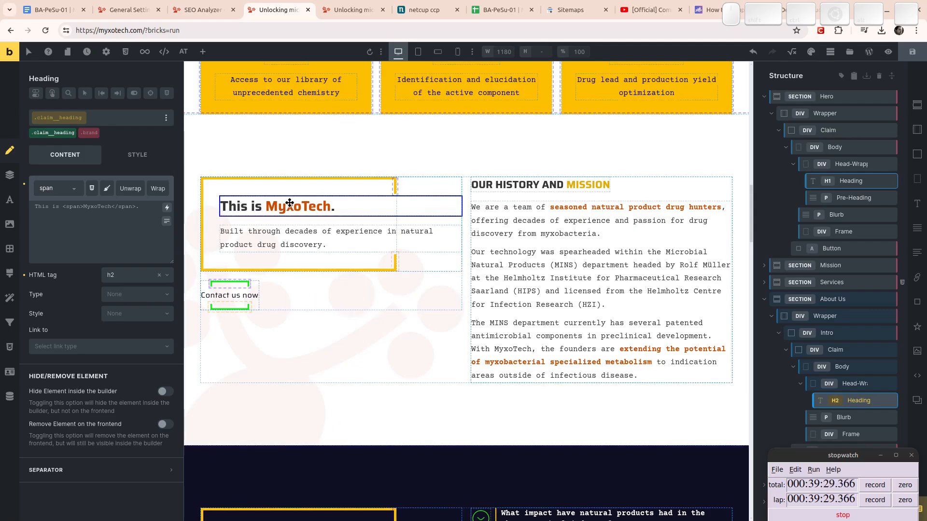
Set the Frequently Asked Questions heading to h2, save the builder, and return to the SEO results.
{"action": "scroll", "coordinate": [342, 209], "scroll_direction": "up", "scroll_amount": 15}
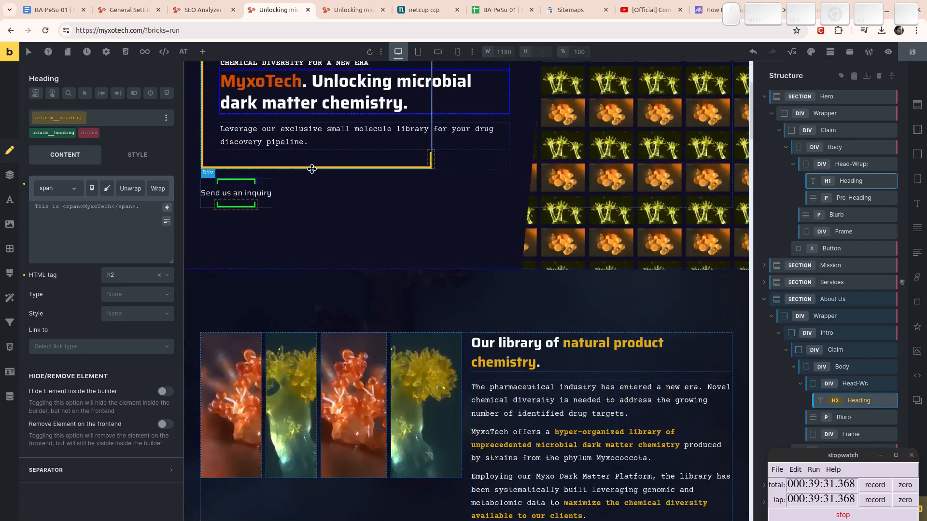
{"action": "scroll", "coordinate": [282, 198], "scroll_direction": "down", "scroll_amount": 16}
{"action": "scroll", "coordinate": [283, 230], "scroll_direction": "down", "scroll_amount": 4}
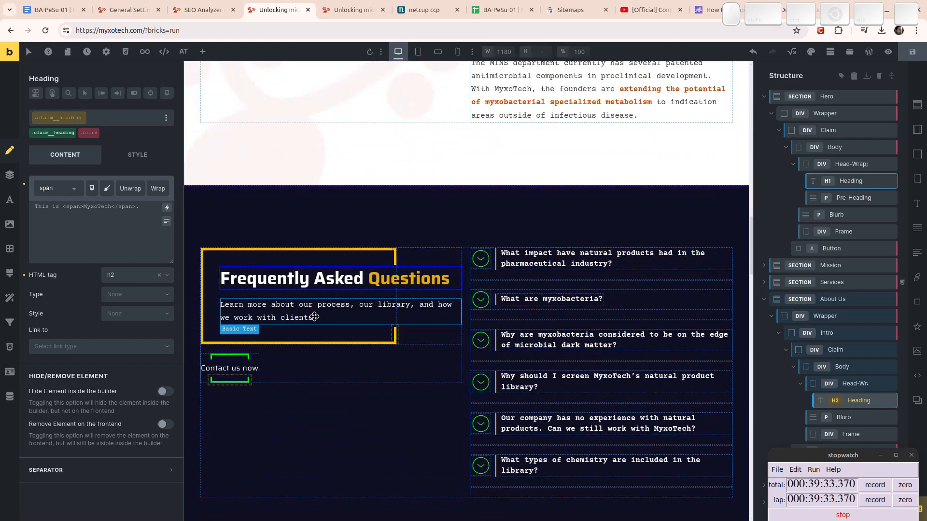
{"action": "left_click", "coordinate": [309, 279]}
{"action": "left_click", "coordinate": [128, 277]}
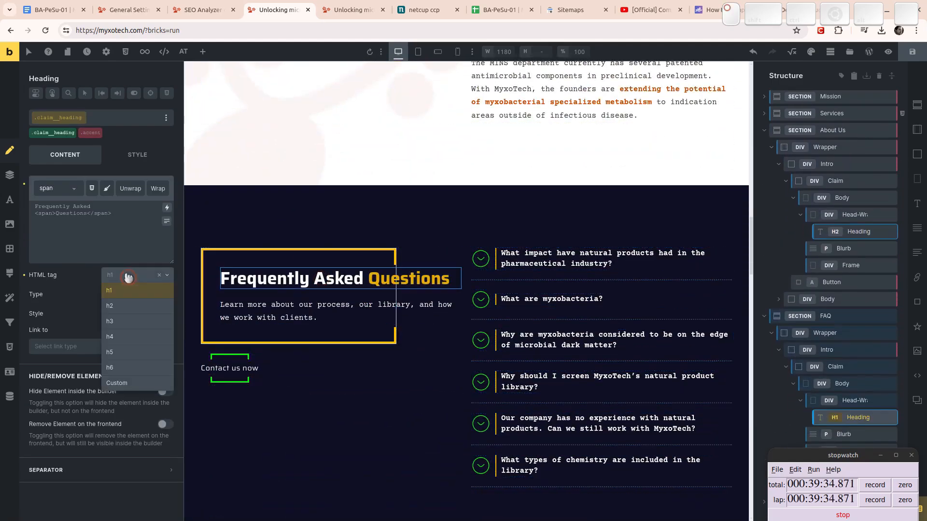
{"action": "left_click", "coordinate": [124, 304]}
{"action": "left_click", "coordinate": [912, 51]}
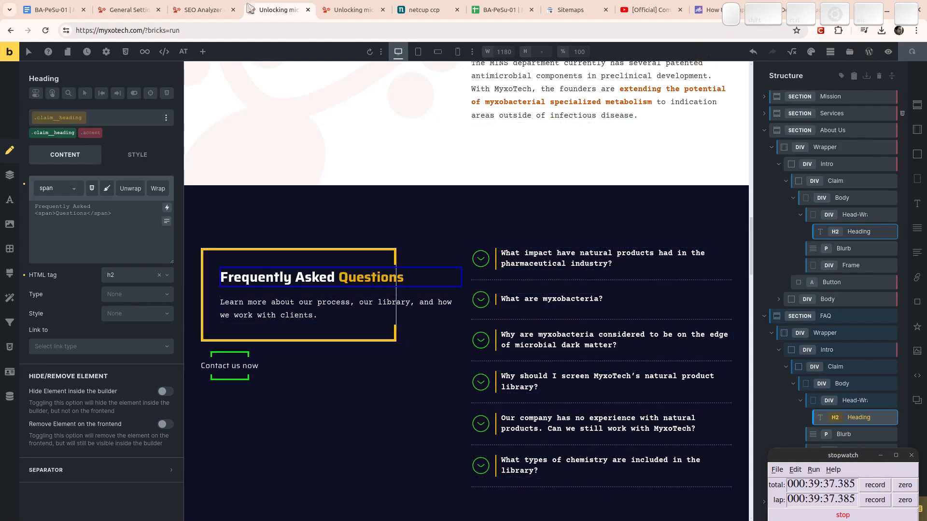
{"action": "left_click", "coordinate": [202, 10]}
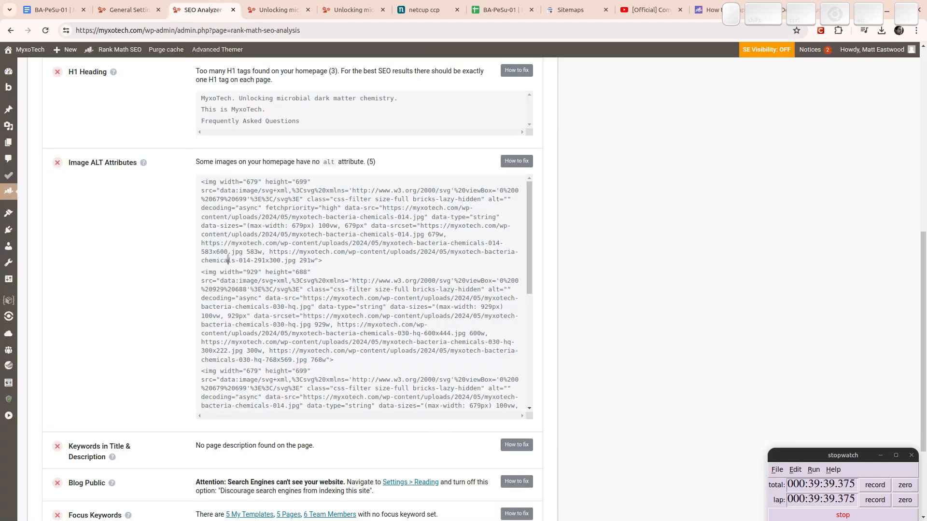
{"action": "scroll", "coordinate": [145, 226], "scroll_direction": "down", "scroll_amount": 3}
{"action": "scroll", "coordinate": [146, 226], "scroll_direction": "up", "scroll_amount": 3}
{"action": "scroll", "coordinate": [152, 218], "scroll_direction": "down", "scroll_amount": 3}
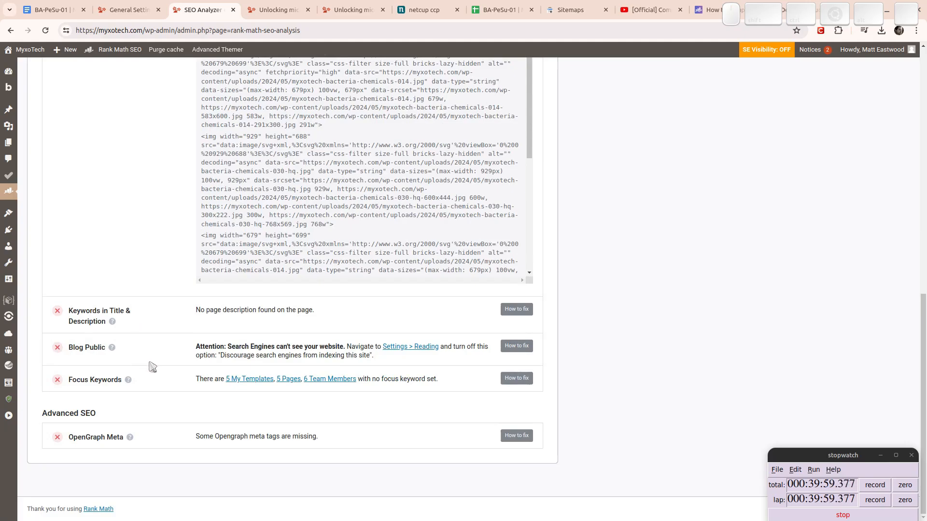
{"action": "key", "text": "Home"}
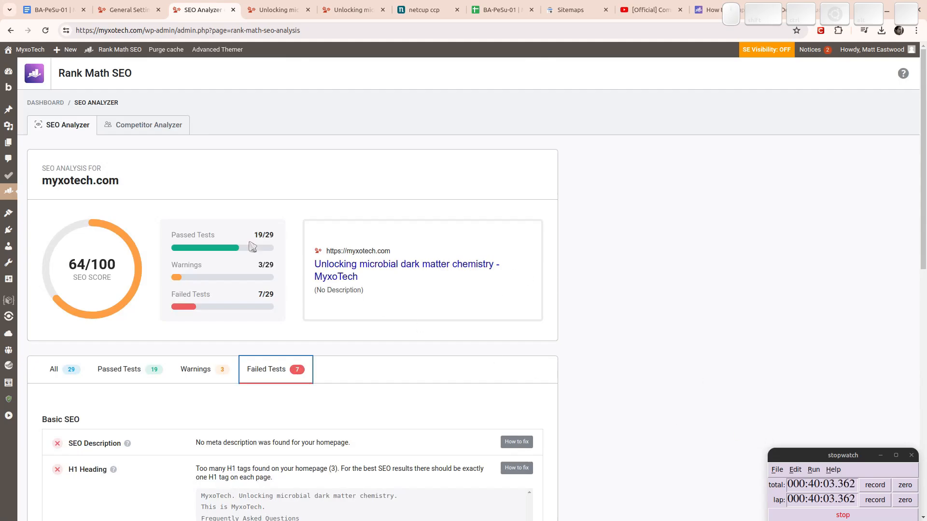
Find Startseite under Pages in the Inhaltsseiten > Eckpfeiler folders and open it for editing.
{"action": "left_click", "coordinate": [9, 143]}
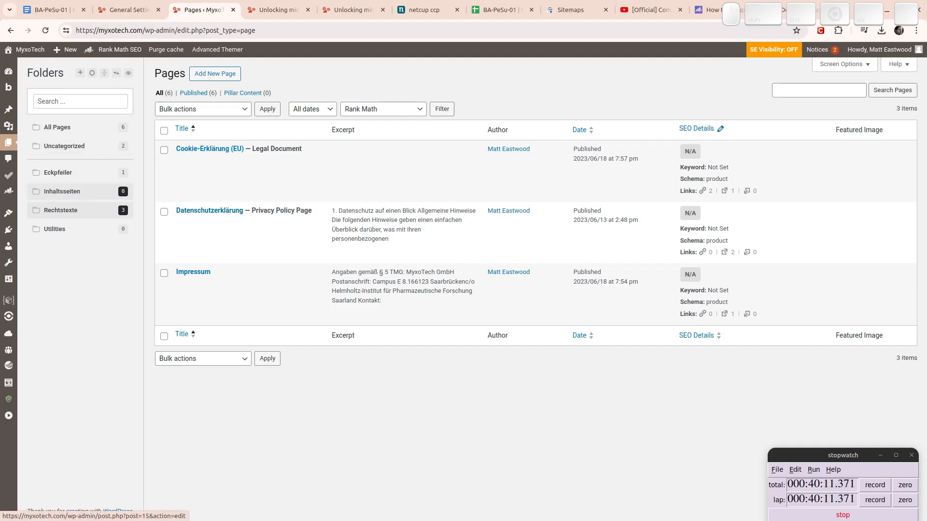
{"action": "left_click", "coordinate": [79, 193]}
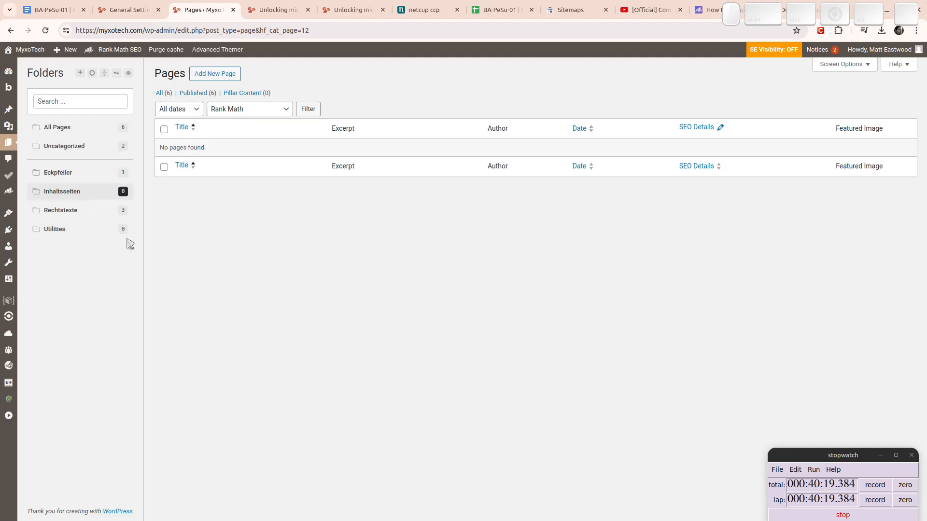
{"action": "left_click", "coordinate": [69, 179]}
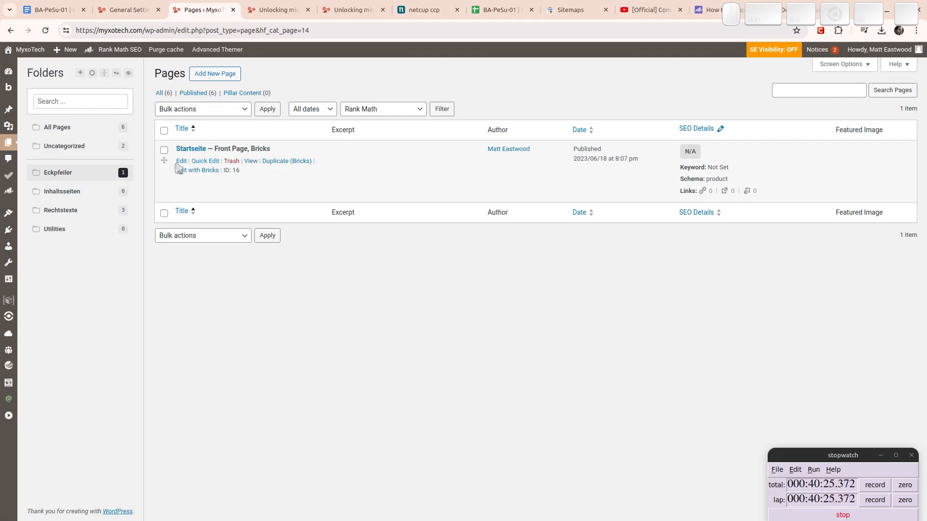
{"action": "left_click", "coordinate": [181, 161]}
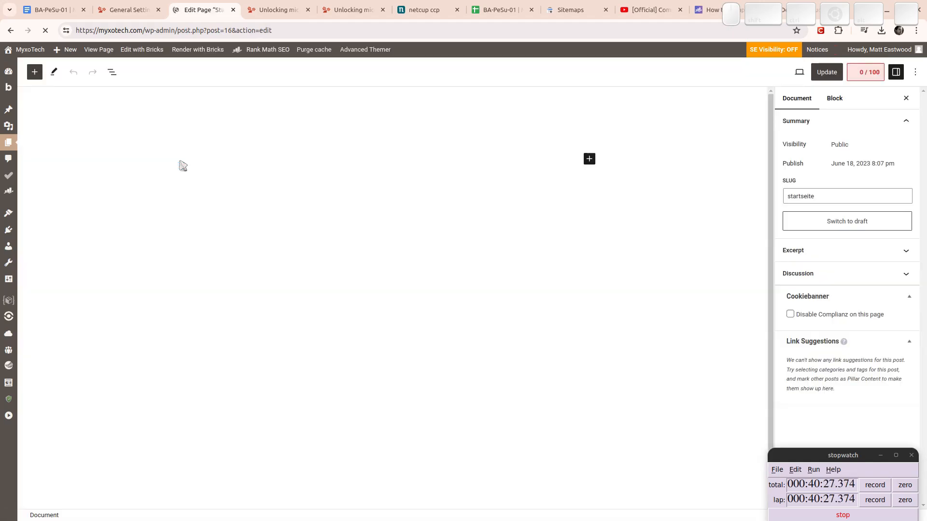
Retitle the page from Startseite to 'Front Page', correcting the typo.
{"action": "double_click", "coordinate": [213, 126]}
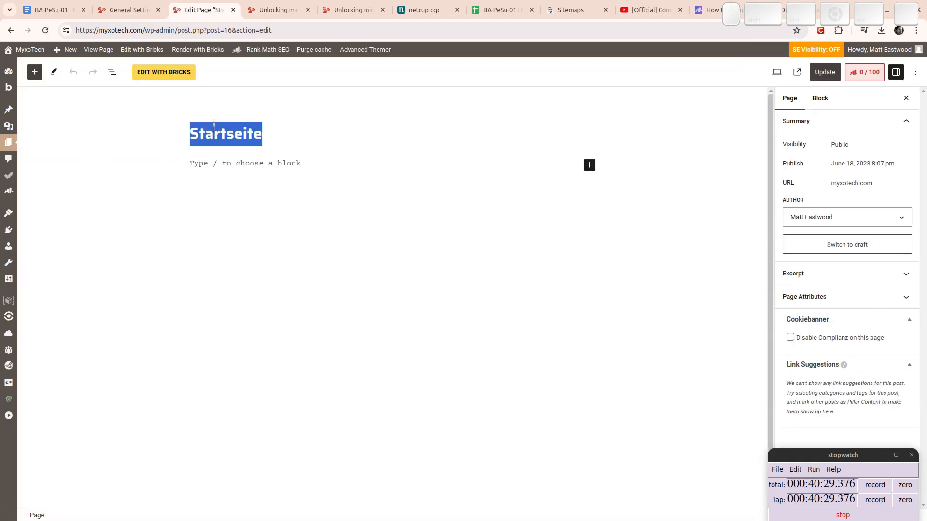
{"action": "type", "text": "Front Peg"}
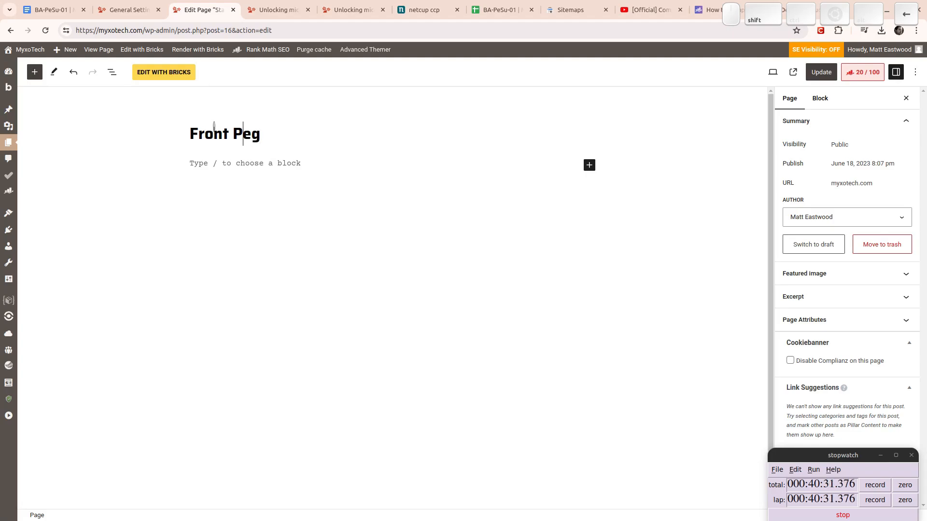
{"action": "type", "text": "a"}
{"action": "key", "text": "Delete"}
{"action": "key", "text": "Right"}
{"action": "type", "text": "e"}
Update the page and bring up its Rank Math SEO panel, now scoring 20/100.
{"action": "left_click", "coordinate": [821, 72]}
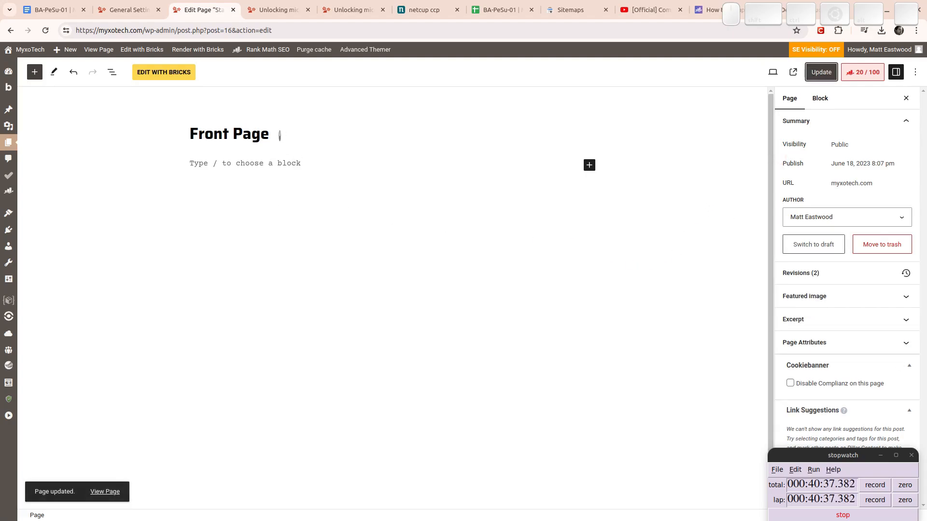
{"action": "triple_click", "coordinate": [210, 133]}
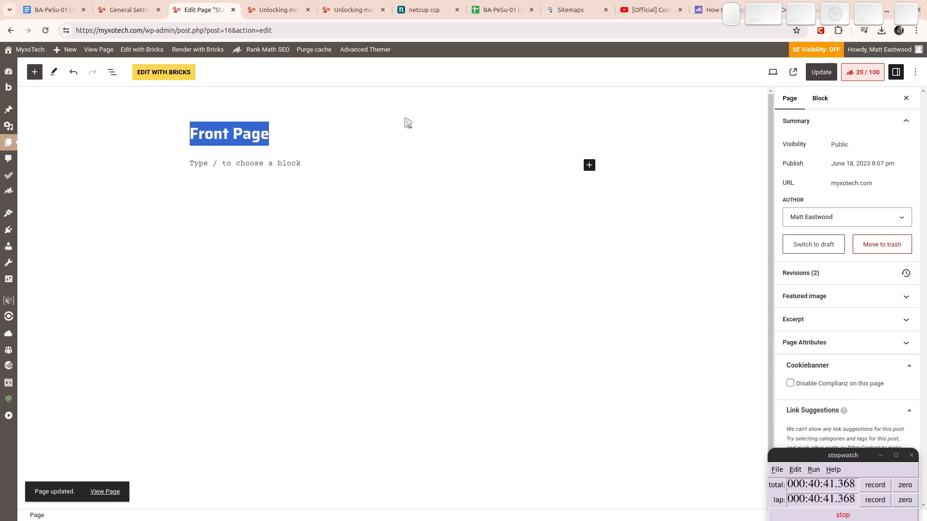
{"action": "left_click", "coordinate": [869, 83]}
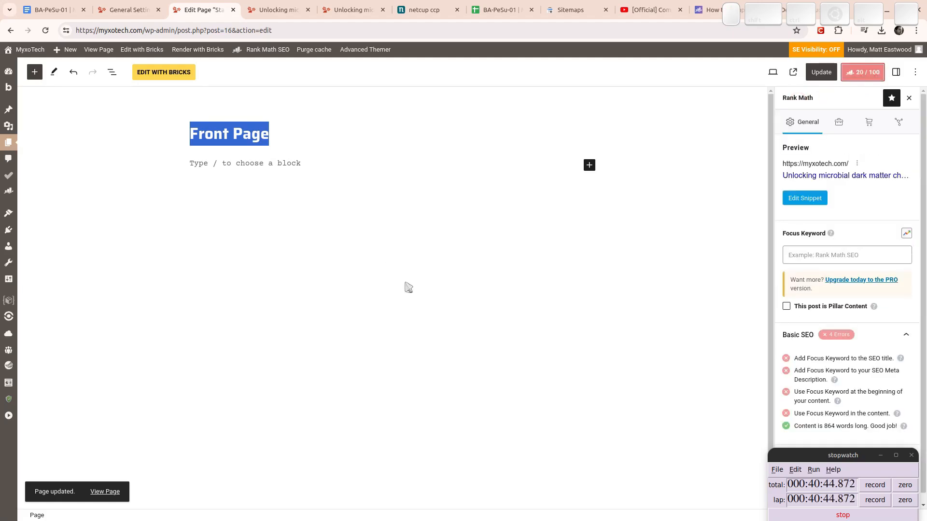
Select the snippet title template in Rank Math, then check the Site Title in General Settings.
{"action": "left_click", "coordinate": [808, 198]}
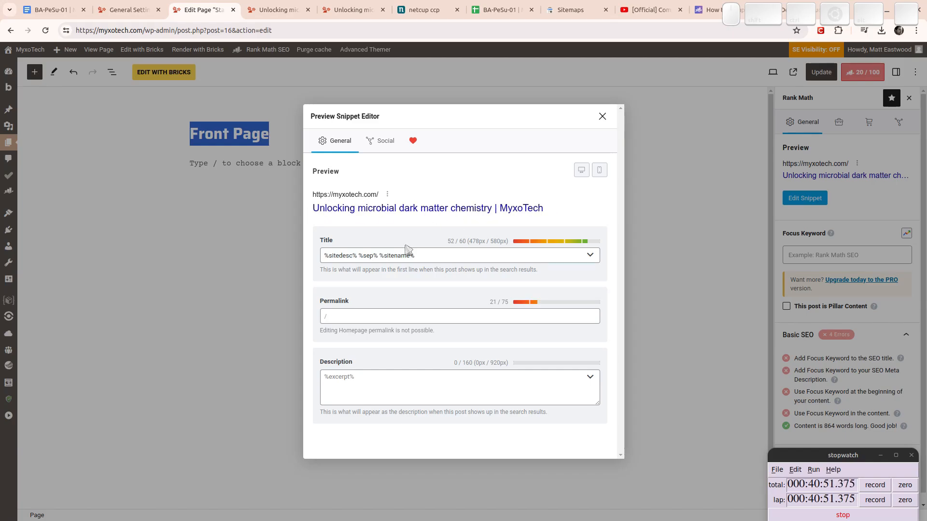
{"action": "left_click_drag", "start_coordinate": [424, 255], "coordinate": [328, 255]}
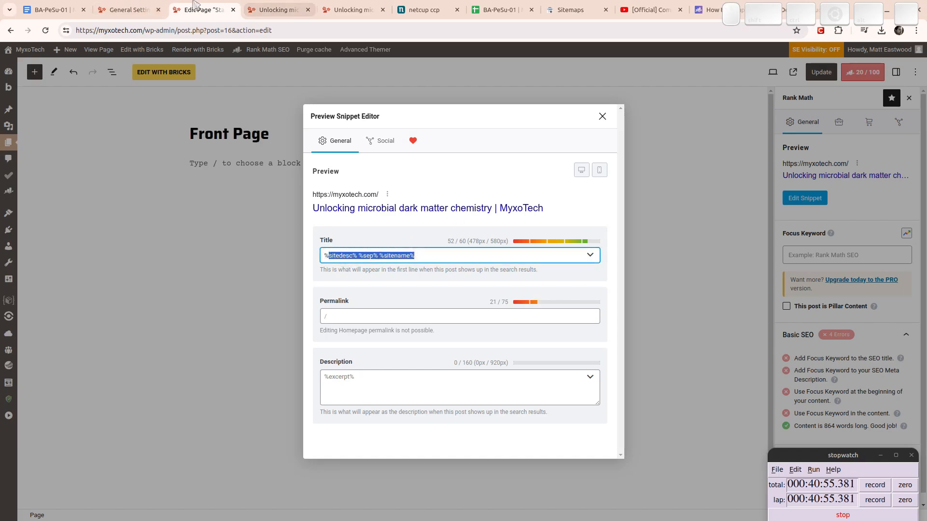
{"action": "left_click", "coordinate": [126, 9]}
{"action": "left_click", "coordinate": [216, 103]}
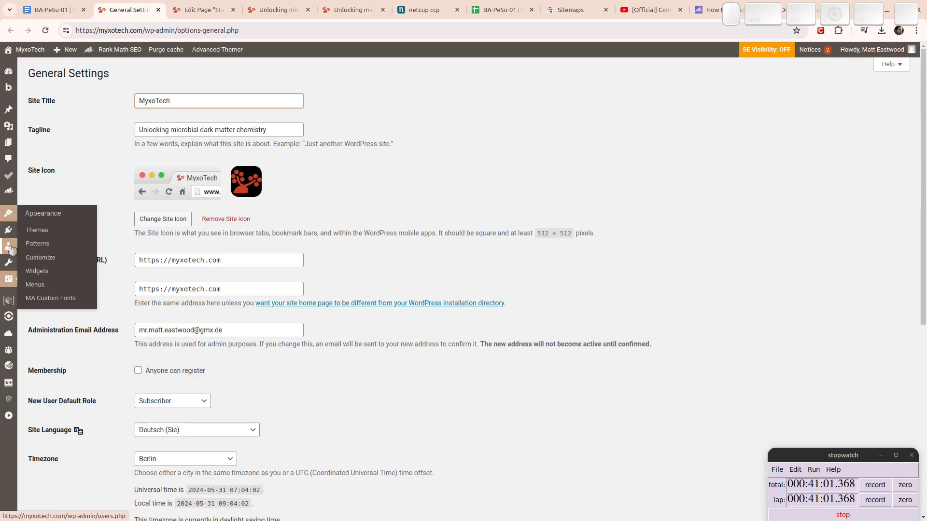
Review the Pages title and description templates in Rank Math Titles & Meta, then return to the snippet editor.
{"action": "mouse_move", "coordinate": [10, 193]}
{"action": "left_click", "coordinate": [43, 249]}
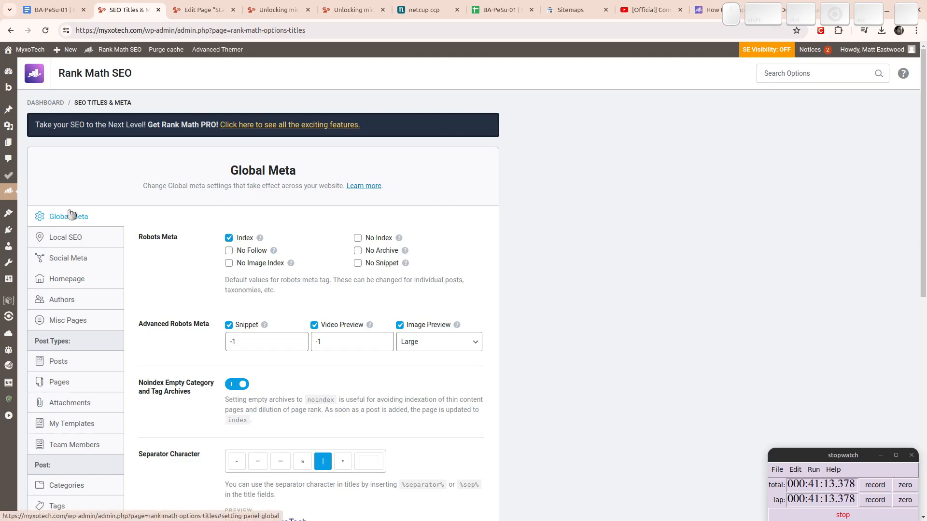
{"action": "left_click", "coordinate": [88, 383]}
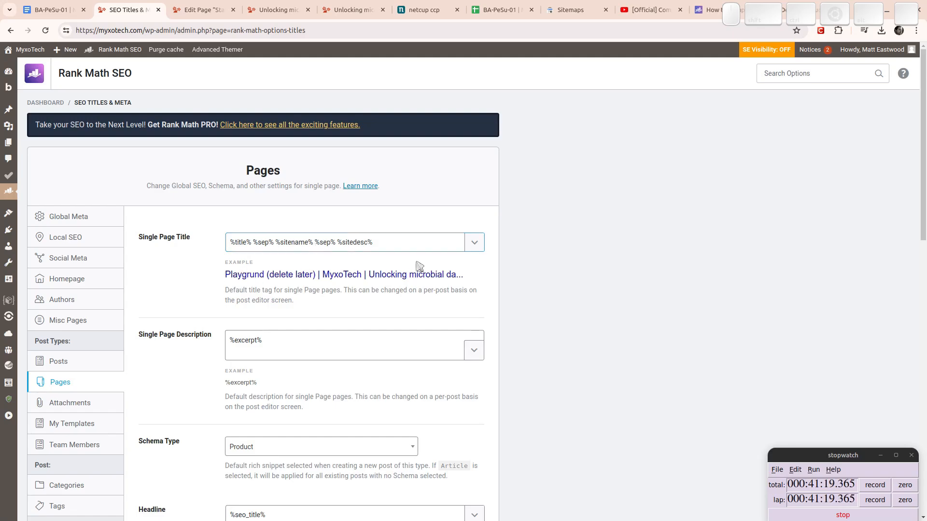
{"action": "left_click", "coordinate": [212, 5]}
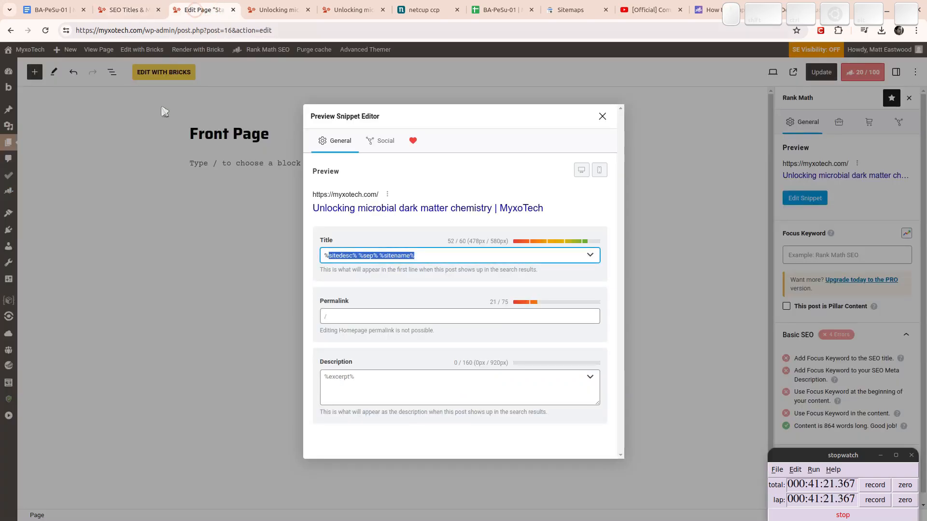
{"action": "left_click", "coordinate": [429, 254]}
{"action": "left_click_drag", "start_coordinate": [430, 254], "coordinate": [289, 255]}
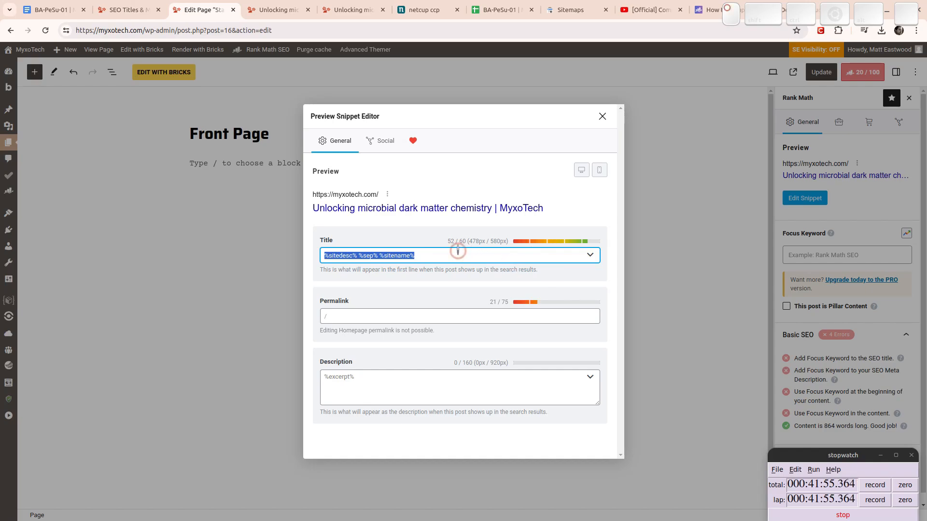
{"action": "left_click", "coordinate": [551, 208]}
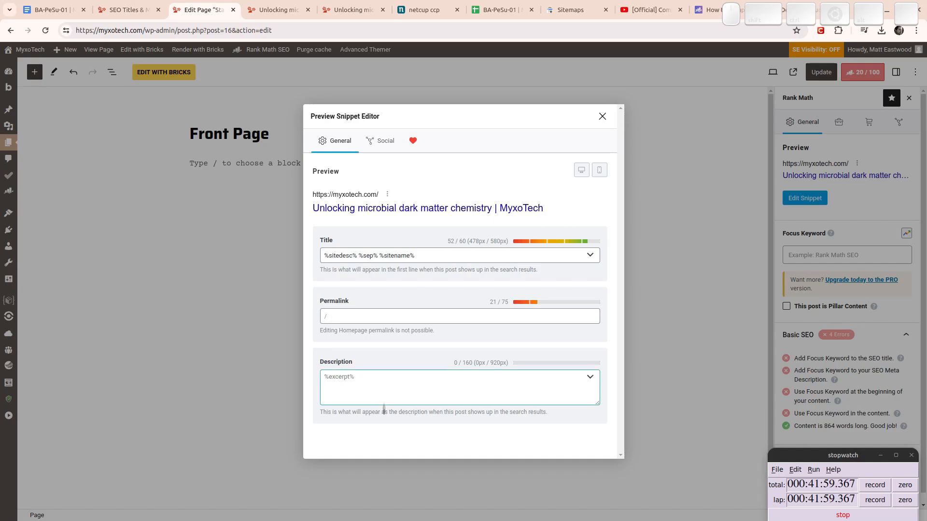
{"action": "left_click", "coordinate": [388, 371]}
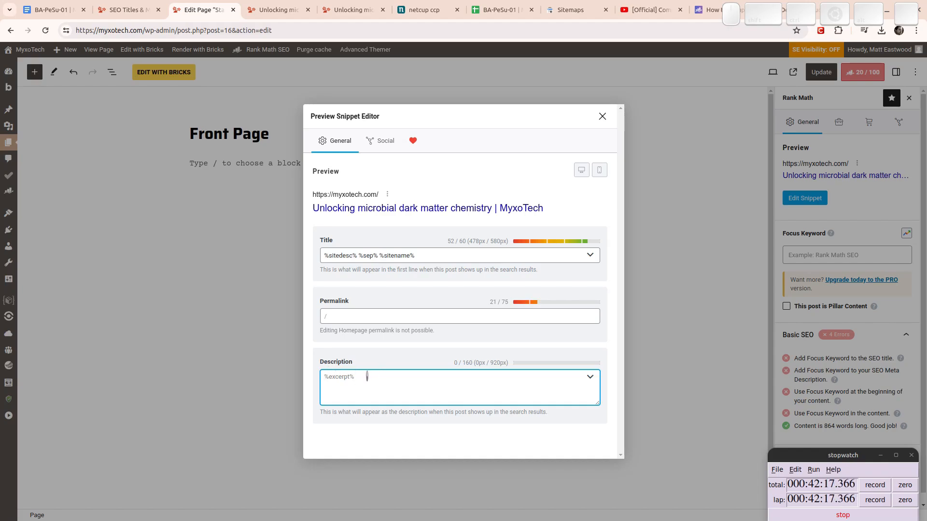
Paste the copywriting document's meta description into the Front Page snippet Description field (149/160 characters).
{"action": "left_click", "coordinate": [53, 10]}
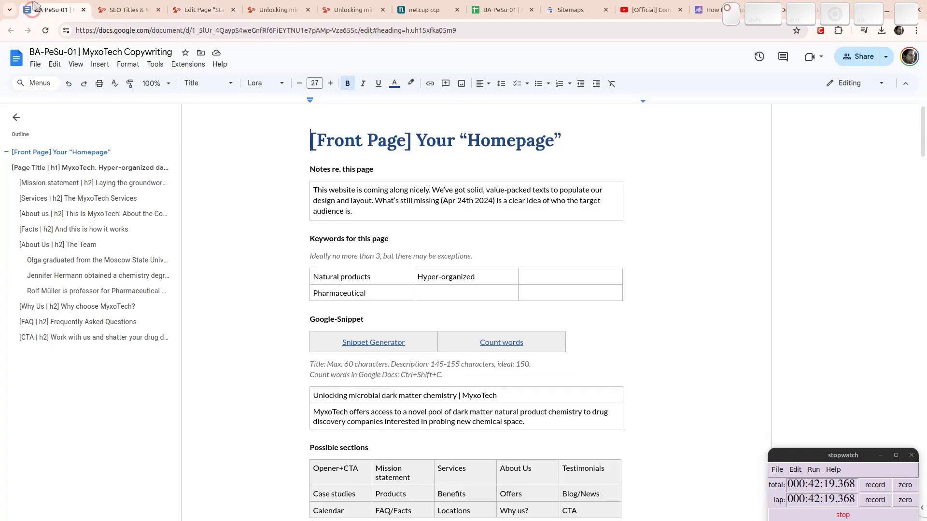
{"action": "scroll", "coordinate": [420, 222], "scroll_direction": "down", "scroll_amount": 2}
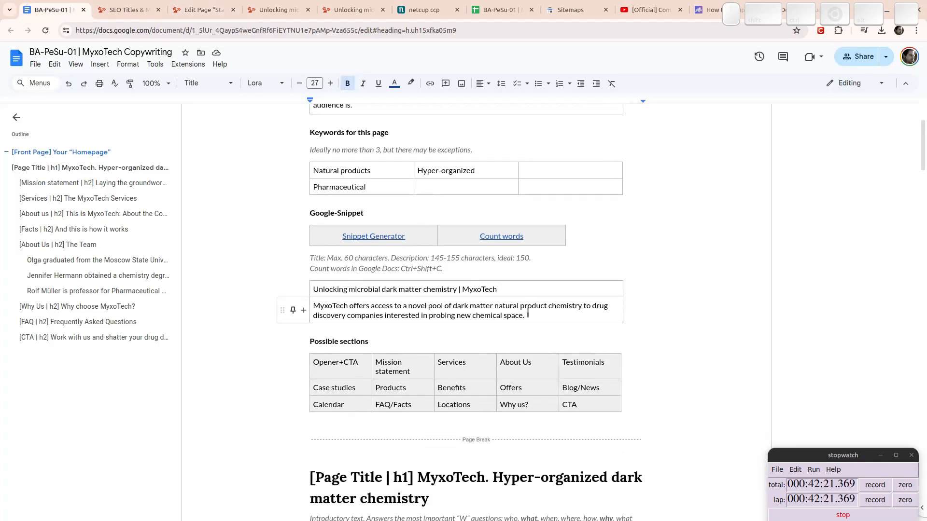
{"action": "left_click_drag", "start_coordinate": [526, 316], "coordinate": [296, 309]}
{"action": "key", "text": "ctrl+c"}
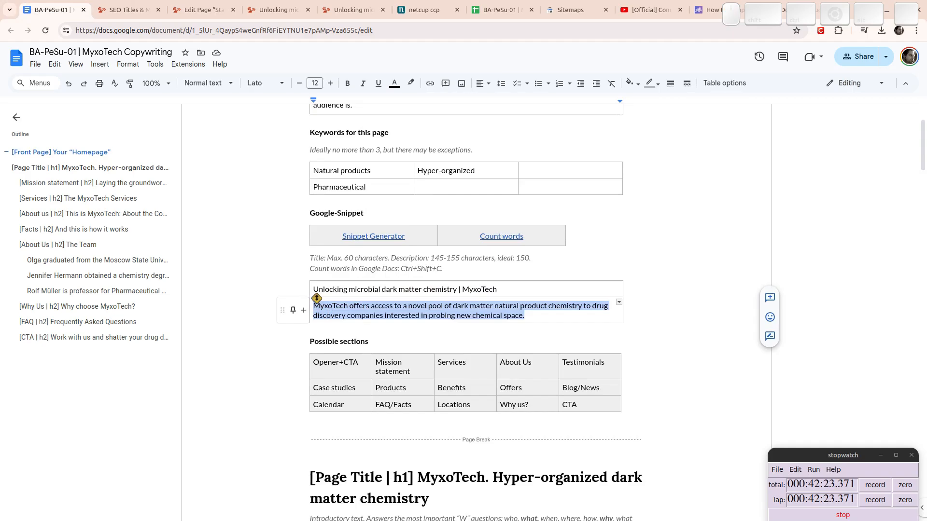
{"action": "left_click", "coordinate": [127, 10]}
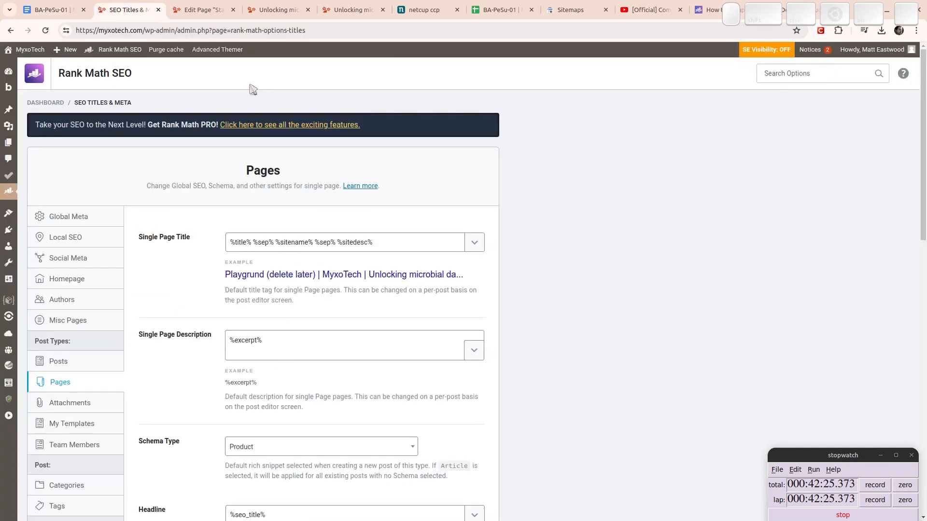
{"action": "left_click", "coordinate": [203, 9]}
{"action": "left_click", "coordinate": [399, 395]}
{"action": "key", "text": "ctrl+v"}
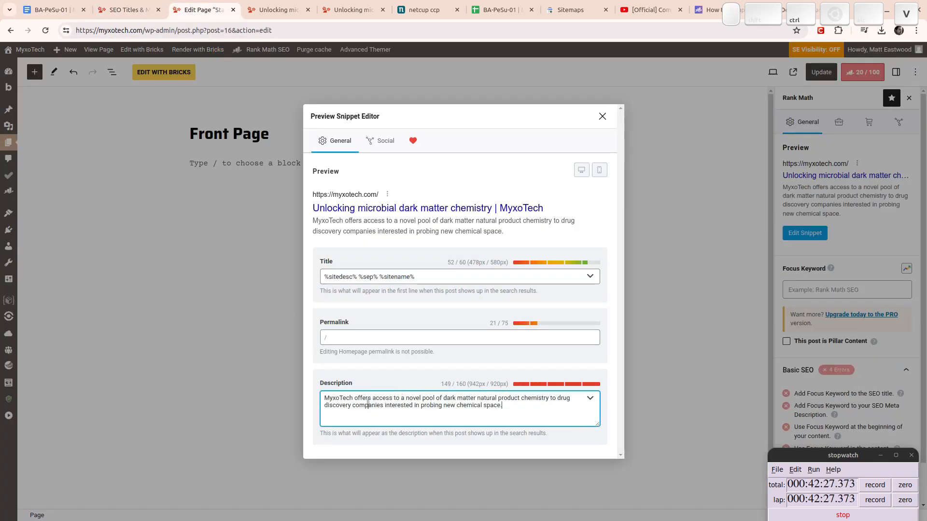
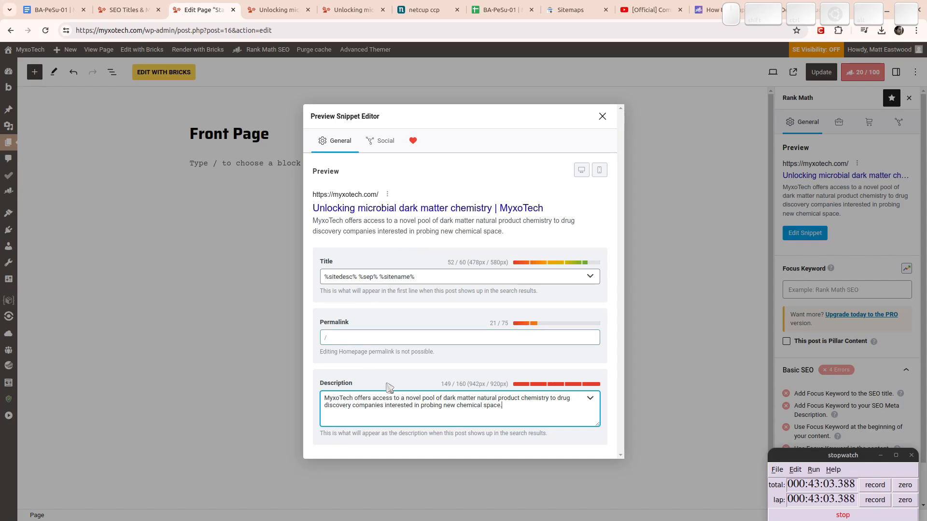
Finish touching up the meta description and close the snippet editor.
{"action": "left_click", "coordinate": [466, 405]}
{"action": "key", "text": "Right"}
{"action": "left_click", "coordinate": [603, 116]}
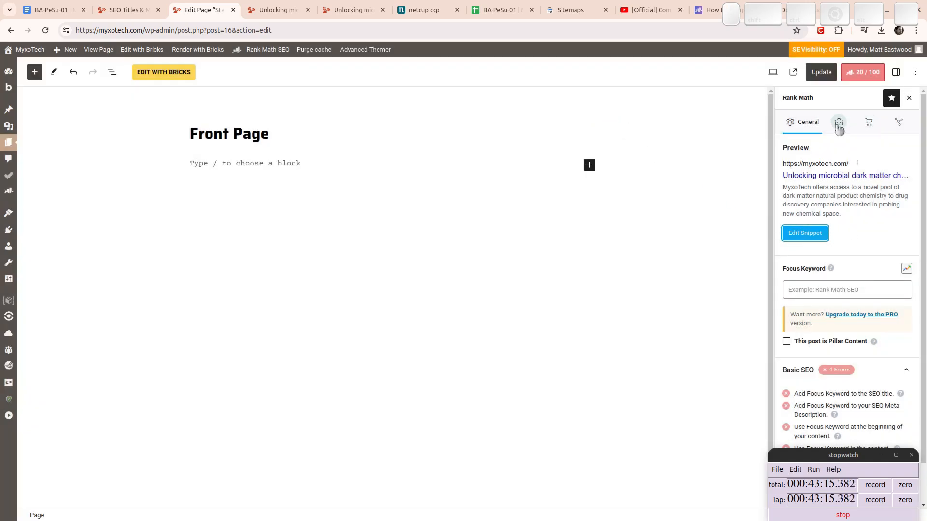
Enter myxotech as the Front Page focus keyword, re-adding it after a misspelled entry.
{"action": "left_click", "coordinate": [820, 290]}
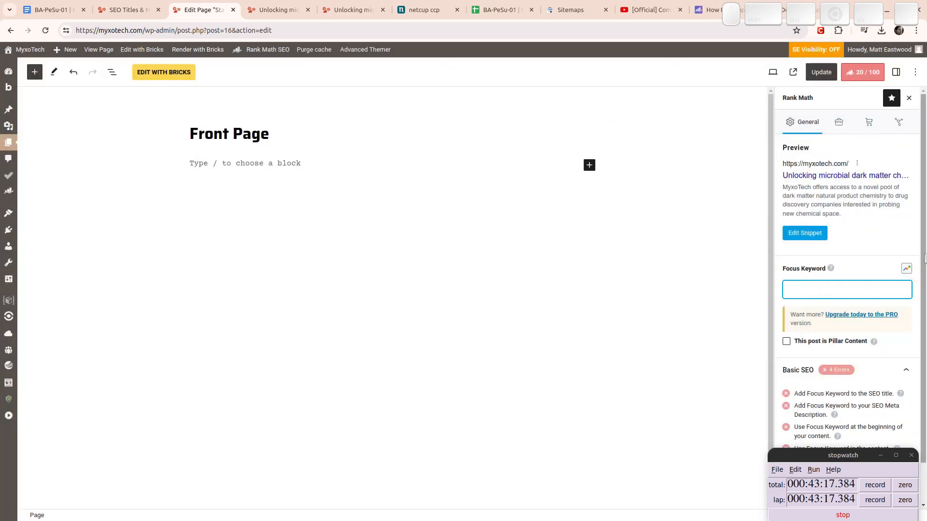
{"action": "type", "text": "myxotech"}
{"action": "key", "text": "Return"}
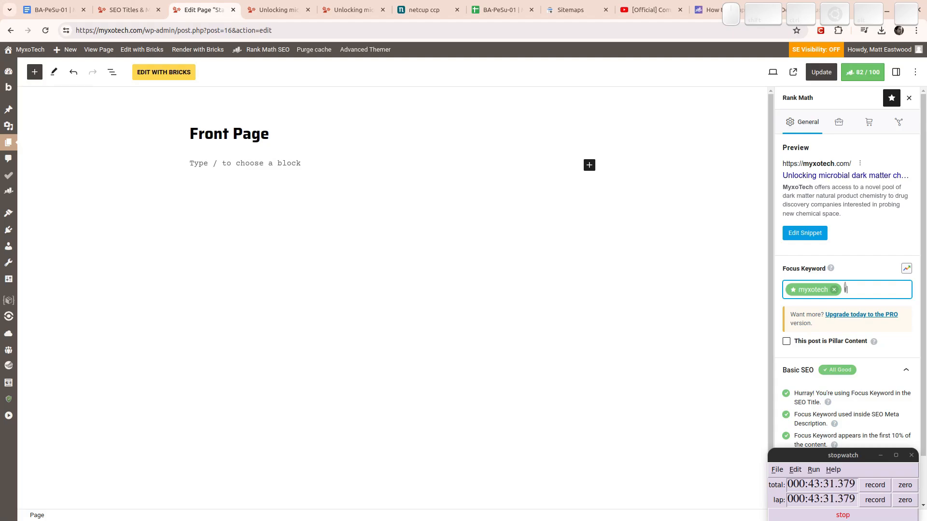
{"action": "type", "text": "chmesitry"}
{"action": "key", "text": "shift+Home"}
{"action": "key", "text": "BackSpace"}
{"action": "key", "text": "BackSpace"}
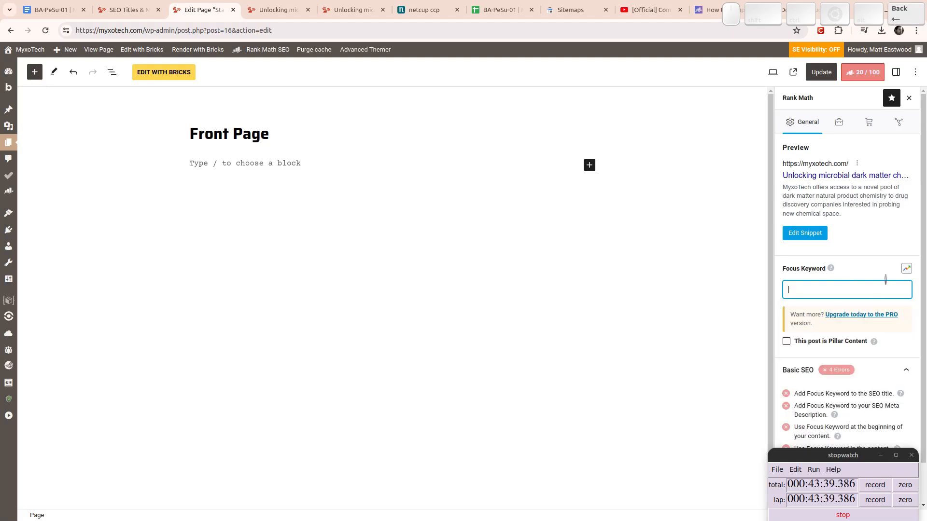
{"action": "type", "text": "myxotech"}
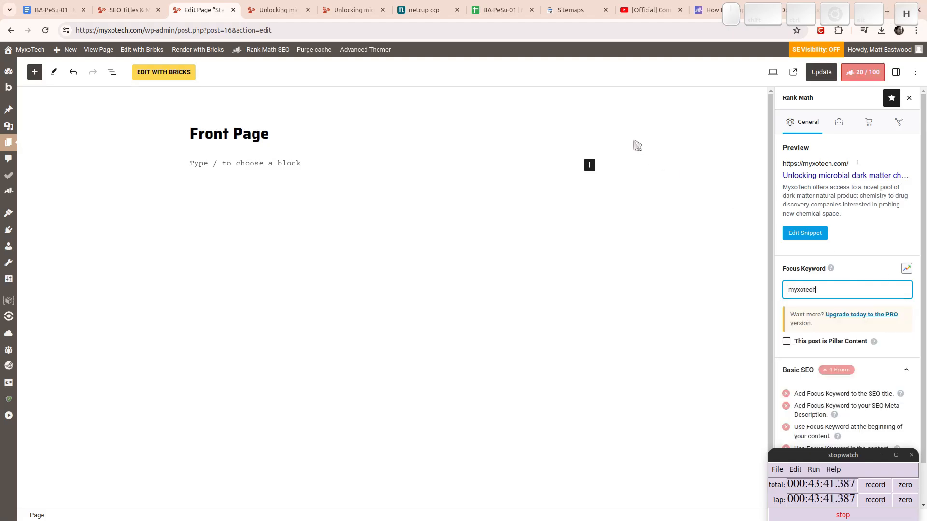
{"action": "key", "text": "Return"}
Add chemistry as a second focus keyword, raising the SEO score to 85/100.
{"action": "type", "text": "ches"}
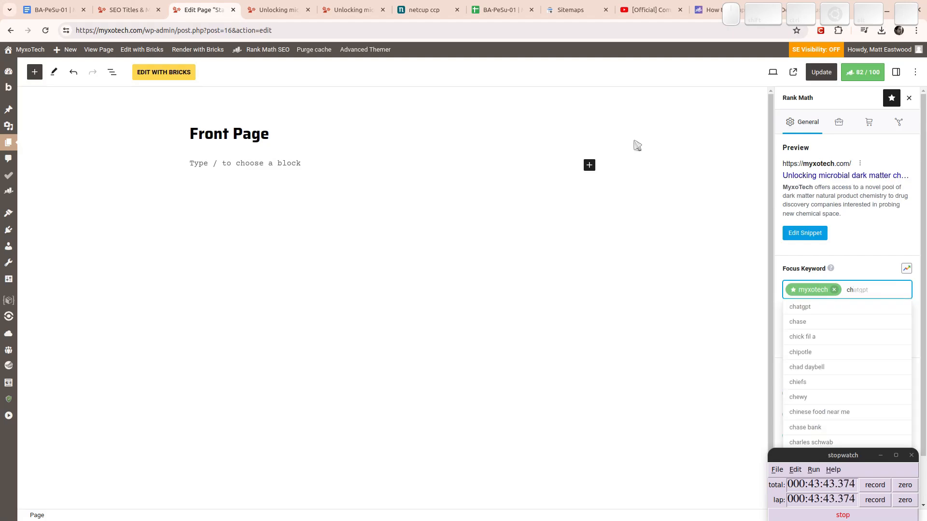
{"action": "type", "text": "mi"}
{"action": "key", "text": "BackSpace"}
{"action": "key", "text": "BackSpace"}
{"action": "key", "text": "BackSpace"}
{"action": "type", "text": "mis"}
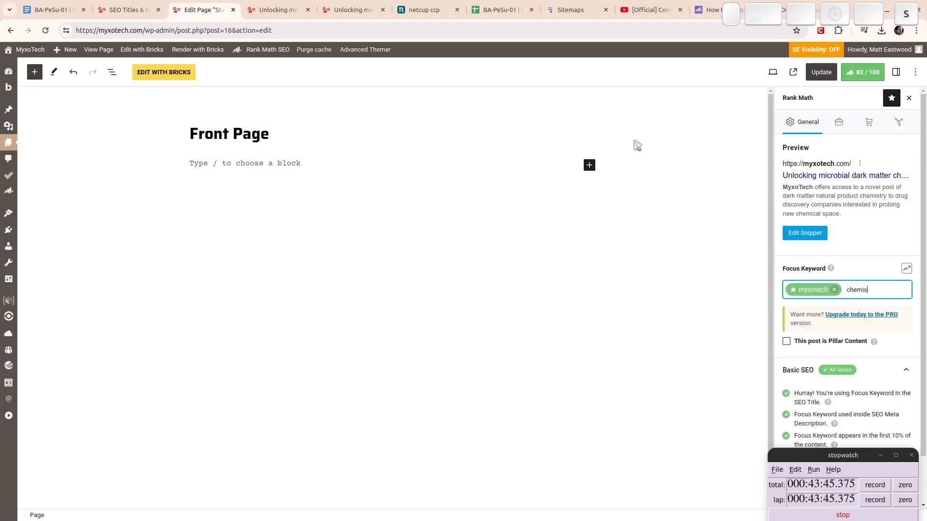
{"action": "type", "text": "tr"}
{"action": "key", "text": "BackSpace"}
{"action": "key", "text": "BackSpace"}
{"action": "type", "text": "stry"}
{"action": "key", "text": "Return"}
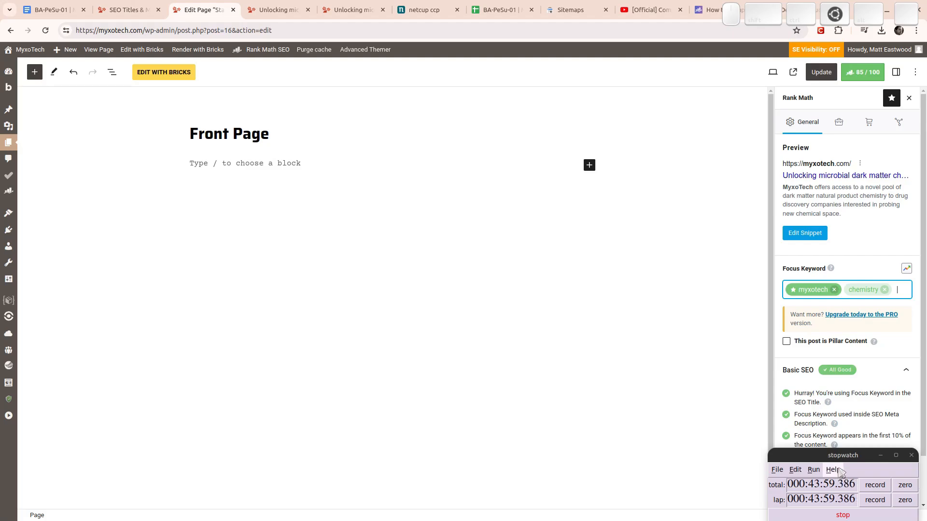
{"action": "left_click_drag", "start_coordinate": [831, 476], "coordinate": [161, 465]}
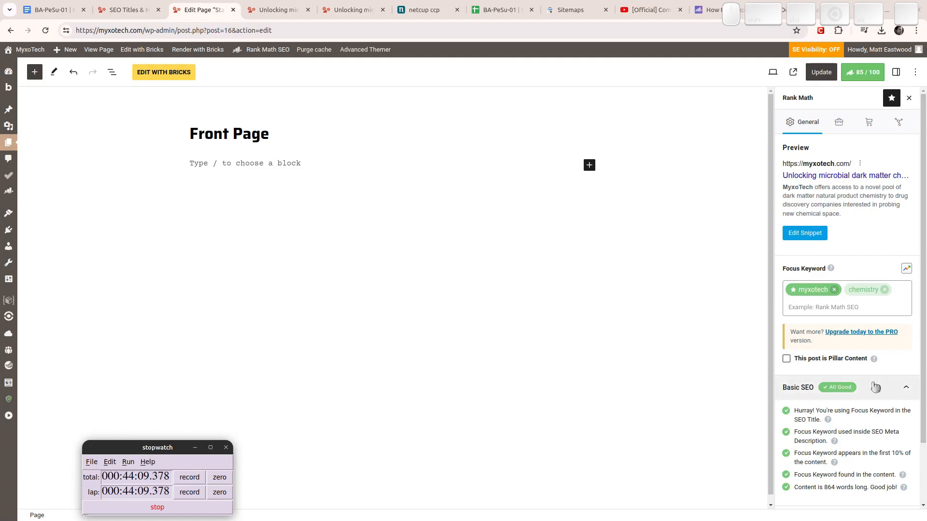
{"action": "scroll", "coordinate": [869, 381], "scroll_direction": "down", "scroll_amount": 3}
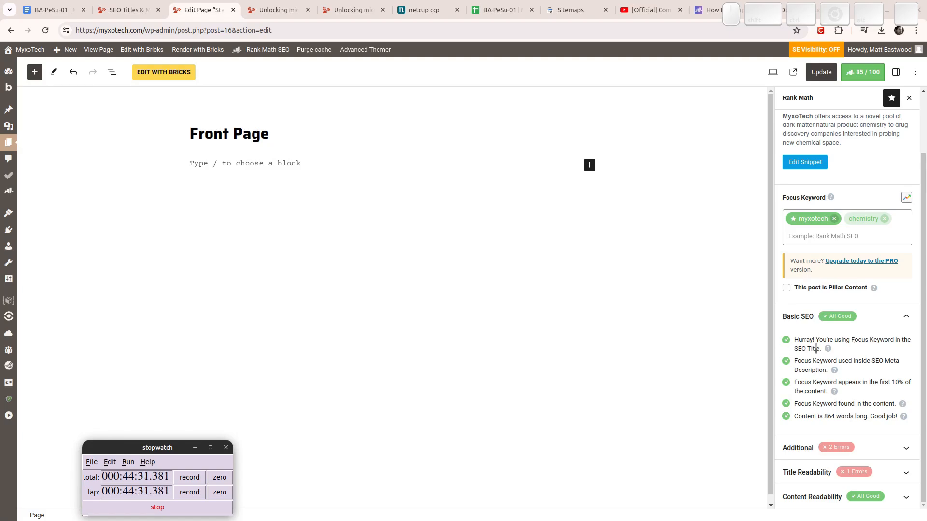
{"action": "scroll", "coordinate": [815, 359], "scroll_direction": "up", "scroll_amount": 2}
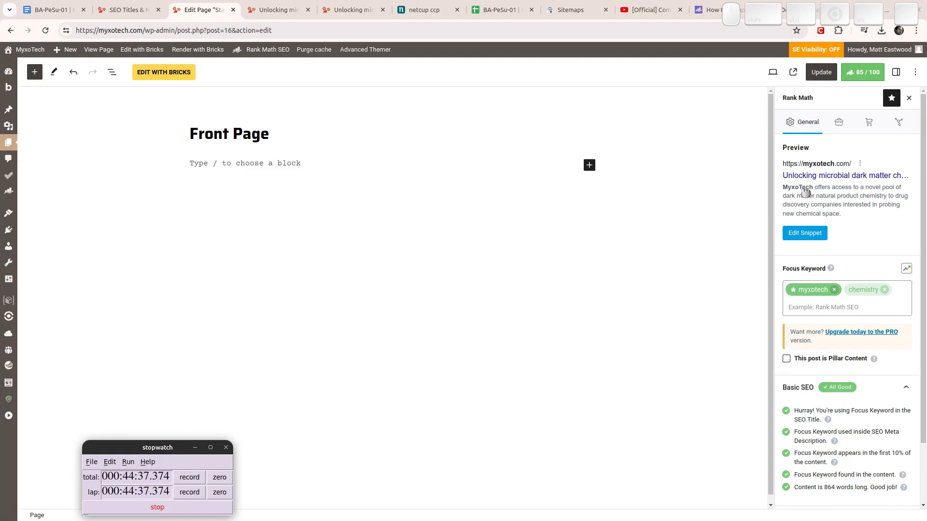
{"action": "scroll", "coordinate": [828, 327], "scroll_direction": "down", "scroll_amount": 3}
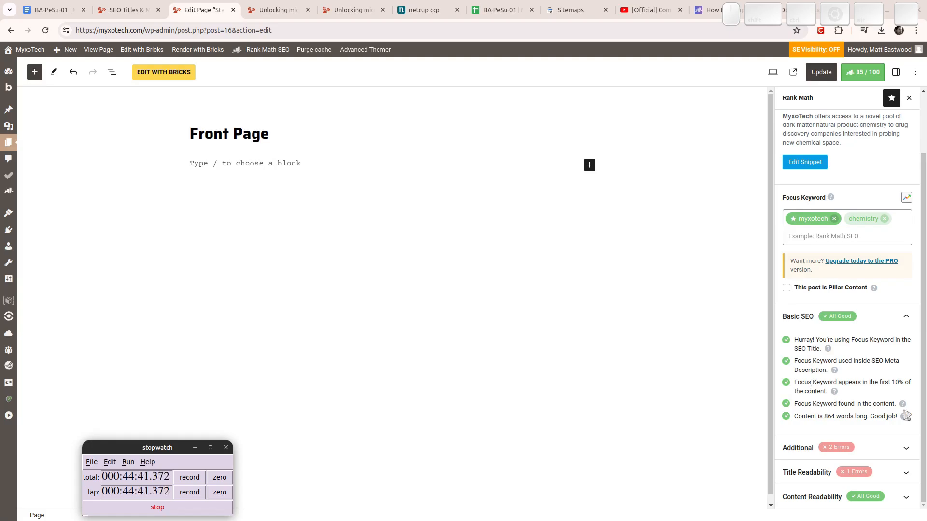
{"action": "scroll", "coordinate": [891, 391], "scroll_direction": "up", "scroll_amount": 3}
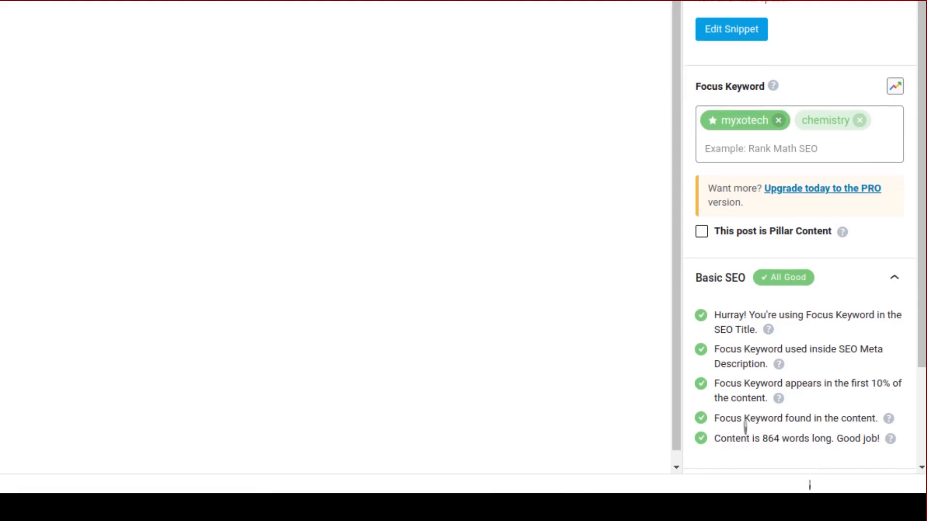
Expand then collapse the Additional and Title Readability checks, and leave Content Readability expanded.
{"action": "scroll", "coordinate": [739, 430], "scroll_direction": "down", "scroll_amount": 2}
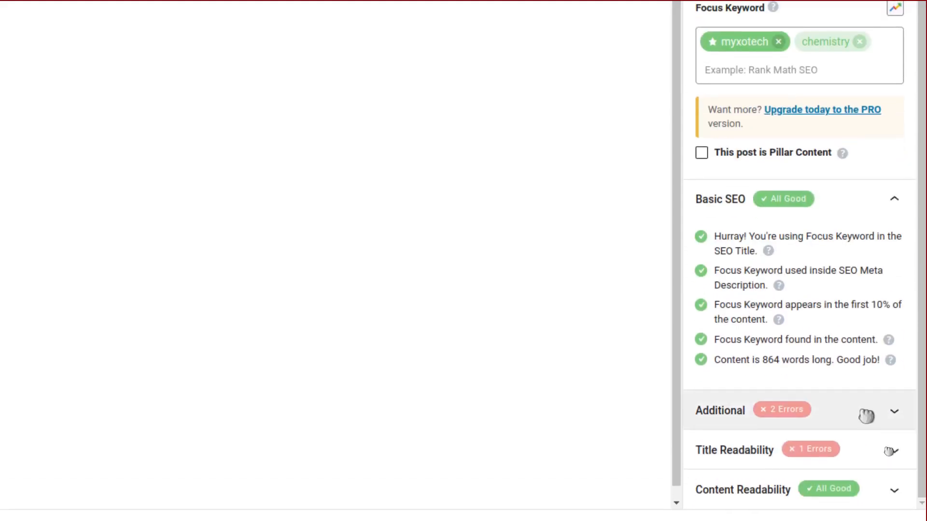
{"action": "left_click", "coordinate": [865, 414]}
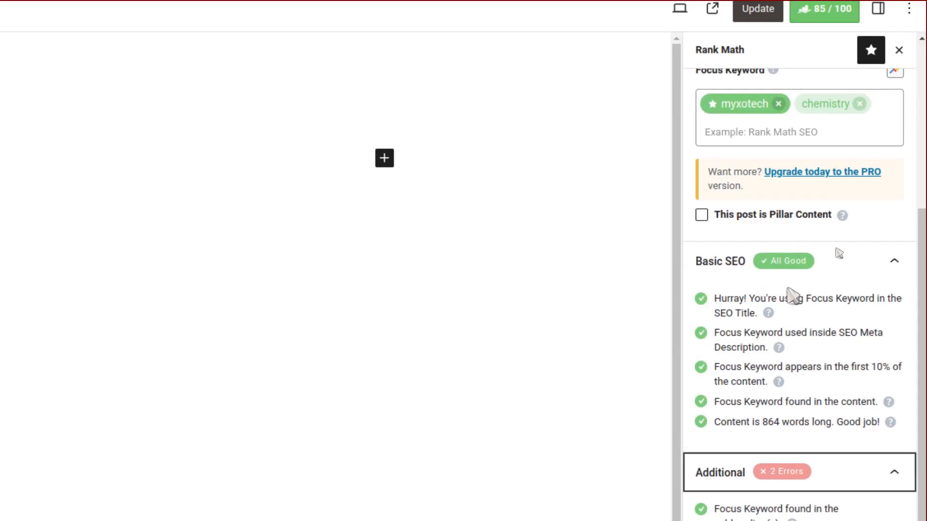
{"action": "scroll", "coordinate": [799, 342], "scroll_direction": "down", "scroll_amount": 2}
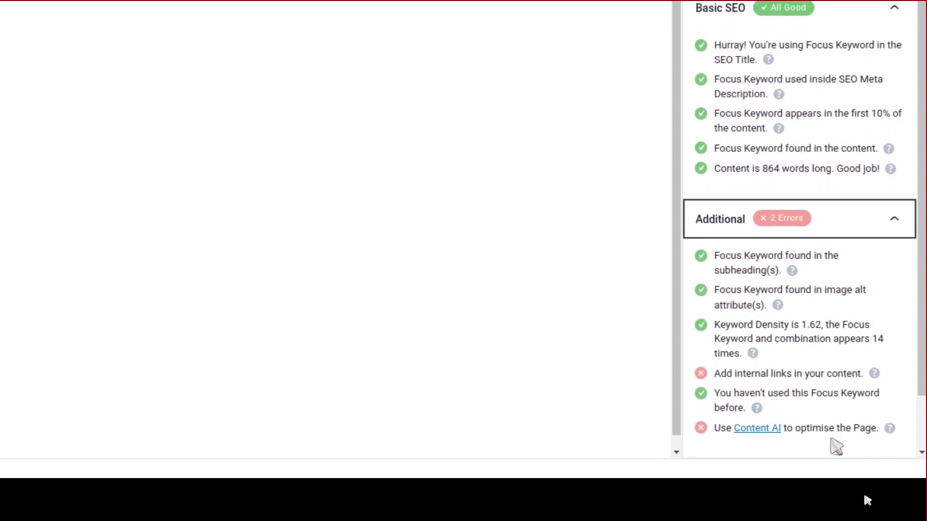
{"action": "left_click", "coordinate": [869, 219]}
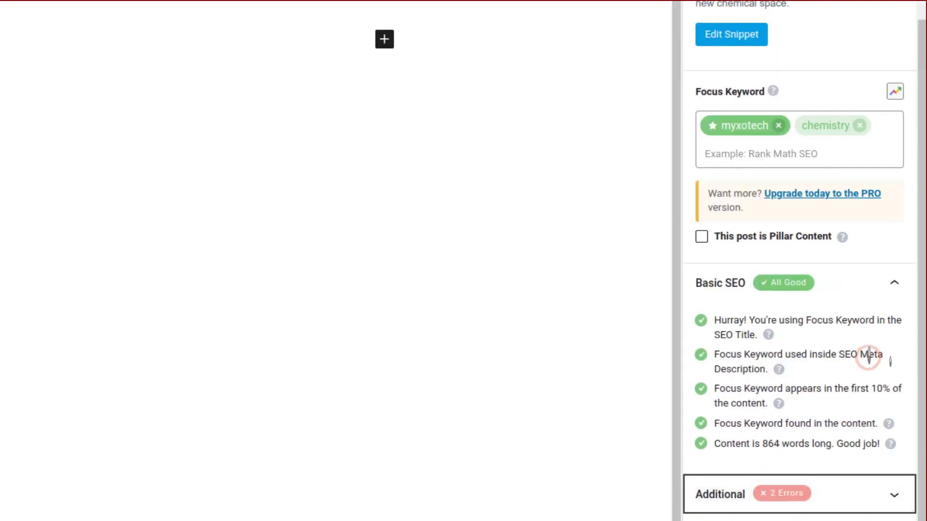
{"action": "scroll", "coordinate": [896, 412], "scroll_direction": "down", "scroll_amount": 3}
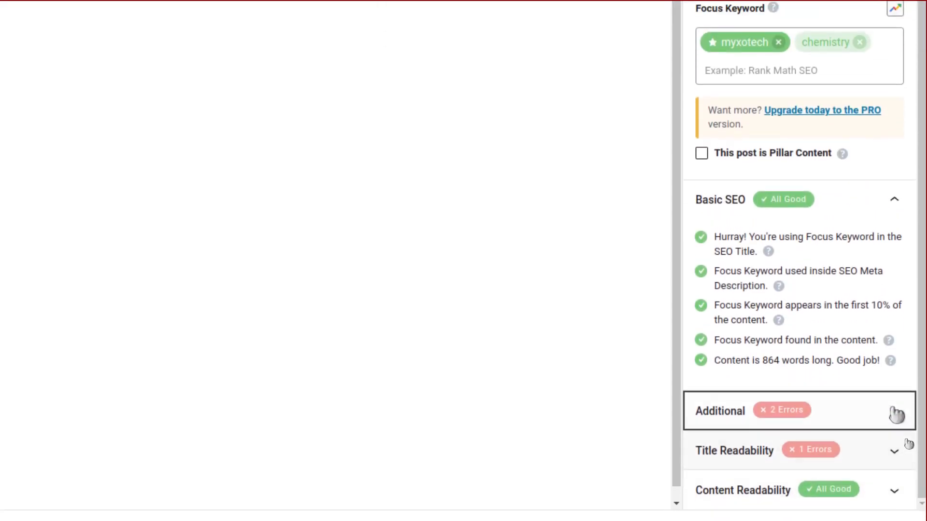
{"action": "left_click", "coordinate": [873, 431]}
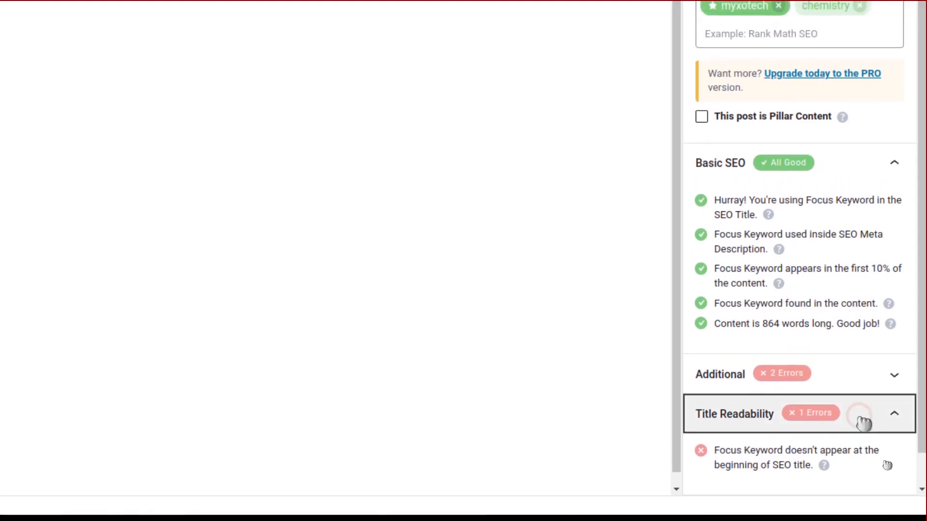
{"action": "left_click", "coordinate": [862, 383]}
{"action": "left_click", "coordinate": [884, 423]}
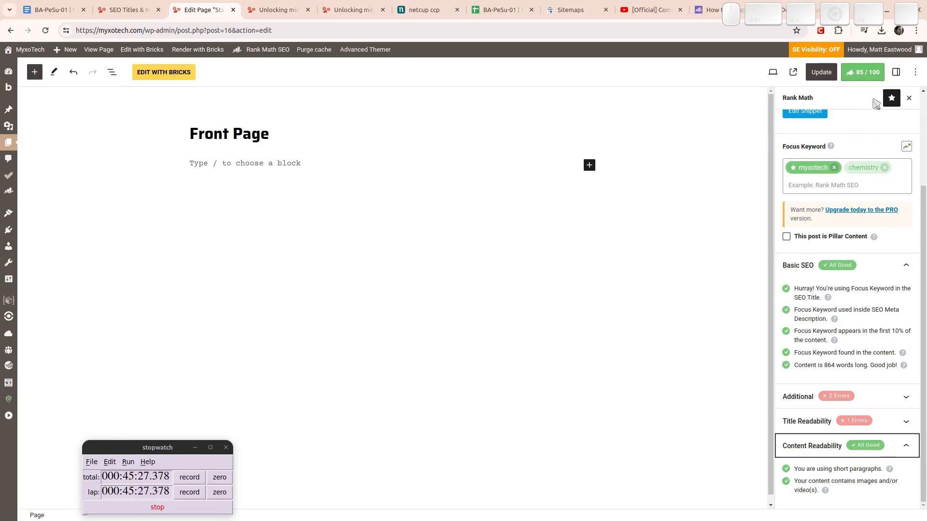
{"action": "scroll", "coordinate": [896, 291], "scroll_direction": "up", "scroll_amount": 3}
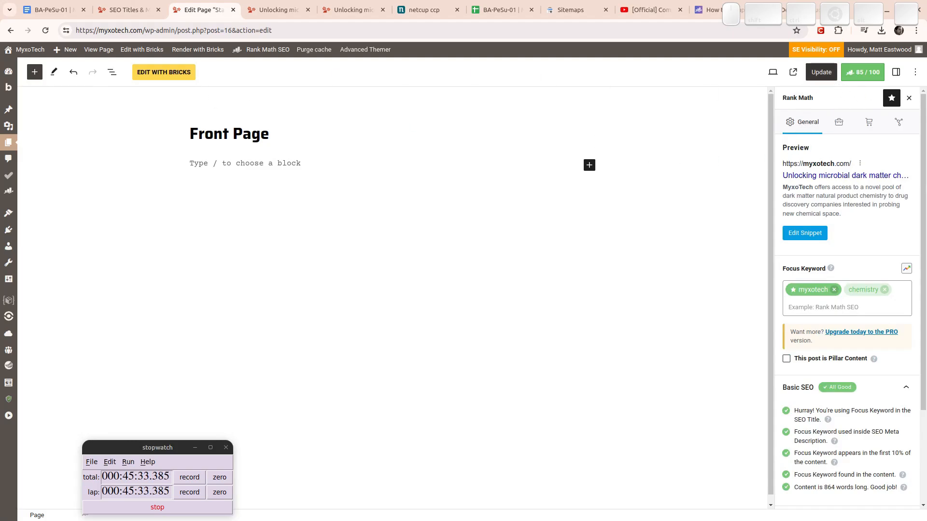
Update the front page and open myxotech-logo-cropped.png from the Media Library's All Files view.
{"action": "left_click", "coordinate": [820, 72]}
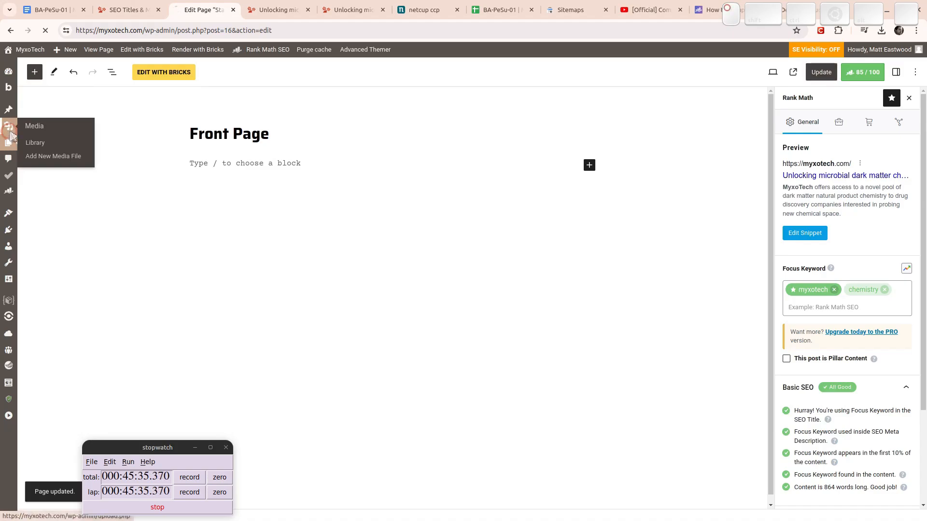
{"action": "left_click", "coordinate": [8, 127]}
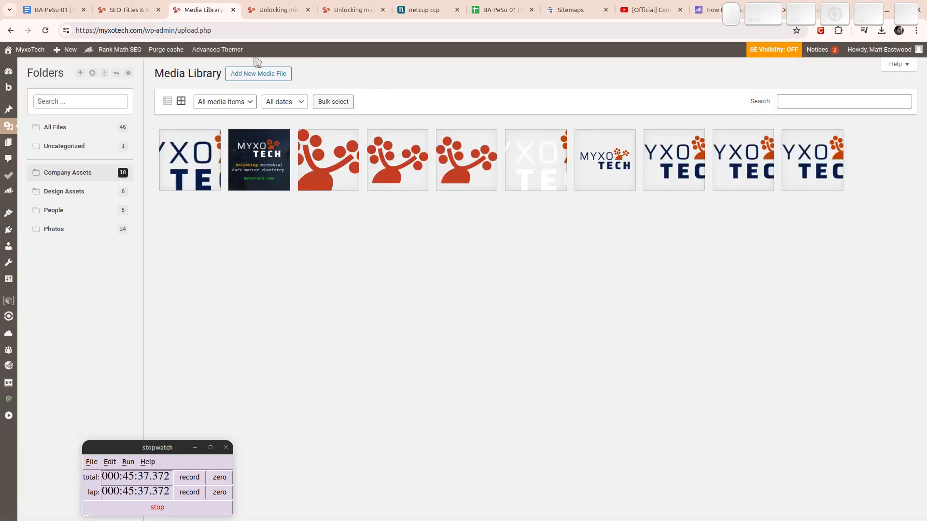
{"action": "left_click", "coordinate": [73, 127]}
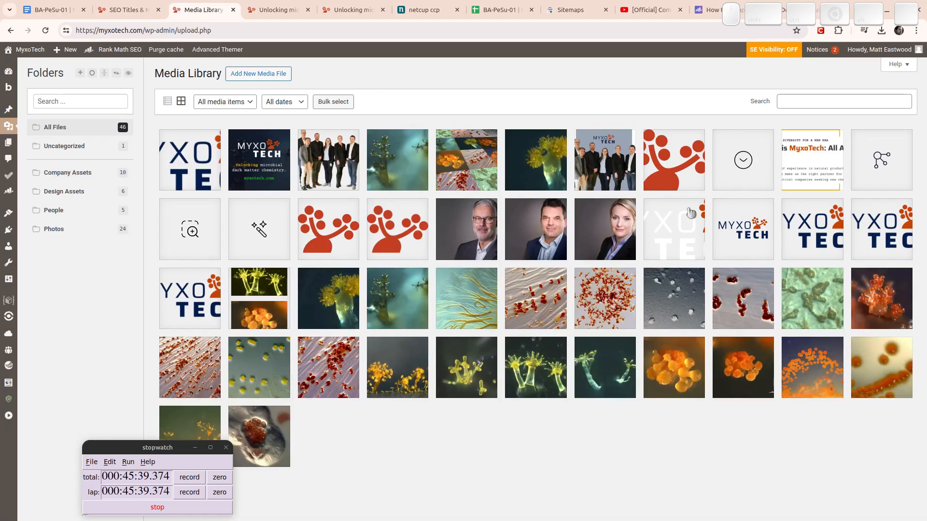
{"action": "left_click", "coordinate": [206, 159]}
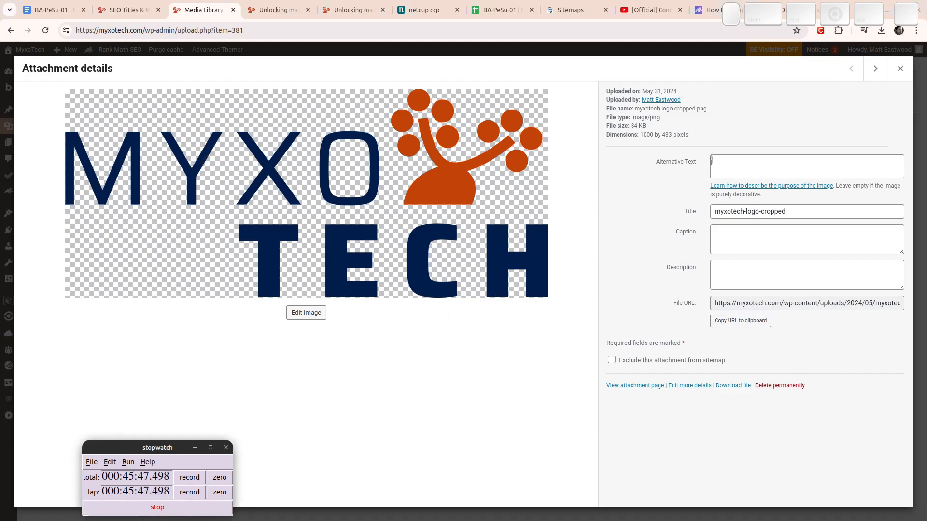
Enter 'MyxoTech Logo' as the logo's alternative text and title.
{"action": "left_click", "coordinate": [752, 169]}
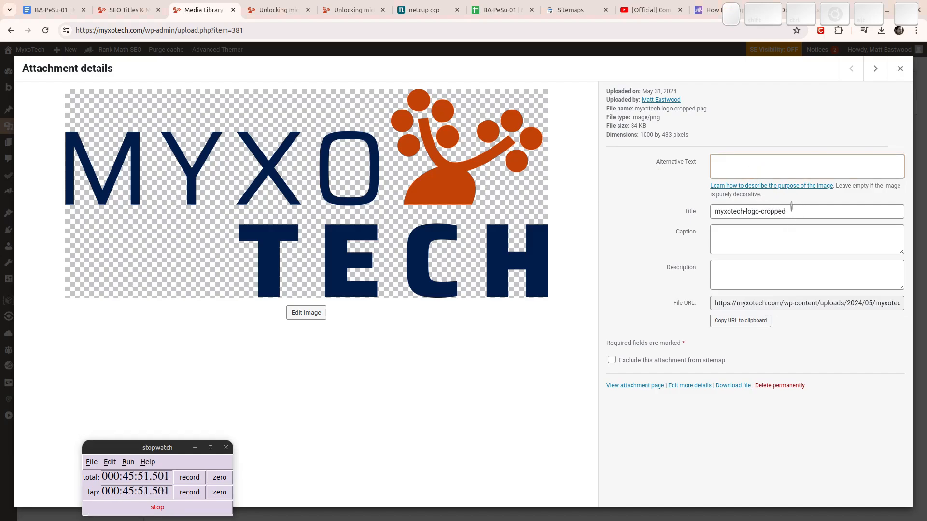
{"action": "left_click", "coordinate": [760, 167]}
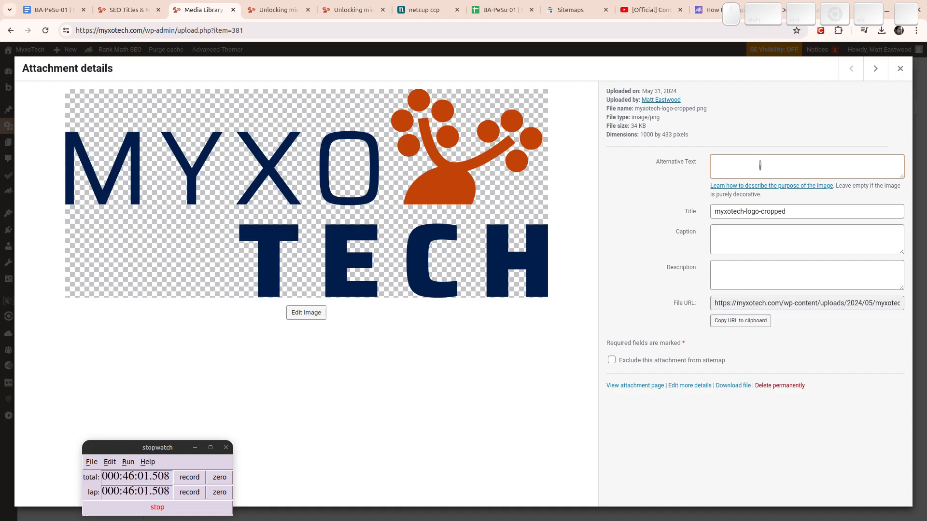
{"action": "type", "text": "MyxoTech Logo"}
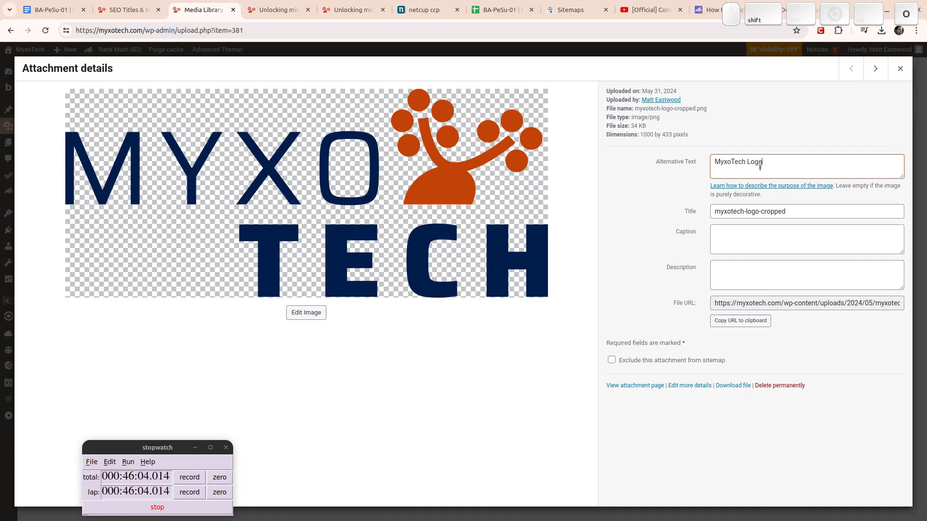
{"action": "key", "text": "Tab"}
{"action": "key", "text": "Tab"}
{"action": "type", "text": "M"}
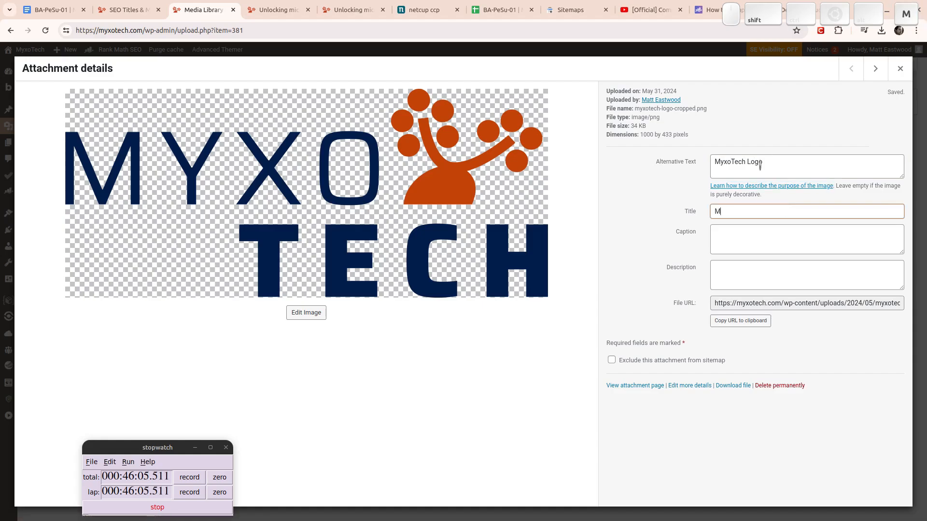
{"action": "type", "text": "yxoTec"}
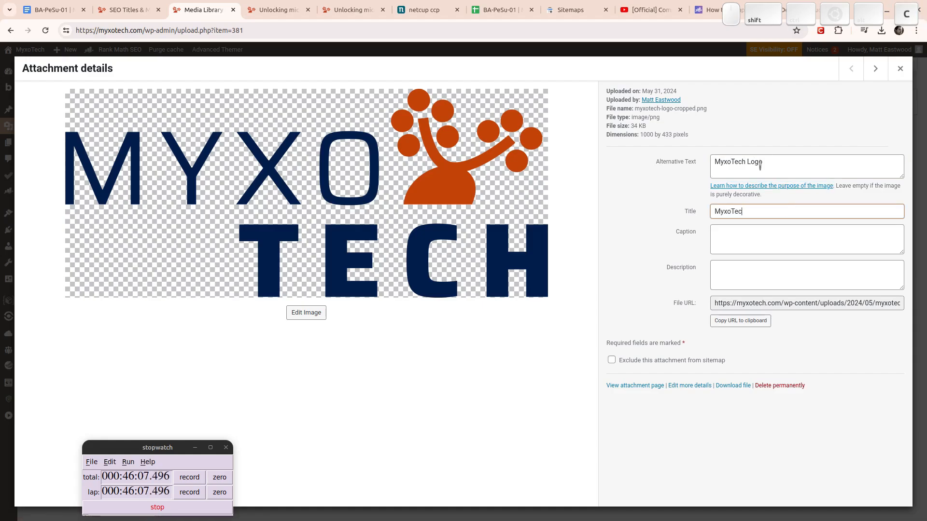
{"action": "type", "text": "h Logo"}
Move to the yellow bacteria photo and set its alternative text to 'Fruiting Body'.
{"action": "left_click", "coordinate": [876, 69]}
{"action": "left_click", "coordinate": [876, 69]}
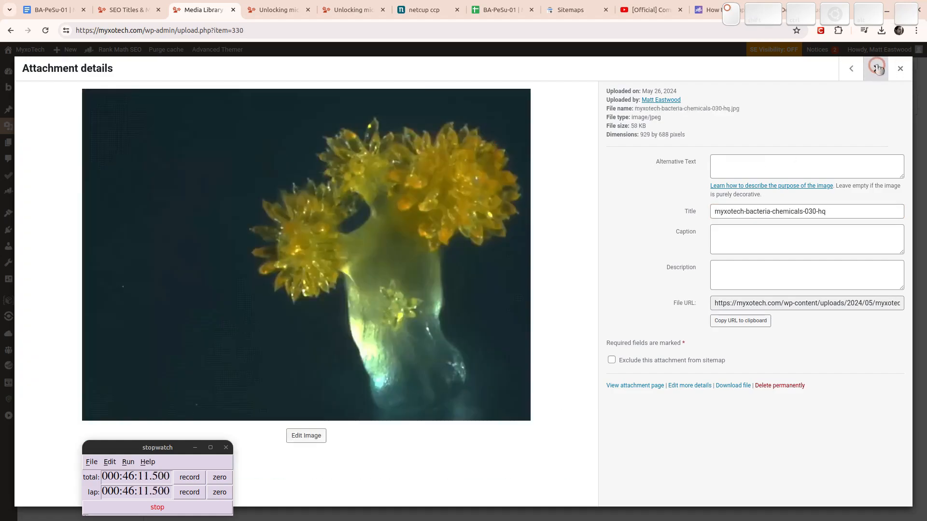
{"action": "left_click", "coordinate": [731, 169]}
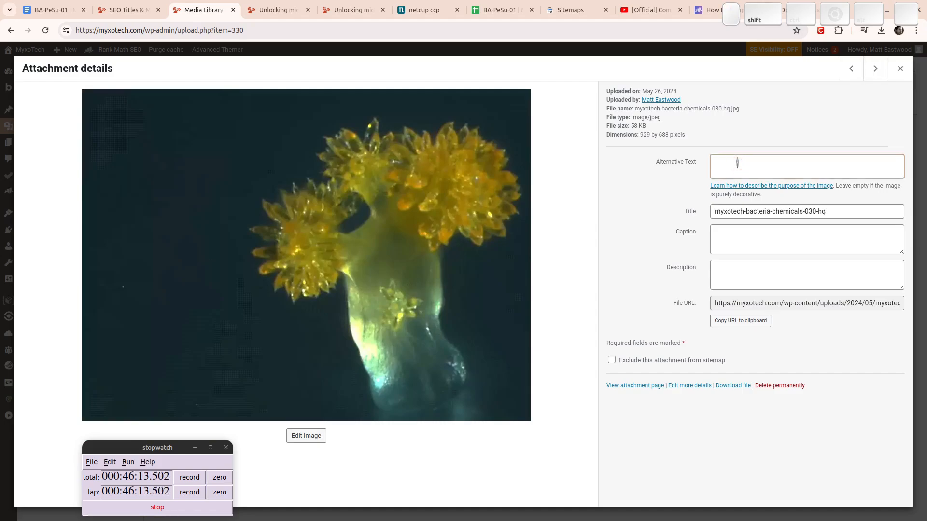
{"action": "type", "text": "Fruiting BOdy"}
{"action": "key", "text": "ctrl+Left"}
{"action": "key", "text": "Right"}
{"action": "key", "text": "Delete"}
{"action": "type", "text": "po"}
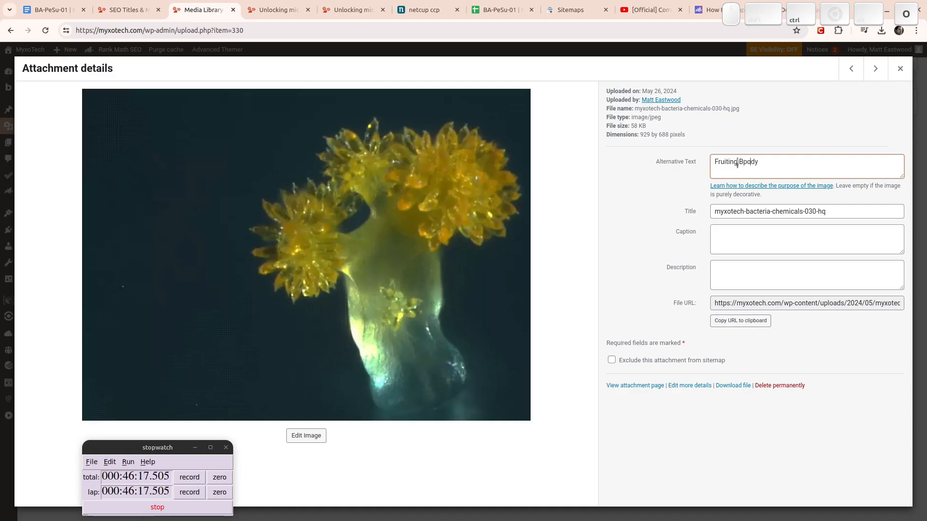
{"action": "key", "text": "BackSpace"}
{"action": "key", "text": "BackSpace"}
{"action": "type", "text": "o"}
Copy the alt text into the title and make it 'Fruiting Body | MyxoTech'.
{"action": "key", "text": "ctrl+a"}
{"action": "left_click", "coordinate": [742, 214]}
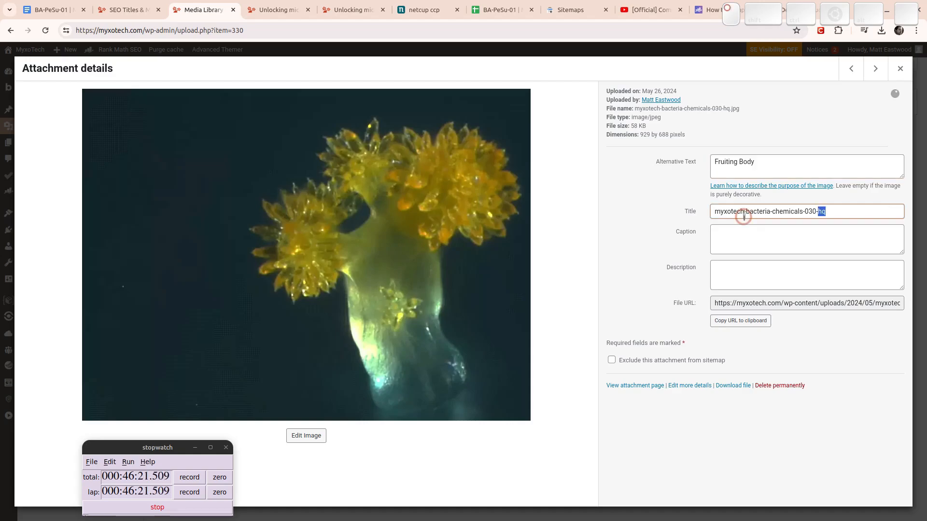
{"action": "key", "text": "ctrl+a"}
{"action": "type", "text": "Fruiting Body"}
{"action": "type", "text": "|"}
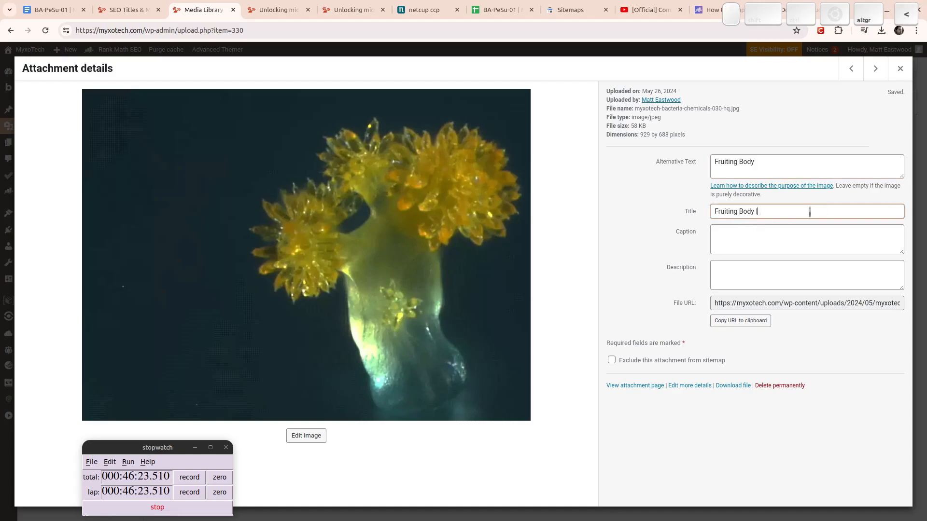
{"action": "type", "text": " MyxoTech"}
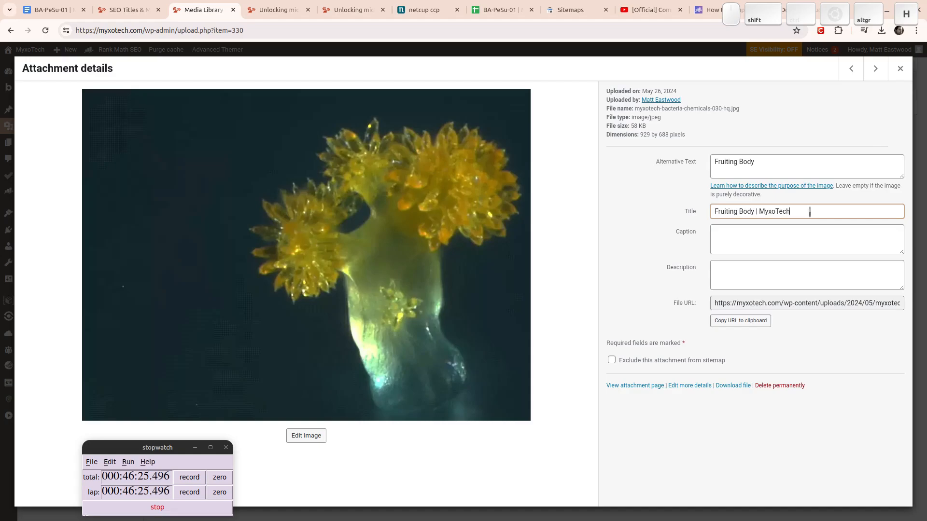
{"action": "double_click", "coordinate": [797, 212]}
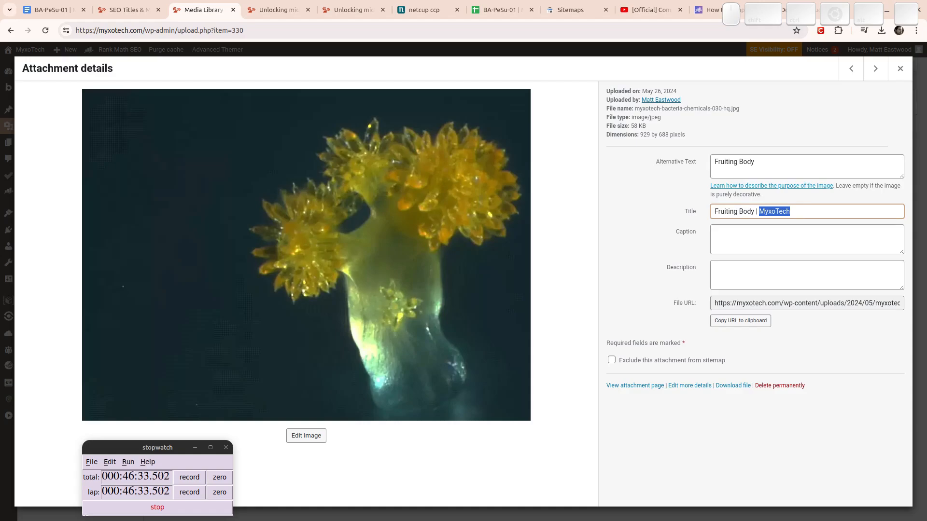
{"action": "triple_click", "coordinate": [763, 160]}
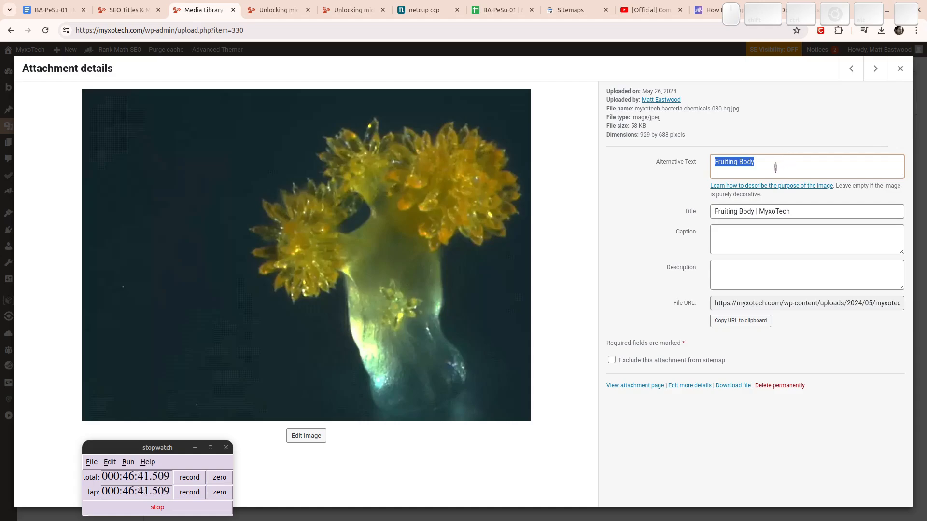
{"action": "triple_click", "coordinate": [776, 167]}
Browse past the favicon to the MYXOTECH-Logo attachment, then close Attachment details.
{"action": "left_click", "coordinate": [875, 68]}
{"action": "left_click", "coordinate": [875, 69]}
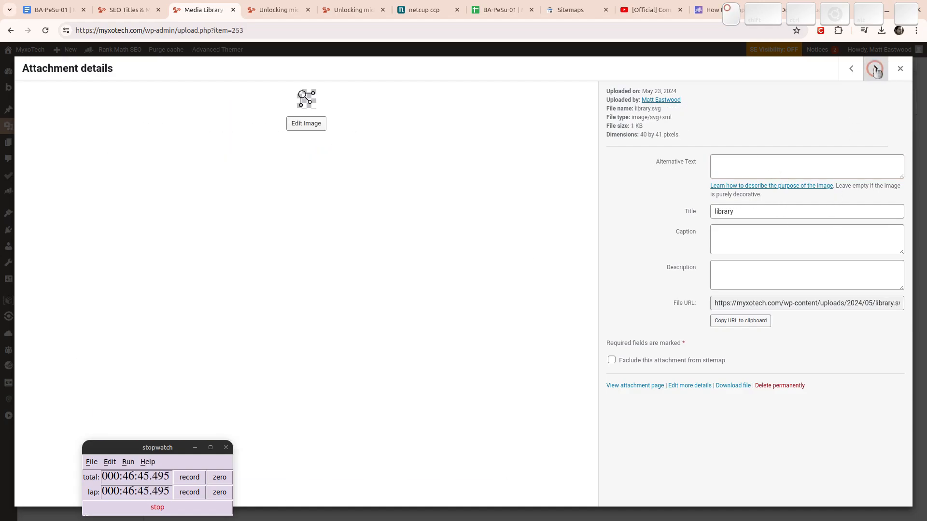
{"action": "left_click", "coordinate": [875, 68]}
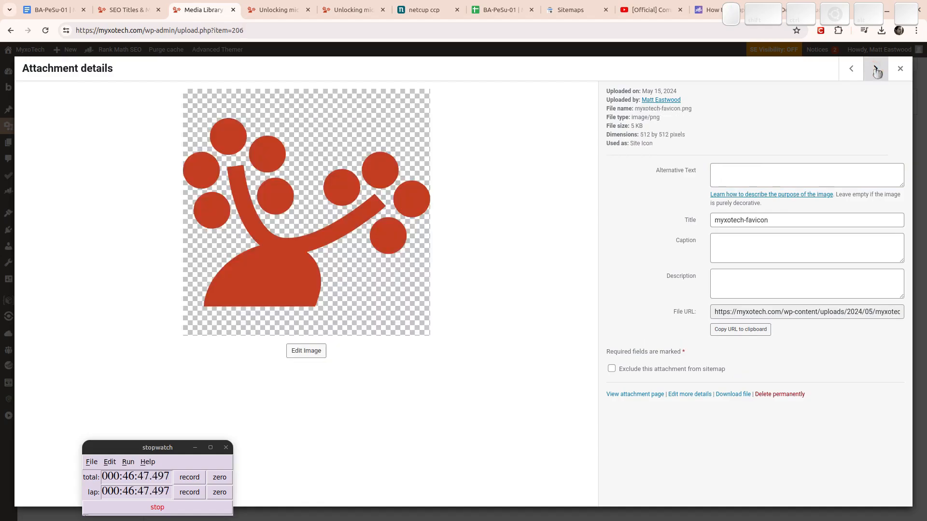
{"action": "left_click", "coordinate": [875, 69]}
{"action": "left_click", "coordinate": [875, 69]}
{"action": "left_click", "coordinate": [875, 69]}
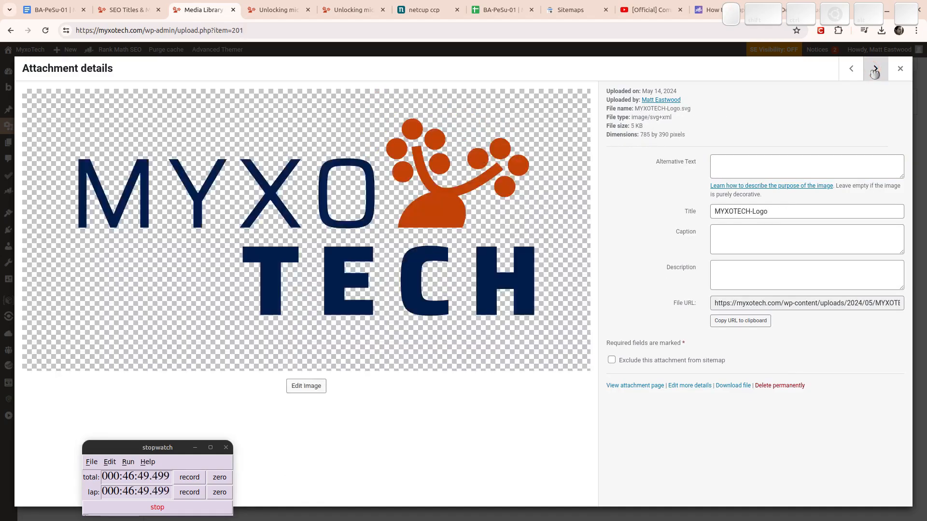
{"action": "left_click", "coordinate": [900, 68]}
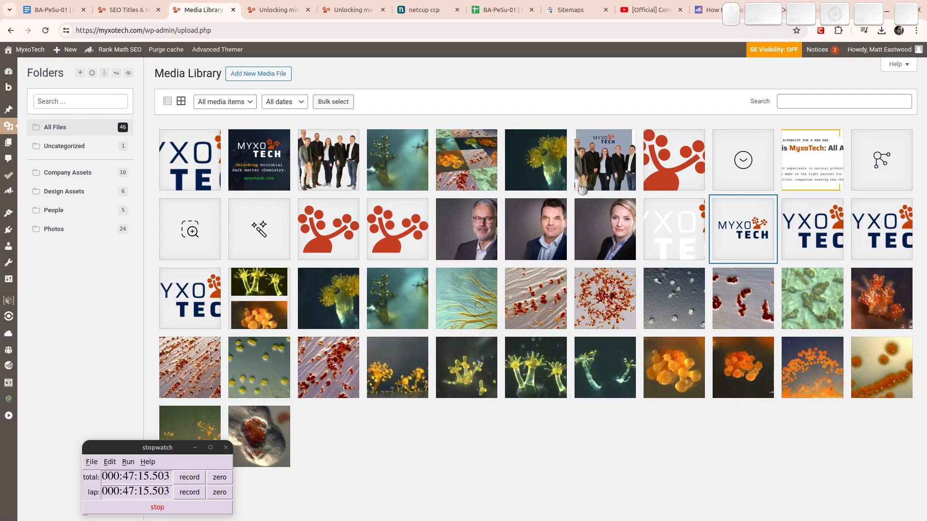
In the project sheet, set the E-mail and mailboxes status to Caution.
{"action": "left_click", "coordinate": [489, 5]}
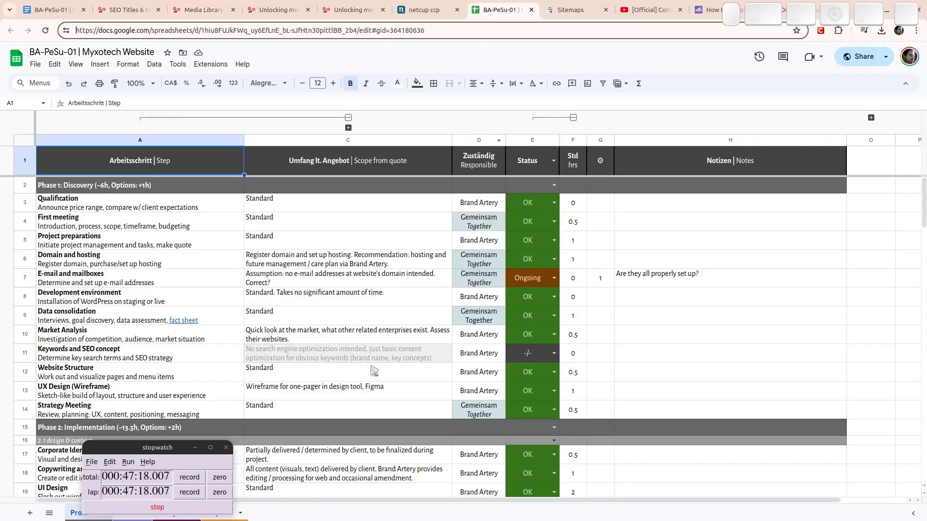
{"action": "left_click", "coordinate": [537, 253]}
{"action": "key", "text": "Down"}
{"action": "key", "text": "Return"}
{"action": "key", "text": "Down"}
{"action": "key", "text": "Return"}
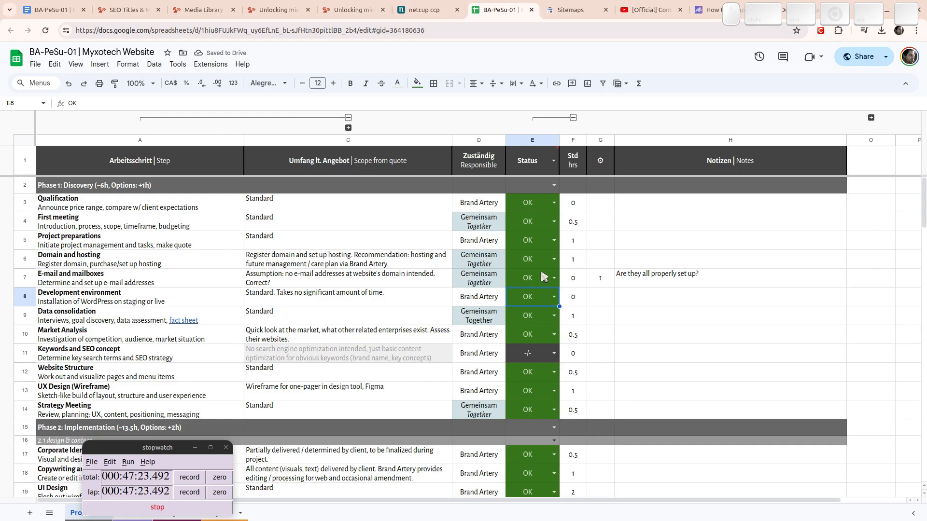
{"action": "scroll", "coordinate": [536, 289], "scroll_direction": "down", "scroll_amount": 1}
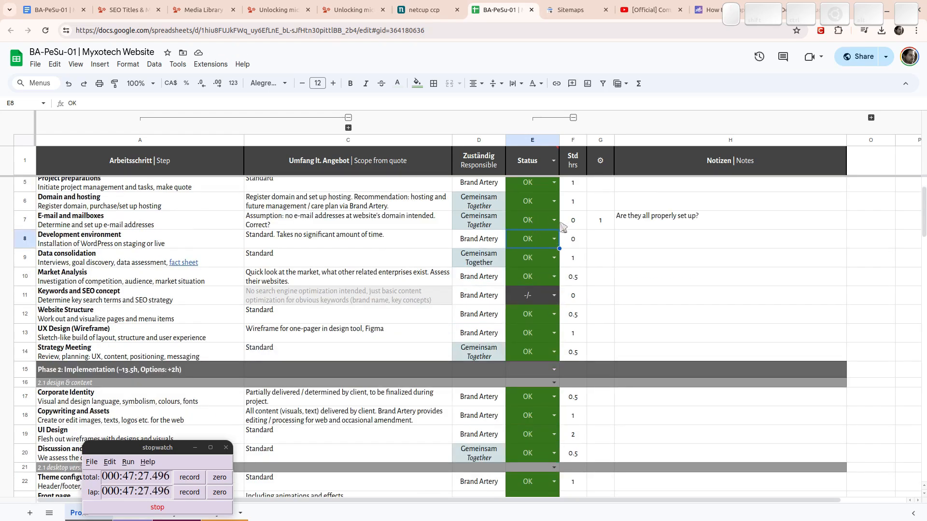
{"action": "left_click", "coordinate": [534, 222]}
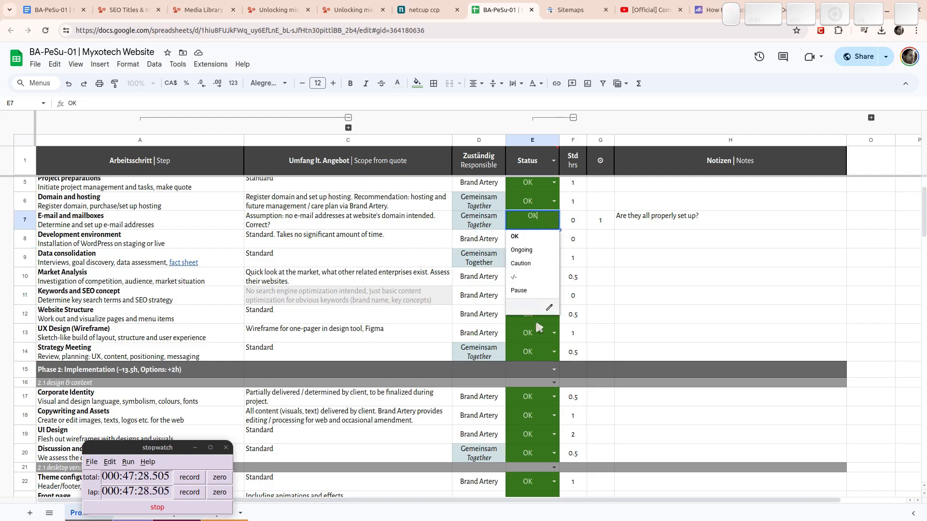
{"action": "left_click", "coordinate": [521, 263]}
Enter OK as the Metadata (Snippets, OpenGraph) status in E25.
{"action": "left_click", "coordinate": [651, 219]}
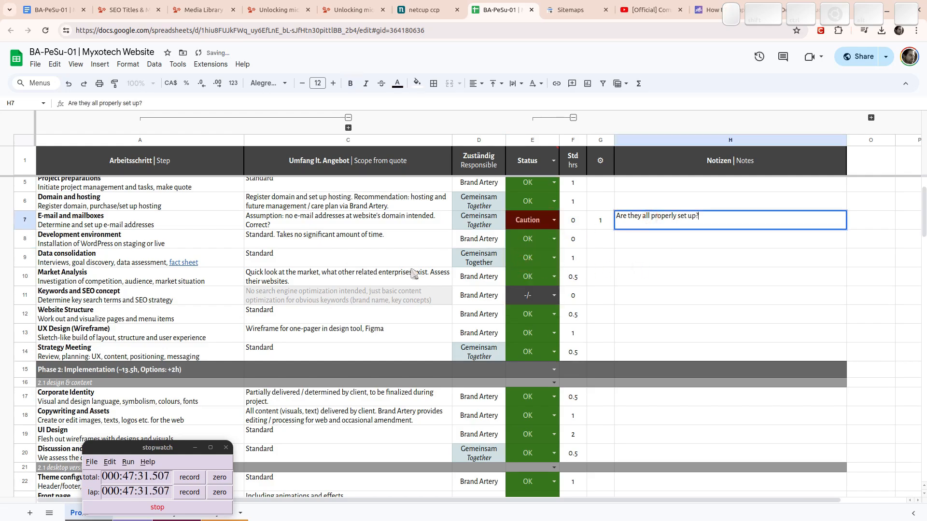
{"action": "left_click", "coordinate": [404, 244]}
{"action": "scroll", "coordinate": [396, 319], "scroll_direction": "down", "scroll_amount": 5}
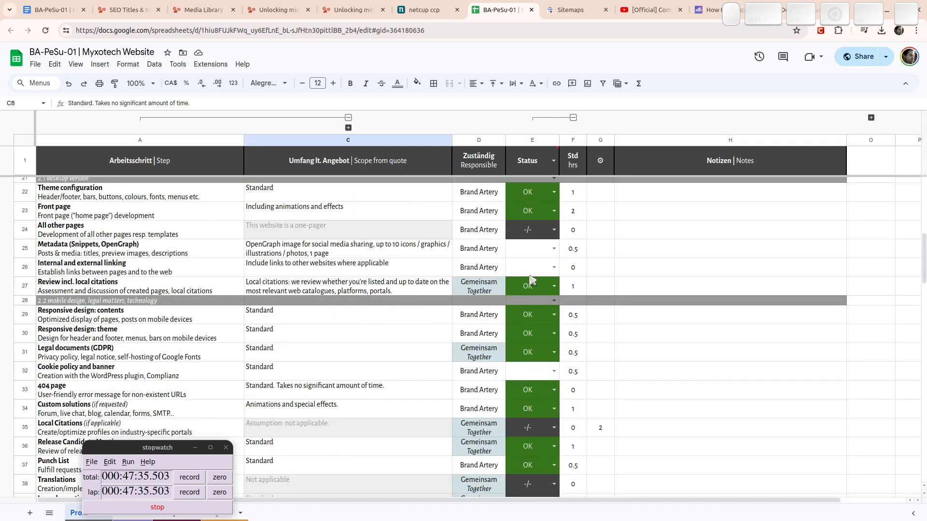
{"action": "left_click", "coordinate": [540, 251]}
{"action": "type", "text": "OK"}
{"action": "key", "text": "Return"}
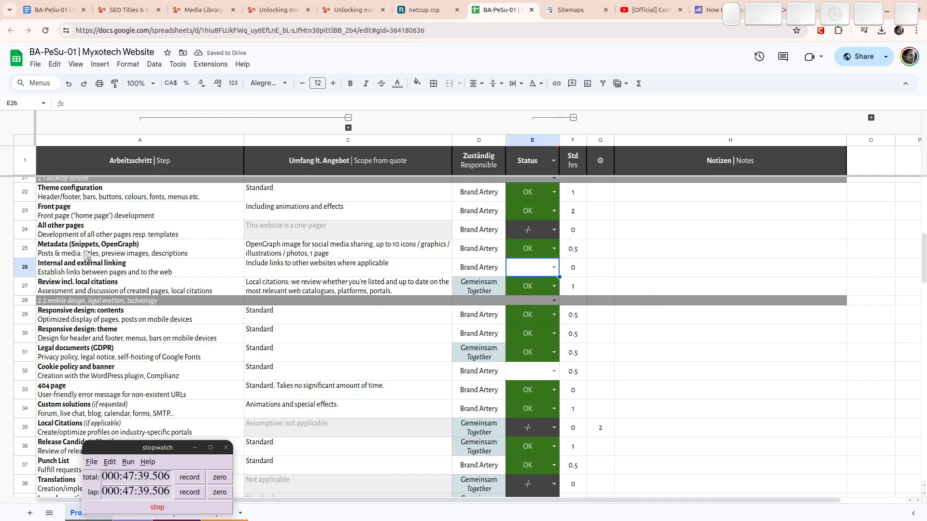
Open the Facebook Sharing Debugger in a new browser tab.
{"action": "key", "text": "ctrl+t"}
{"action": "type", "text": "facebook.com"}
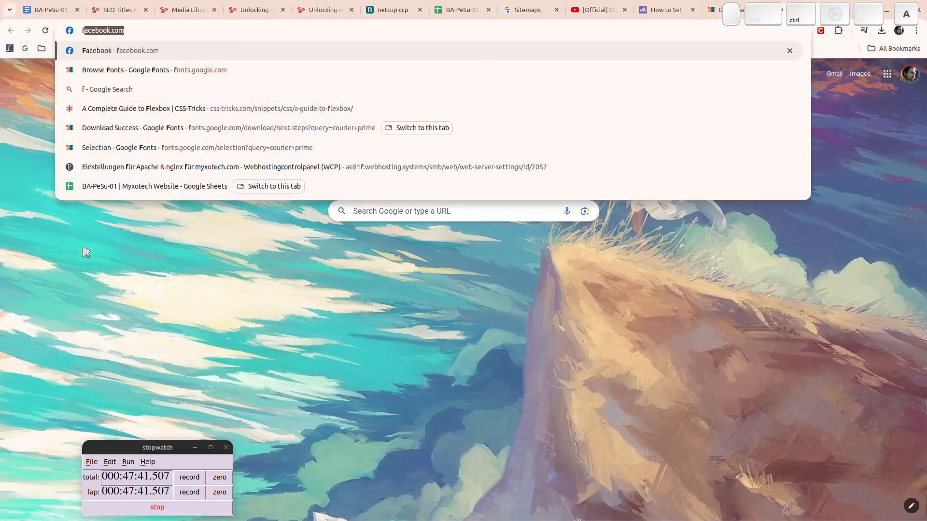
{"action": "key", "text": "Down"}
{"action": "key", "text": "Down"}
{"action": "key", "text": "Down"}
{"action": "key", "text": "Down"}
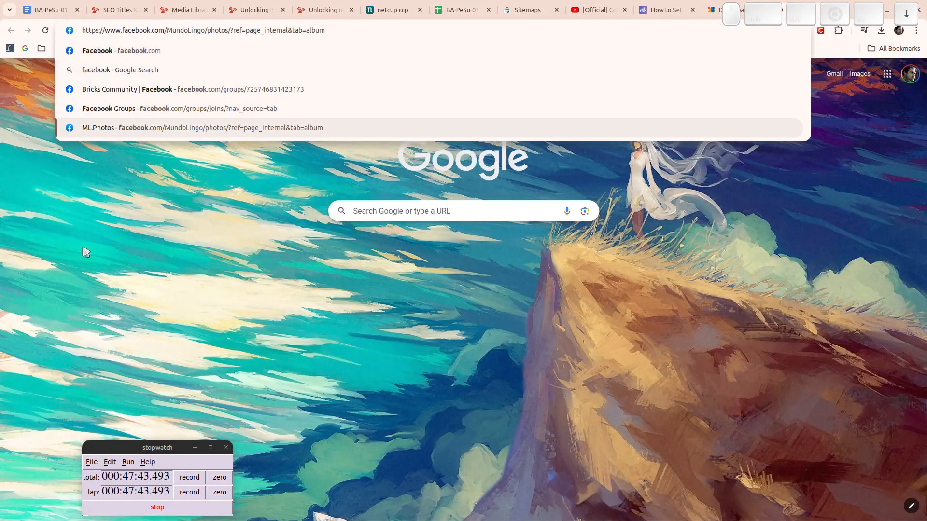
{"action": "key", "text": "Up"}
{"action": "key", "text": "Up"}
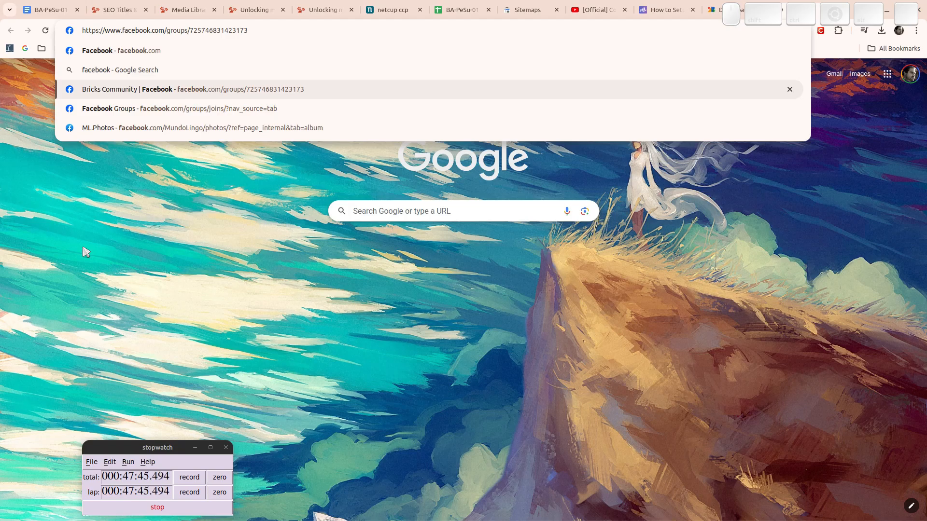
{"action": "key", "text": "Up"}
{"action": "type", "text": "de"}
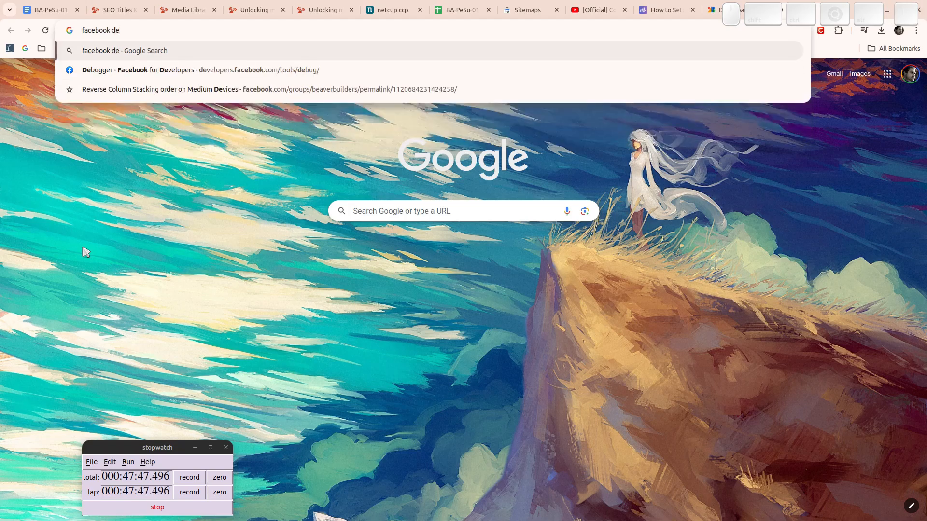
{"action": "key", "text": "Down"}
{"action": "key", "text": "Return"}
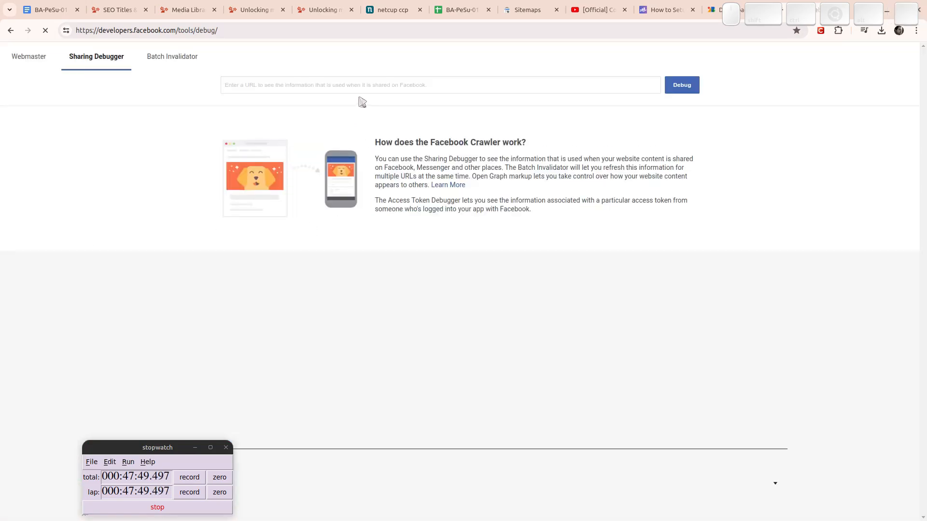
Debug myxotech.com, fetch fresh share information and review its link preview.
{"action": "type", "text": "mmyx"}
{"action": "key", "text": "BackSpace"}
{"action": "key", "text": "BackSpace"}
{"action": "key", "text": "BackSpace"}
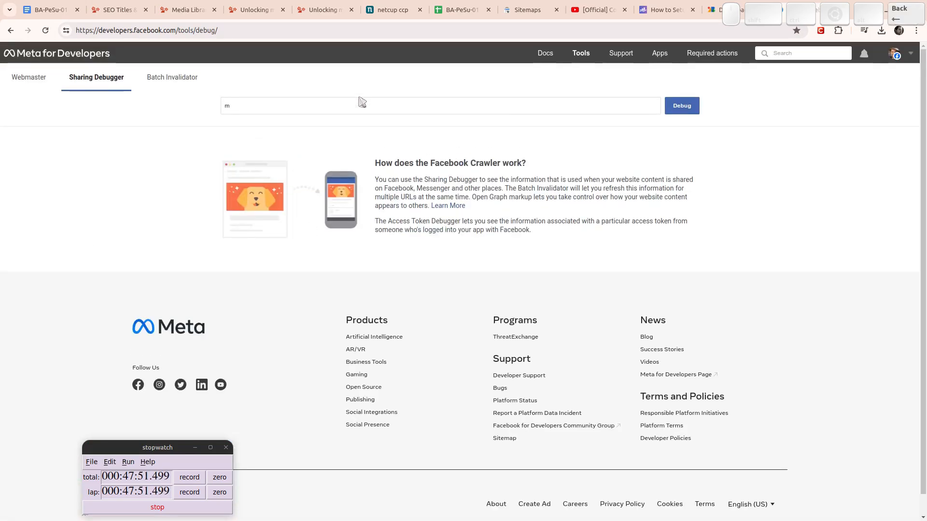
{"action": "type", "text": "xote"}
{"action": "key", "text": "BackSpace"}
{"action": "key", "text": "BackSpace"}
{"action": "key", "text": "BackSpace"}
{"action": "key", "text": "BackSpace"}
{"action": "type", "text": "yx"}
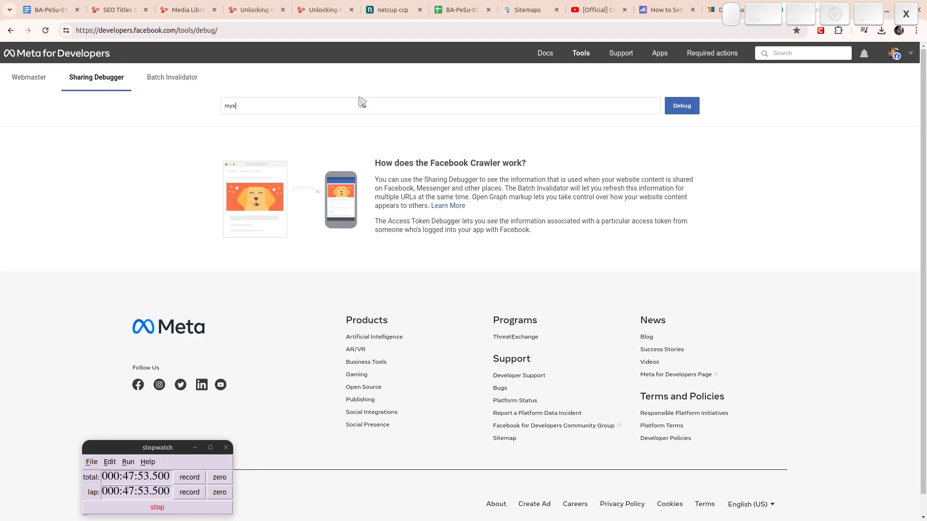
{"action": "type", "text": "otech.com"}
{"action": "key", "text": "Return"}
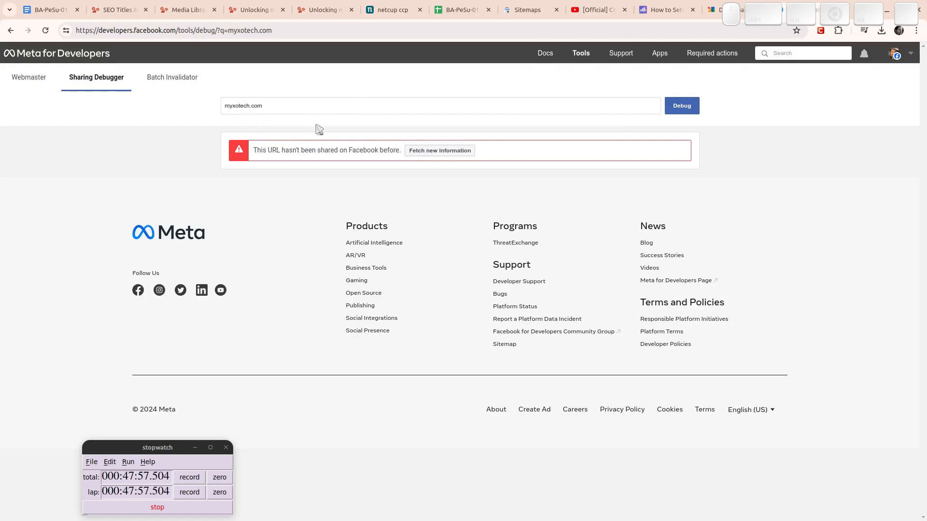
{"action": "left_click", "coordinate": [455, 154]}
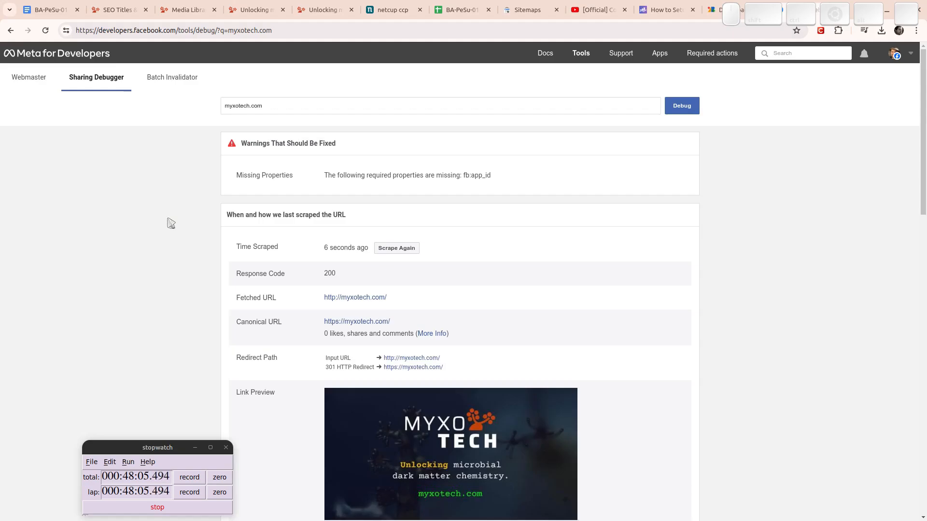
{"action": "scroll", "coordinate": [146, 174], "scroll_direction": "down", "scroll_amount": 6}
{"action": "scroll", "coordinate": [146, 174], "scroll_direction": "up", "scroll_amount": 2}
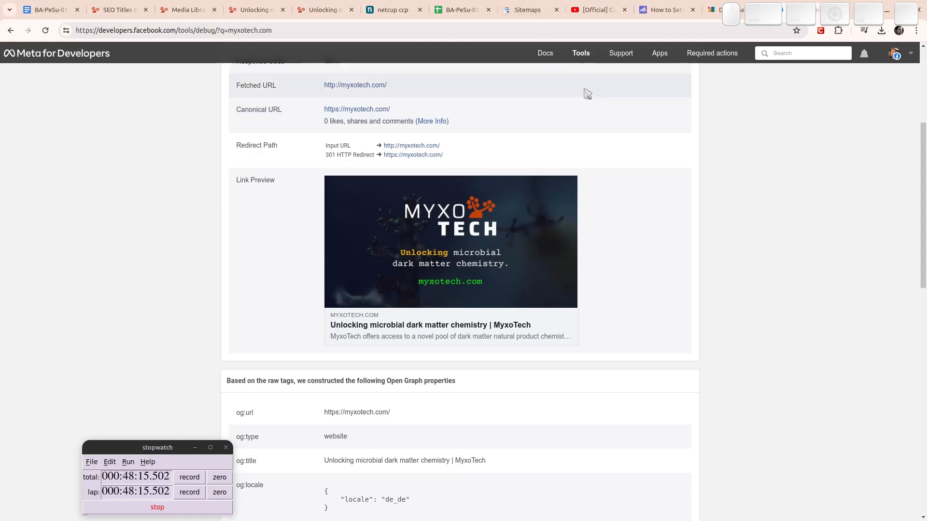
{"action": "key", "text": "ctrl+Page_Up"}
{"action": "key", "text": "ctrl+Page_Up"}
{"action": "key", "text": "ctrl+Page_Up"}
{"action": "key", "text": "ctrl+Page_Down"}
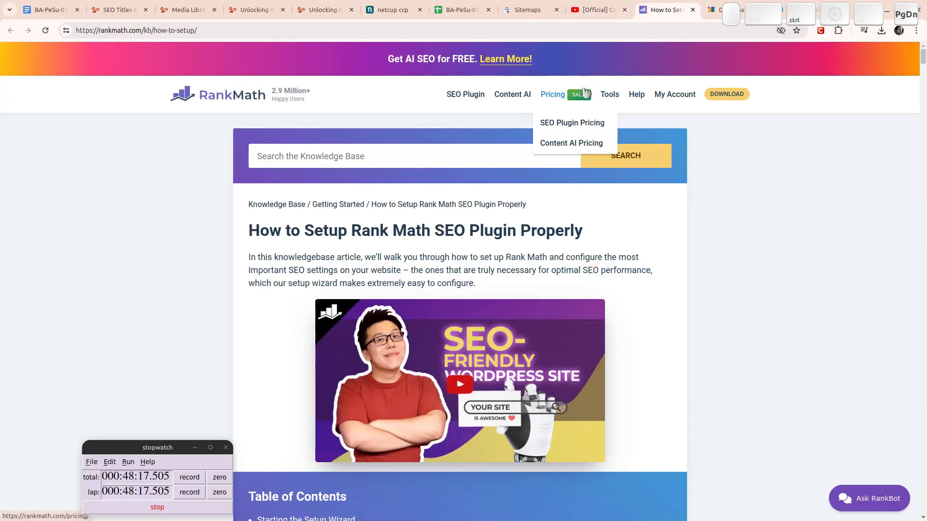
{"action": "key", "text": "ctrl+Page_Up"}
{"action": "key", "text": "ctrl+Page_Up"}
{"action": "key", "text": "ctrl+Page_Up"}
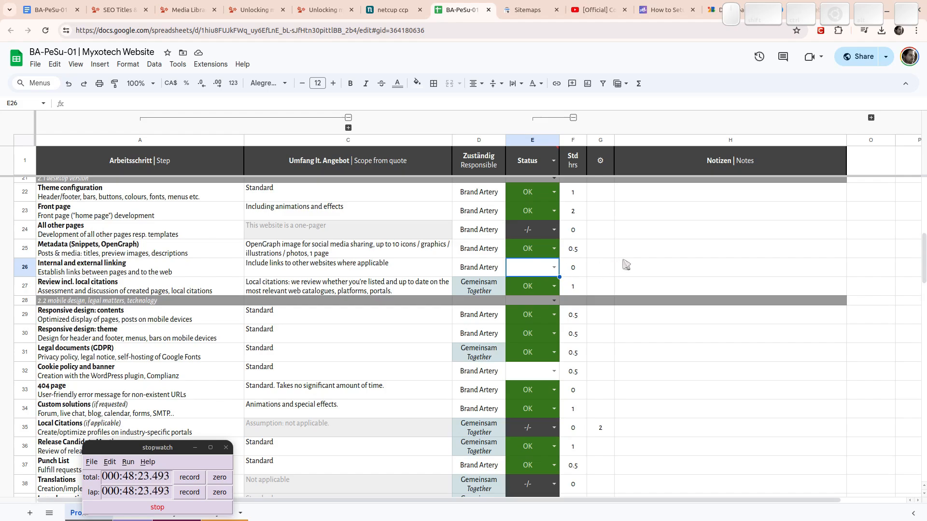
Set Internal and external linking to OK, glance at robots.txt, then scroll down the sheet.
{"action": "key", "text": "Return"}
{"action": "key", "text": "Return"}
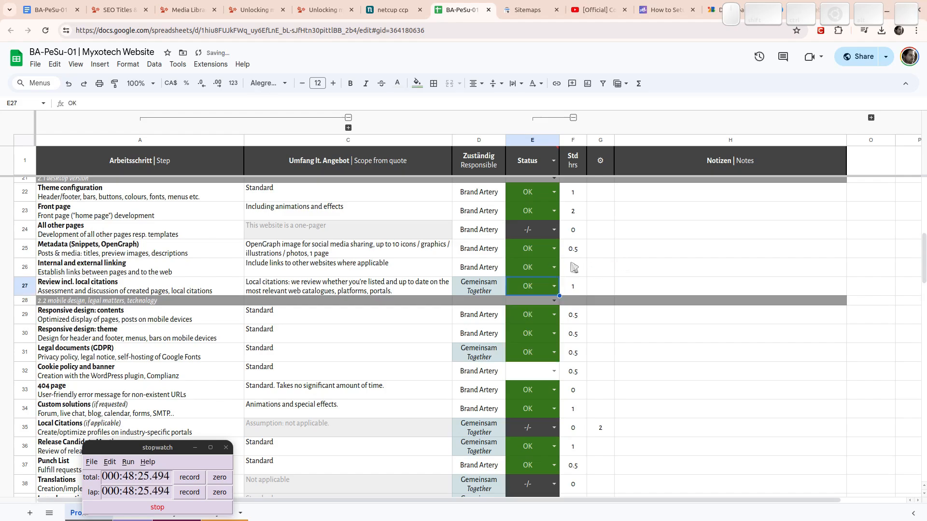
{"action": "left_click", "coordinate": [652, 271]}
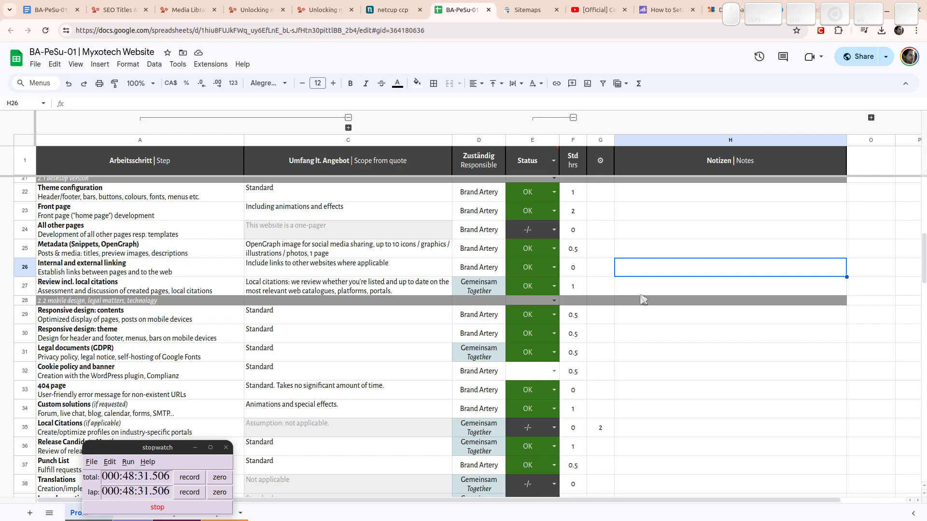
{"action": "key", "text": "super"}
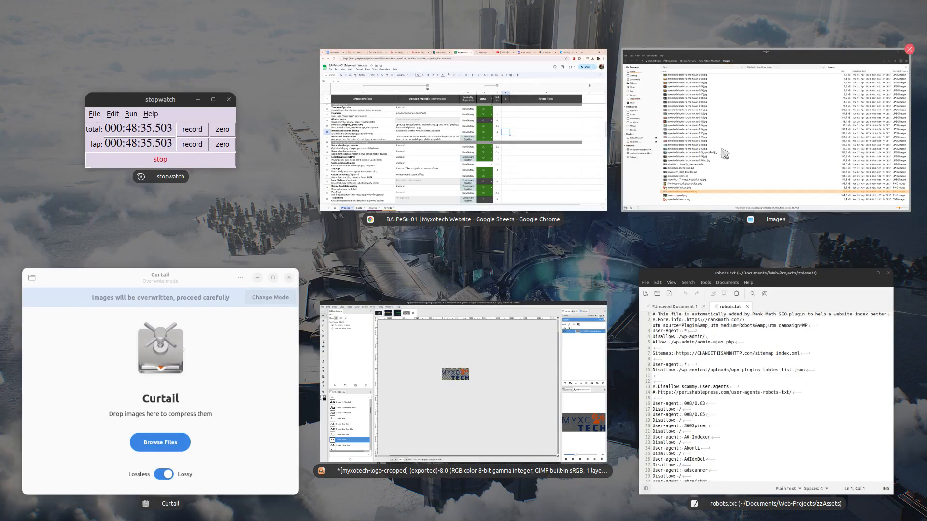
{"action": "left_click", "coordinate": [717, 376]}
{"action": "key", "text": "super+h"}
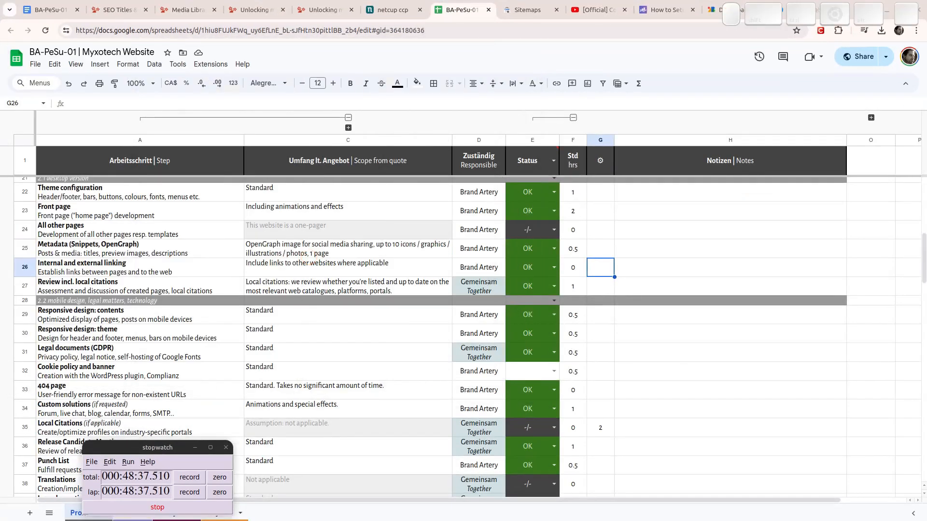
{"action": "key", "text": "shift+p"}
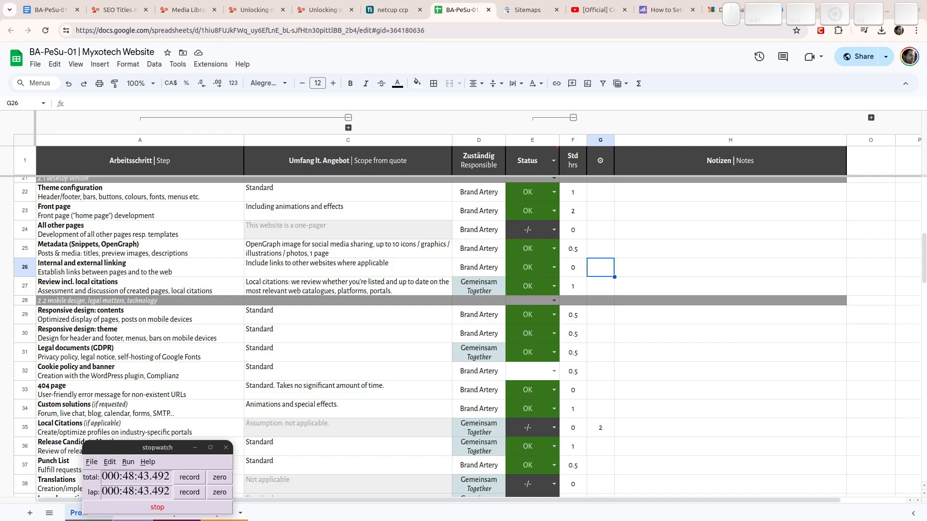
{"action": "scroll", "coordinate": [385, 303], "scroll_direction": "down", "scroll_amount": 3}
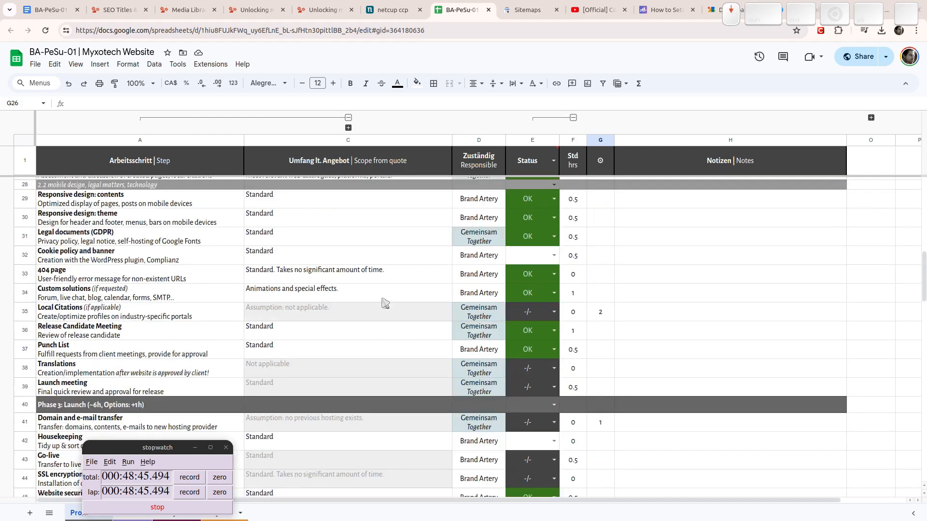
{"action": "left_click", "coordinate": [528, 257]}
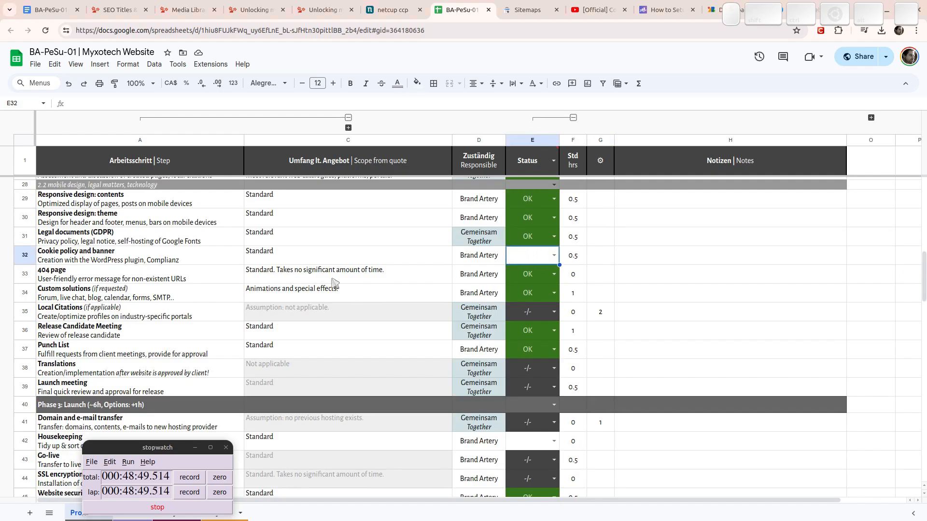
{"action": "scroll", "coordinate": [344, 289], "scroll_direction": "down", "scroll_amount": 2}
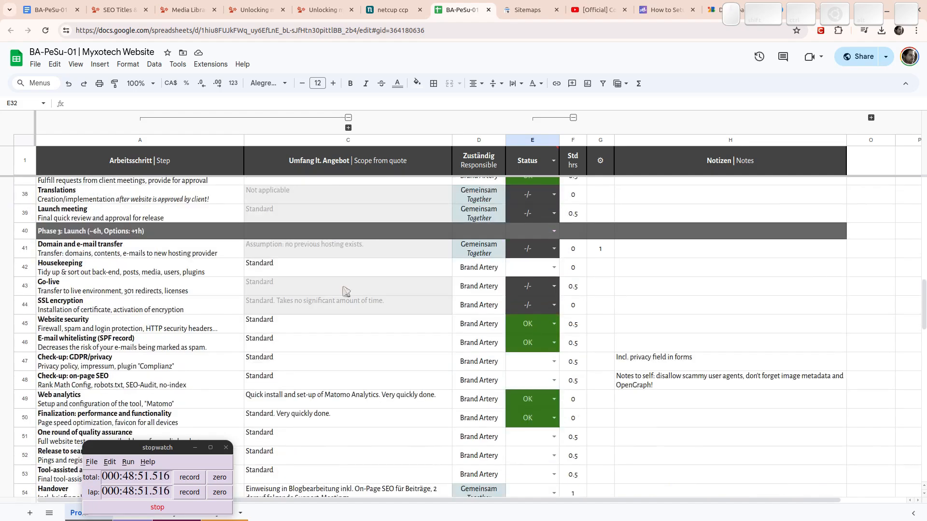
Set the Housekeeping status in E42 to Ongoing.
{"action": "left_click", "coordinate": [535, 271]}
{"action": "key", "text": "Return"}
{"action": "key", "text": "Down"}
{"action": "key", "text": "Down"}
{"action": "key", "text": "Return"}
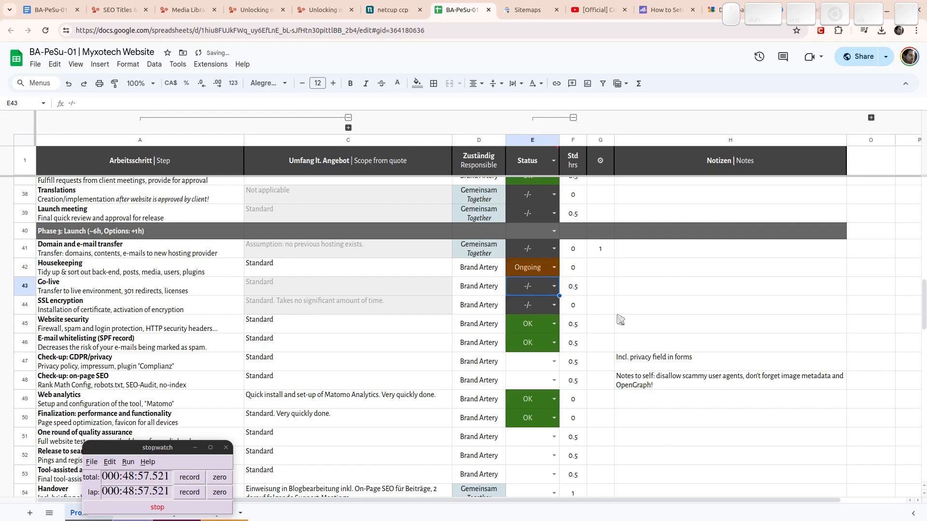
{"action": "key", "text": "Down"}
{"action": "key", "text": "Down"}
{"action": "key", "text": "Down"}
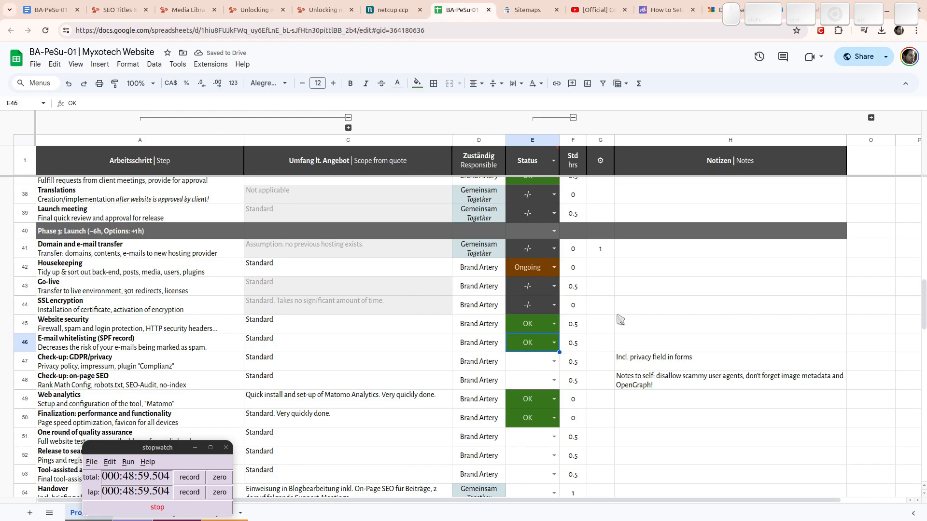
{"action": "key", "text": "Down"}
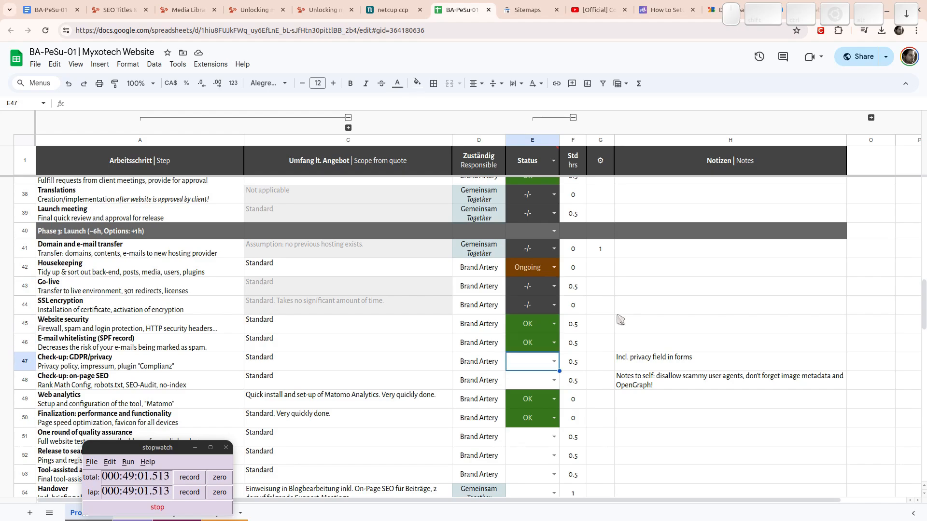
Revert an accidental OK on the GDPR/privacy check-up and open the on-page SEO status choices.
{"action": "scroll", "coordinate": [456, 262], "scroll_direction": "down", "scroll_amount": 2}
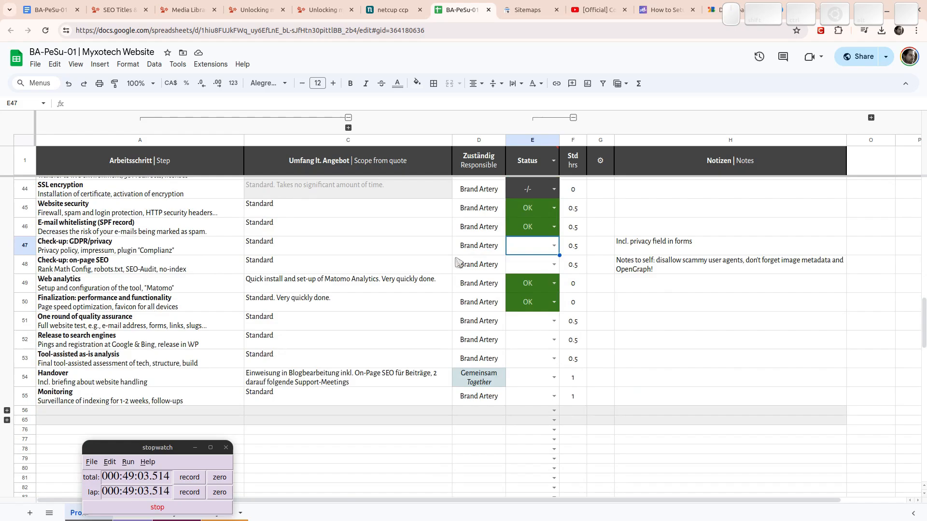
{"action": "key", "text": "Return"}
{"action": "key", "text": "Return"}
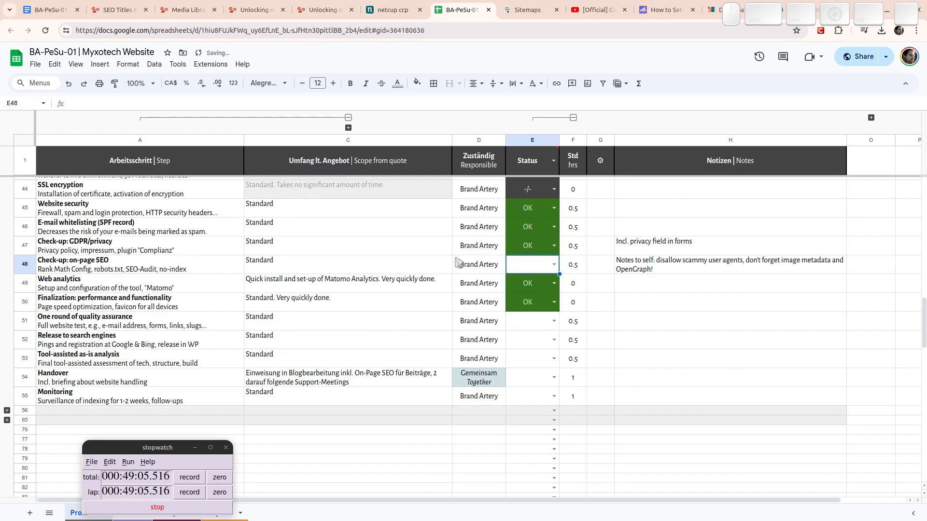
{"action": "key", "text": "Up"}
{"action": "key", "text": "Return"}
{"action": "key", "text": "Escape"}
{"action": "key", "text": "Delete"}
{"action": "key", "text": "Down"}
{"action": "key", "text": "Return"}
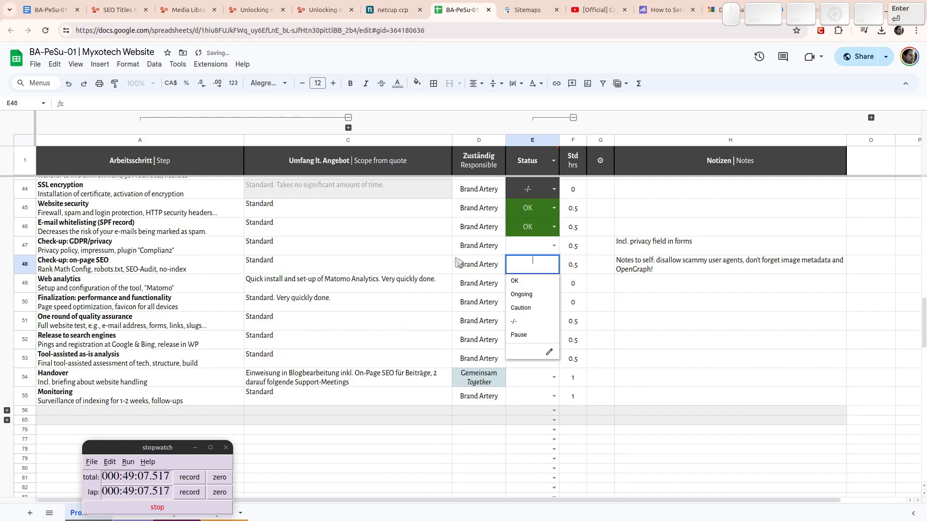
{"action": "key", "text": "Return"}
{"action": "key", "text": "Up"}
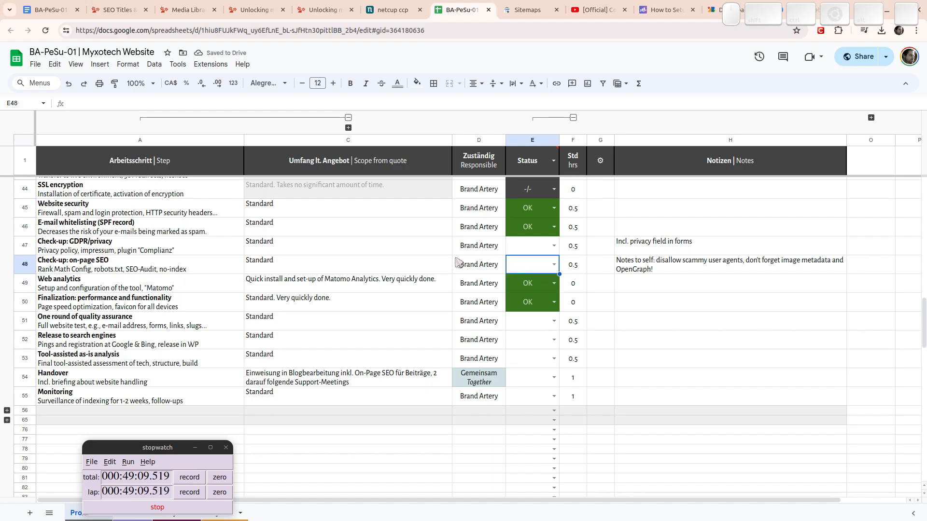
{"action": "key", "text": "Left"}
{"action": "key", "text": "Left"}
{"action": "key", "text": "Left"}
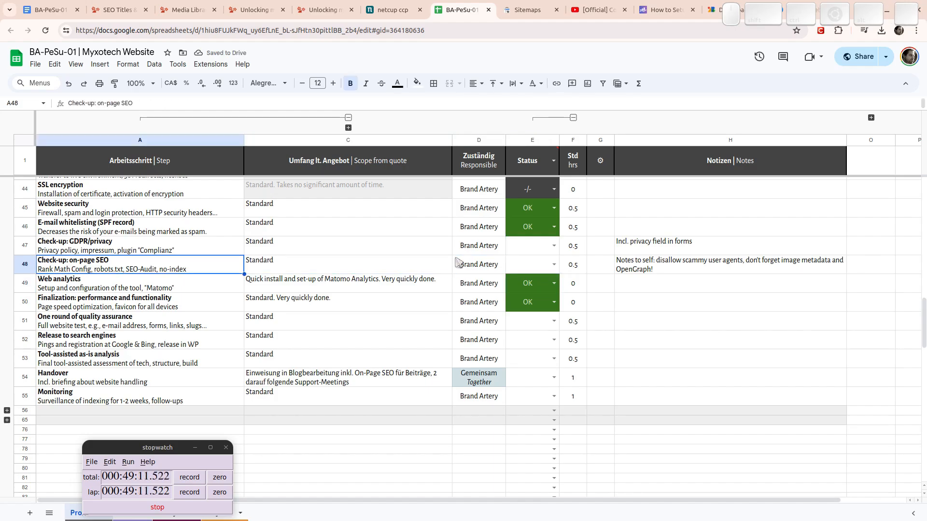
{"action": "key", "text": "Right"}
{"action": "key", "text": "Right"}
{"action": "key", "text": "Right"}
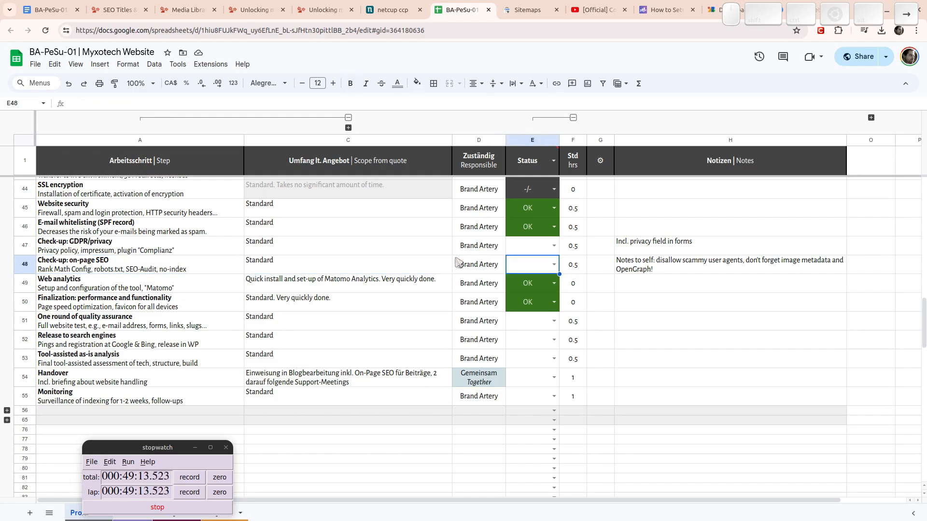
{"action": "key", "text": "Return"}
{"action": "key", "text": "Return"}
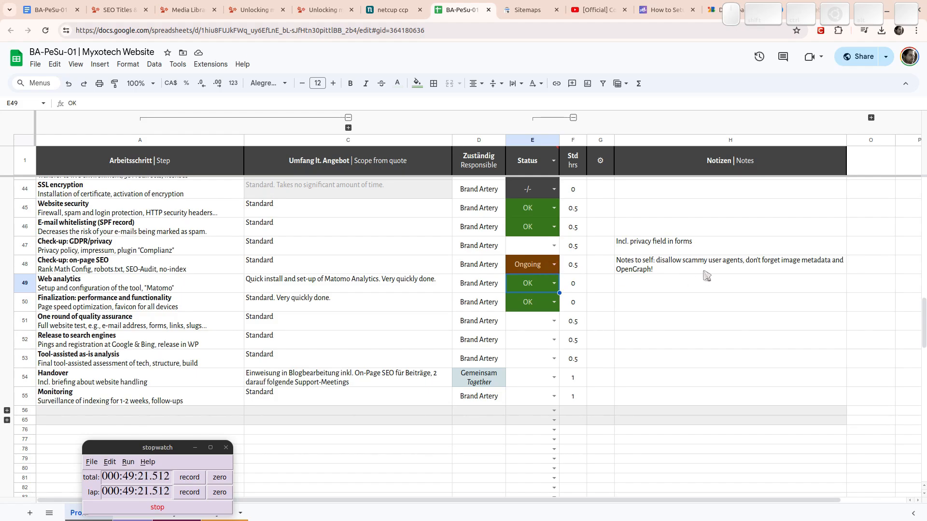
Replace the H48 note with 'Remove no-index flag and poke search engines!'.
{"action": "left_click", "coordinate": [663, 266]}
{"action": "type", "text": "Remove"}
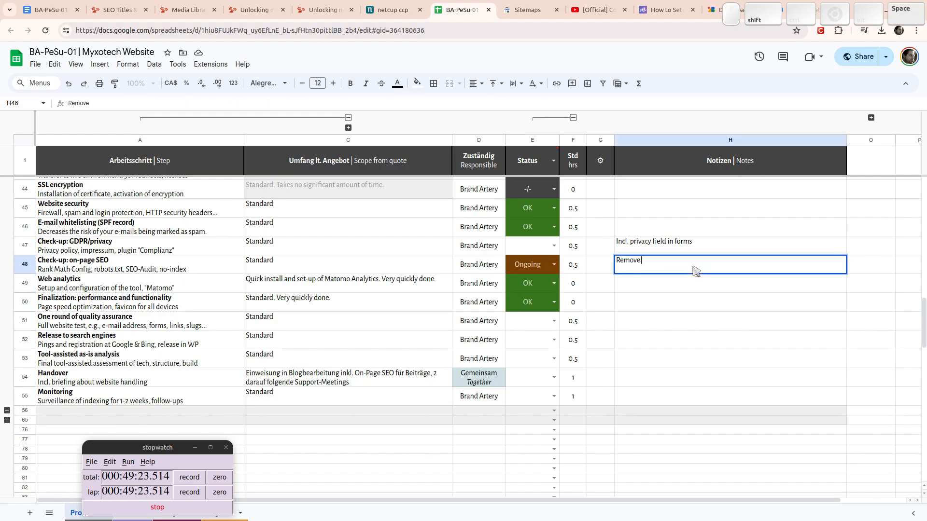
{"action": "type", "text": " no-index flag and "}
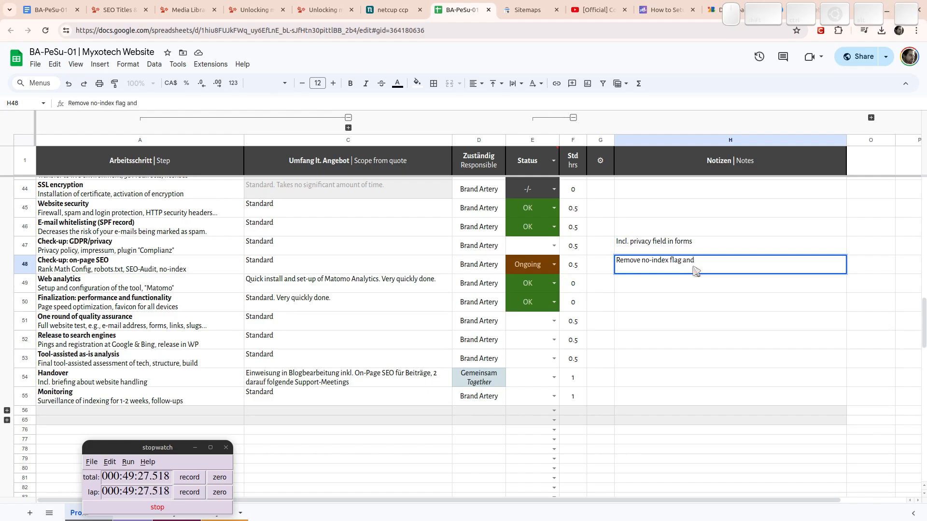
{"action": "type", "text": "poke search"}
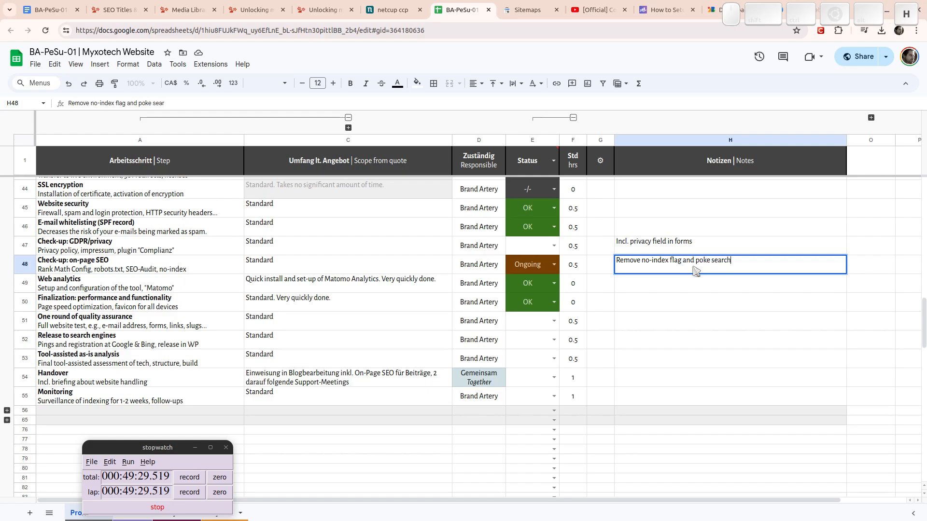
{"action": "type", "text": " engines!"}
{"action": "key", "text": "Return"}
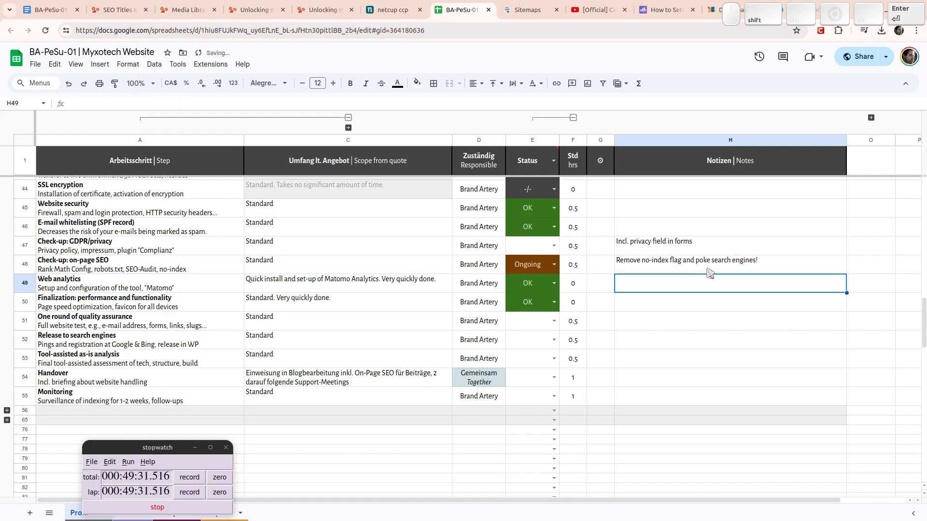
Review the Release to search engines, as-is analysis and 404 page steps in column A.
{"action": "key", "text": "Down"}
{"action": "key", "text": "Down"}
{"action": "key", "text": "Left"}
{"action": "key", "text": "Left"}
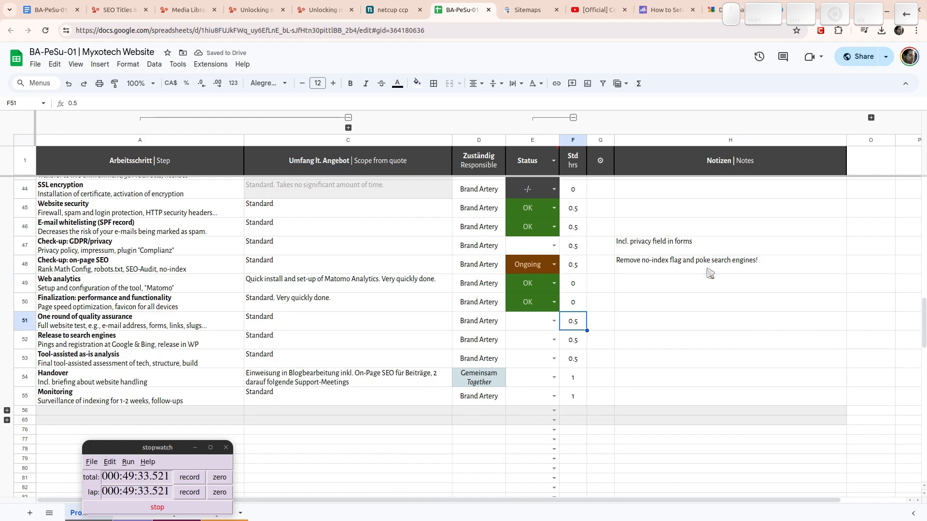
{"action": "key", "text": "Down"}
{"action": "key", "text": "Left"}
{"action": "key", "text": "Left"}
{"action": "key", "text": "Left"}
{"action": "key", "text": "Left"}
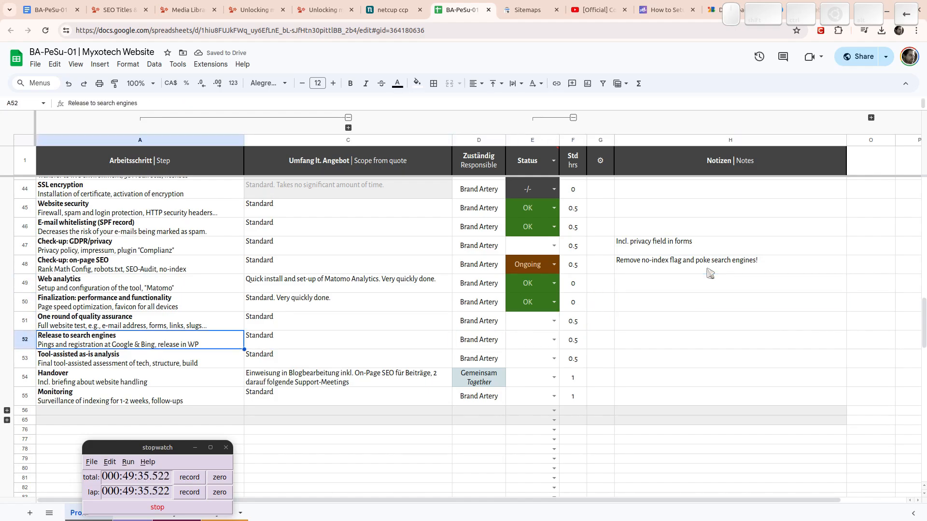
{"action": "key", "text": "Down"}
{"action": "key", "text": "Up"}
{"action": "key", "text": "Down"}
{"action": "key", "text": "Down"}
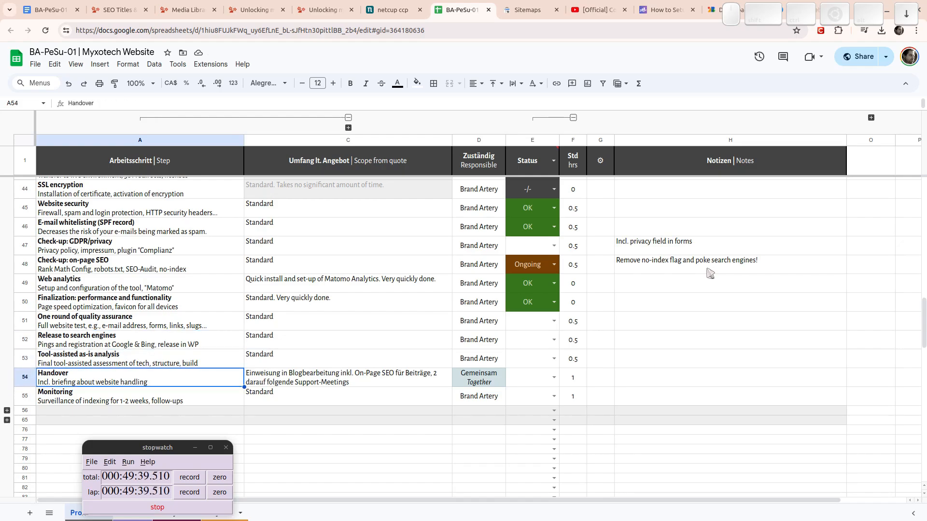
{"action": "key", "text": "Up"}
{"action": "key", "text": "Up"}
{"action": "key", "text": "Up"}
{"action": "key", "text": "Up"}
{"action": "key", "text": "Up"}
{"action": "key", "text": "Up"}
{"action": "key", "text": "Up"}
{"action": "key", "text": "Up"}
{"action": "key", "text": "Up"}
{"action": "key", "text": "Up"}
{"action": "key", "text": "Up"}
{"action": "key", "text": "Up"}
{"action": "key", "text": "Up"}
{"action": "key", "text": "Up"}
{"action": "key", "text": "Up"}
{"action": "key", "text": "Up"}
{"action": "key", "text": "Up"}
{"action": "key", "text": "Up"}
{"action": "key", "text": "Up"}
{"action": "key", "text": "Up"}
{"action": "key", "text": "Up"}
{"action": "key", "text": "Up"}
{"action": "key", "text": "Up"}
{"action": "key", "text": "Up"}
{"action": "key", "text": "Up"}
{"action": "key", "text": "Up"}
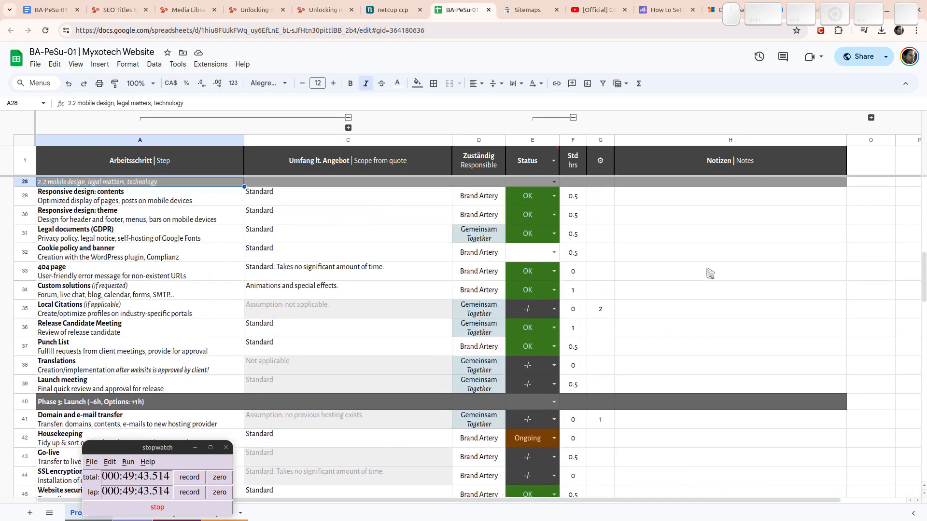
{"action": "key", "text": "Down"}
{"action": "key", "text": "Down"}
{"action": "key", "text": "Down"}
{"action": "key", "text": "Down"}
{"action": "key", "text": "Up"}
{"action": "key", "text": "Down"}
{"action": "key", "text": "Down"}
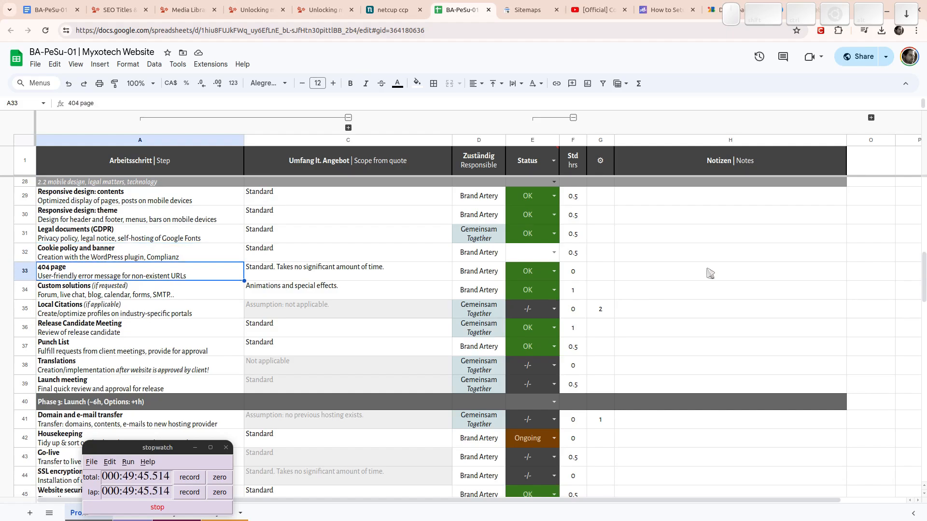
{"action": "key", "text": "Down"}
{"action": "key", "text": "Down"}
{"action": "key", "text": "Down"}
{"action": "key", "text": "Down"}
{"action": "key", "text": "Down"}
{"action": "key", "text": "Down"}
{"action": "key", "text": "Down"}
{"action": "key", "text": "Down"}
{"action": "key", "text": "Down"}
{"action": "key", "text": "Down"}
{"action": "key", "text": "Down"}
{"action": "key", "text": "Down"}
{"action": "key", "text": "Down"}
{"action": "key", "text": "Down"}
{"action": "key", "text": "Down"}
{"action": "key", "text": "Down"}
{"action": "key", "text": "Down"}
{"action": "key", "text": "Down"}
{"action": "key", "text": "Down"}
{"action": "key", "text": "Down"}
{"action": "key", "text": "Up"}
{"action": "key", "text": "Up"}
{"action": "key", "text": "Up"}
{"action": "key", "text": "Up"}
{"action": "key", "text": "Up"}
{"action": "key", "text": "Up"}
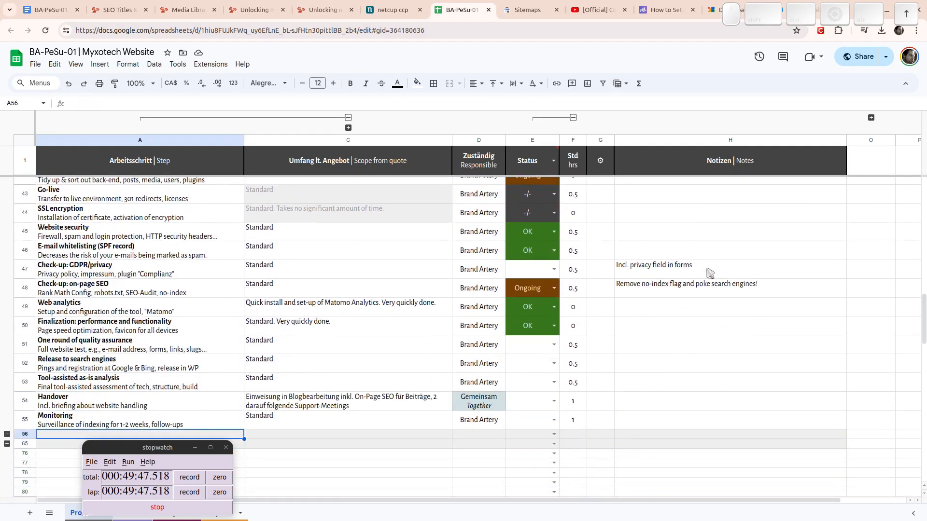
{"action": "key", "text": "Up"}
{"action": "key", "text": "Up"}
{"action": "key", "text": "Up"}
{"action": "key", "text": "Up"}
{"action": "key", "text": "Up"}
{"action": "key", "text": "Up"}
{"action": "key", "text": "Up"}
{"action": "key", "text": "Up"}
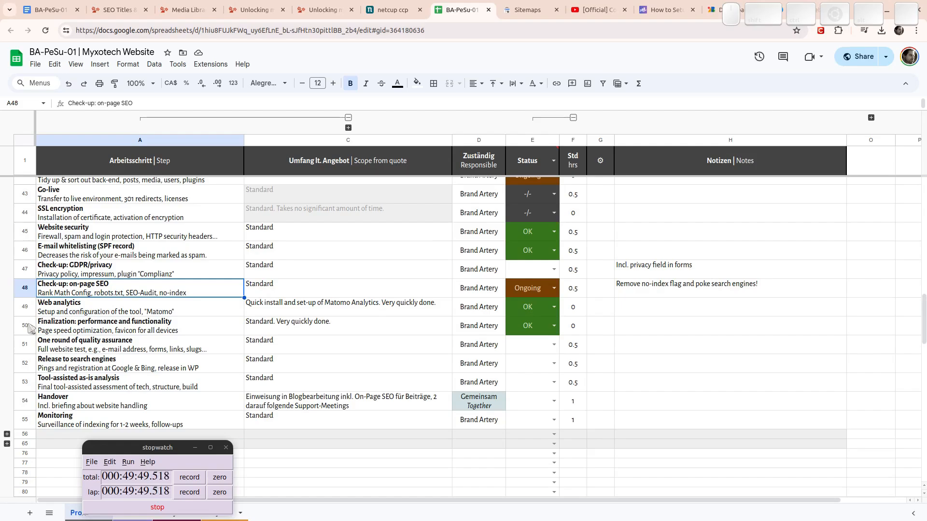